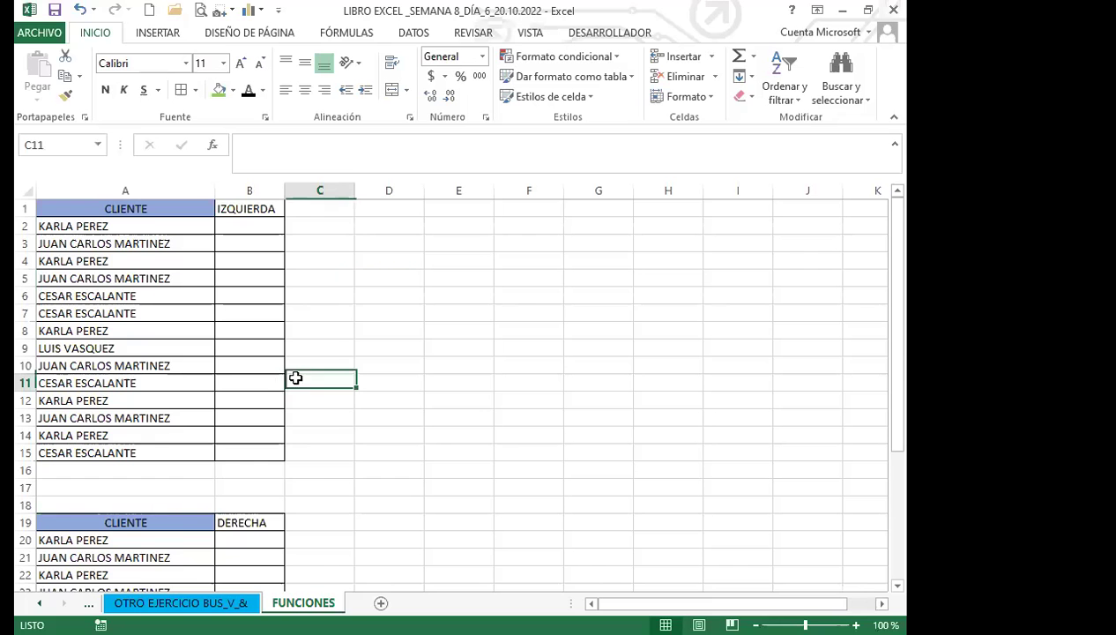
# Copy the CLIENTE header formatting onto the IZQUIERDA header in B1 and the DERECHA header in B19
pyautogui.scroll(-1, 164, 461)
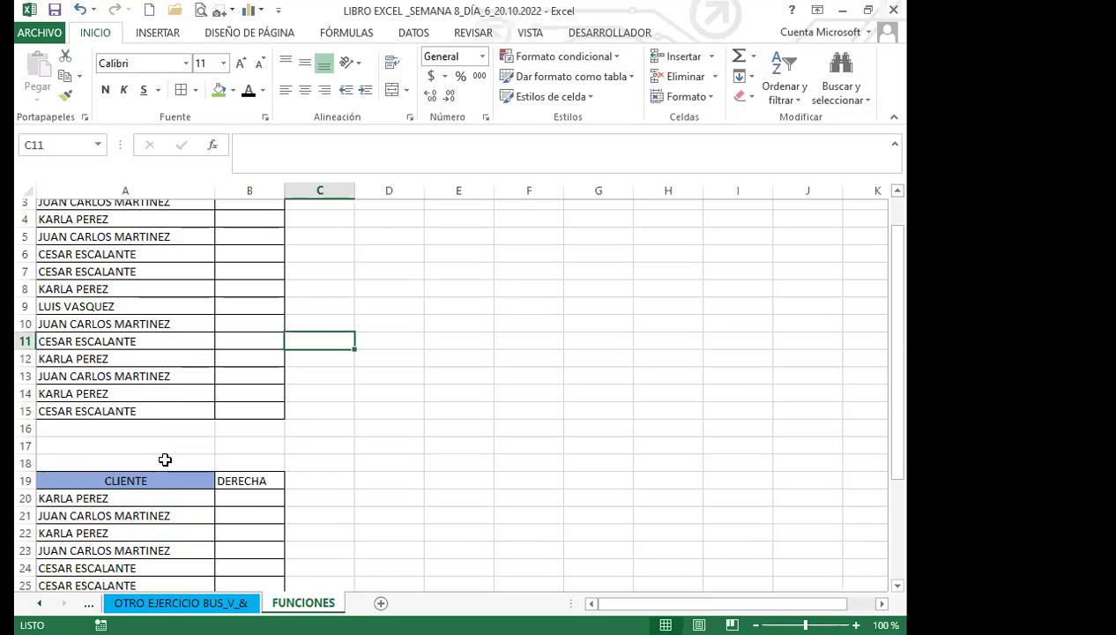
pyautogui.scroll(1, 177, 460)
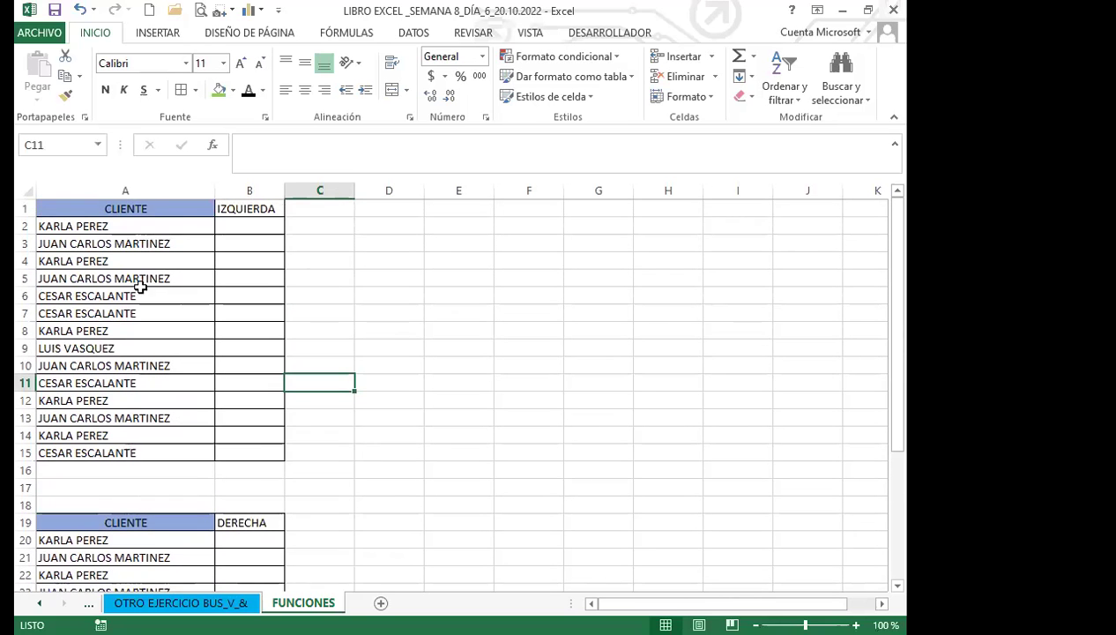
pyautogui.click(164, 209)
pyautogui.click(64, 97)
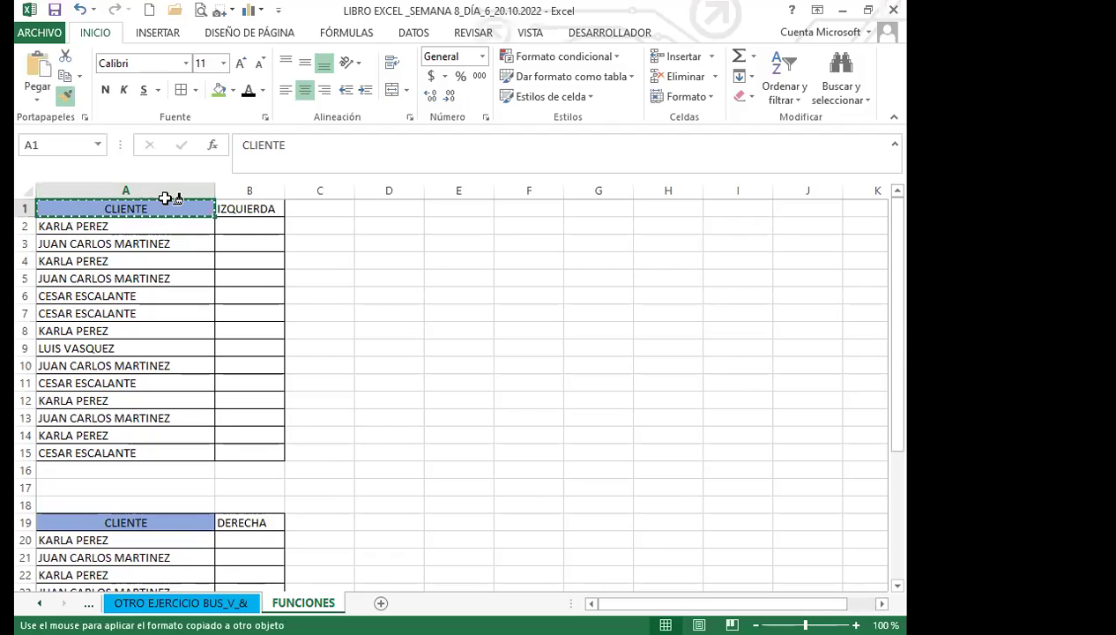
pyautogui.click(256, 209)
pyautogui.click(139, 525)
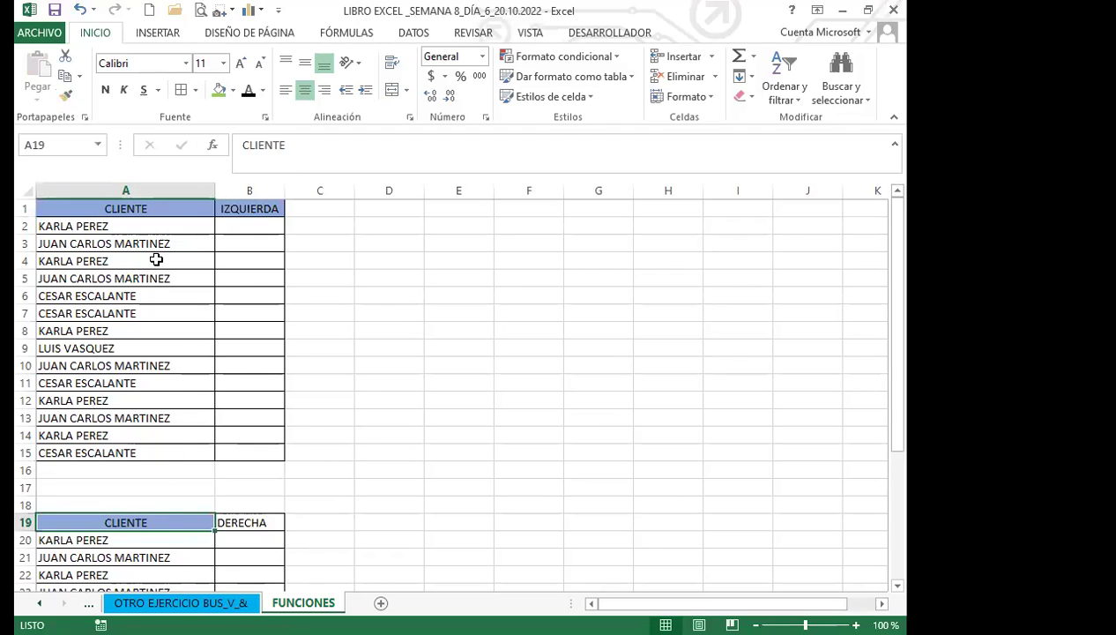
pyautogui.click(63, 97)
pyautogui.click(250, 522)
pyautogui.click(317, 488)
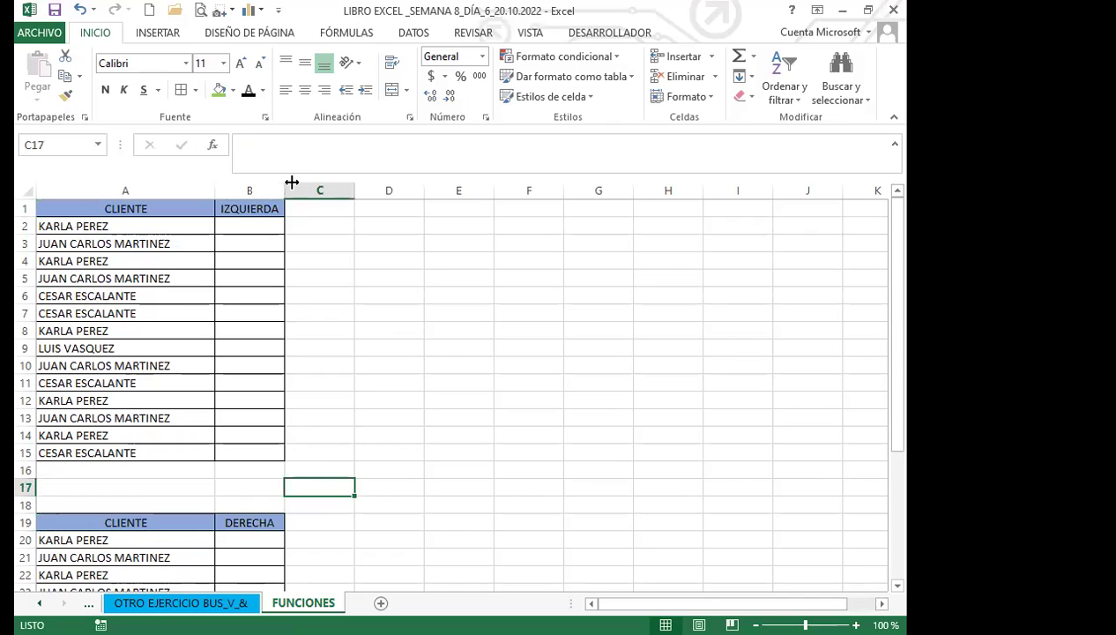
# Widen column B slightly and give the FUNCIONES sheet tab a yellow colour
pyautogui.moveTo(290, 188); pyautogui.dragTo(303, 189)
pyautogui.click(372, 388)
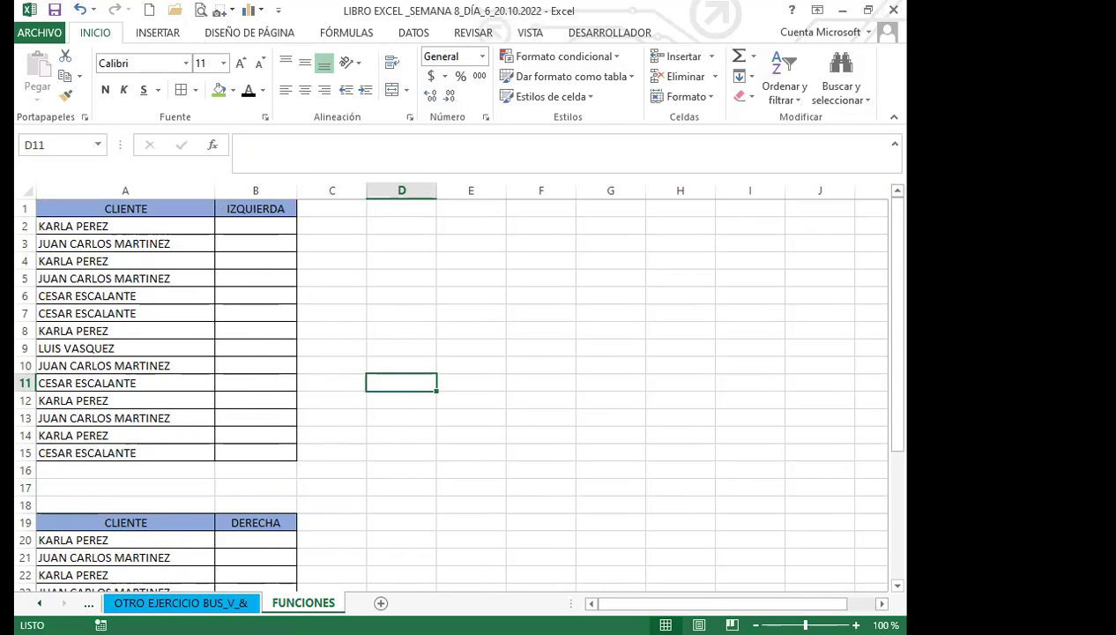
pyautogui.rightClick(324, 603)
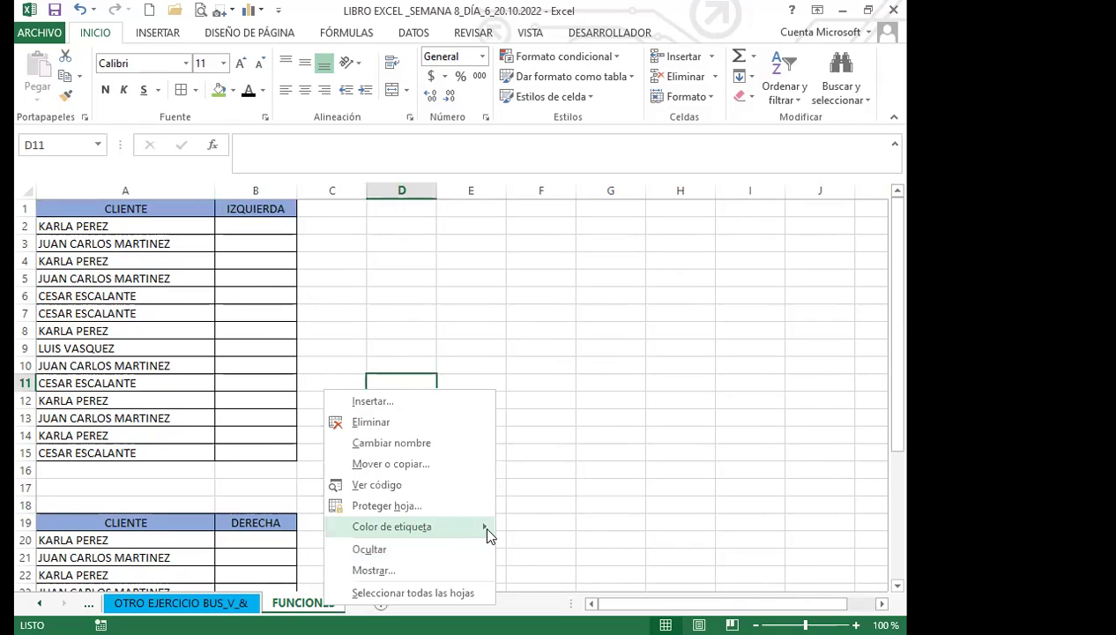
pyautogui.click(401, 468)
# Insert two leading spaces before the client name in cell A3
pyautogui.click(251, 225)
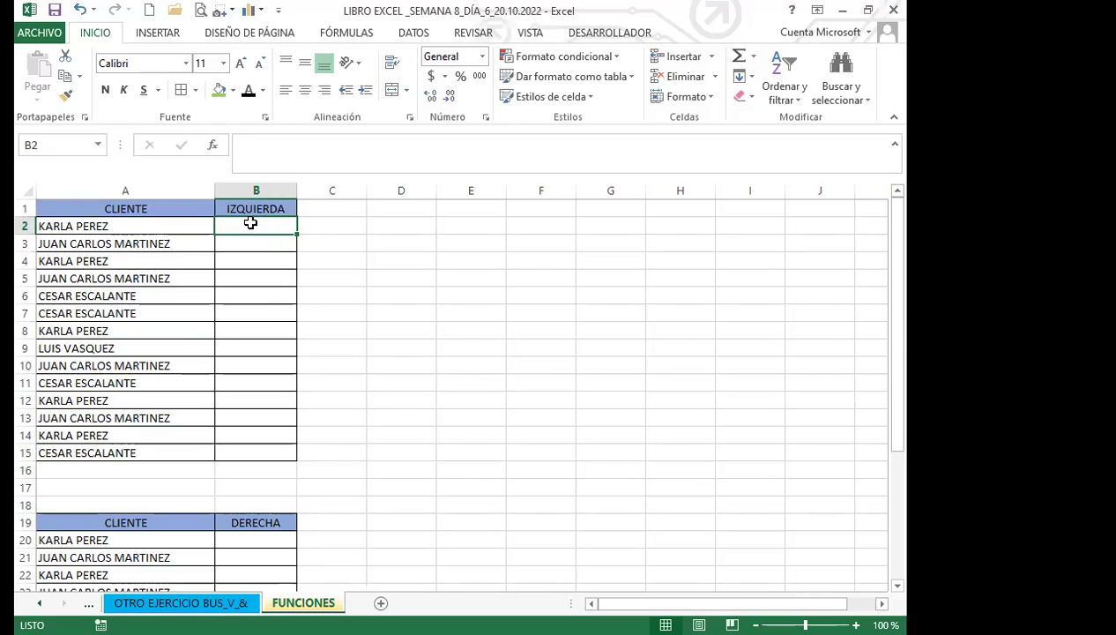
pyautogui.doubleClick(40, 244)
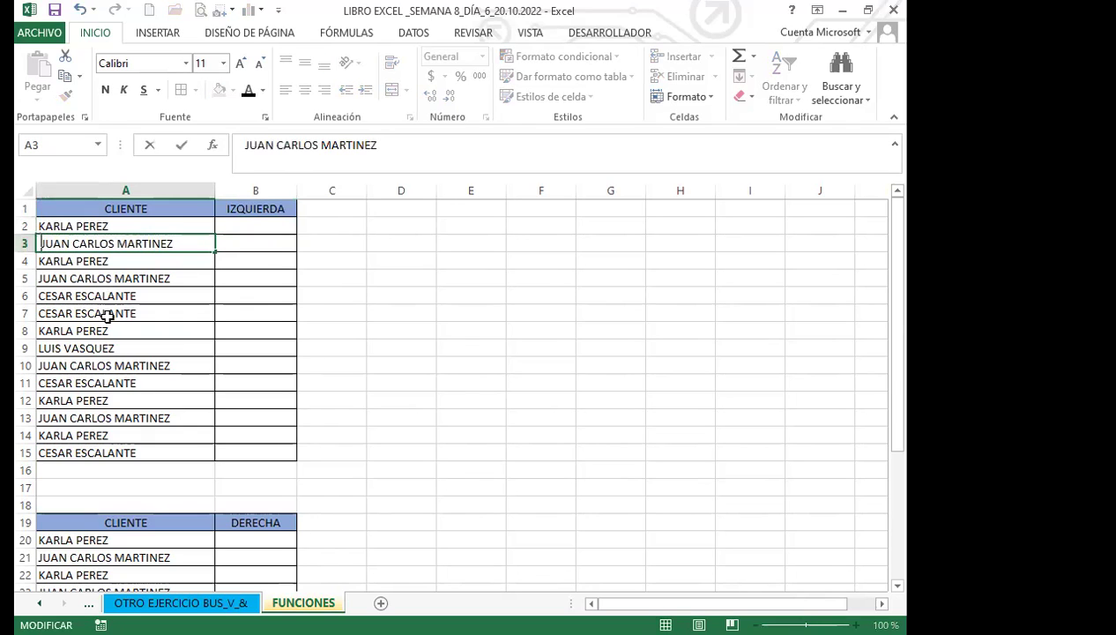
pyautogui.click(246, 225)
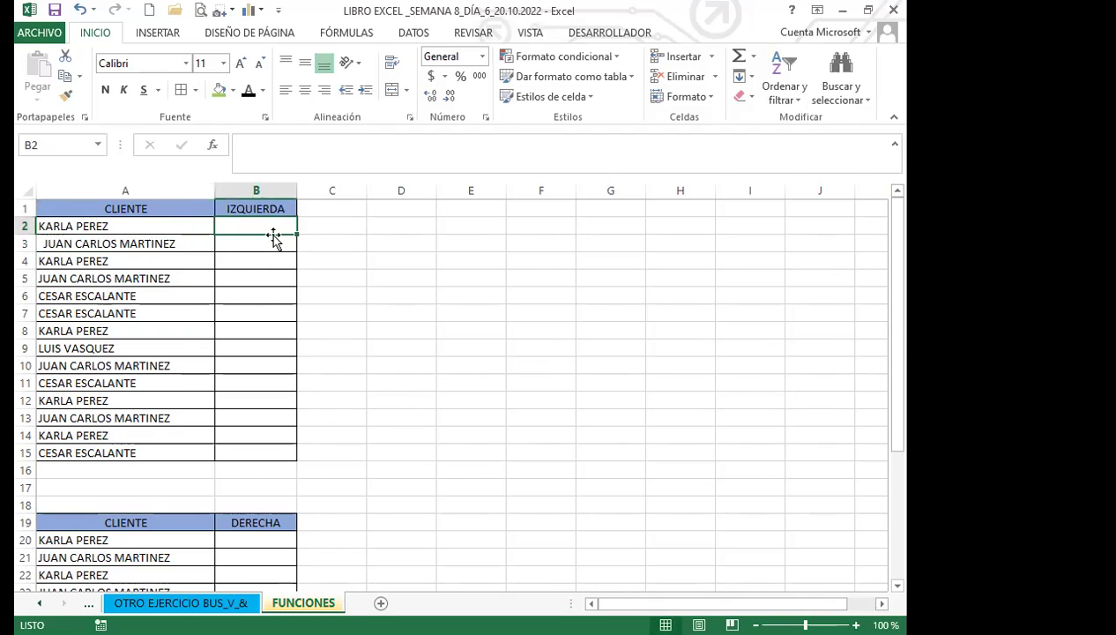
# Enter =IZQUIERDA(A2;5) in B2 to extract the first five characters of the client name
pyautogui.write('=')
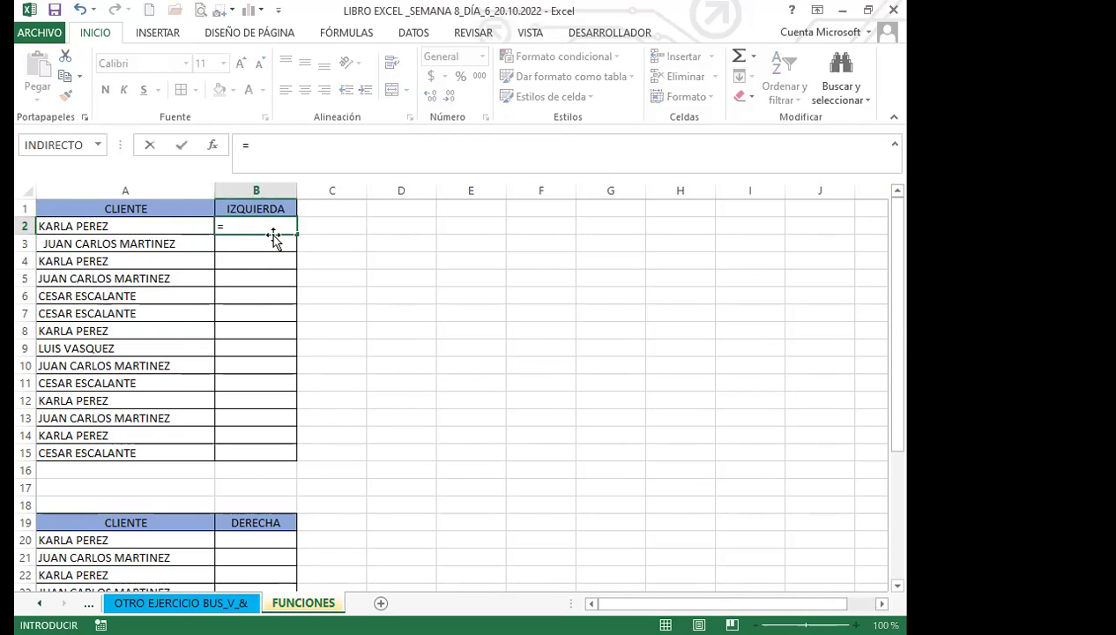
pyautogui.write('IZ')
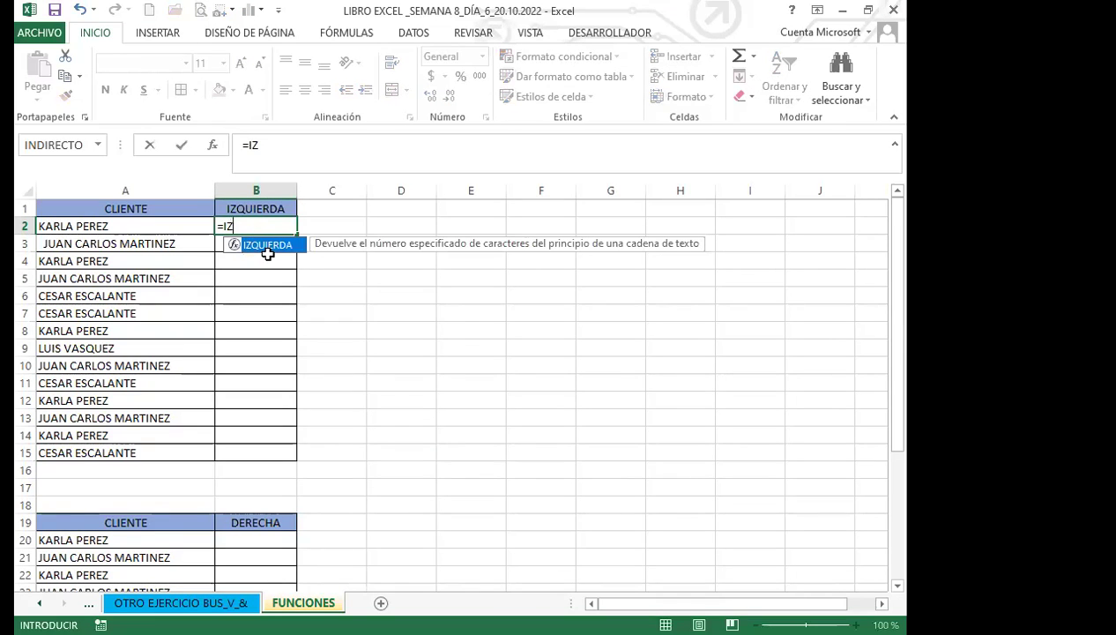
pyautogui.press('Tab')
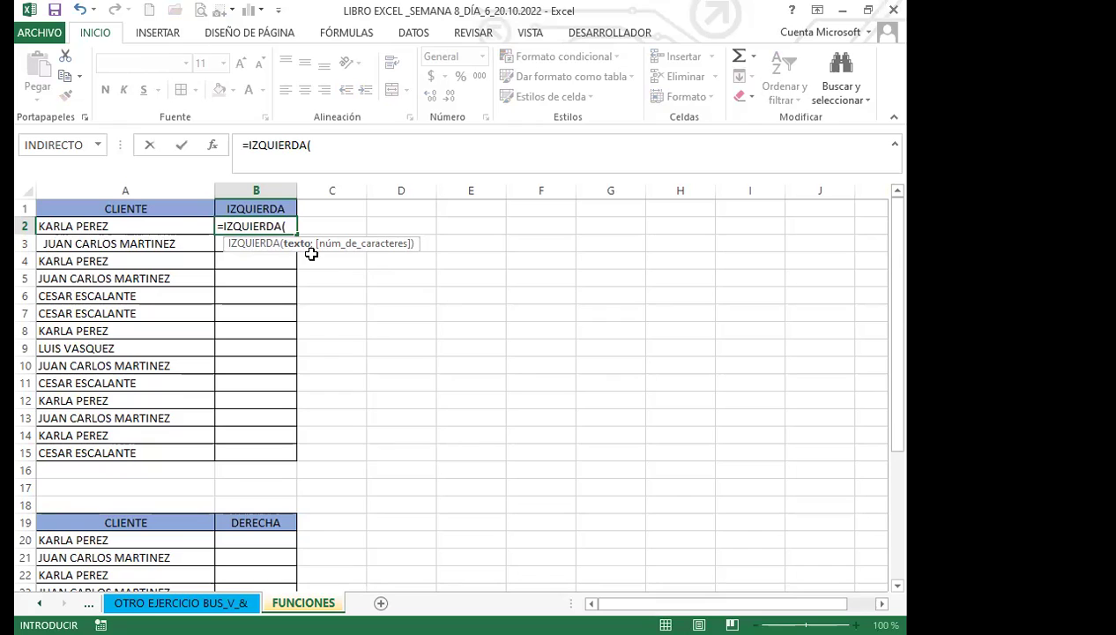
pyautogui.click(175, 225)
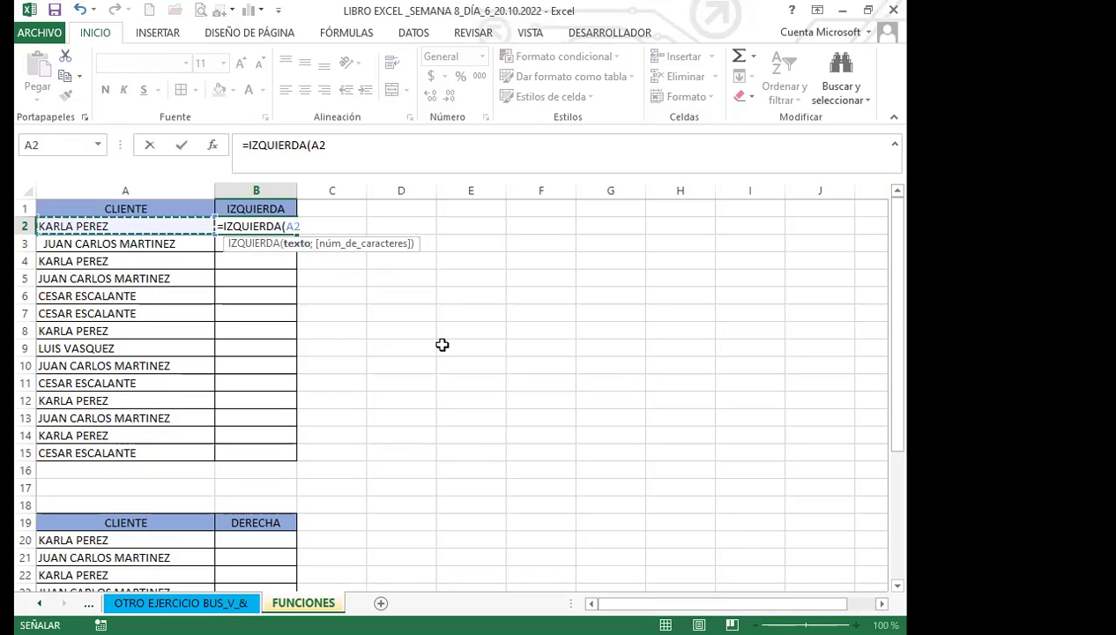
pyautogui.write(';')
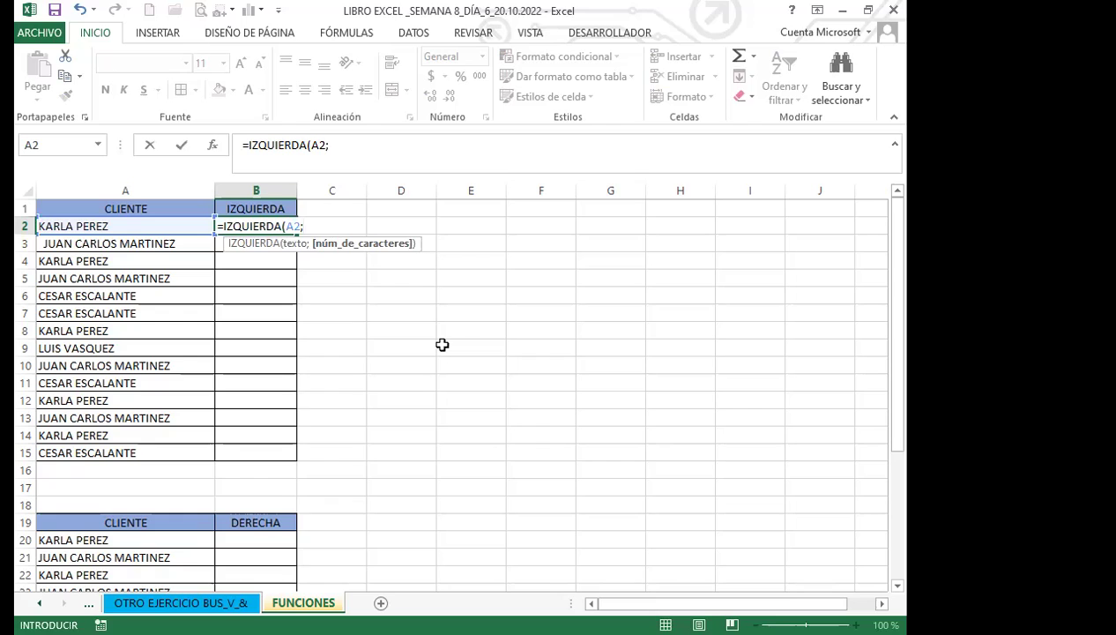
pyautogui.write('5)')
pyautogui.press('Return')
pyautogui.click(269, 224)
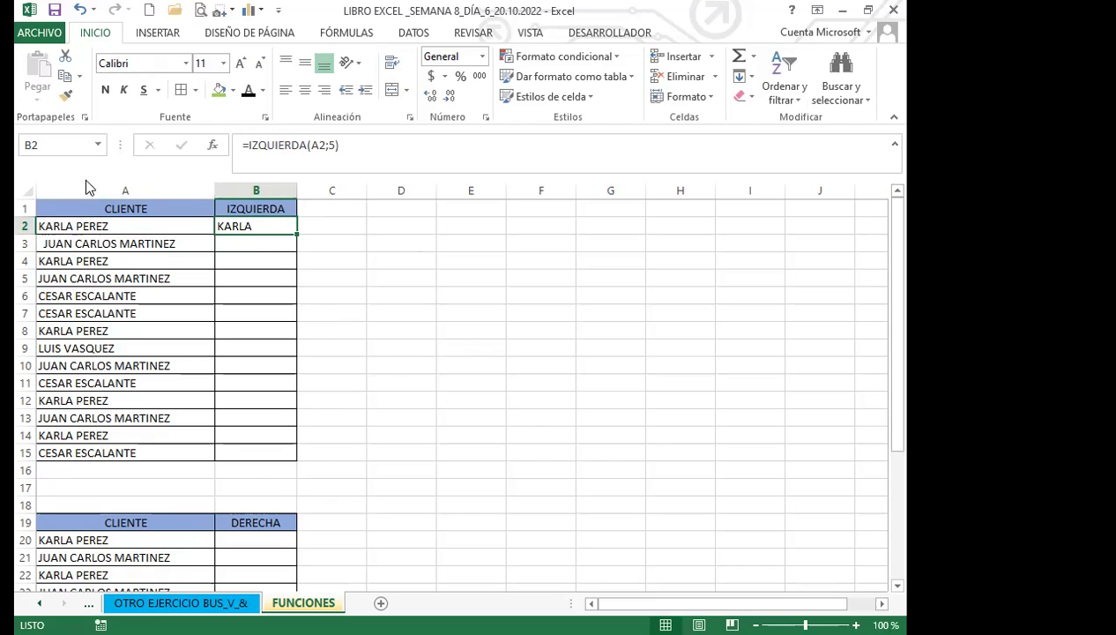
# Enter =IZQUIERDA(A3;4) in B3 to extract the first four characters of the client name
pyautogui.click(242, 244)
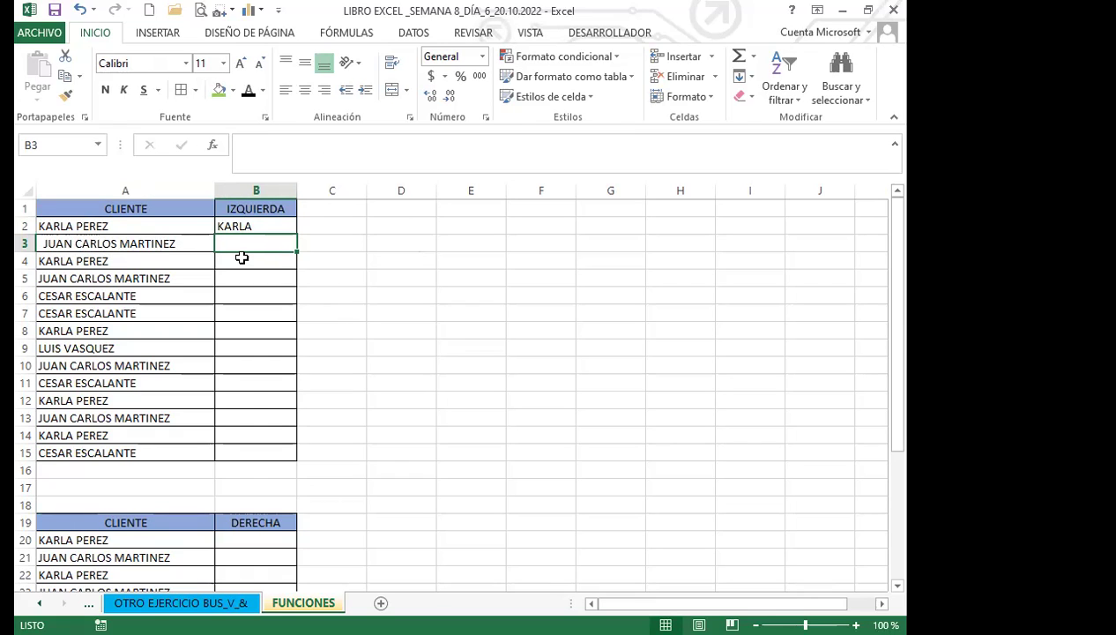
pyautogui.write('=')
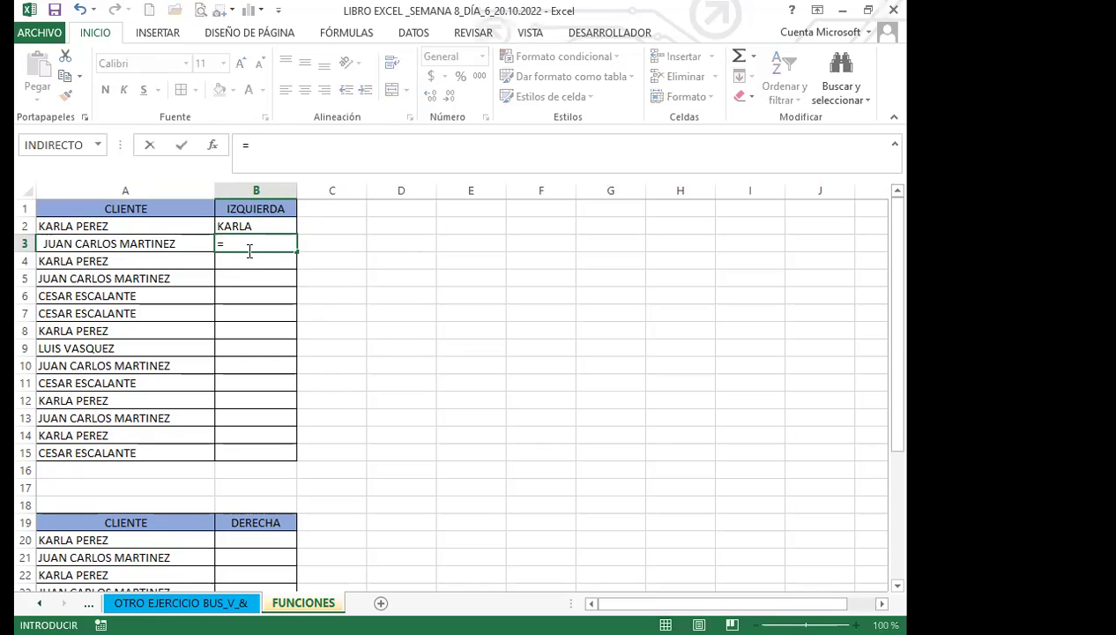
pyautogui.write('IZ')
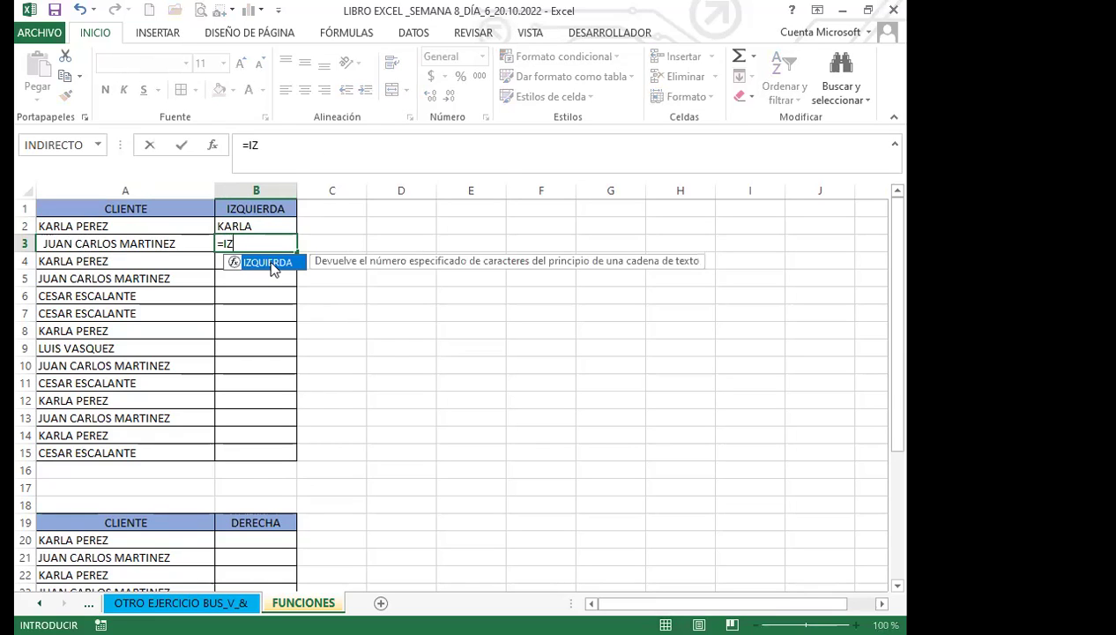
pyautogui.doubleClick(268, 262)
pyautogui.click(190, 247)
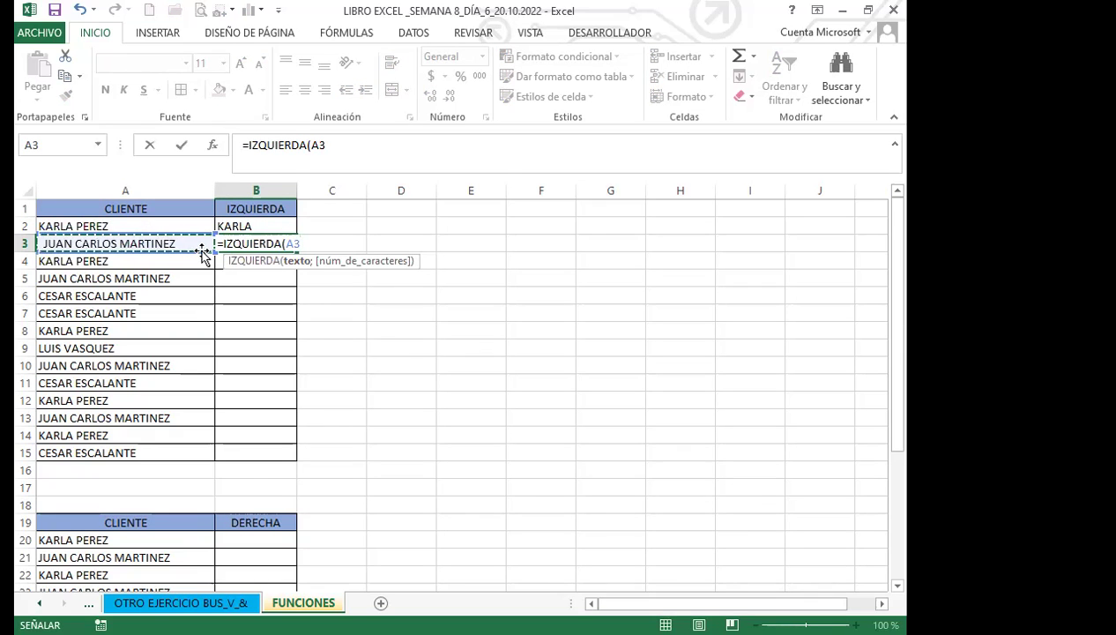
pyautogui.write(';')
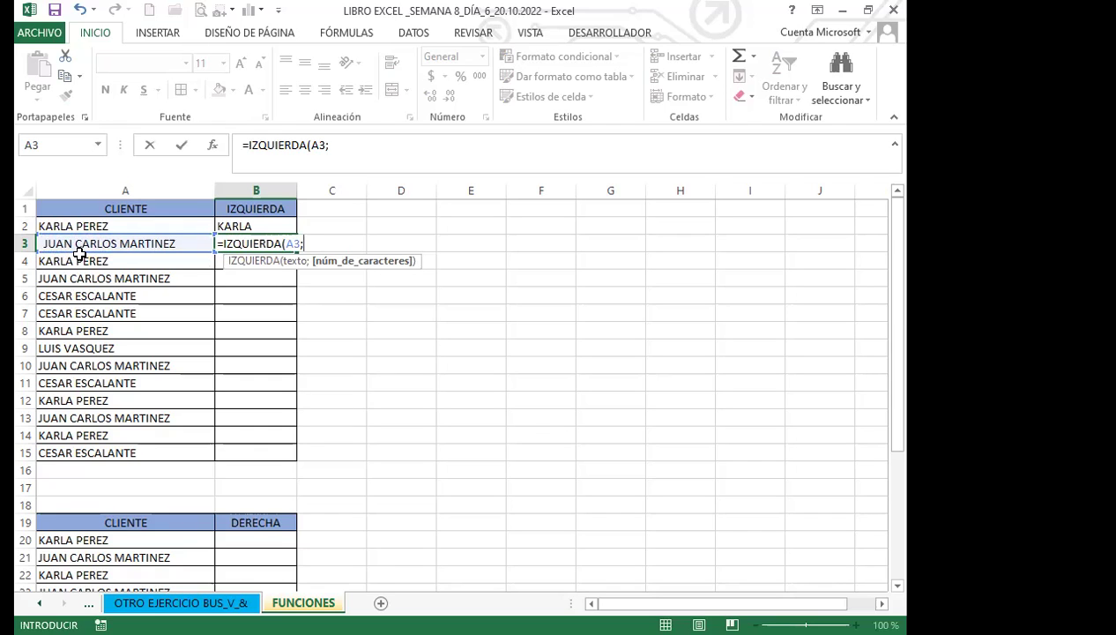
pyautogui.write('4')
pyautogui.press('Return')
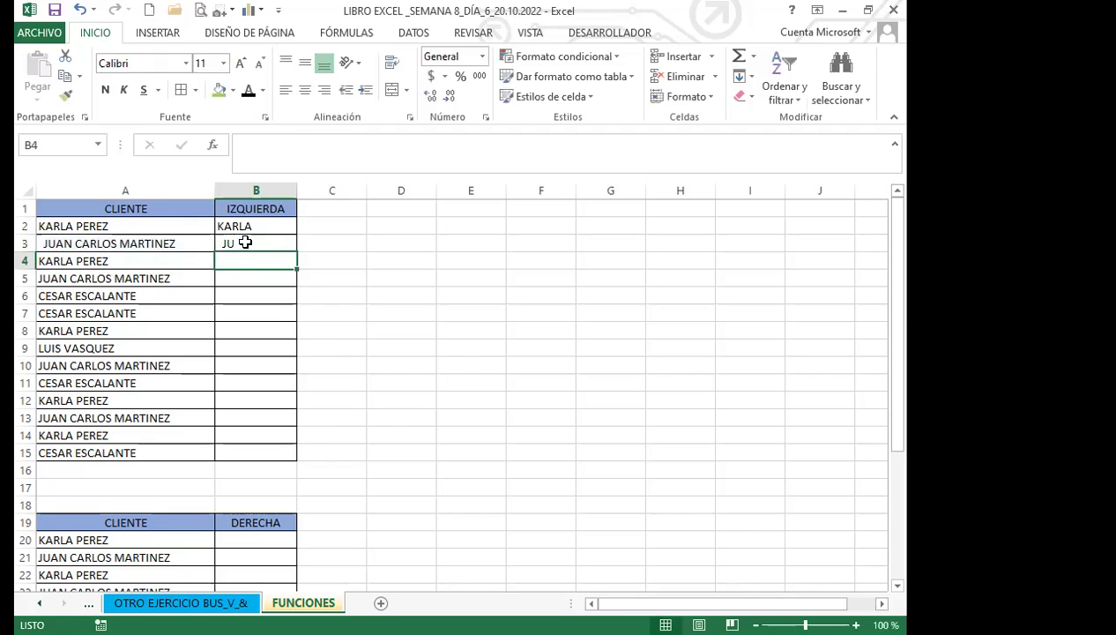
pyautogui.click(240, 244)
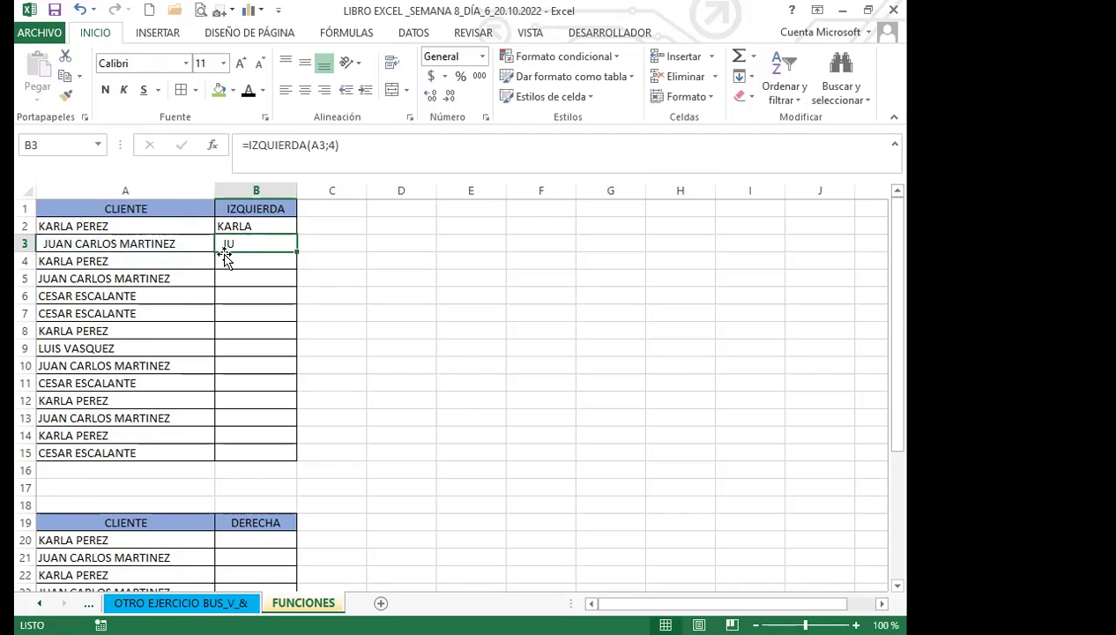
# Examine the leading spaces in A3 and the IZQUIERDA formula in B3 that counts them
pyautogui.doubleClick(44, 244)
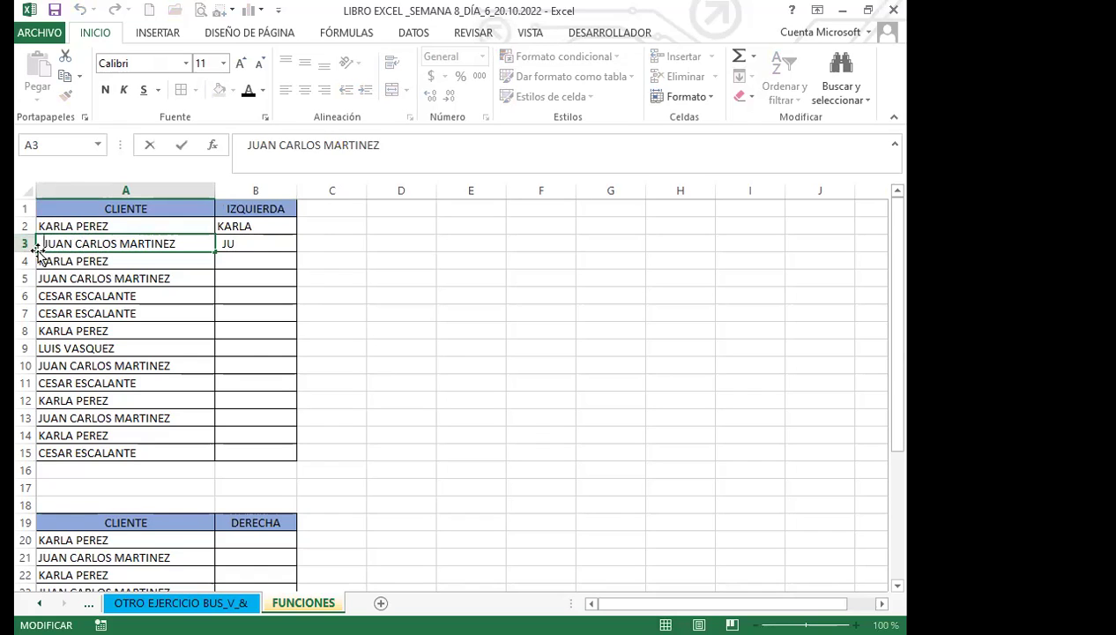
pyautogui.click(238, 245)
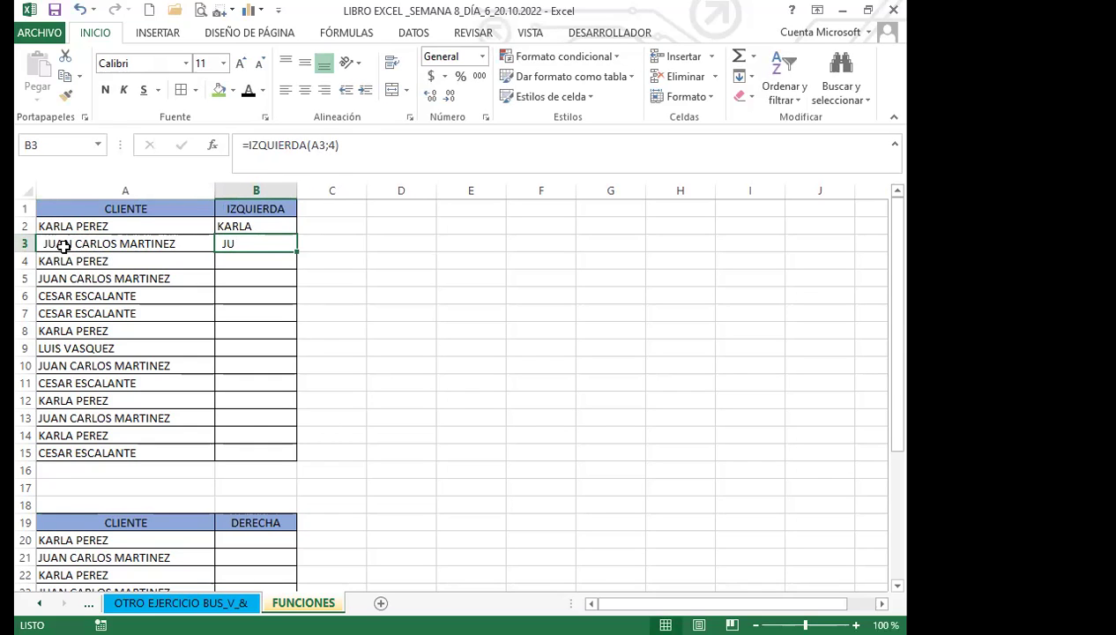
pyautogui.doubleClick(224, 243)
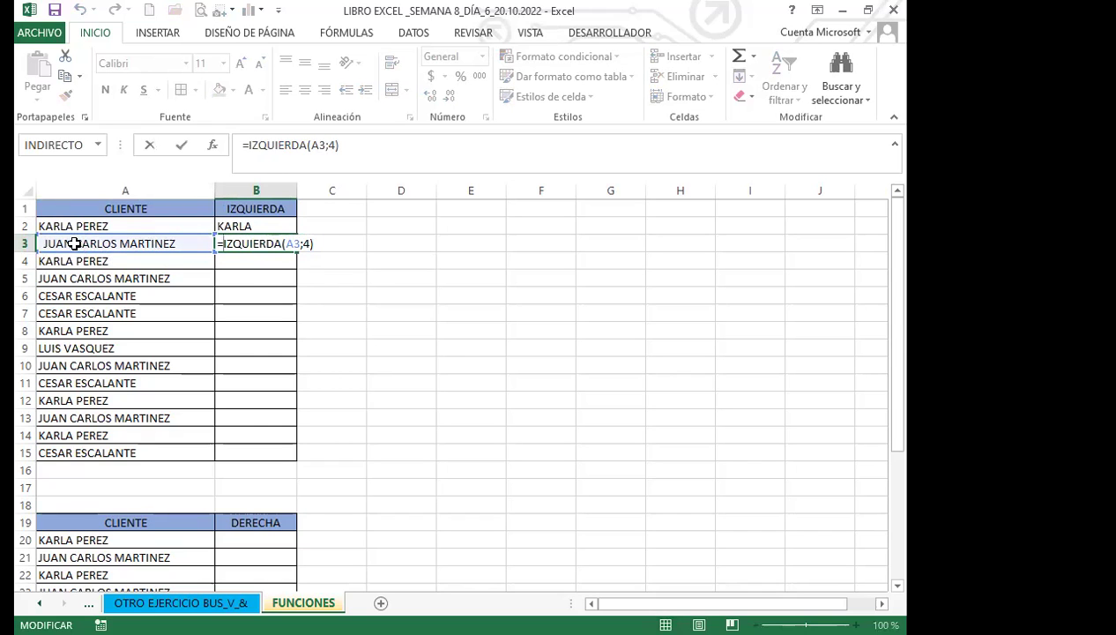
pyautogui.press('Return')
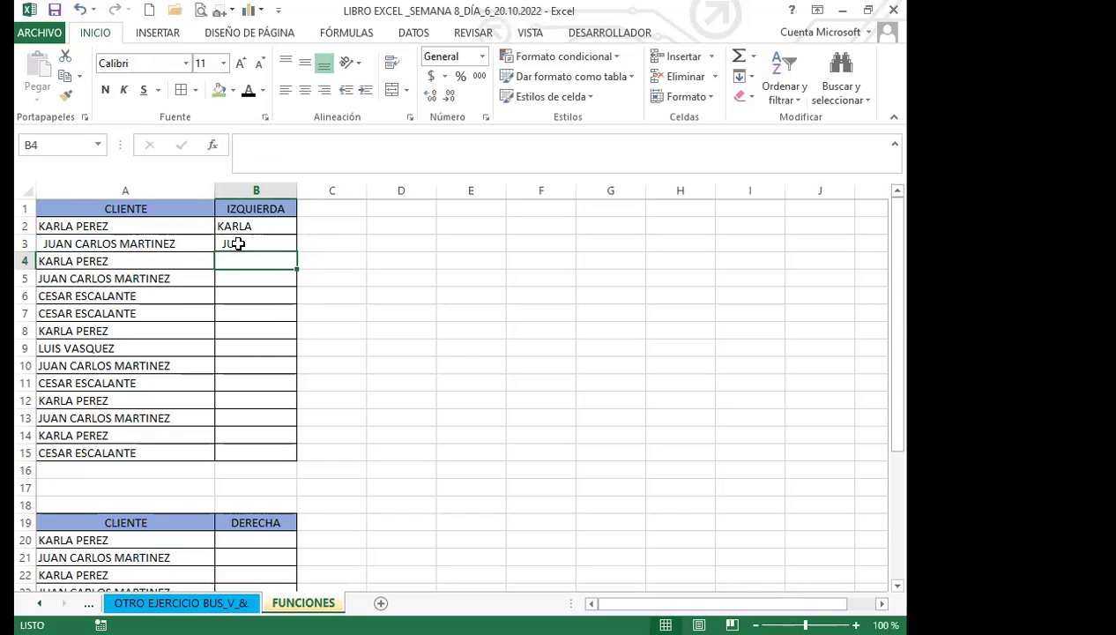
pyautogui.click(237, 243)
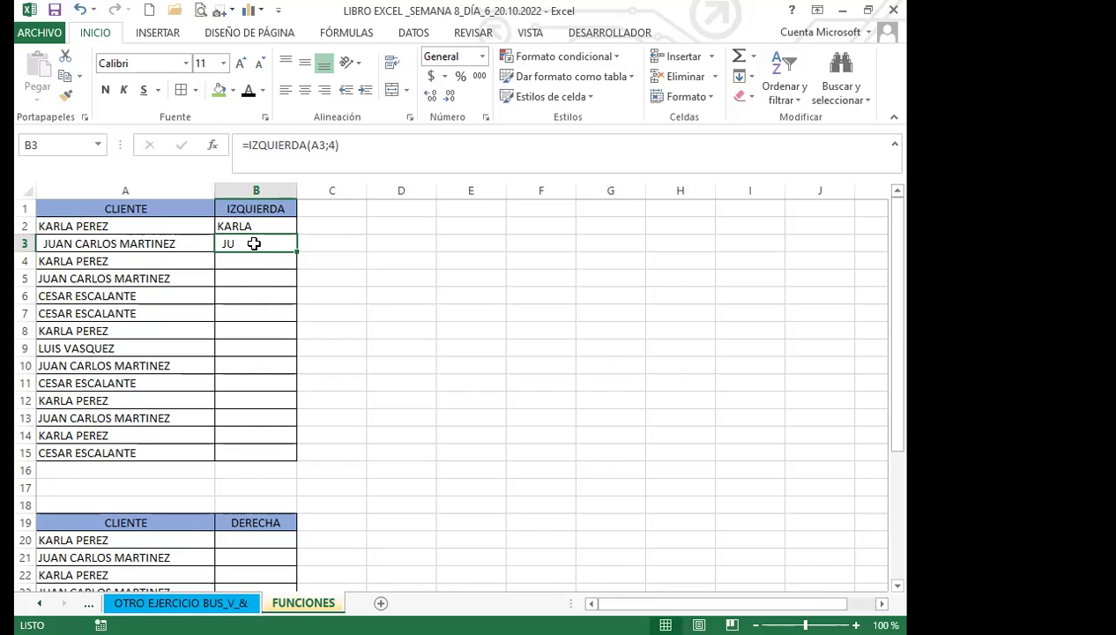
# Enter =DERECHA(A20;8) in B20 to extract the last eight characters of the client name
pyautogui.scroll(-2, 289, 441)
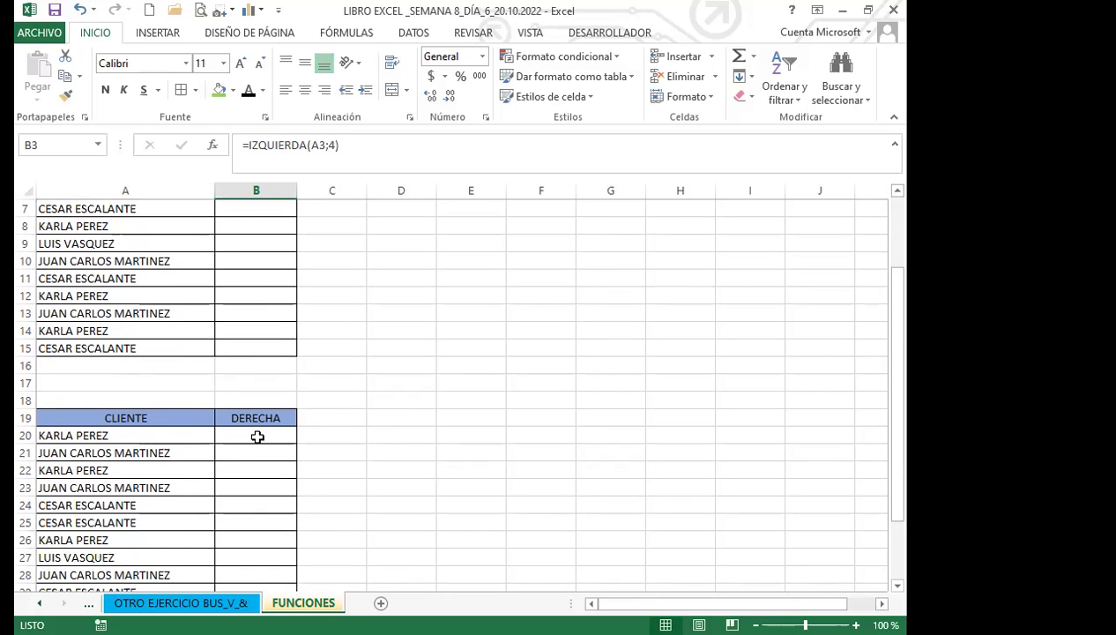
pyautogui.click(257, 437)
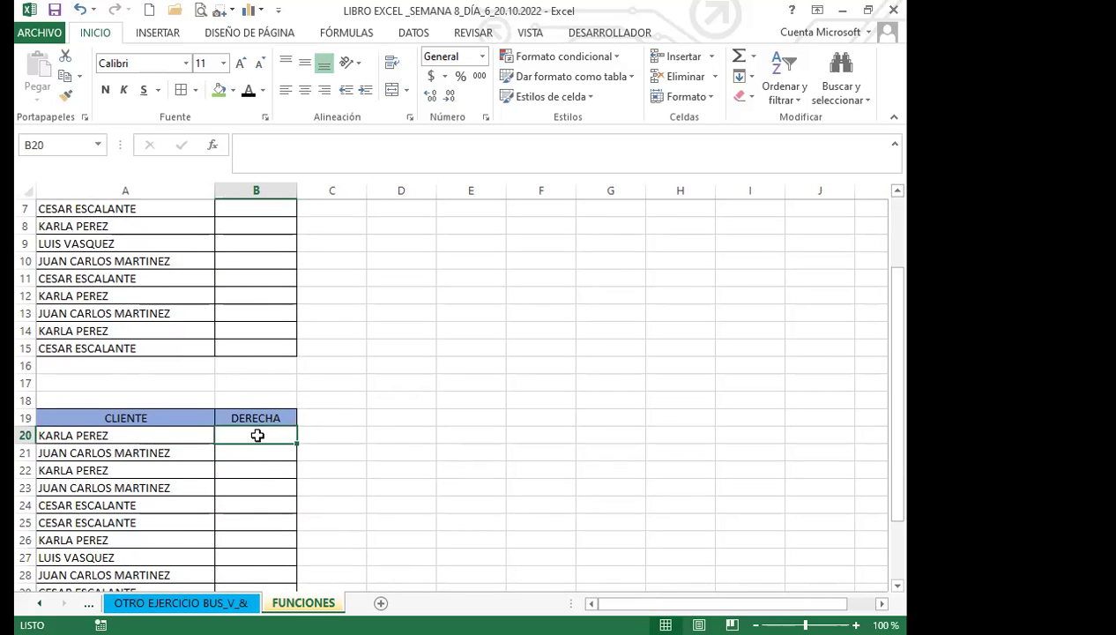
pyautogui.doubleClick(124, 434)
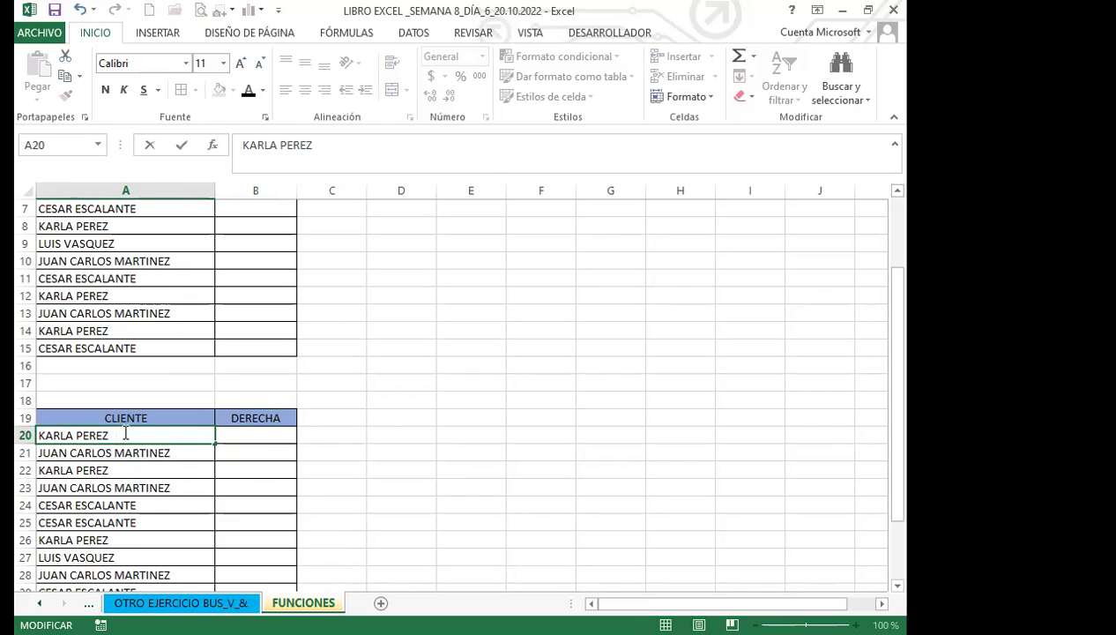
pyautogui.click(277, 433)
pyautogui.write('=')
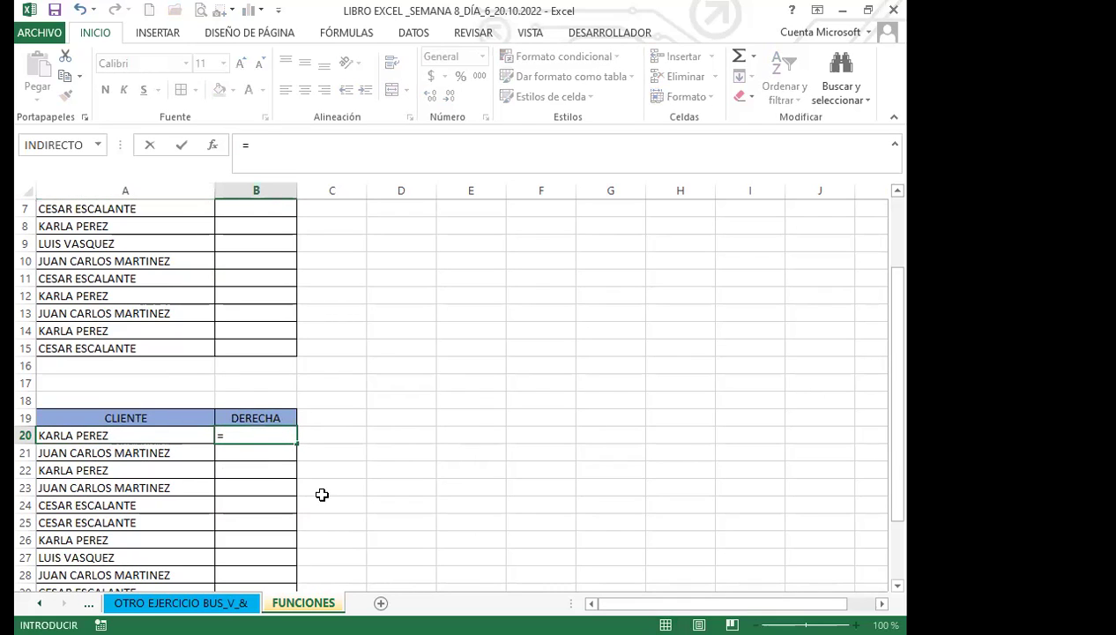
pyautogui.write('DER')
pyautogui.doubleClick(291, 452)
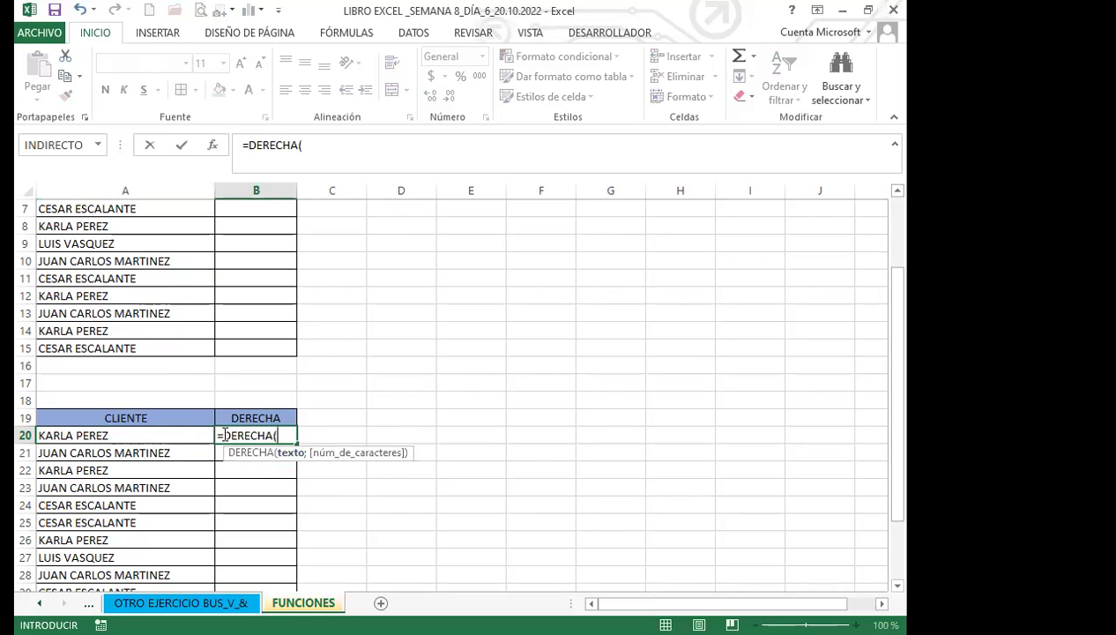
pyautogui.click(182, 434)
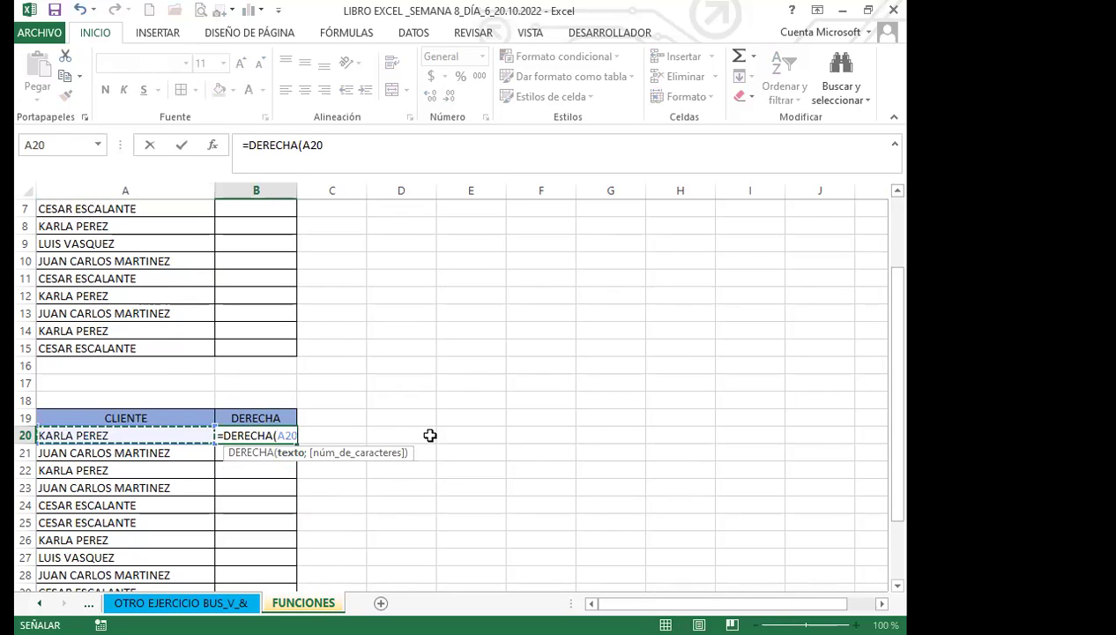
pyautogui.write(';')
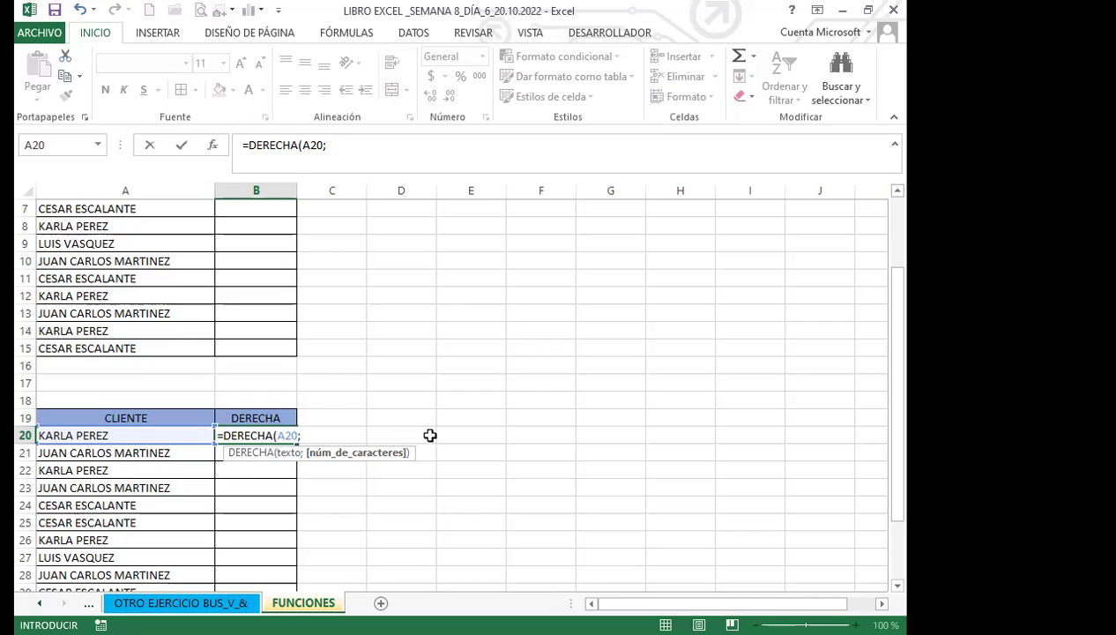
pyautogui.write('8')
pyautogui.press('Return')
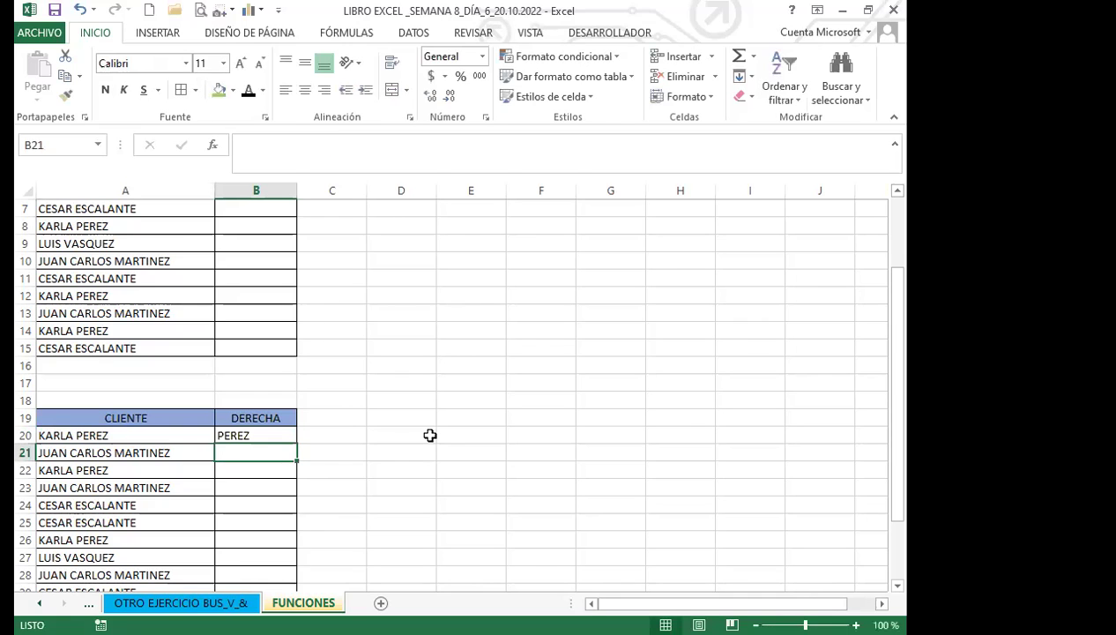
pyautogui.click(247, 435)
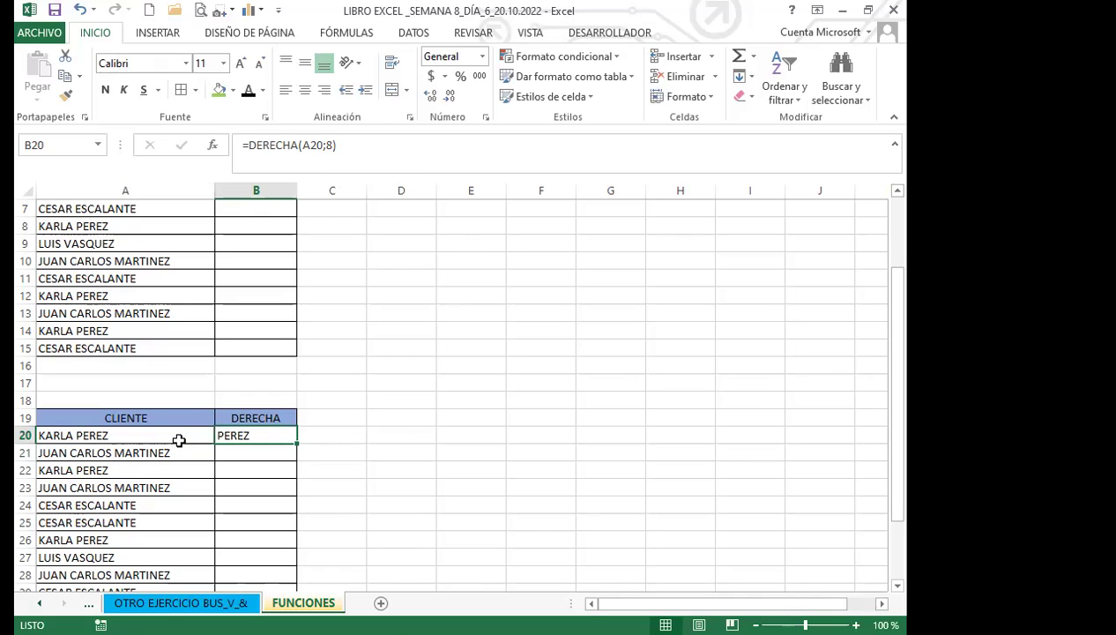
# Enter =IZQUIERDA(A4;7) in B4 to extract the first seven characters of the client name
pyautogui.scroll(2, 238, 356)
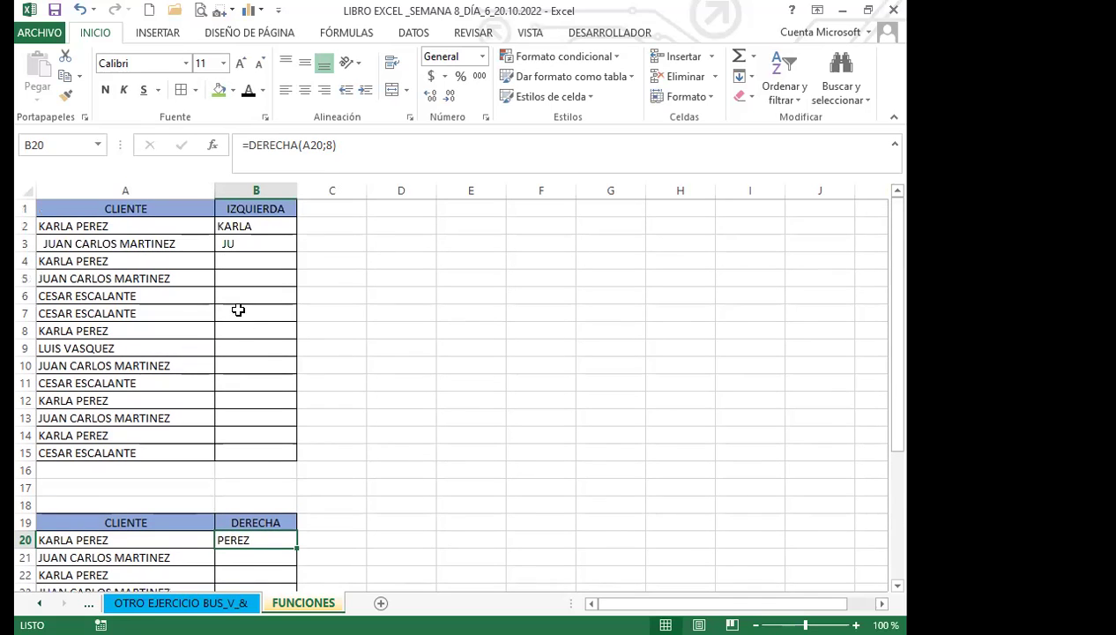
pyautogui.click(248, 262)
pyautogui.write('=')
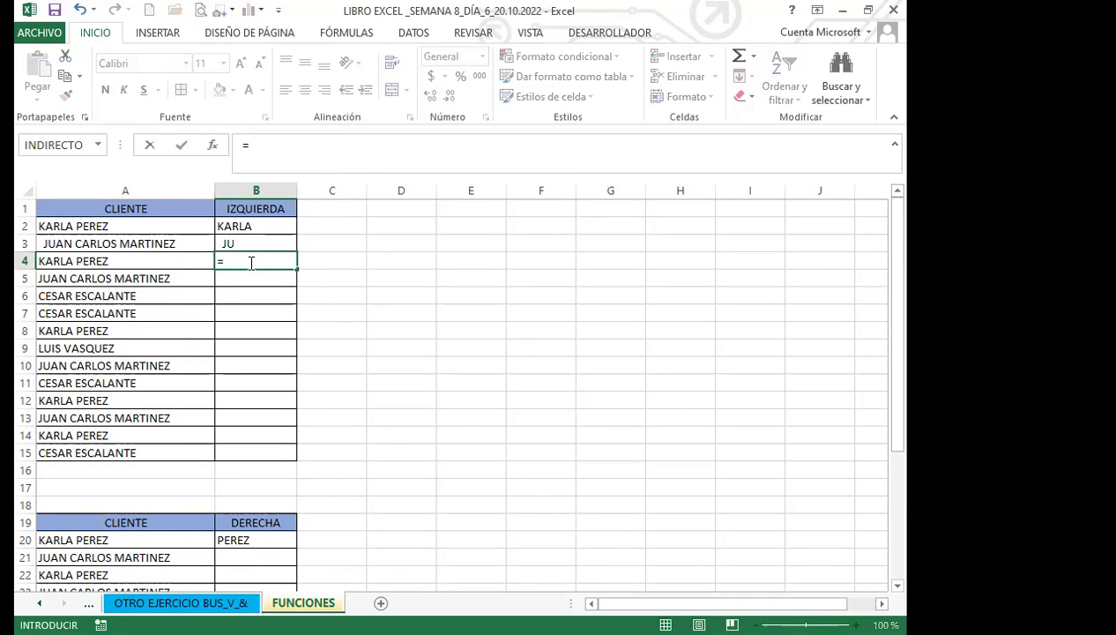
pyautogui.write('IZ')
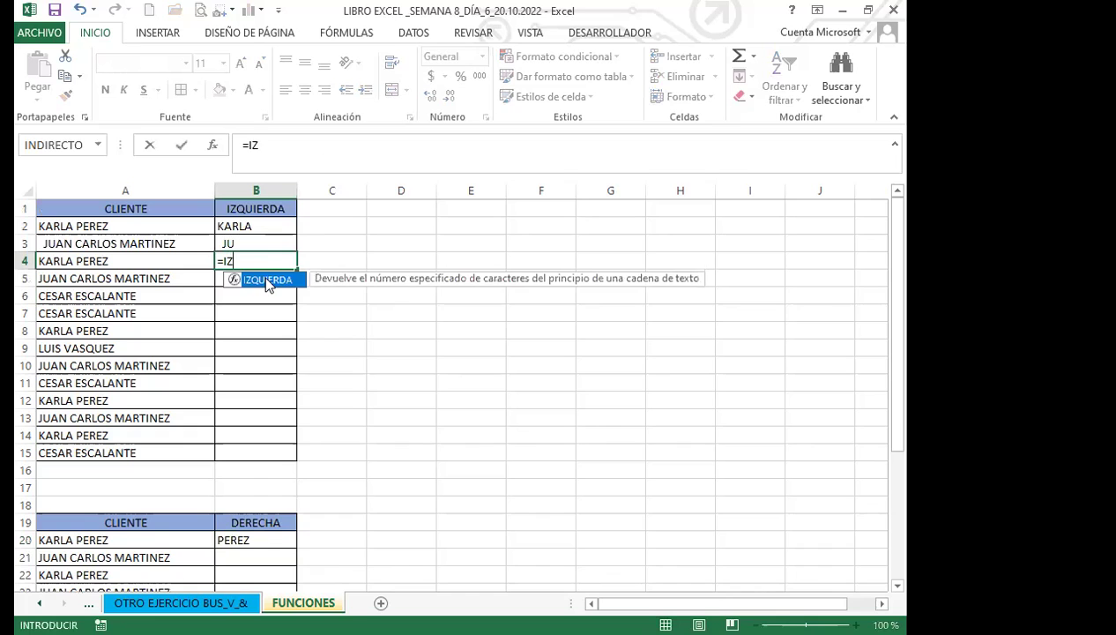
pyautogui.press('Tab')
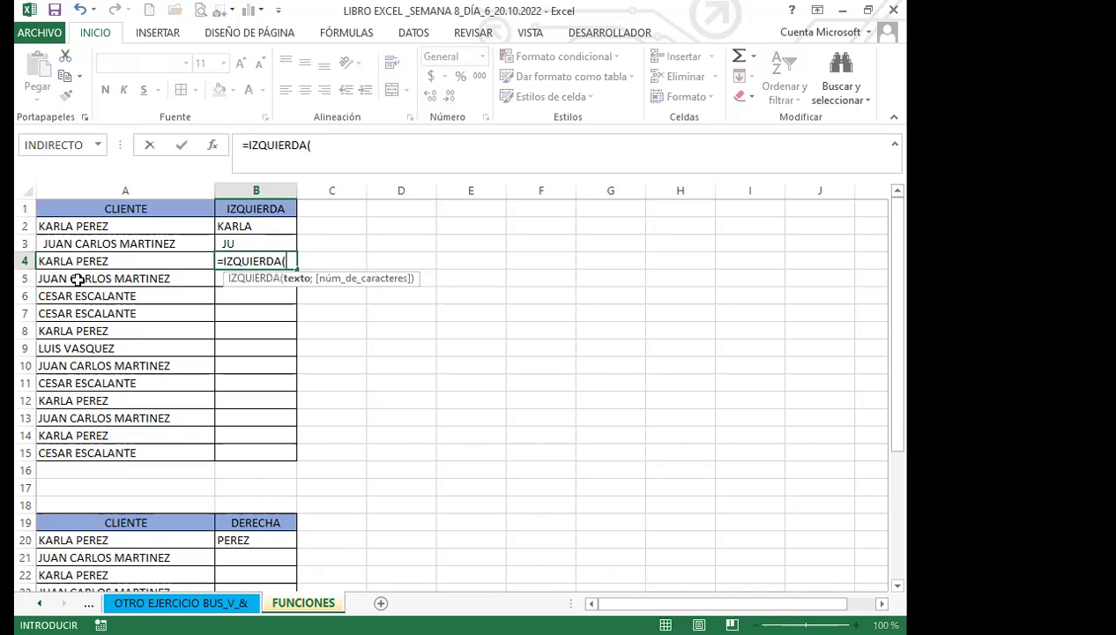
pyautogui.click(113, 261)
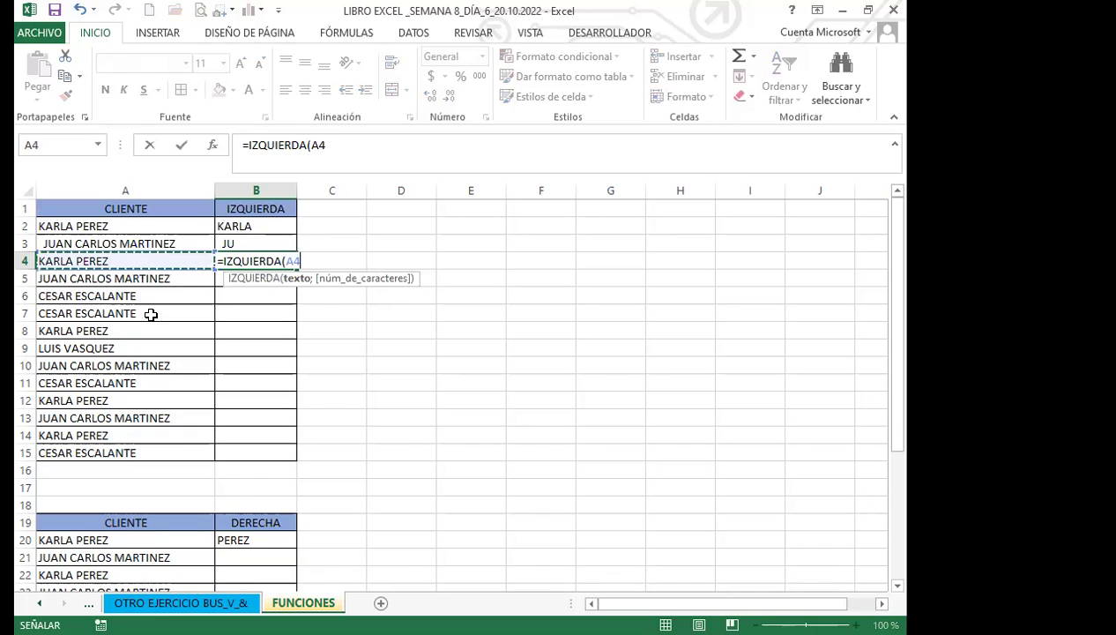
pyautogui.write(';')
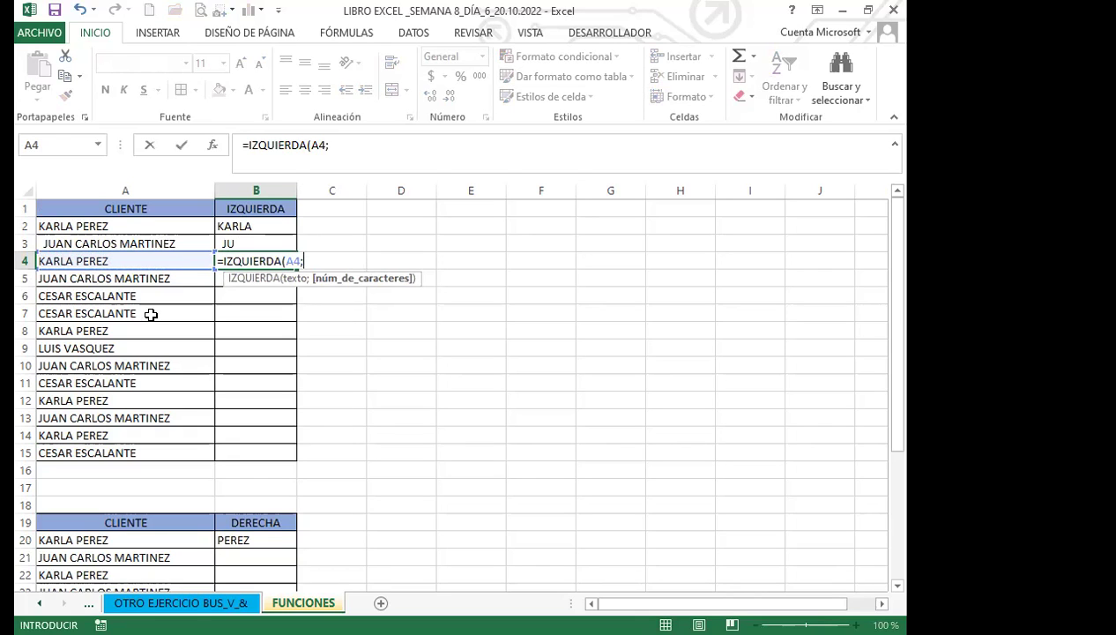
pyautogui.write('7')
pyautogui.press('Return')
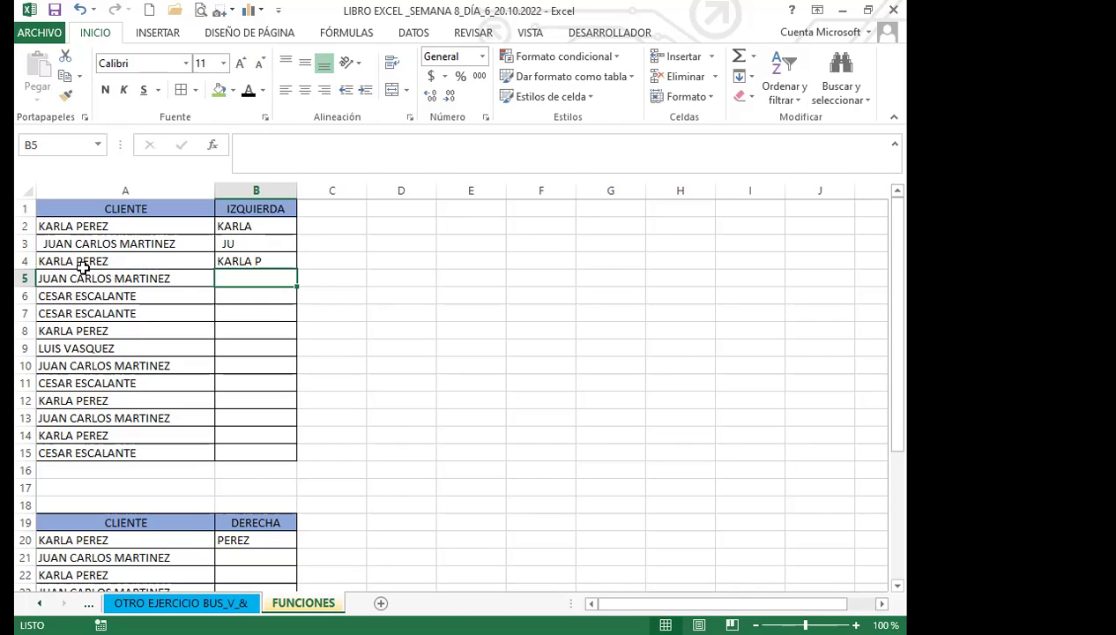
pyautogui.click(269, 262)
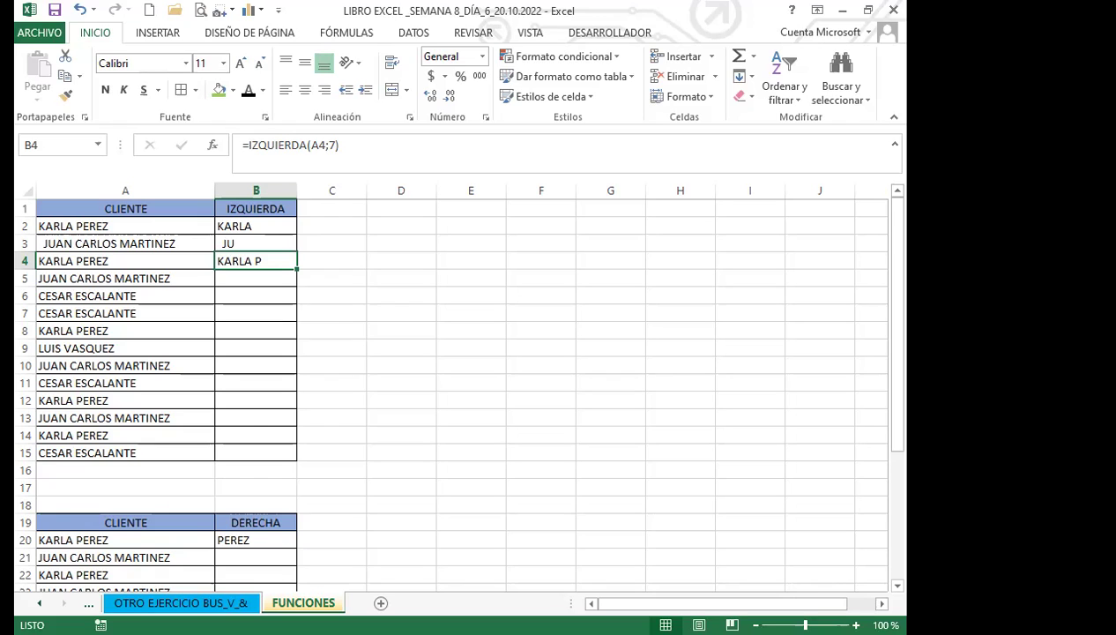
pyautogui.click(272, 279)
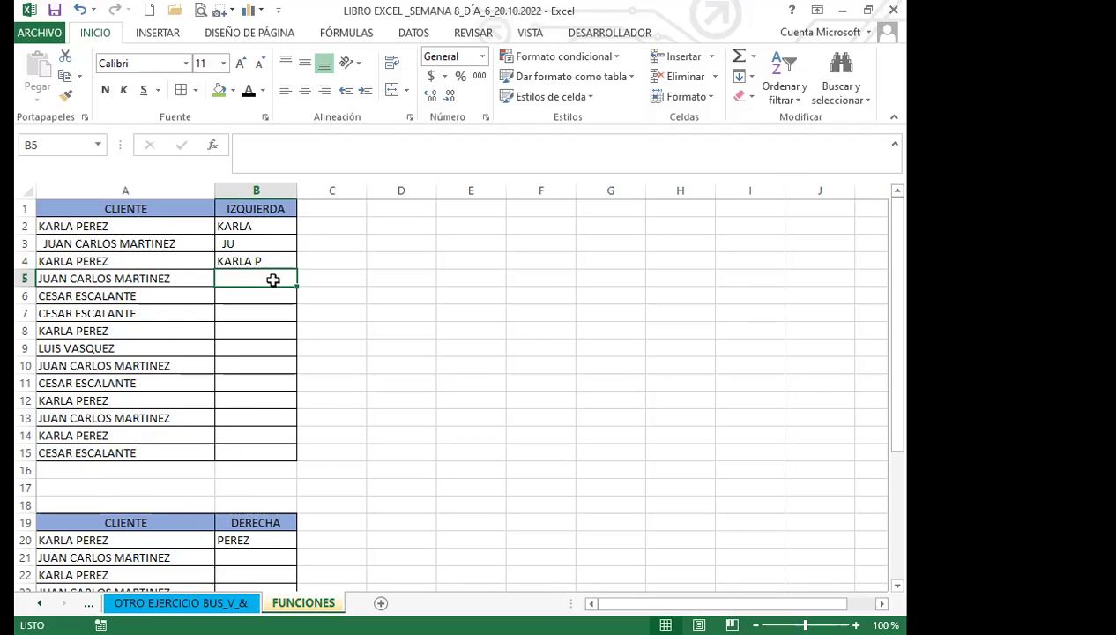
pyautogui.click(279, 258)
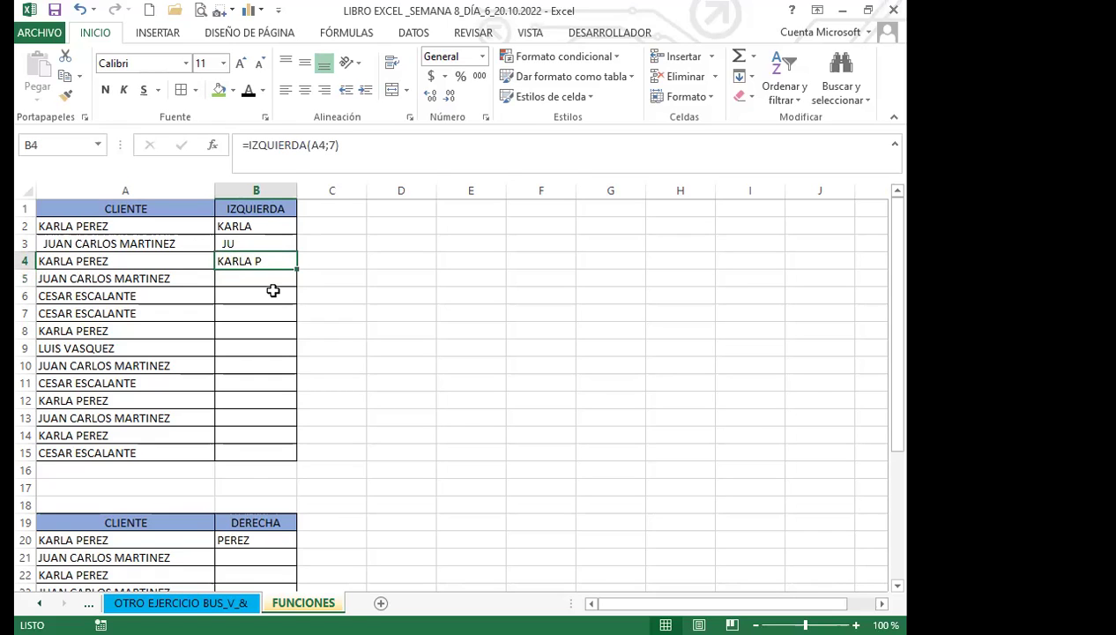
pyautogui.click(275, 277)
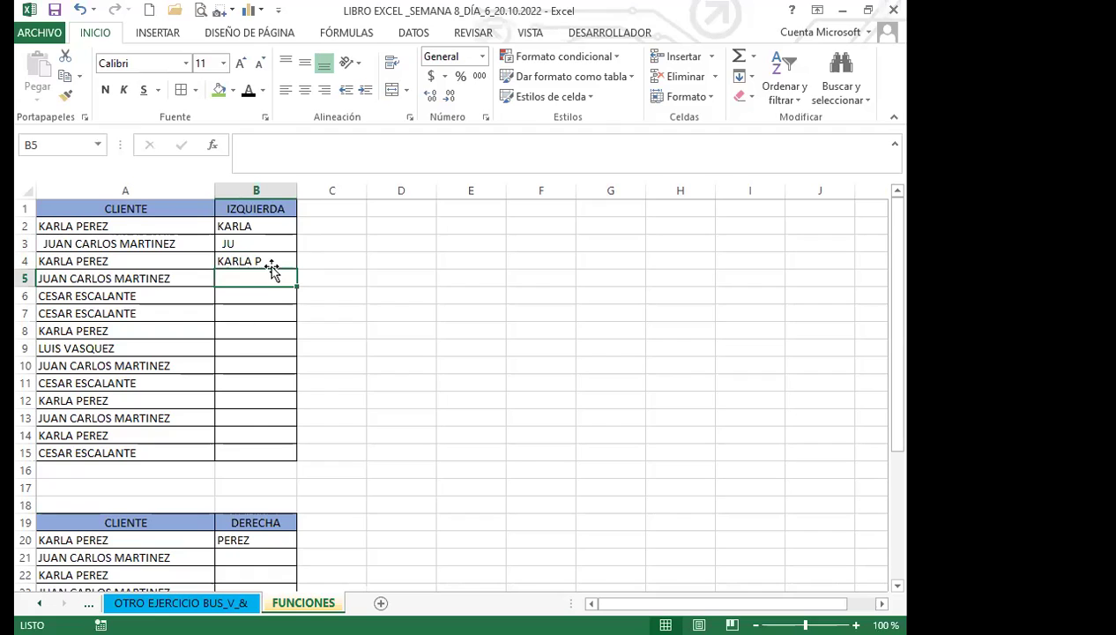
pyautogui.click(274, 260)
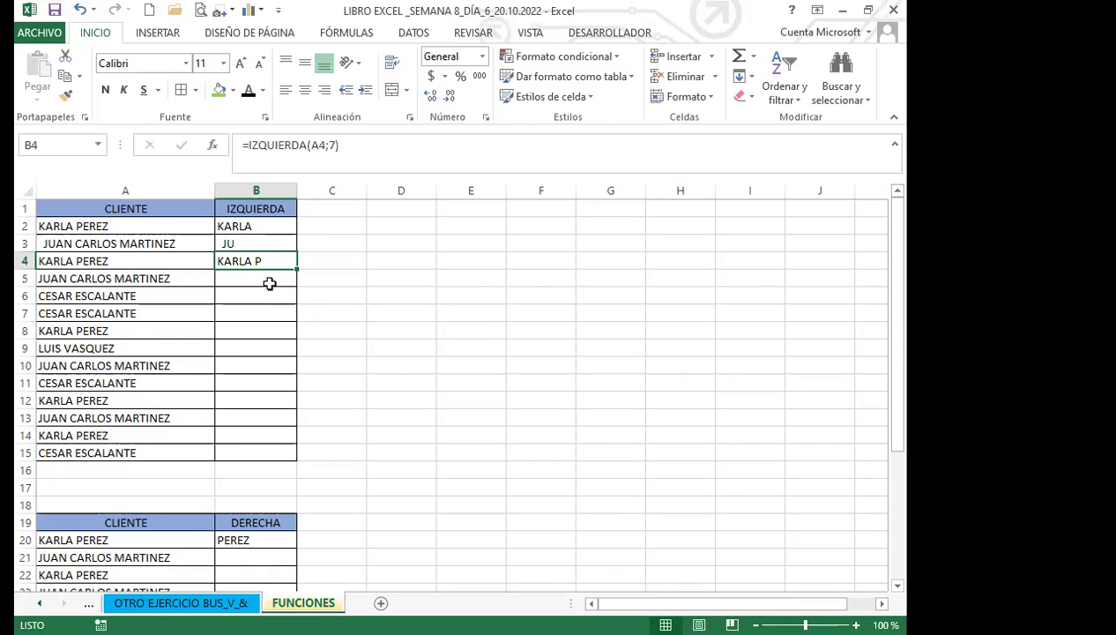
pyautogui.click(254, 278)
pyautogui.click(254, 312)
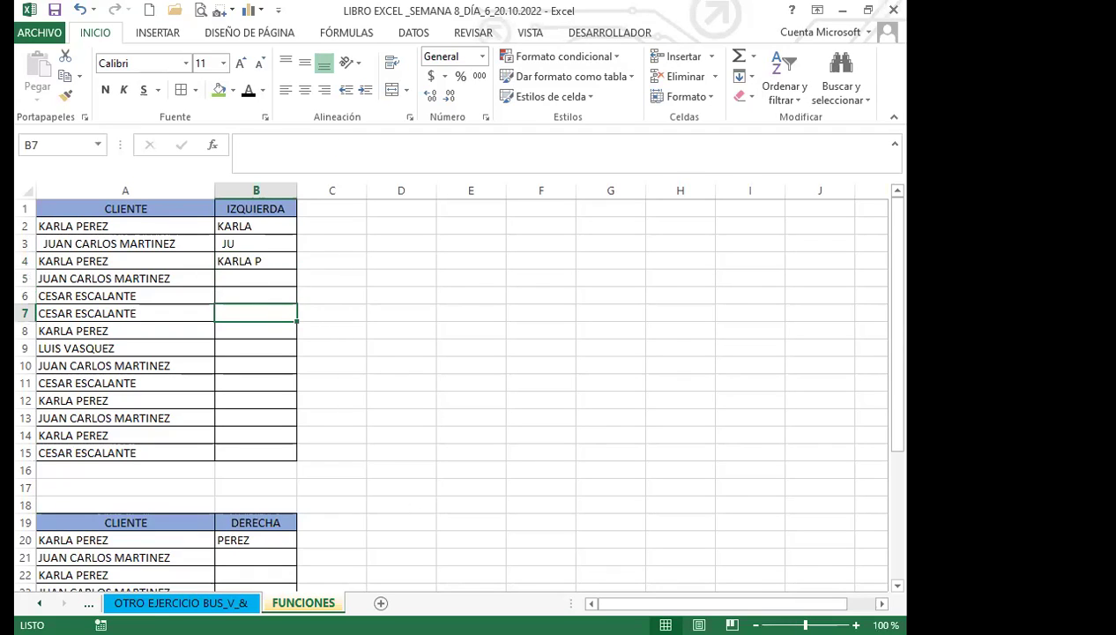
pyautogui.click(416, 536)
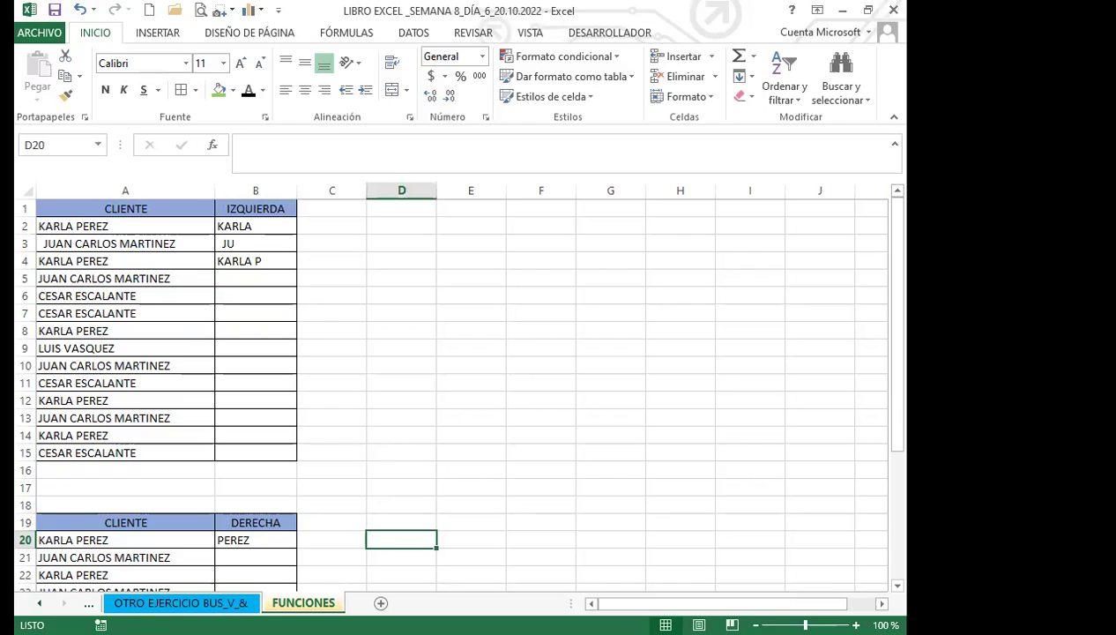
pyautogui.click(468, 378)
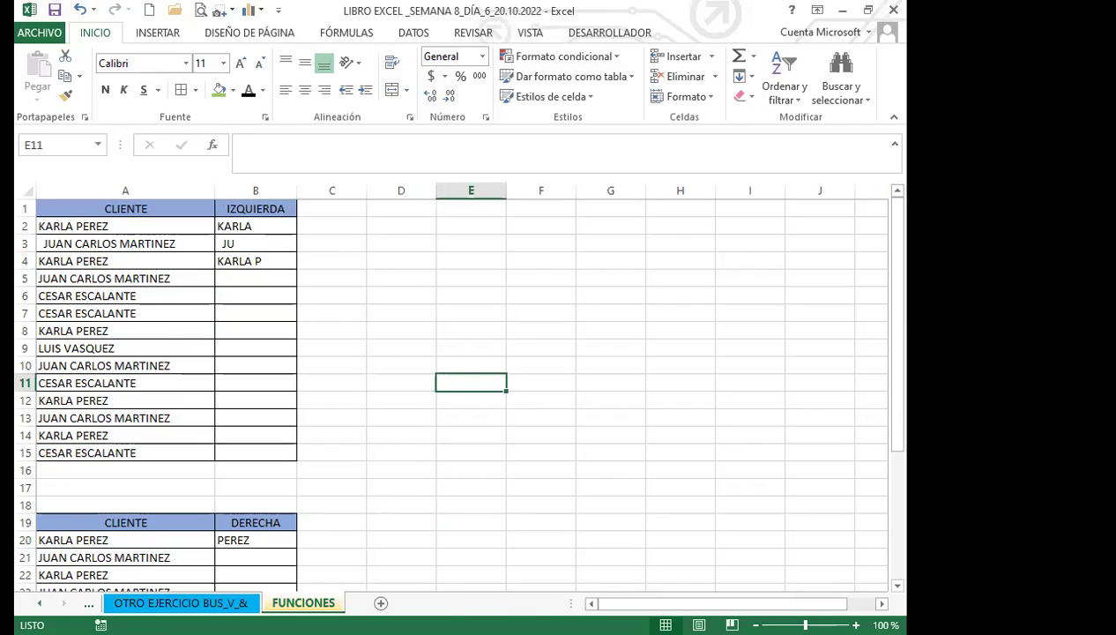
# Switch to the EJERCICIO BUSCARV_COINCIDIR sheet and examine the VENTAS ANUALES table's months and years and the lookup area below it
pyautogui.click(88, 602)
pyautogui.click(185, 602)
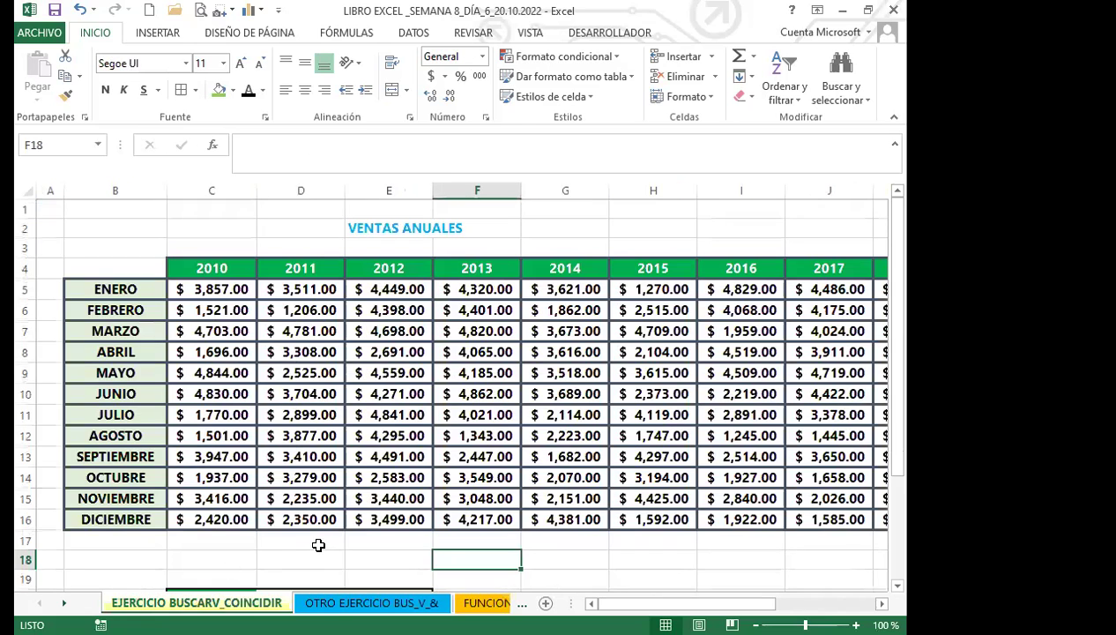
pyautogui.click(318, 544)
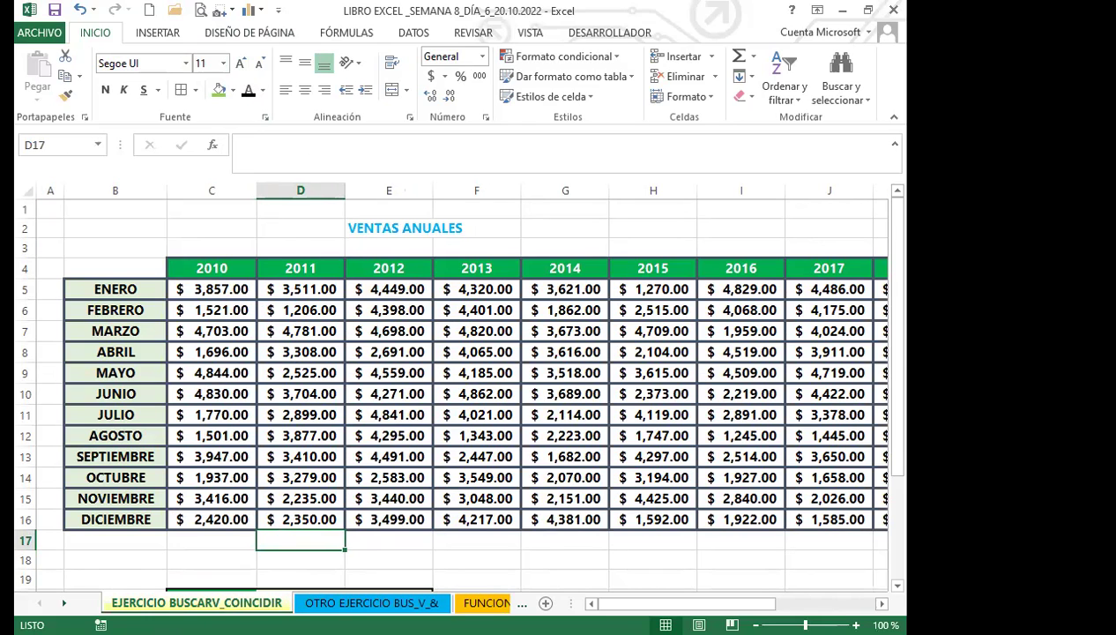
pyautogui.click(296, 477)
pyautogui.scroll(-2, 320, 469)
pyautogui.scroll(-1, 320, 468)
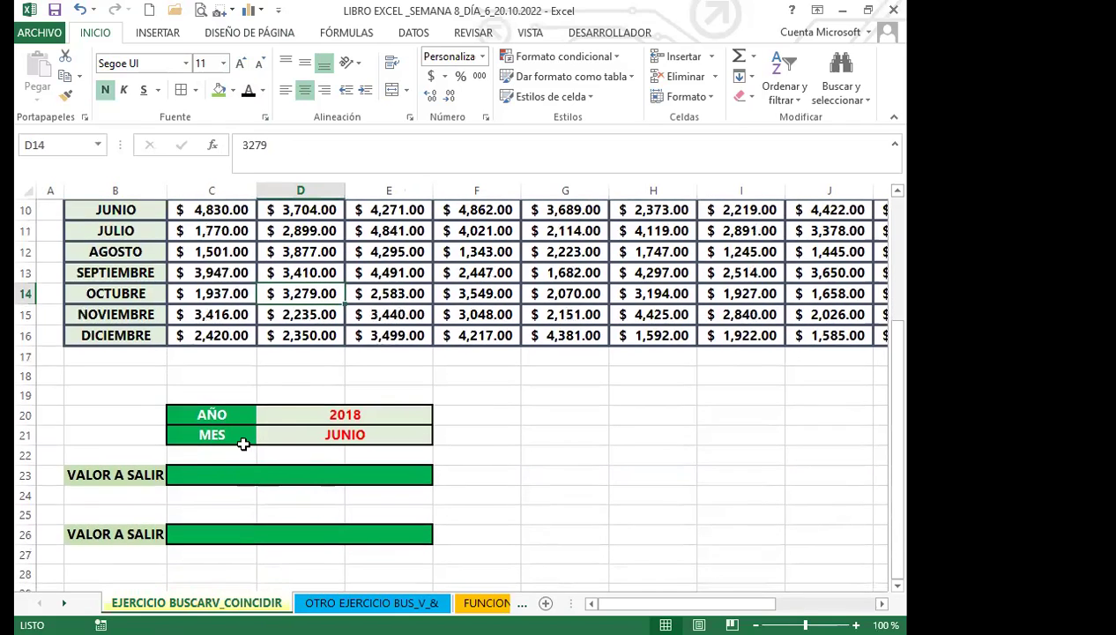
pyautogui.scroll(1, 220, 326)
pyautogui.click(223, 332)
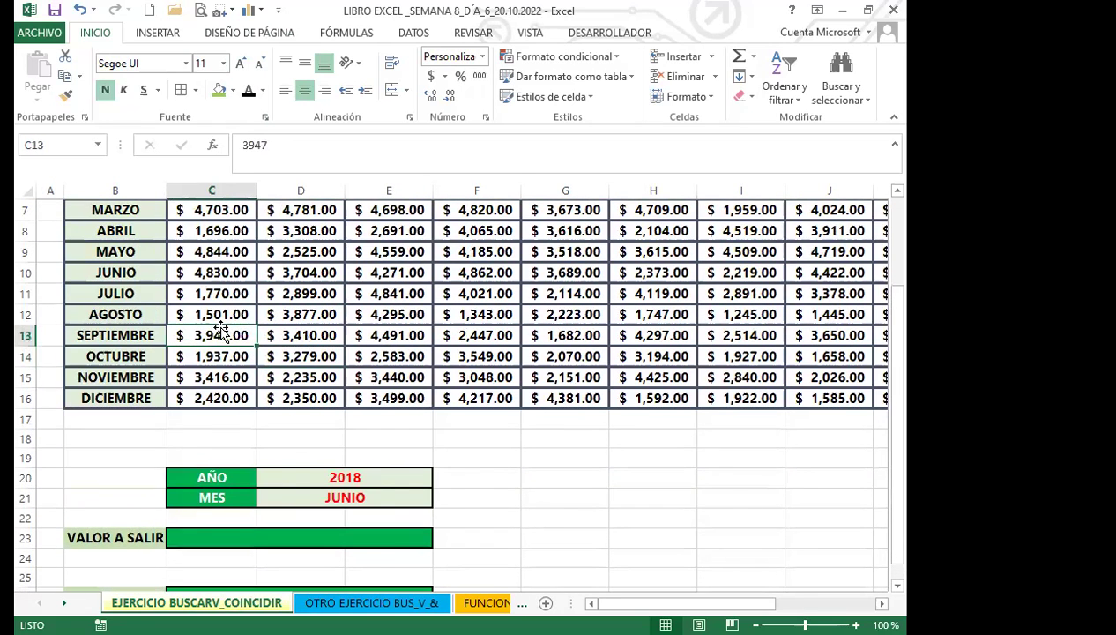
pyautogui.scroll(2, 222, 333)
pyautogui.click(221, 332)
pyautogui.moveTo(139, 291); pyautogui.dragTo(141, 511)
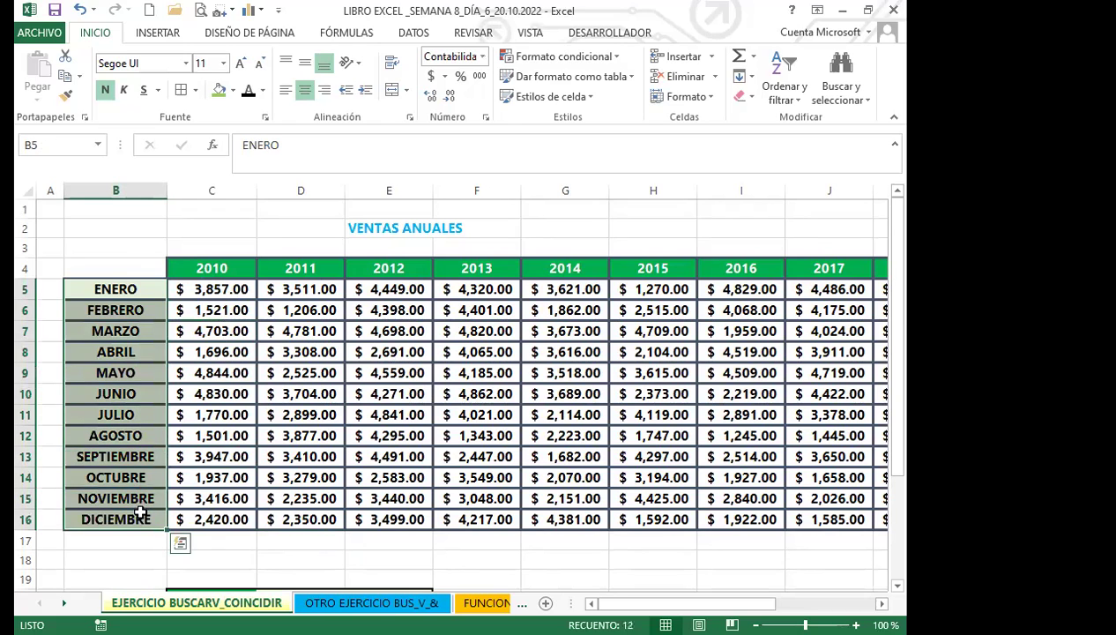
pyautogui.click(211, 268)
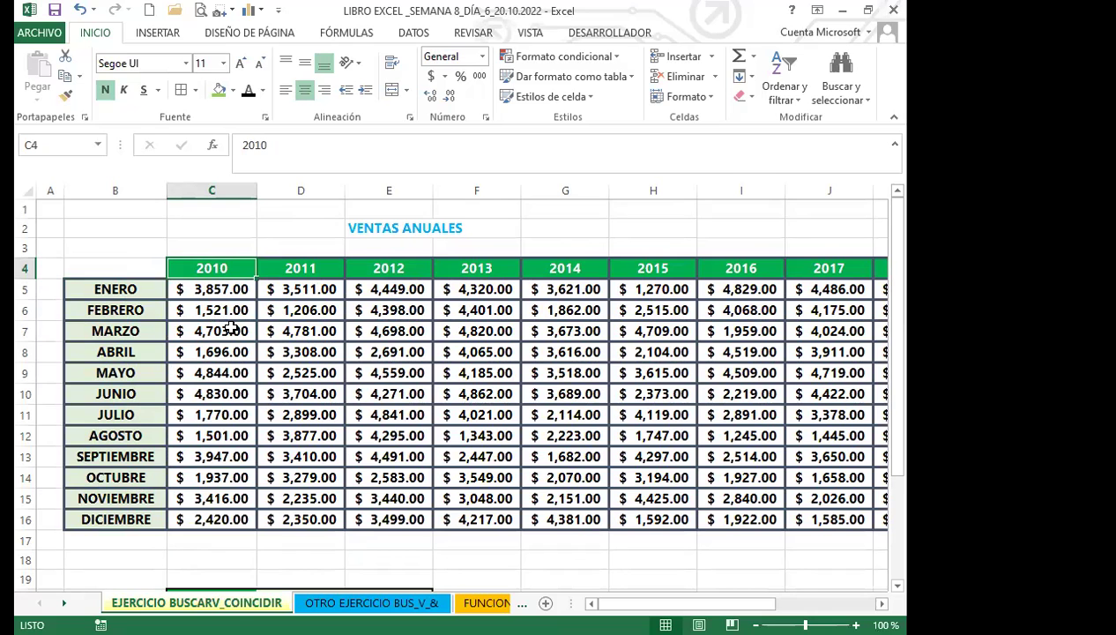
# Examine the year options available for AÑO in D20 and the month options for MES in D21 below the sales table
pyautogui.scroll(-3, 374, 388)
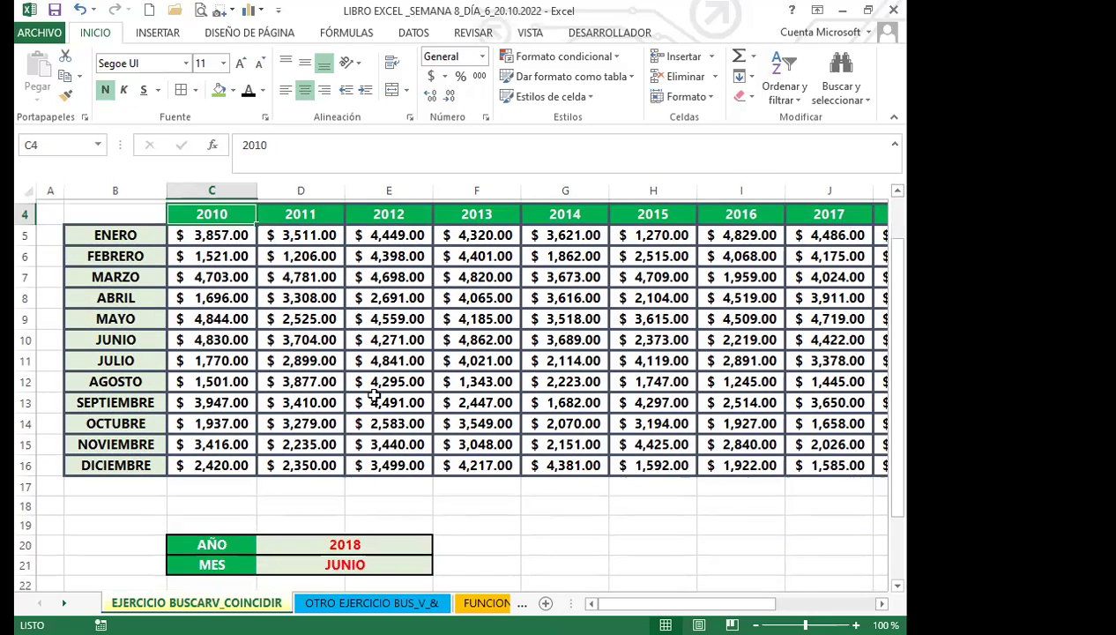
pyautogui.click(357, 416)
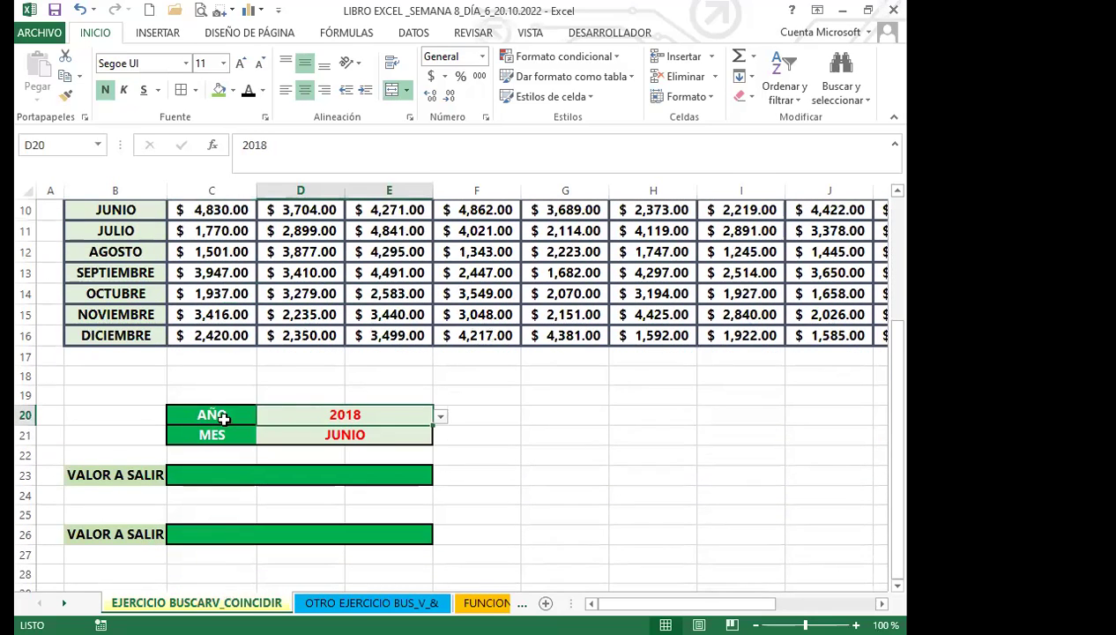
pyautogui.click(442, 418)
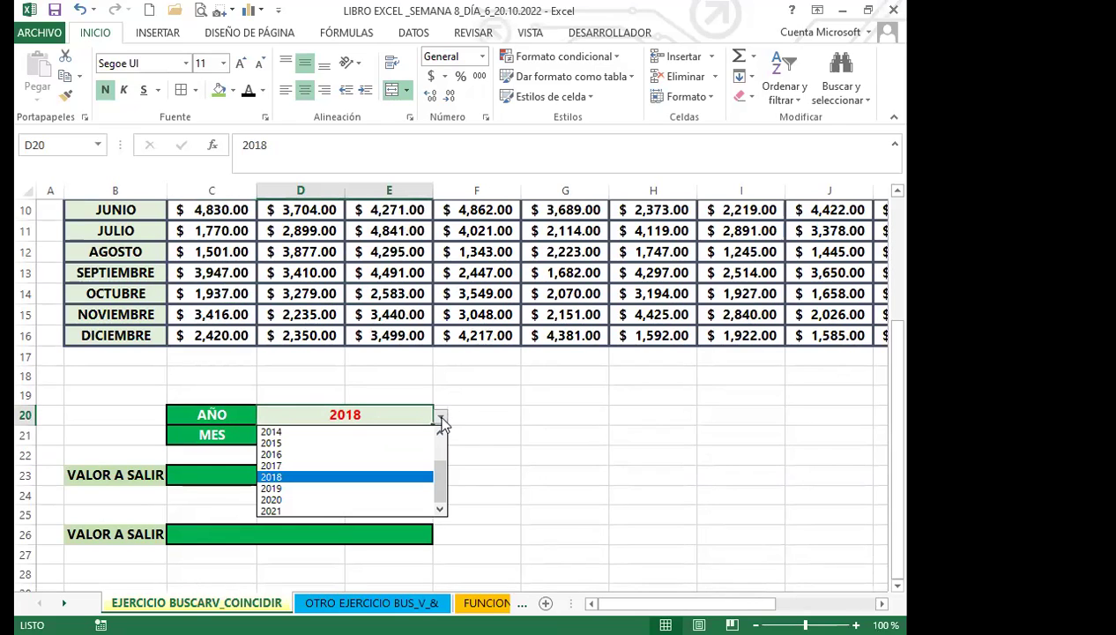
pyautogui.scroll(2, 441, 443)
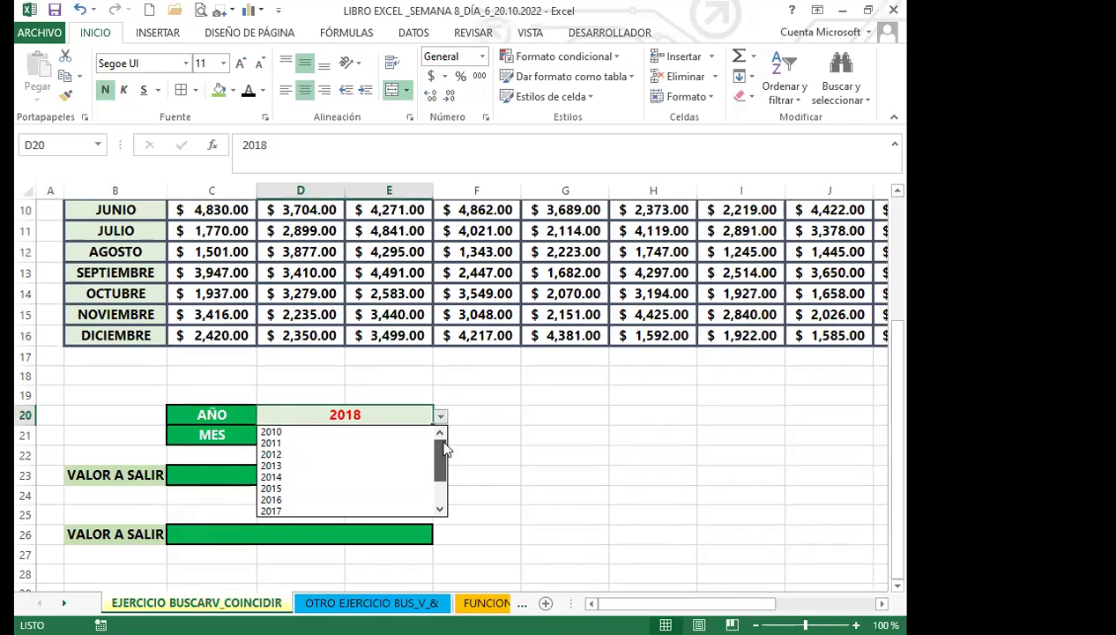
pyautogui.moveTo(444, 456); pyautogui.dragTo(444, 509)
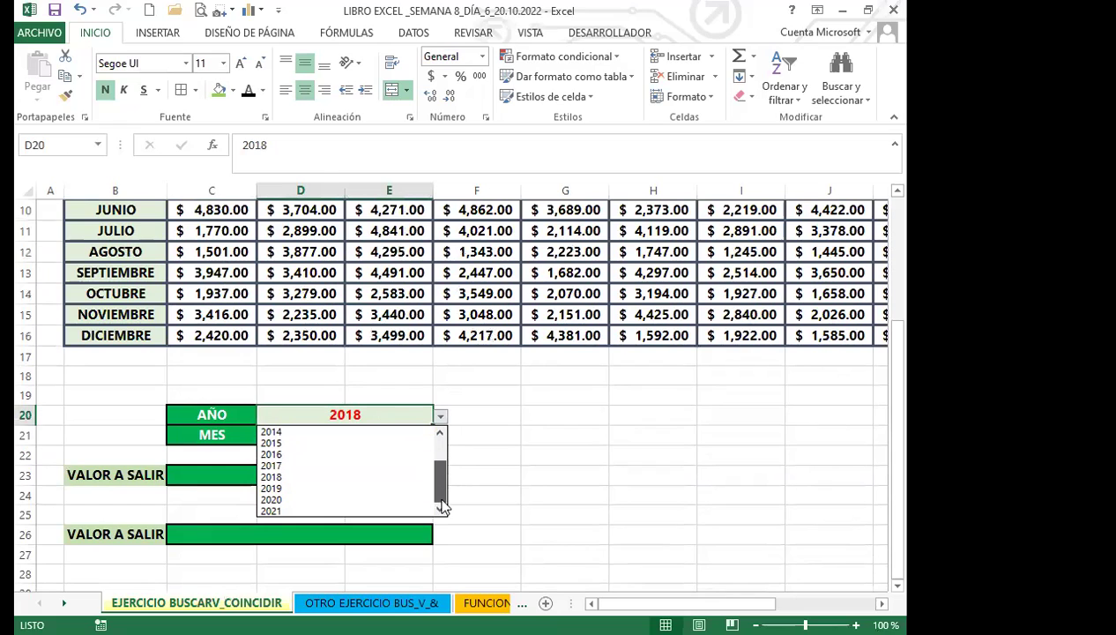
pyautogui.click(473, 441)
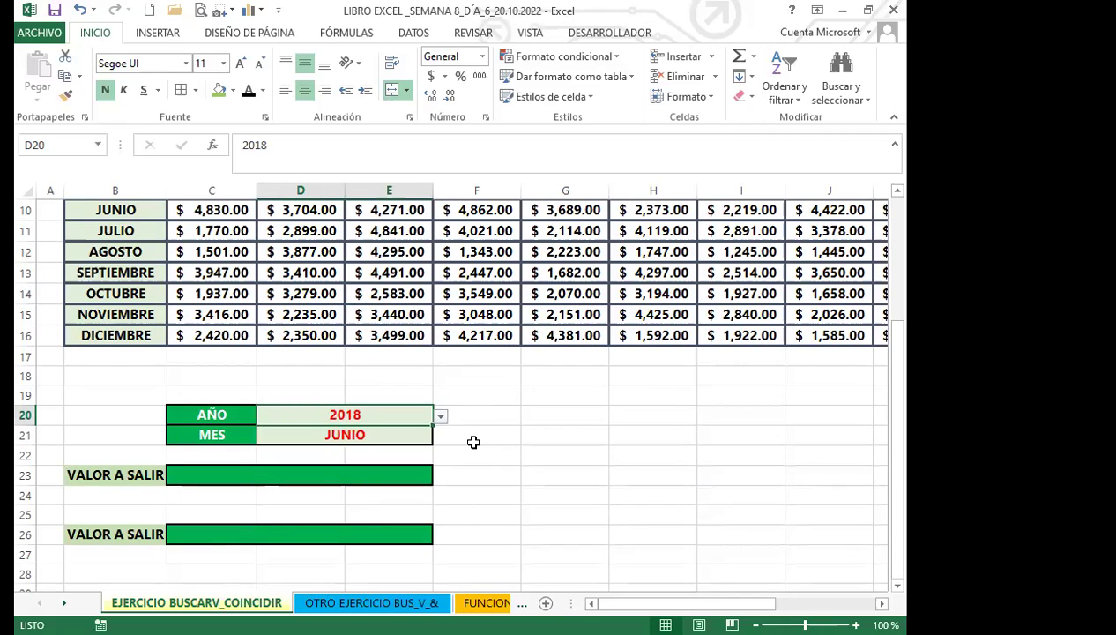
pyautogui.click(388, 435)
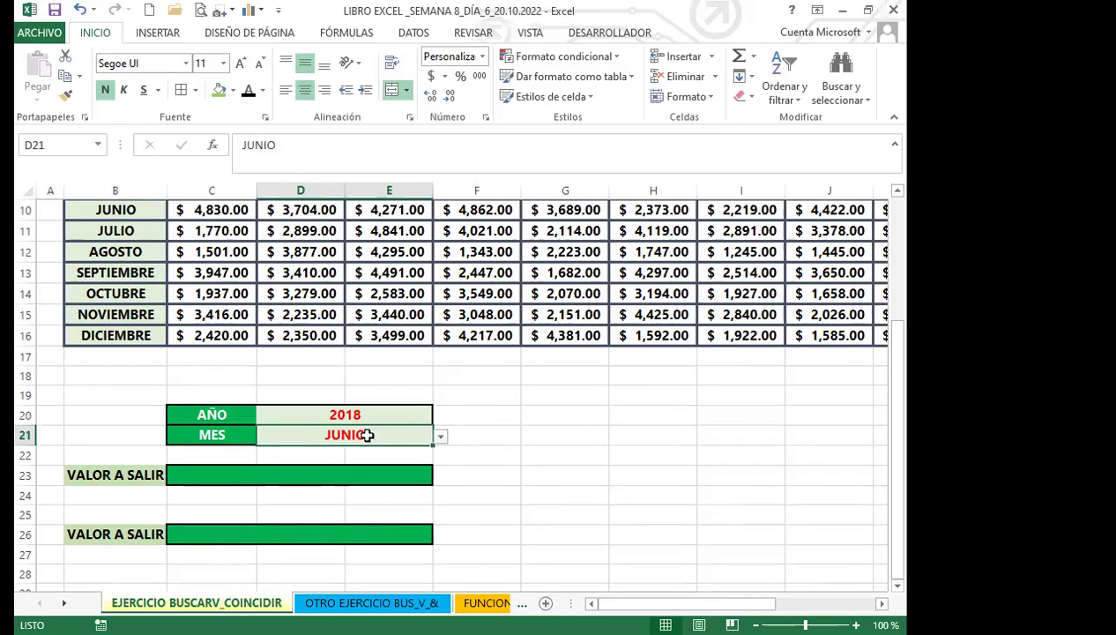
pyautogui.click(440, 436)
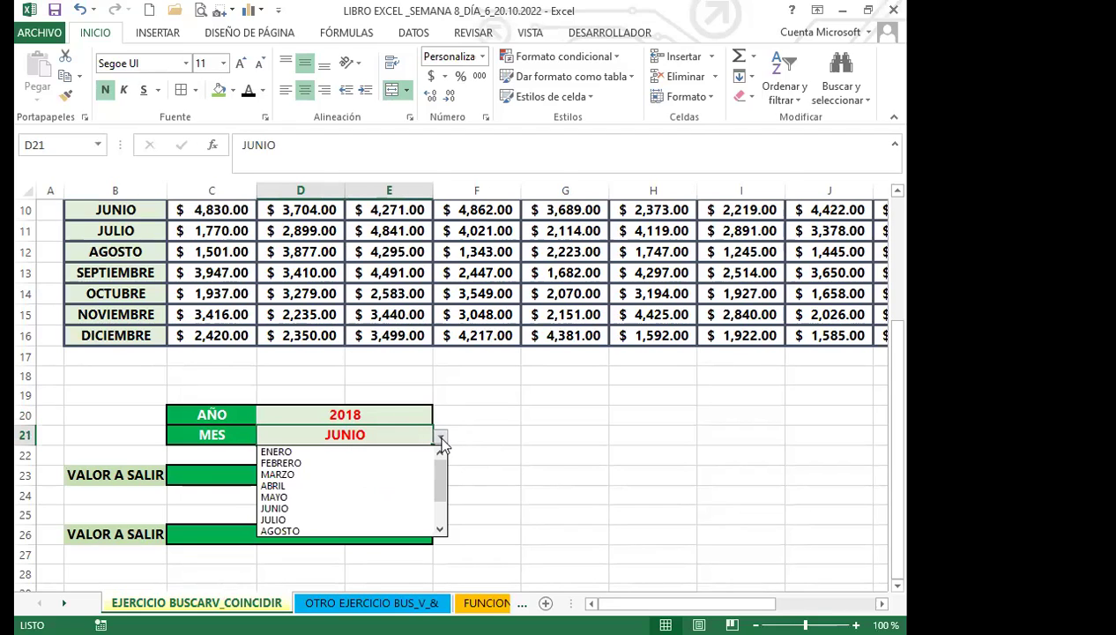
pyautogui.moveTo(443, 477); pyautogui.dragTo(442, 454)
pyautogui.click(444, 437)
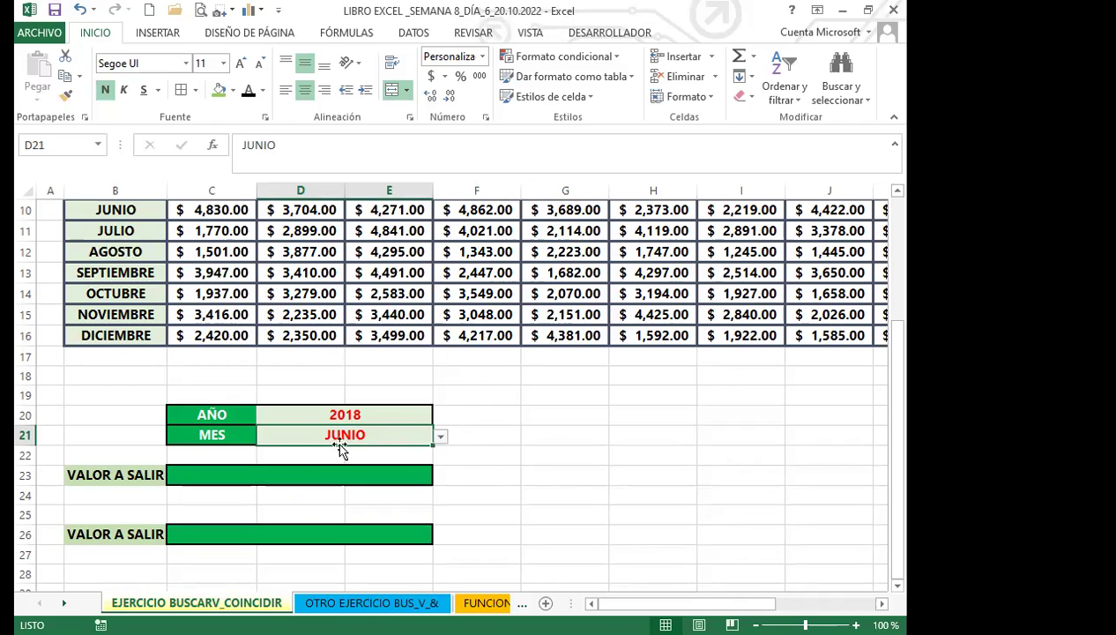
# Start a BUSCARV formula in the first VALOR A SALIR cell, C23, with D21 as lookup value and B4:N16 as table range
pyautogui.click(303, 475)
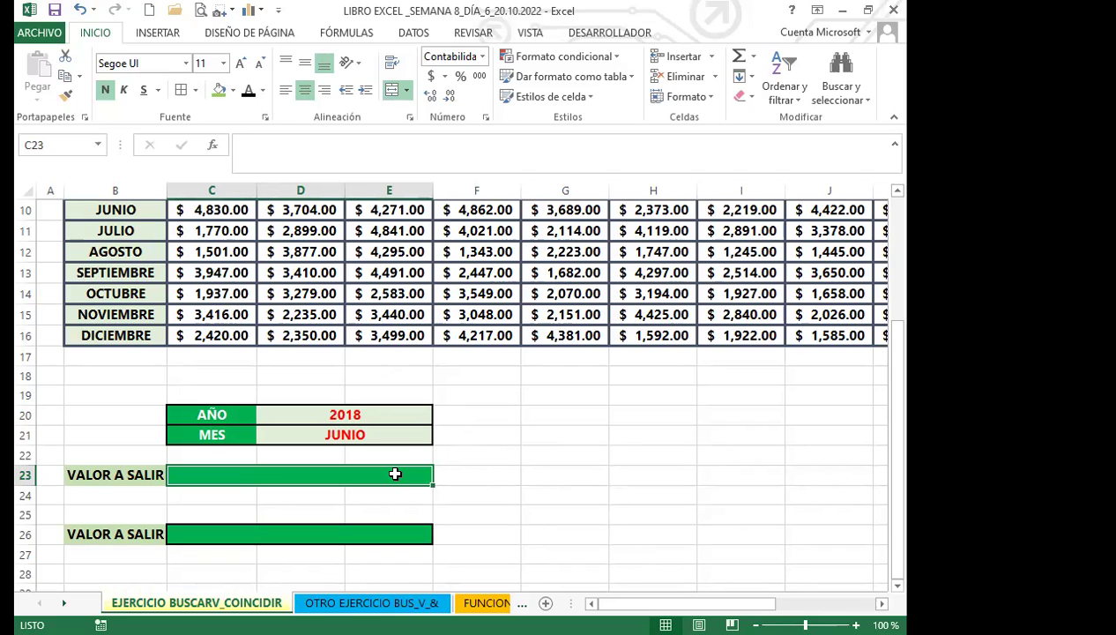
pyautogui.write('=')
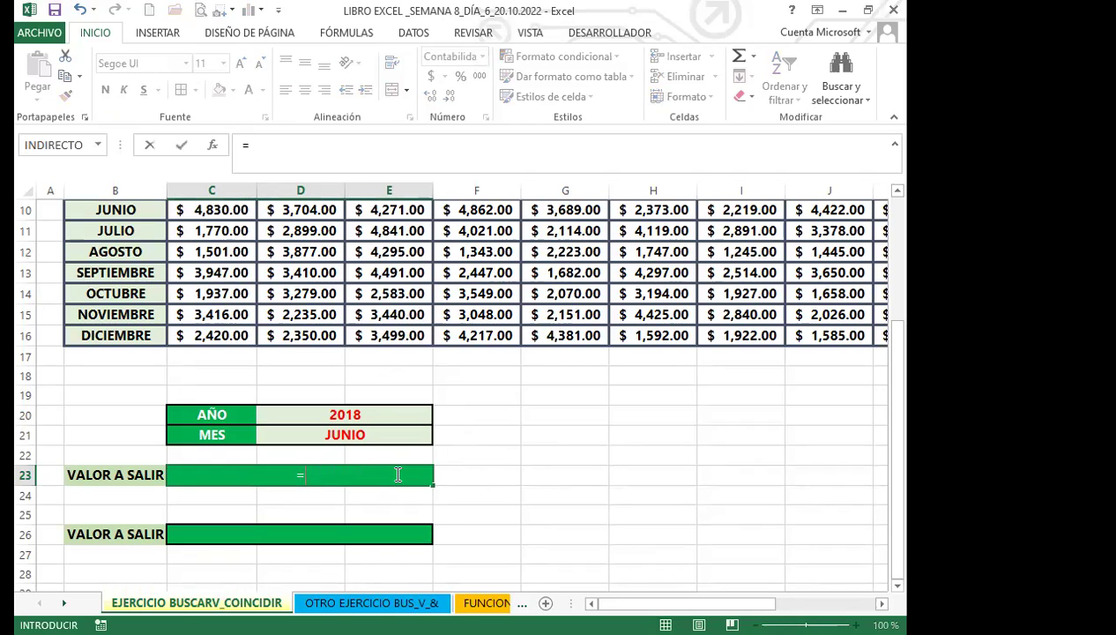
pyautogui.write('BUS')
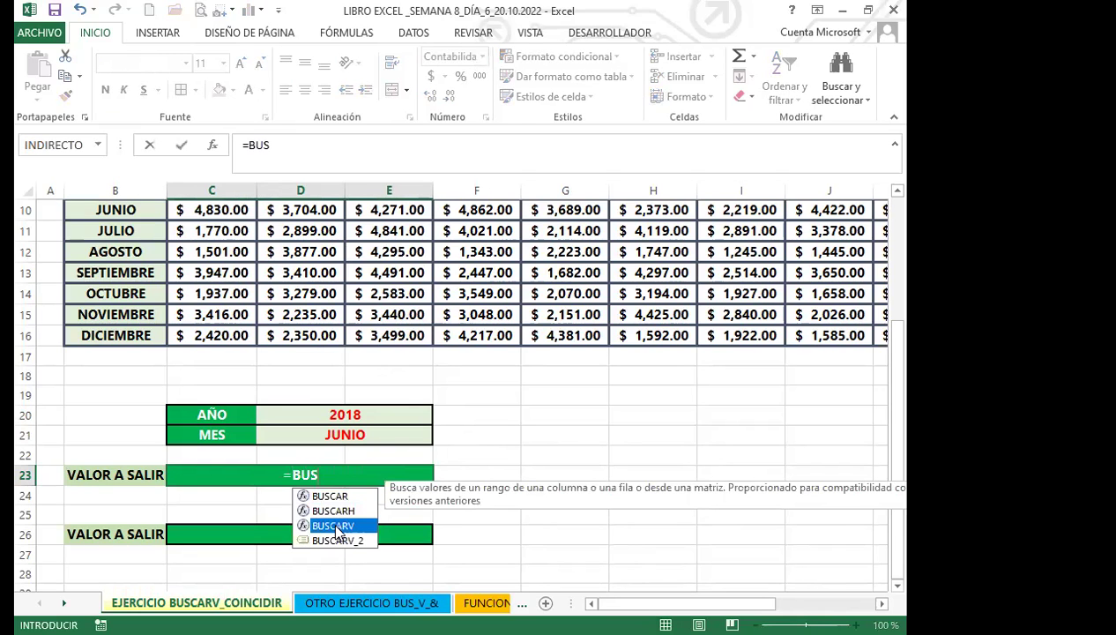
pyautogui.doubleClick(334, 525)
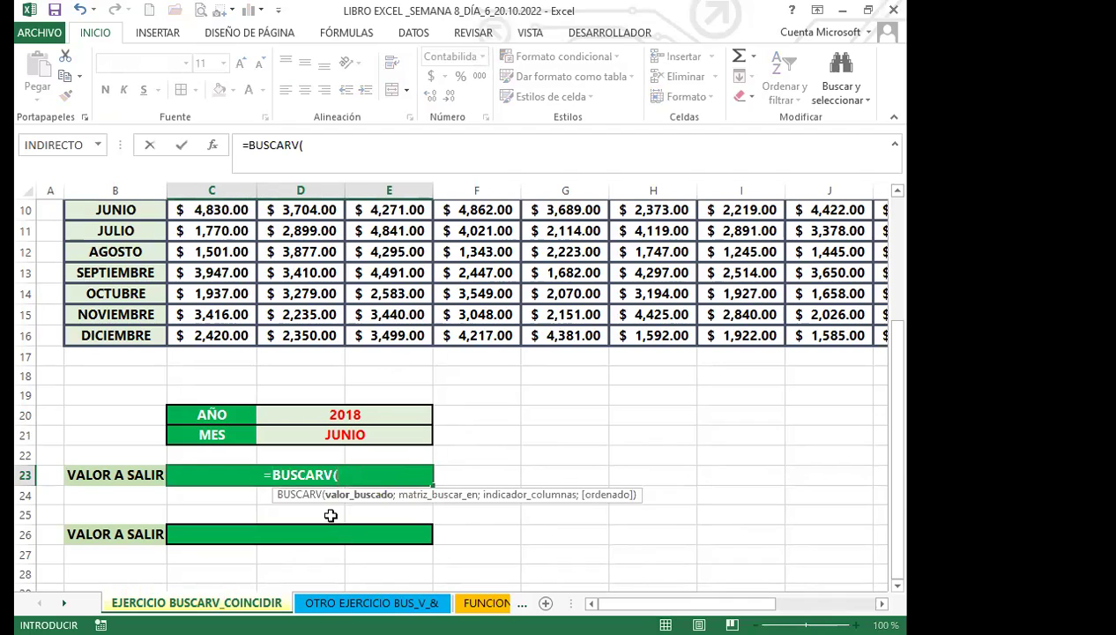
pyautogui.click(313, 437)
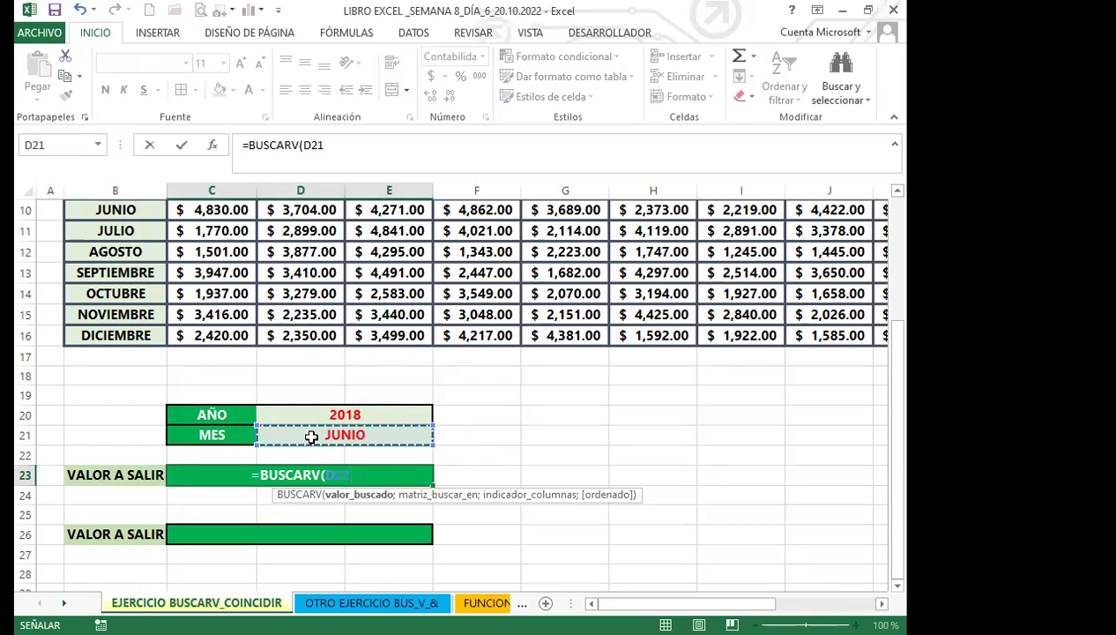
pyautogui.write(';')
pyautogui.scroll(3, 236, 377)
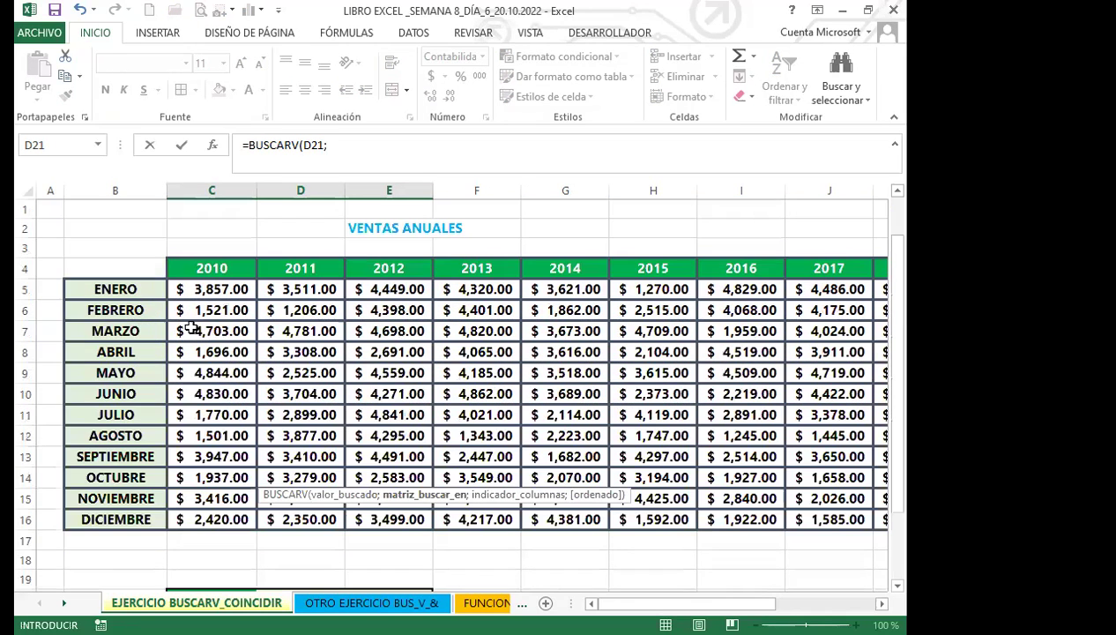
pyautogui.click(132, 268)
pyautogui.moveTo(195, 280); pyautogui.dragTo(692, 499)
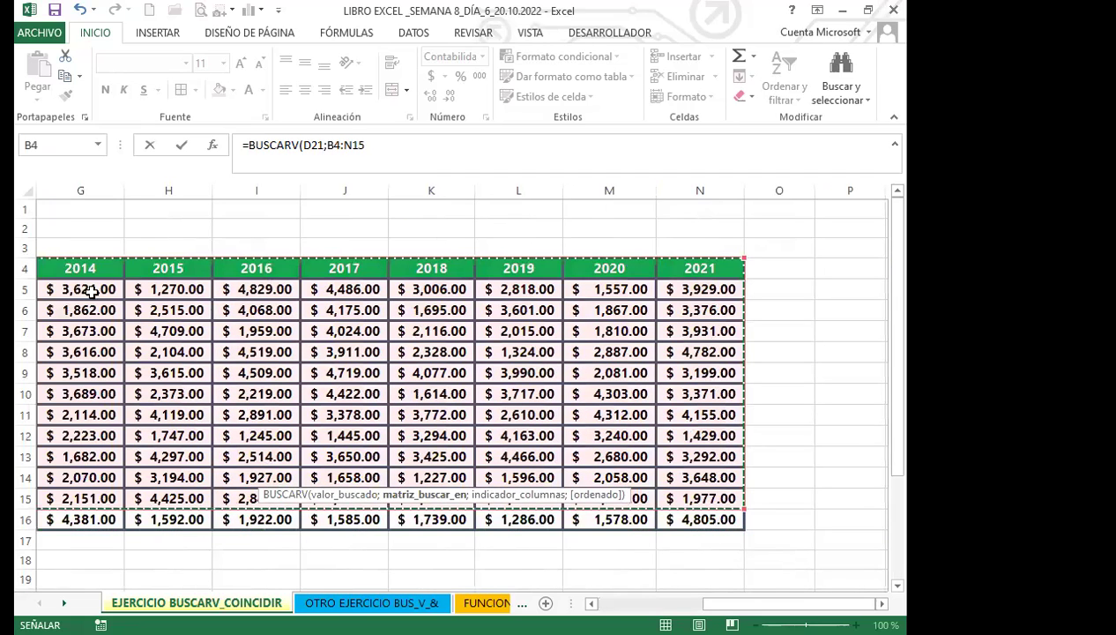
pyautogui.moveTo(351, 453); pyautogui.dragTo(200, 268)
pyautogui.moveTo(844, 499); pyautogui.dragTo(727, 605)
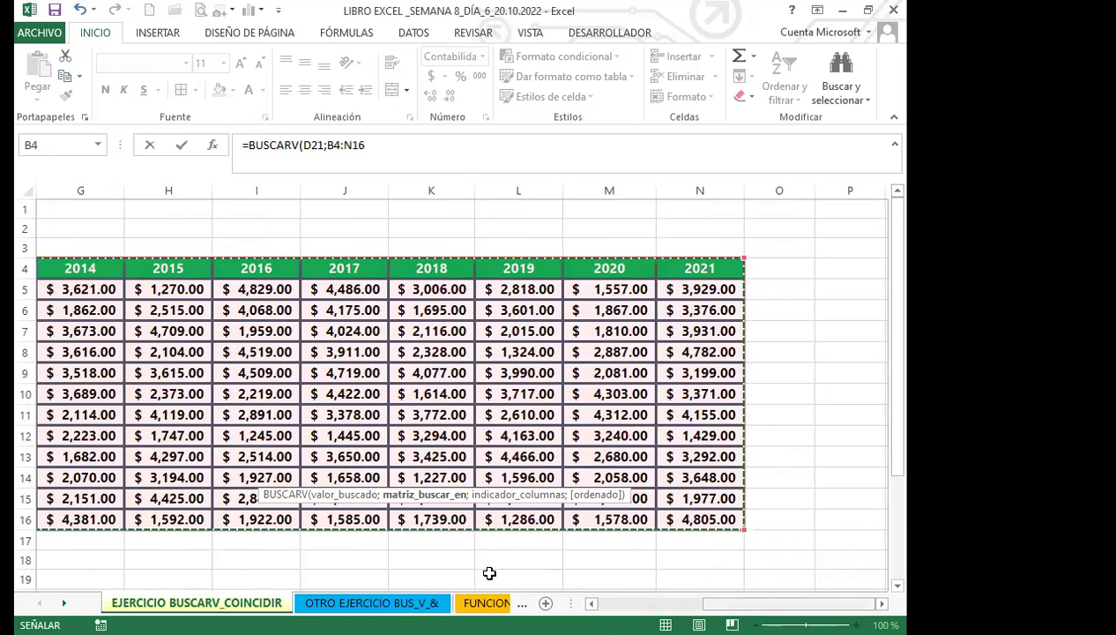
pyautogui.hotkey('ctrl', 'BackSpace')
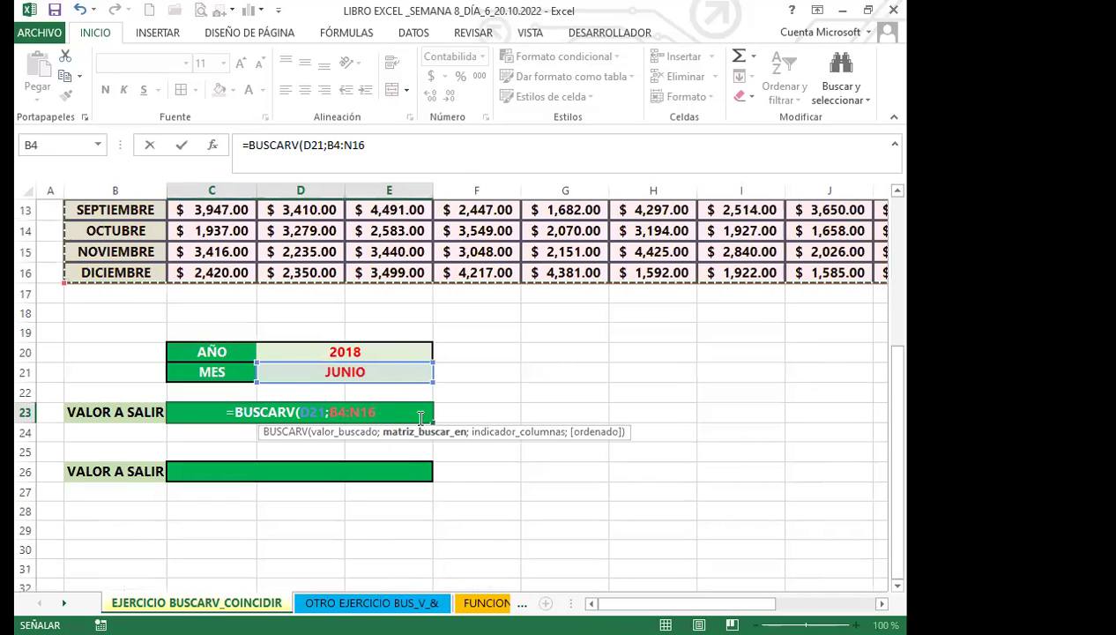
# Complete the C23 formula with column index 10 and exact match 0, giving =BUSCARV(D21;B4:N16;10;0)
pyautogui.write(';')
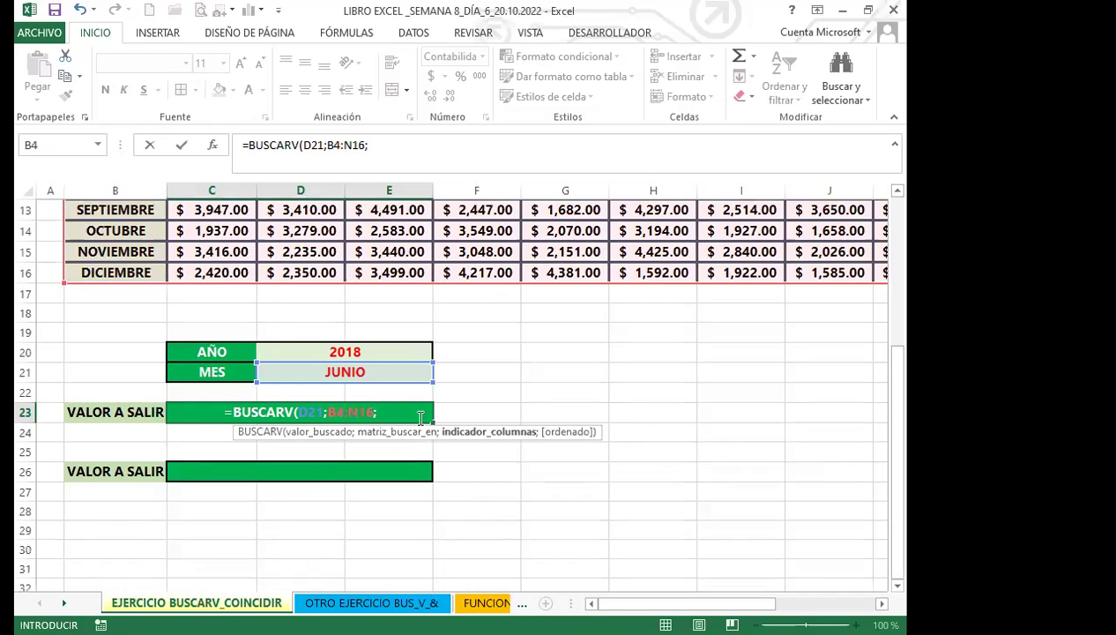
pyautogui.scroll(2, 204, 335)
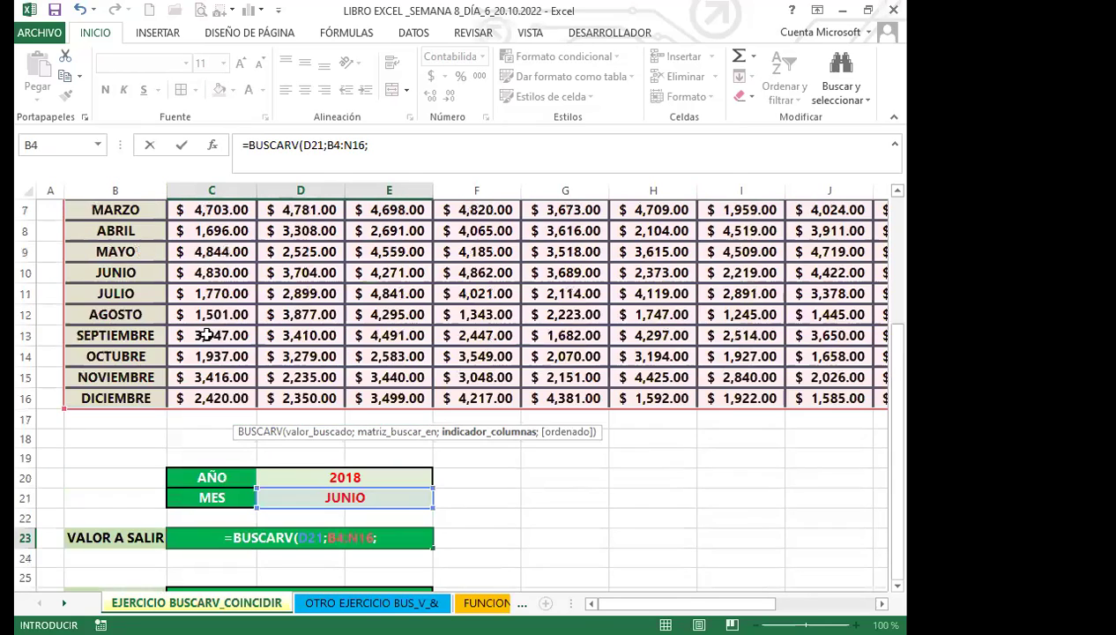
pyautogui.scroll(2, 204, 334)
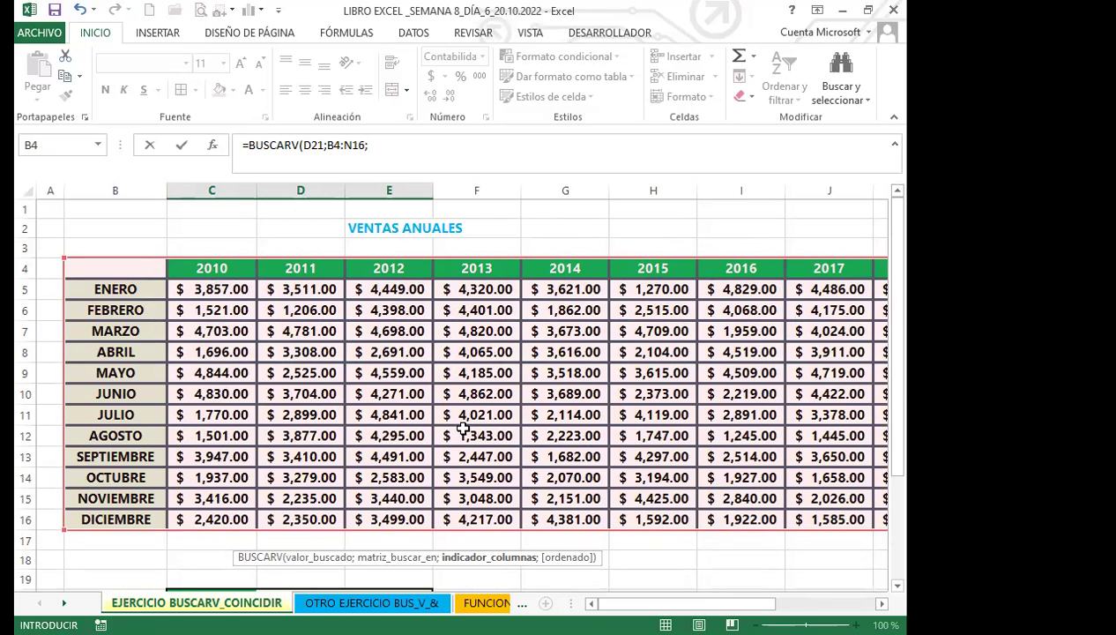
pyautogui.scroll(-4, 459, 441)
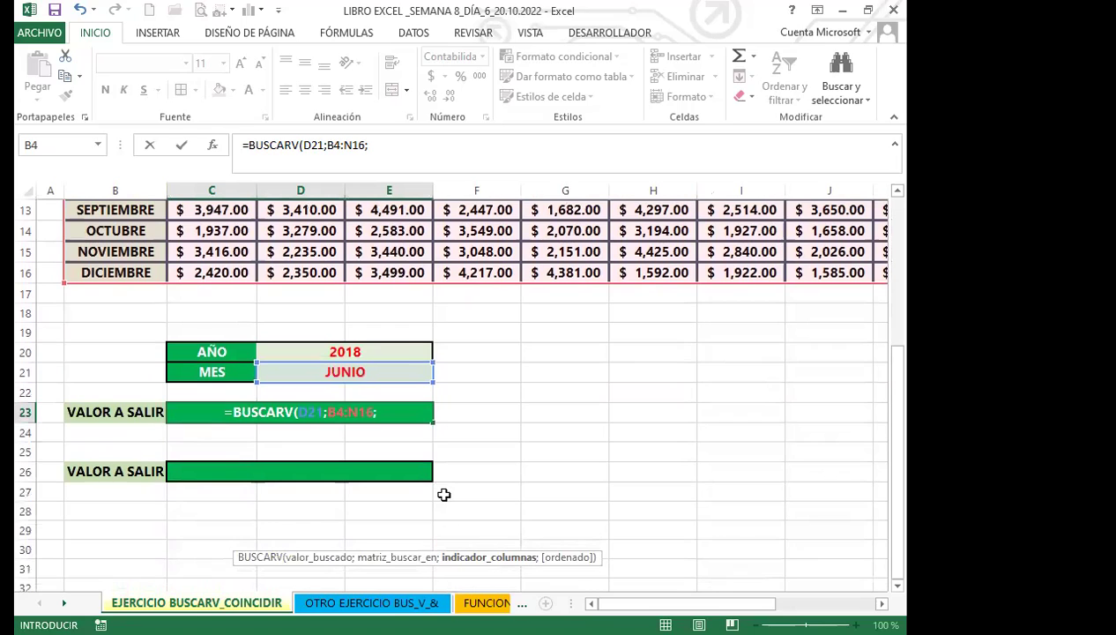
pyautogui.write('10')
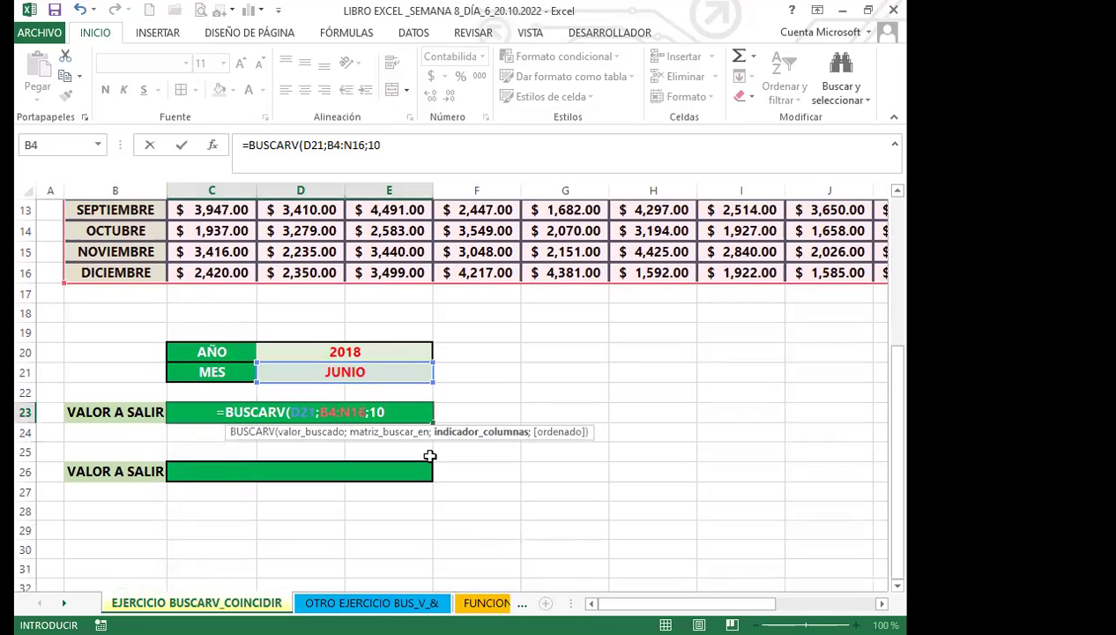
pyautogui.write(';')
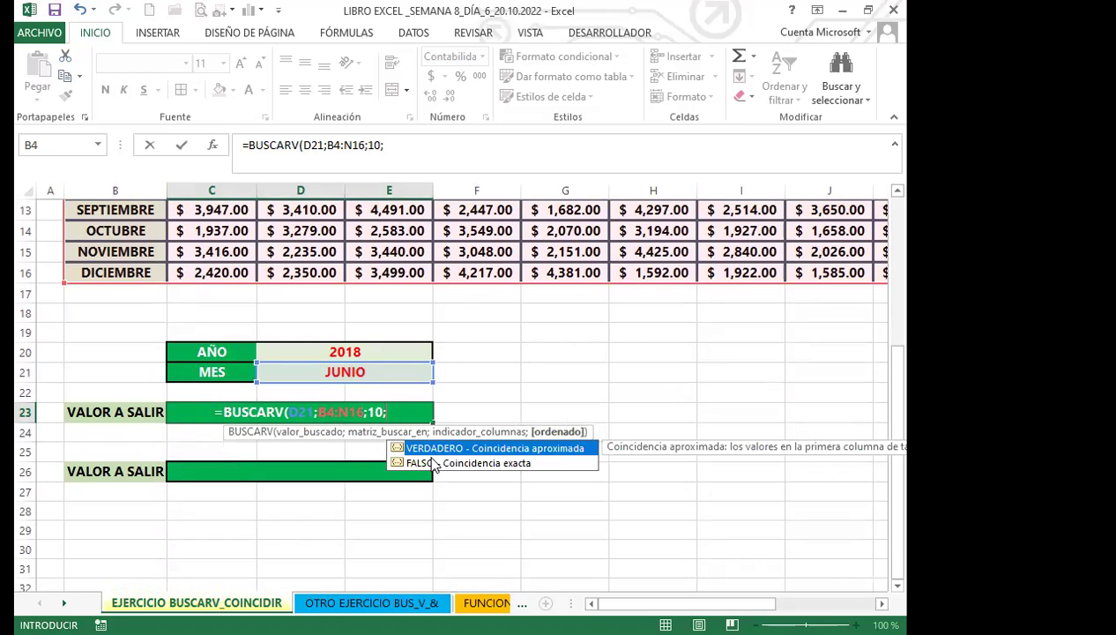
pyautogui.write('0)')
pyautogui.press('Return')
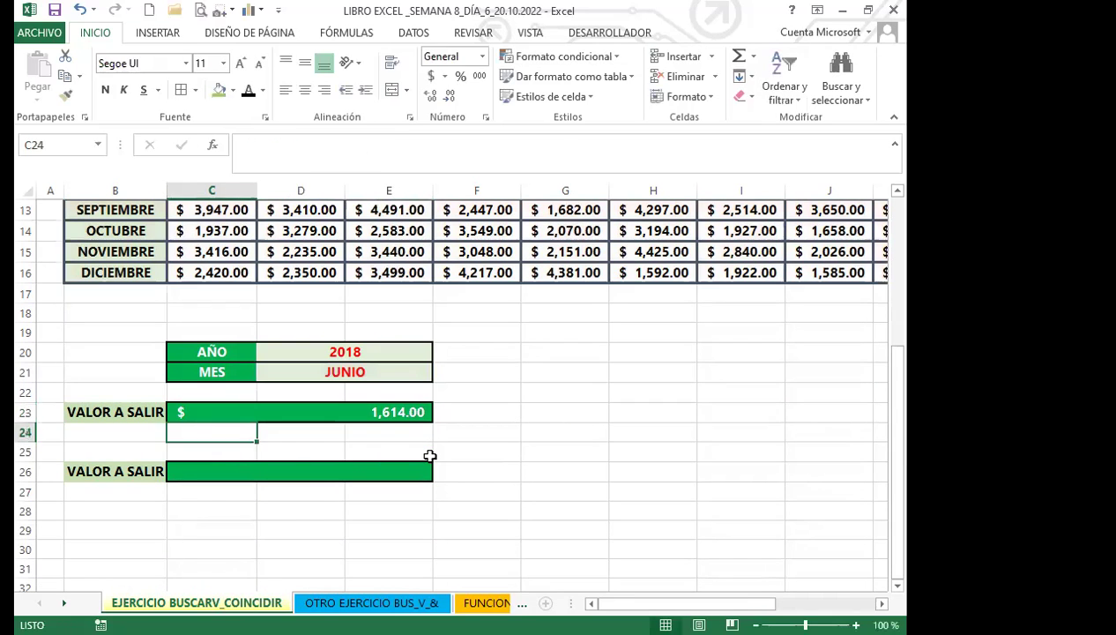
pyautogui.click(328, 412)
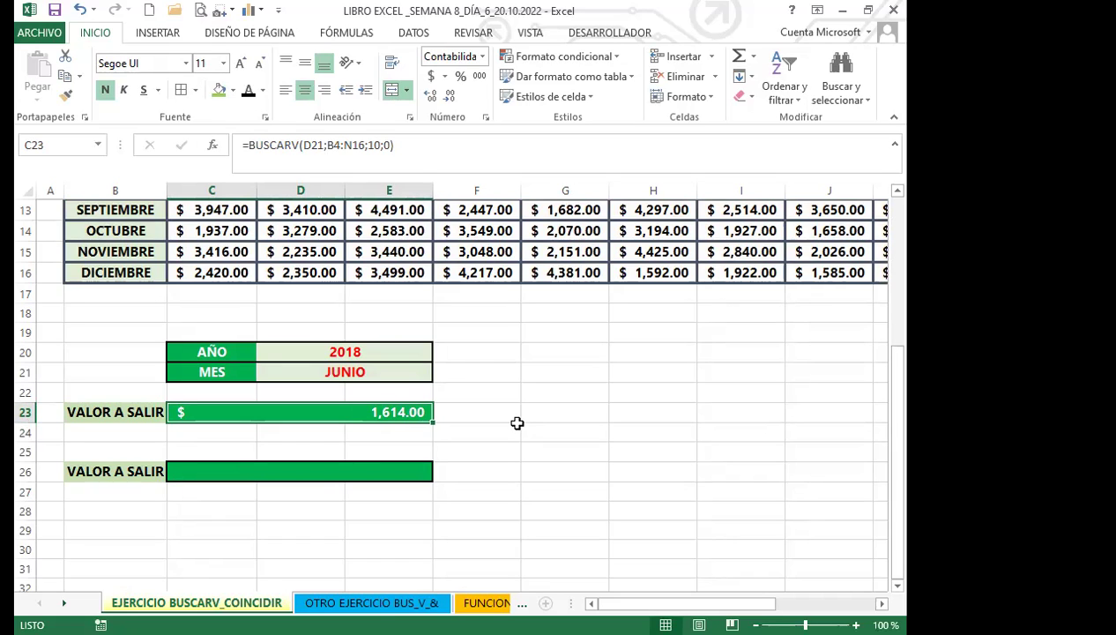
pyautogui.click(343, 468)
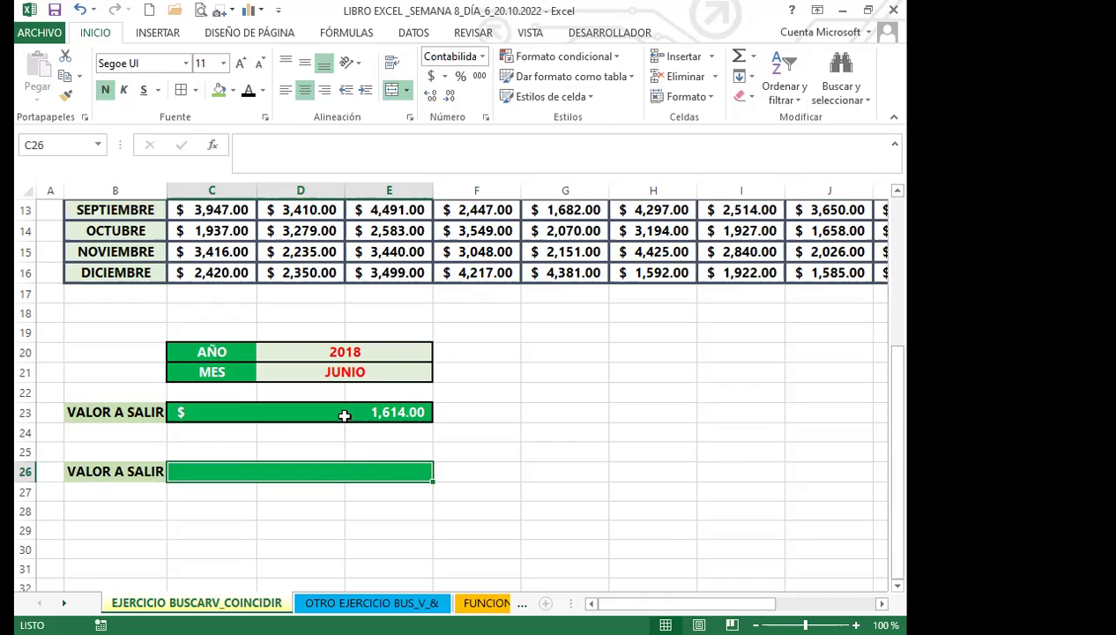
# Set AÑO in D20 to 2016 and MES in D21 to ABRIL to test the lookup formula
pyautogui.click(405, 355)
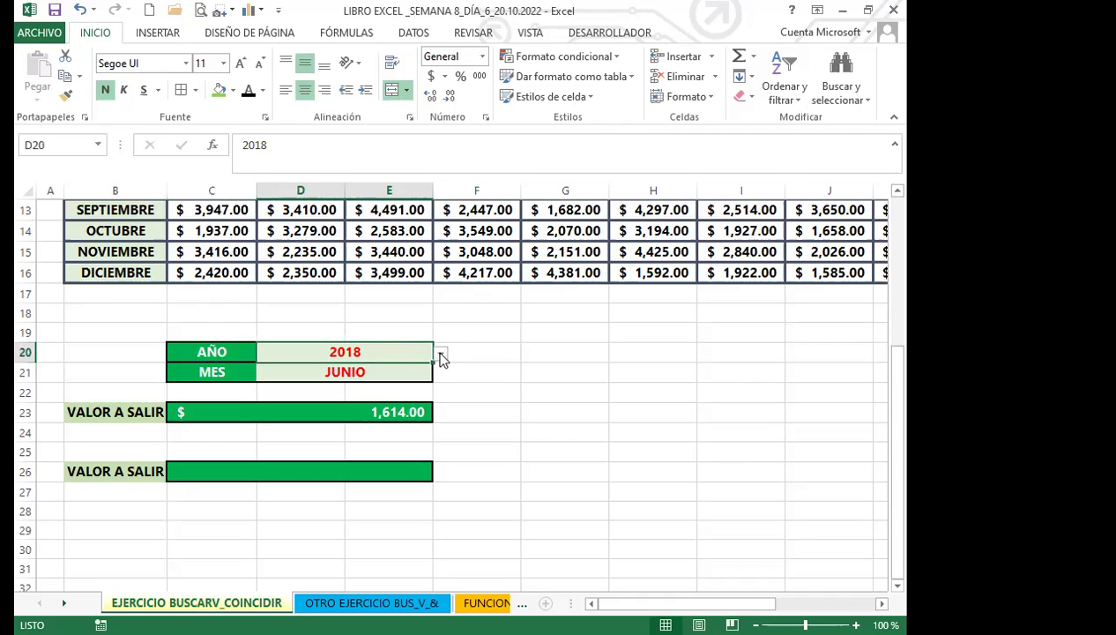
pyautogui.click(441, 355)
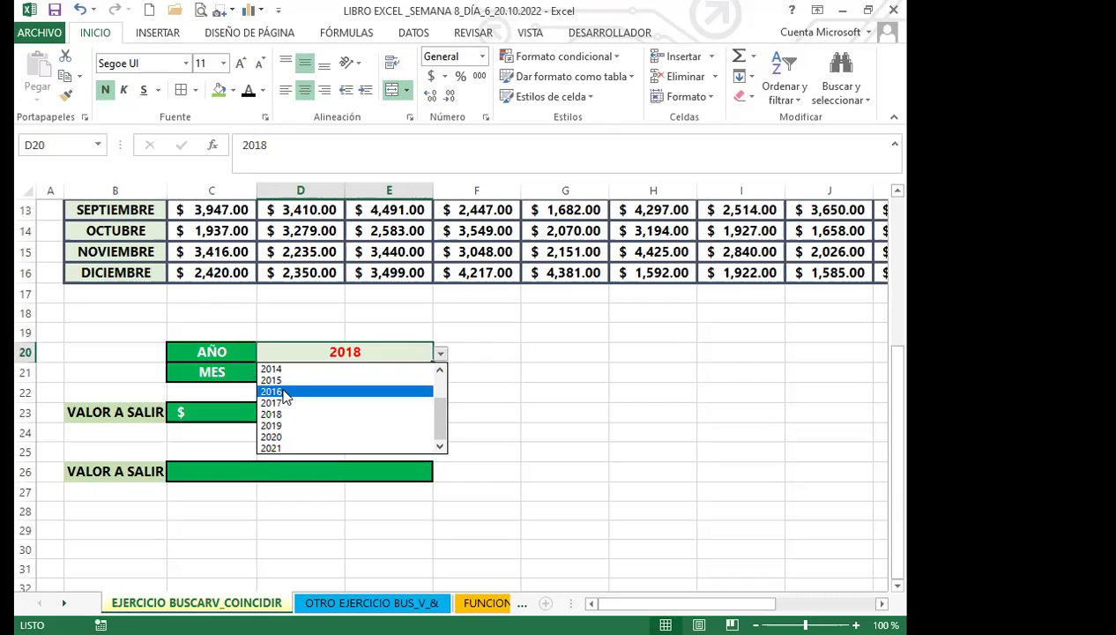
pyautogui.click(282, 391)
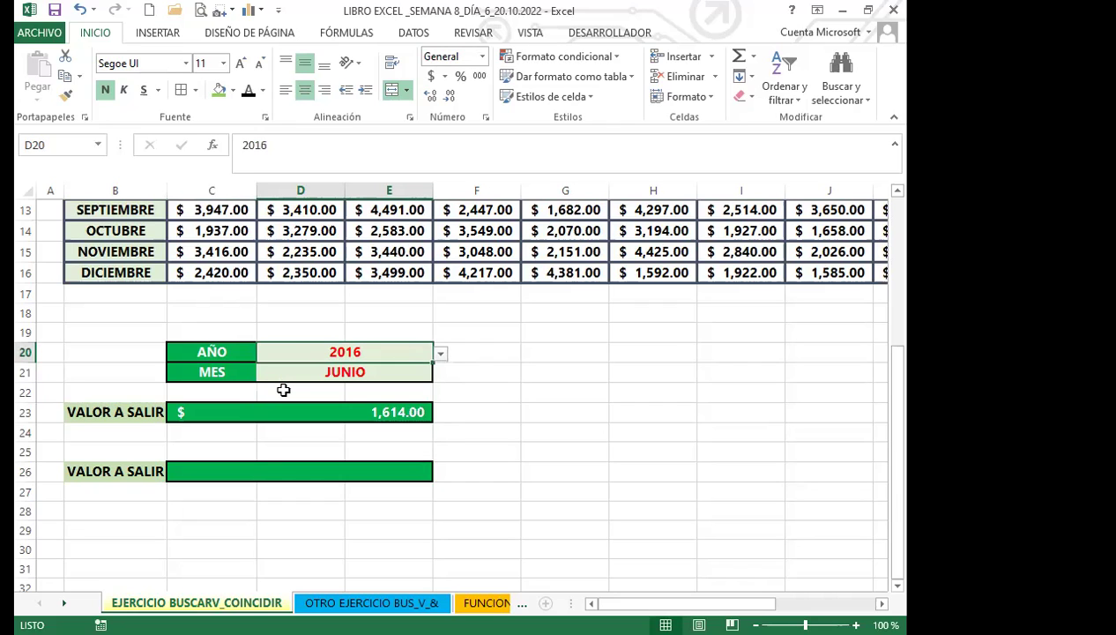
pyautogui.click(385, 369)
pyautogui.click(440, 375)
pyautogui.click(294, 426)
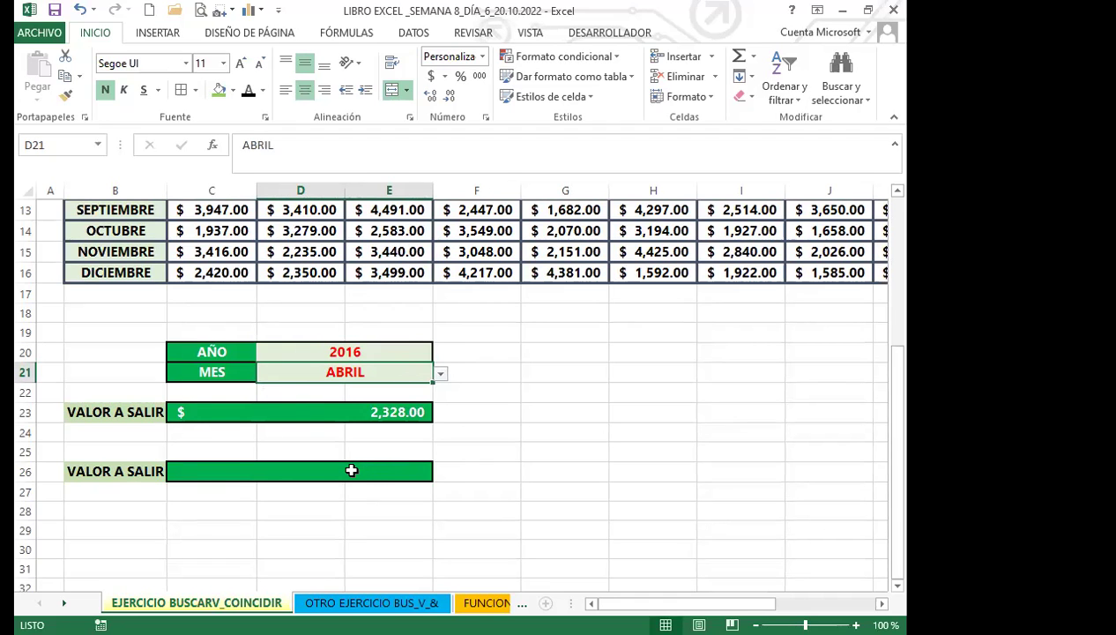
# Examine the column index argument 10 in the BUSCARV formula of the first VALOR A SALIR cell, C23
pyautogui.click(350, 413)
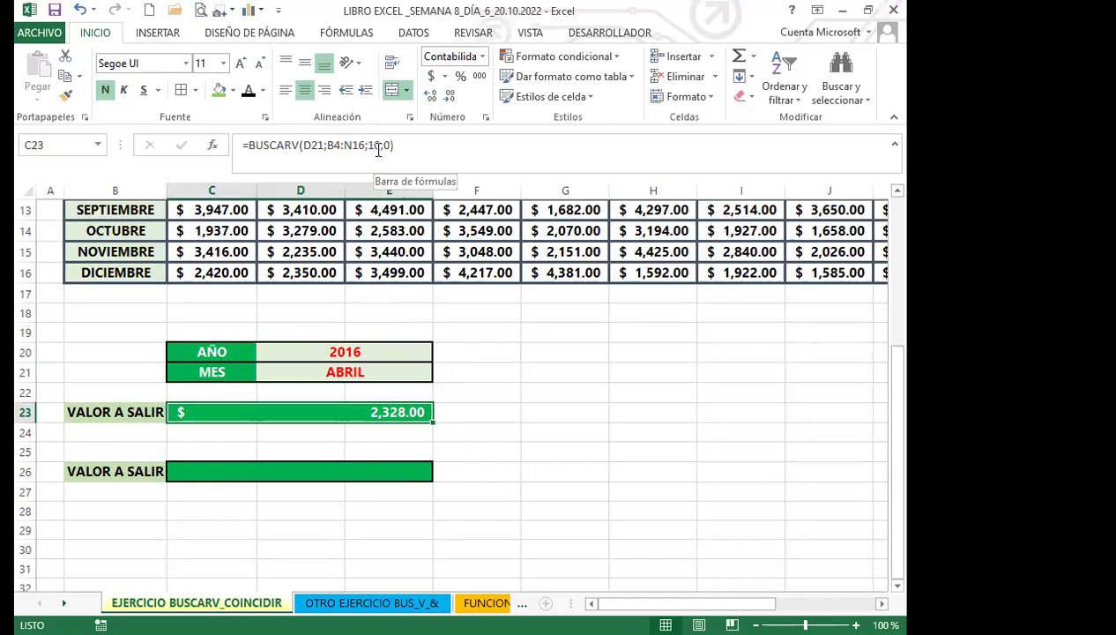
pyautogui.click(379, 148)
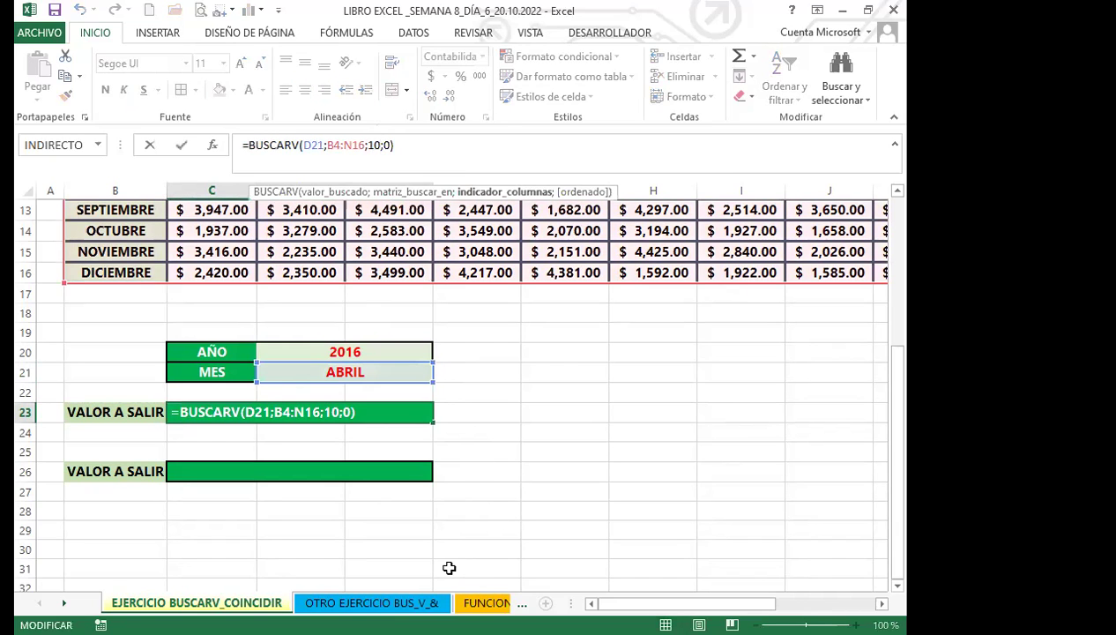
pyautogui.click(415, 411)
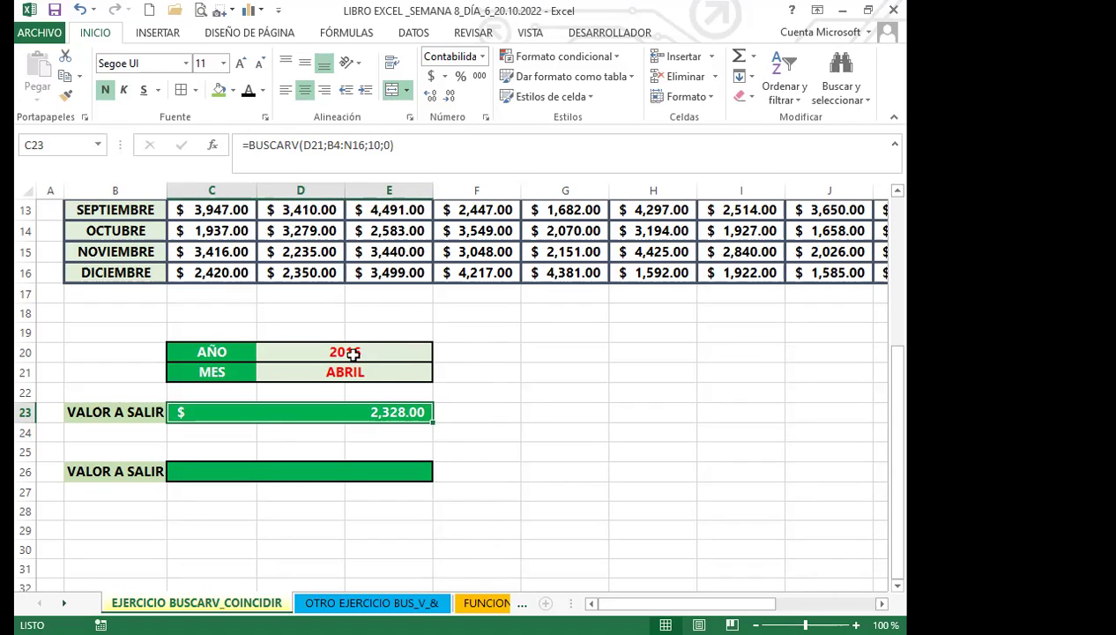
pyautogui.click(388, 145)
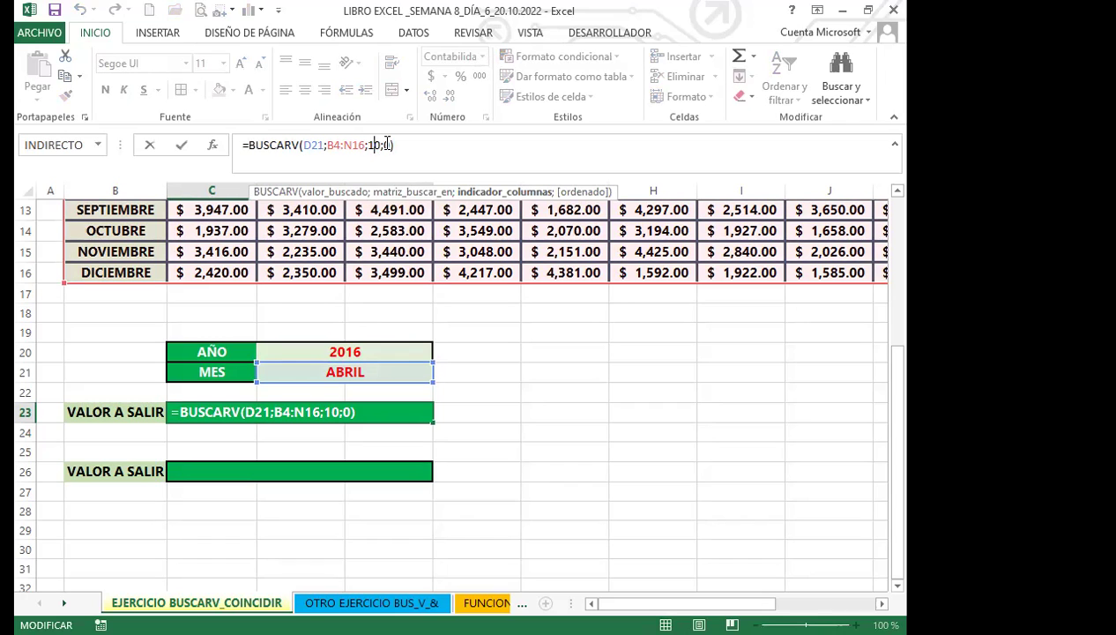
# Start a BUSCARV formula in the second VALOR A SALIR cell, C26, with the month cell D21 as lookup value
pyautogui.click(407, 467)
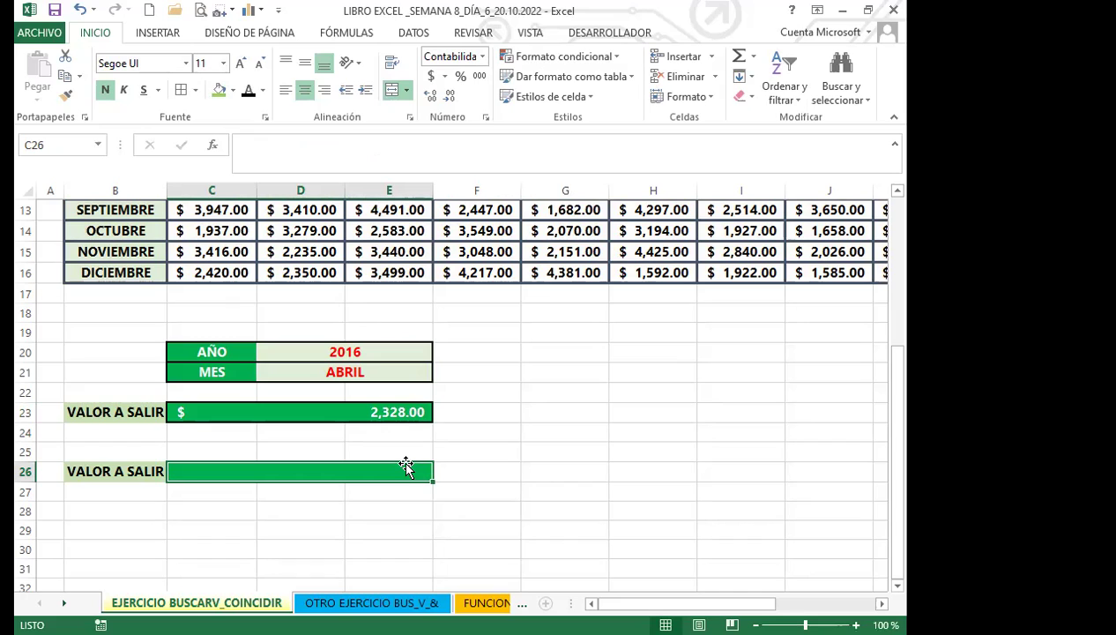
pyautogui.write('=')
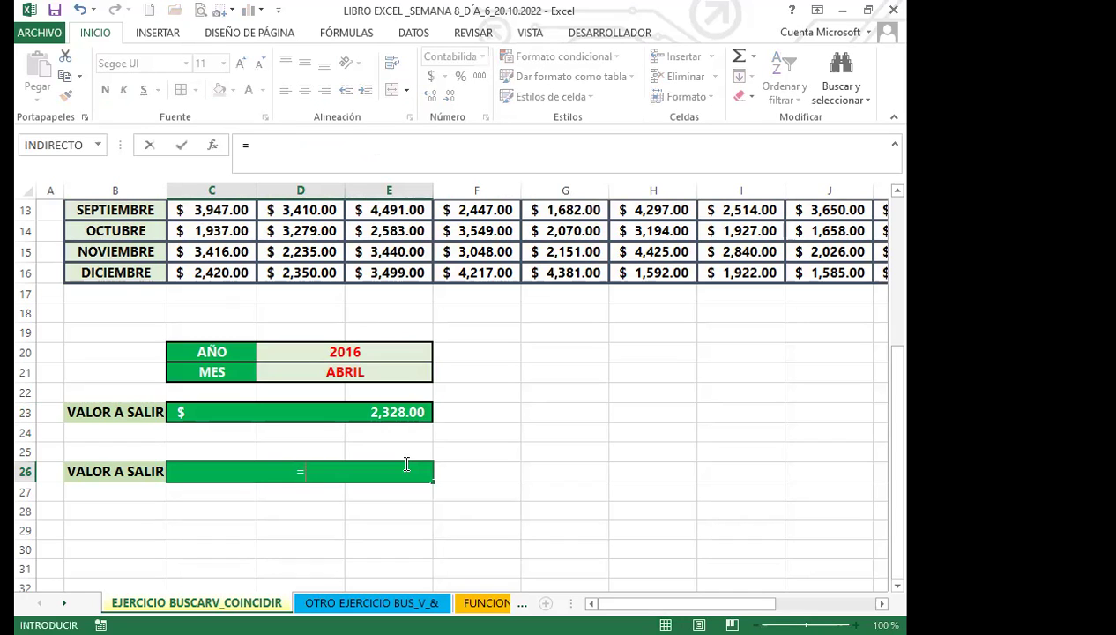
pyautogui.write('BU')
pyautogui.click(344, 527)
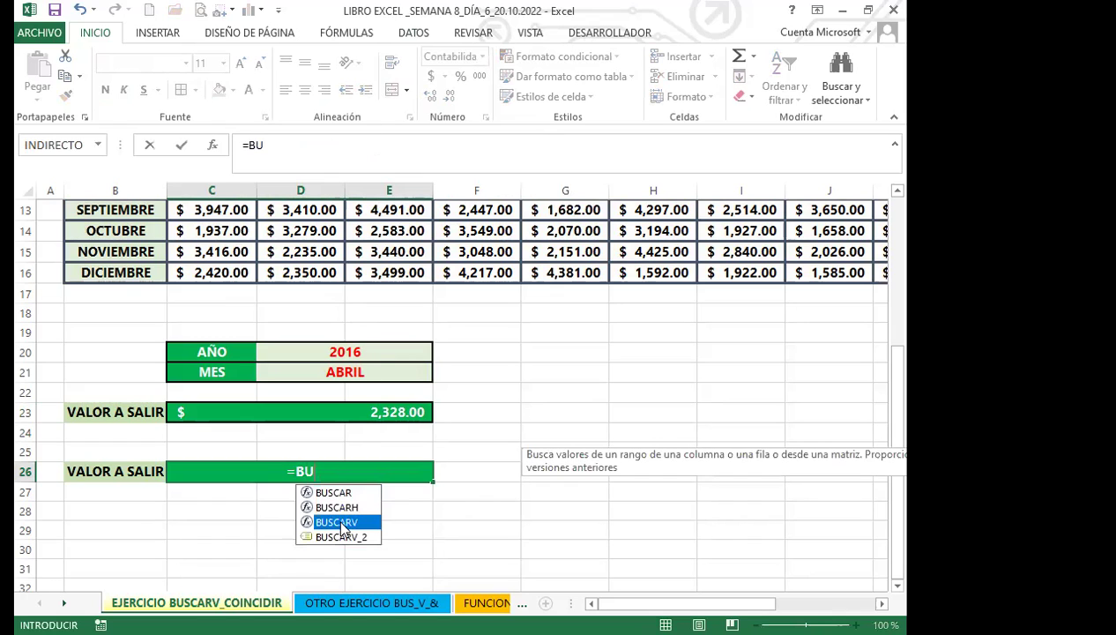
pyautogui.doubleClick(342, 526)
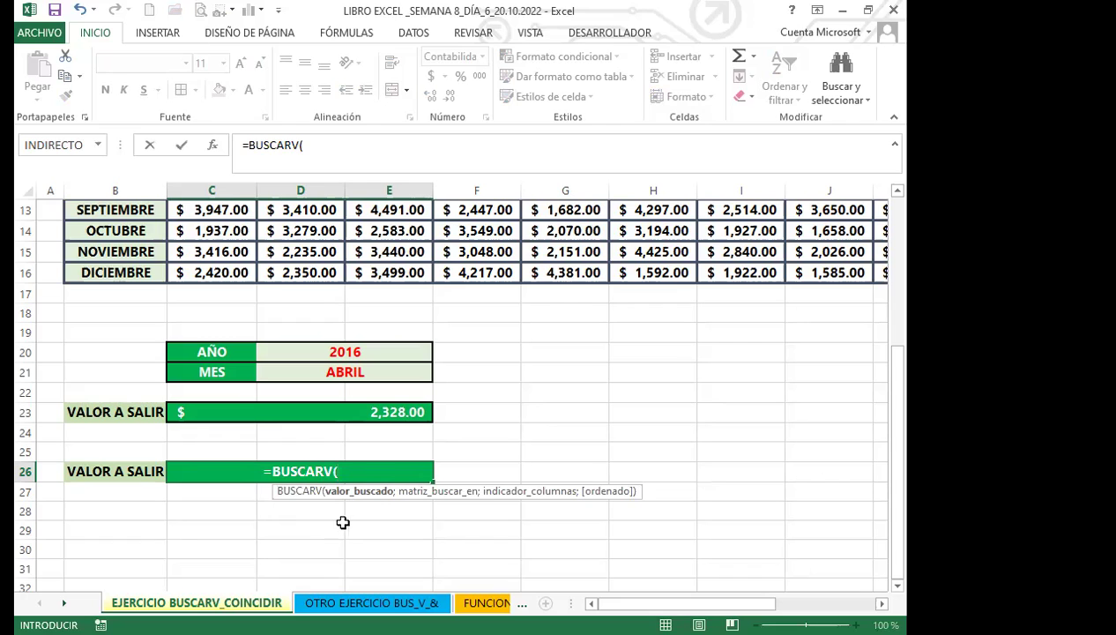
pyautogui.click(391, 374)
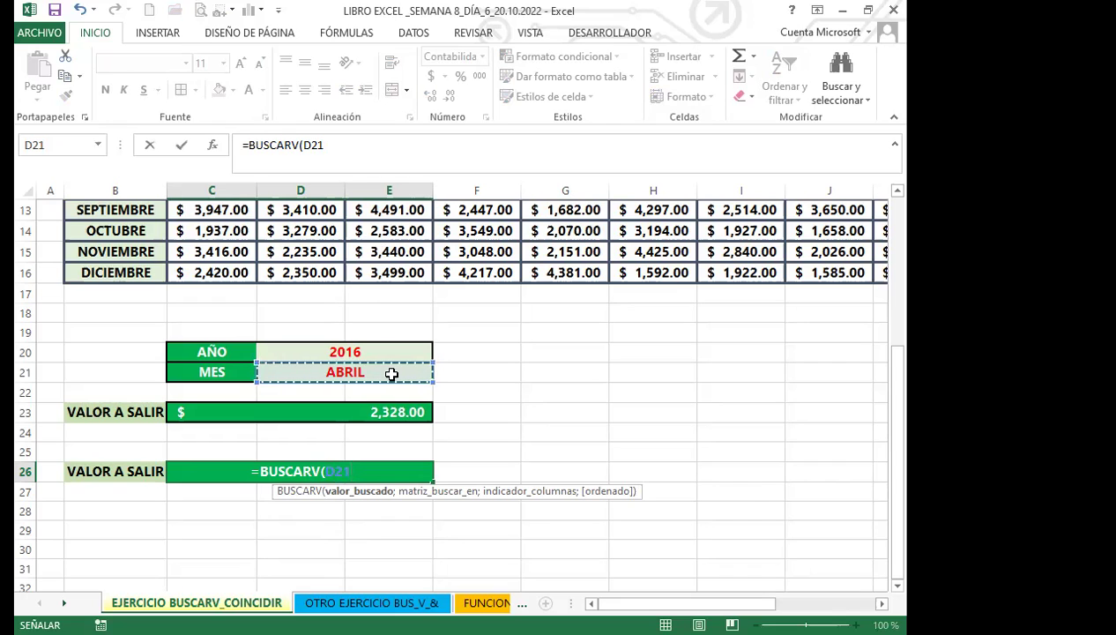
pyautogui.write(';')
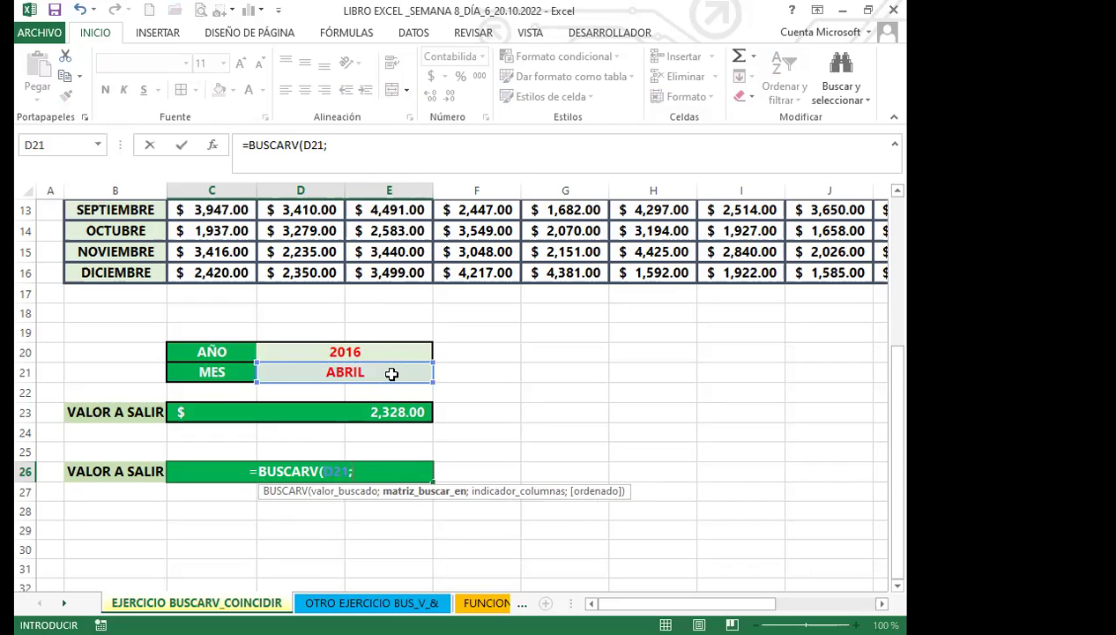
# Add the whole VENTAS ANUALES table, B4:N16, as the table range of the C26 BUSCARV formula
pyautogui.scroll(4, 55, 329)
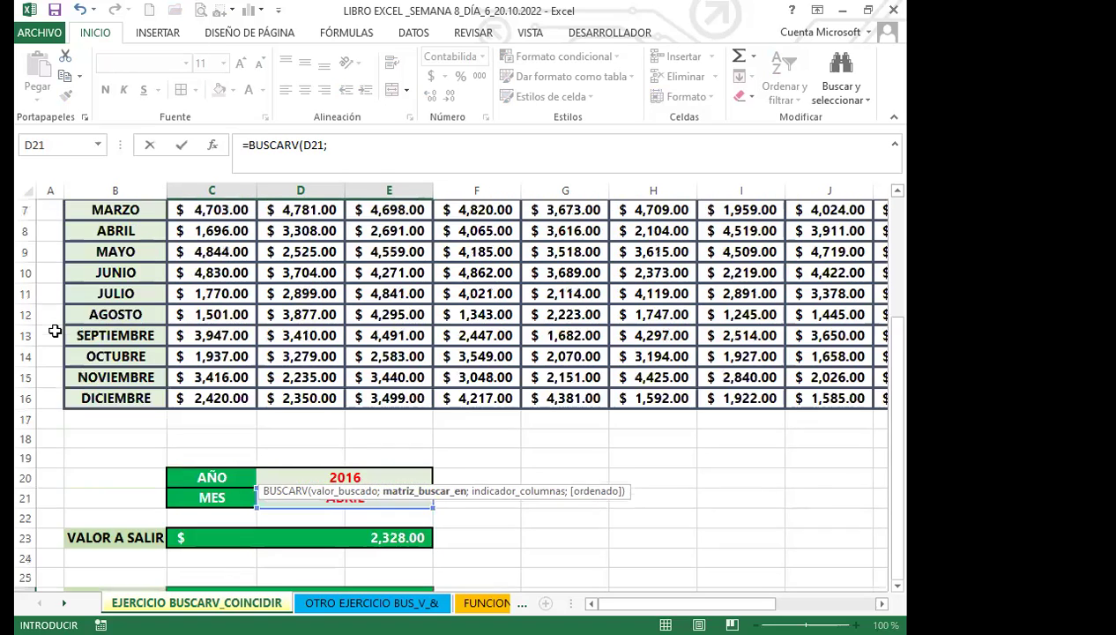
pyautogui.click(107, 269)
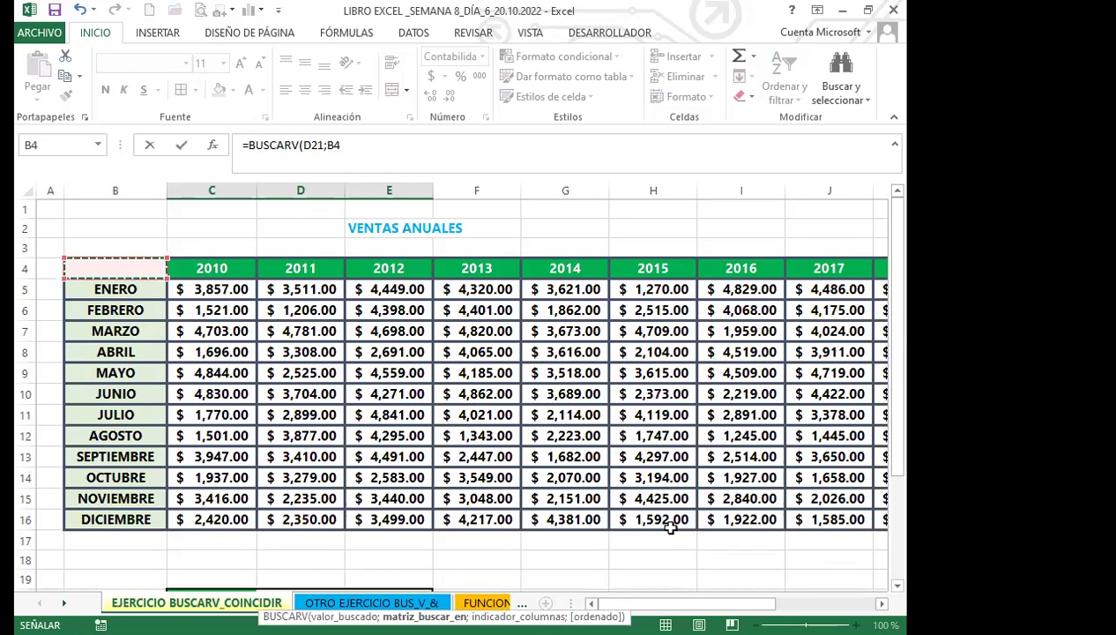
pyautogui.hotkey('ctrl', 'shift', 'Right')
pyautogui.hotkey('ctrl', 'shift', 'Down')
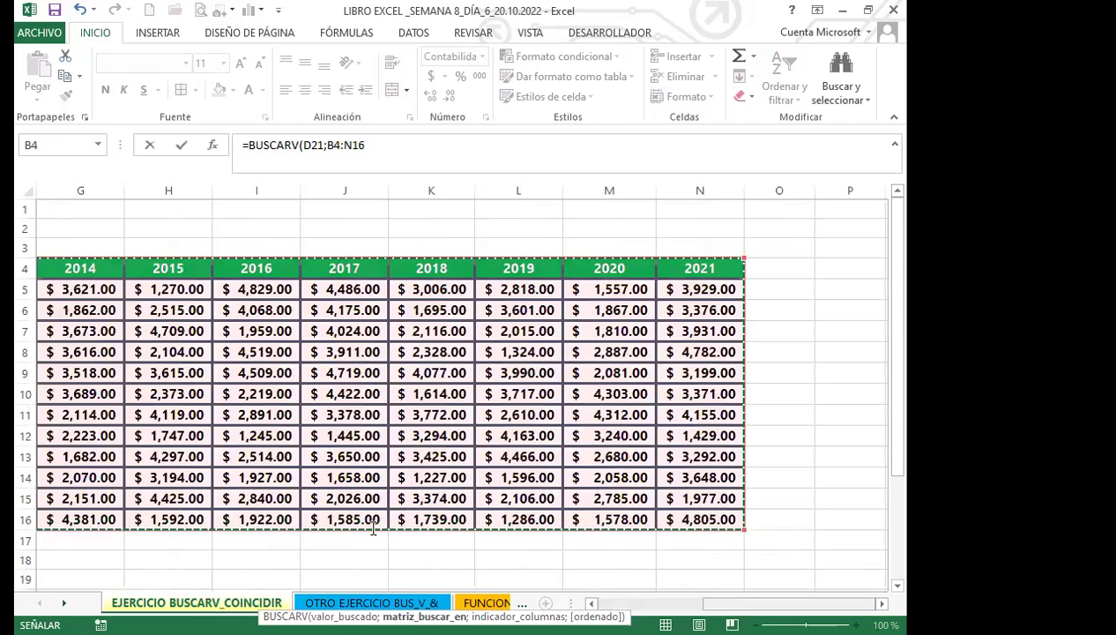
pyautogui.hotkey('ctrl', 'BackSpace')
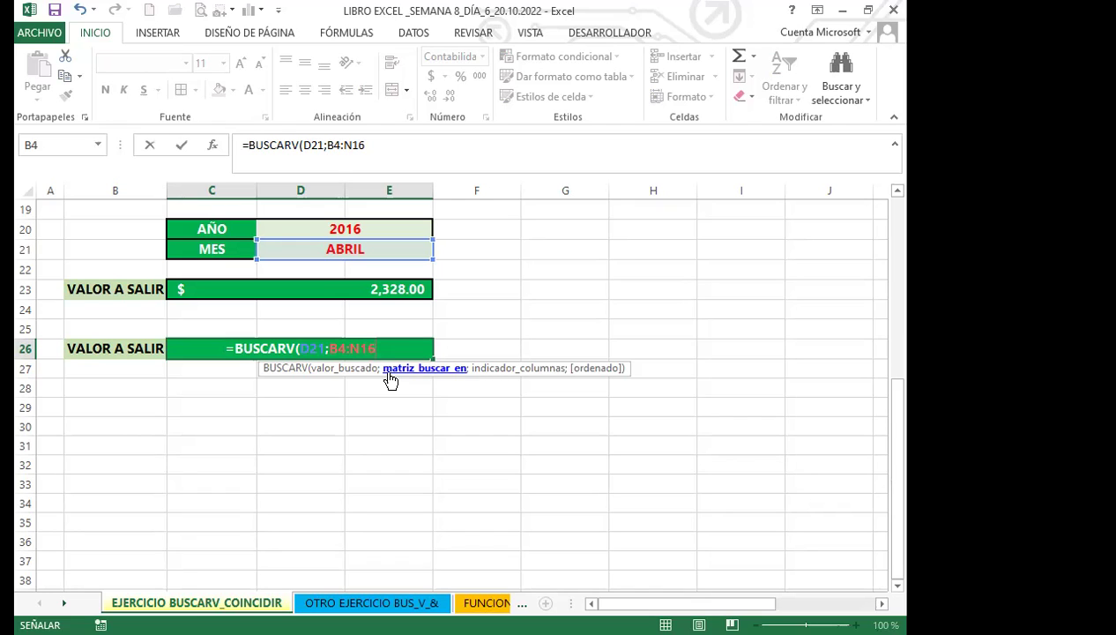
pyautogui.write(';')
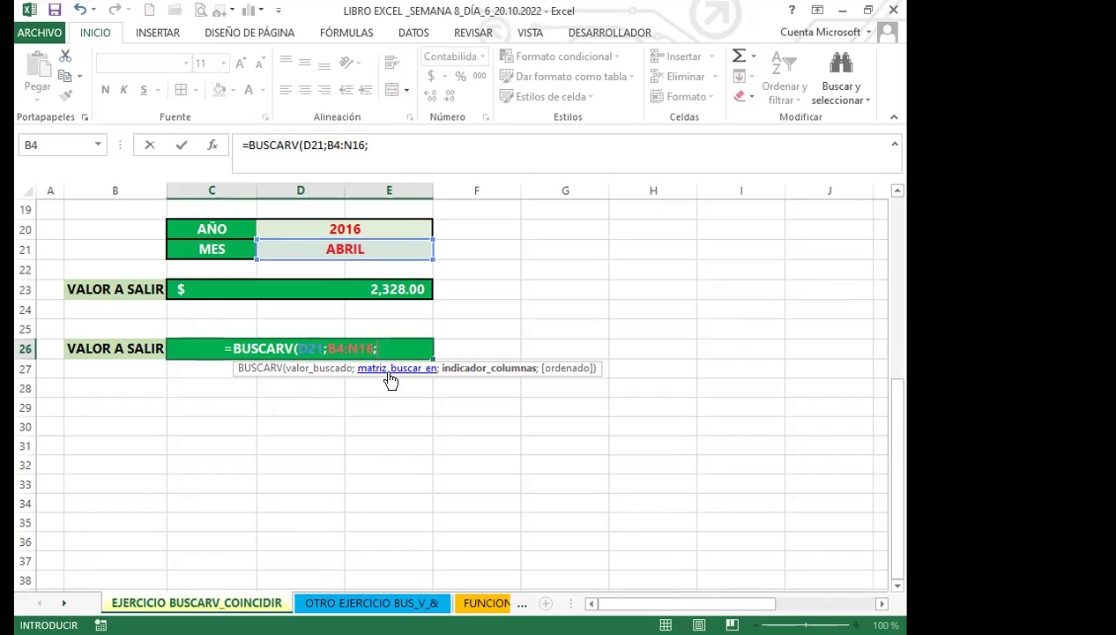
# Nest COINCIDIR(D20;B4:N4;0) as the column index, matching the selected year exactly against the table's header row
pyautogui.write('COIN')
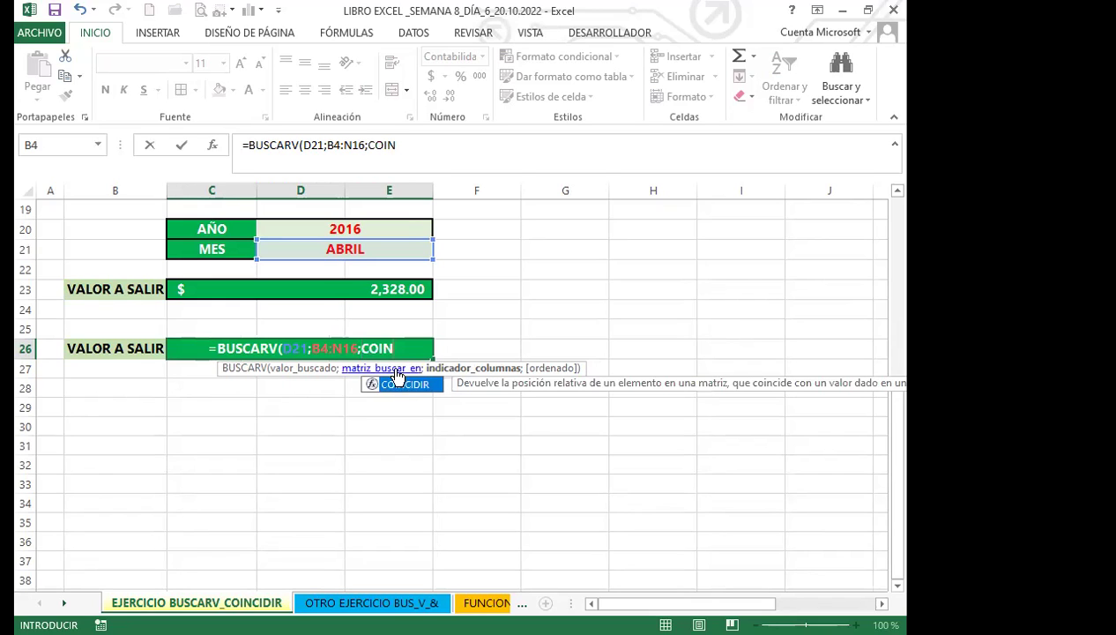
pyautogui.doubleClick(403, 385)
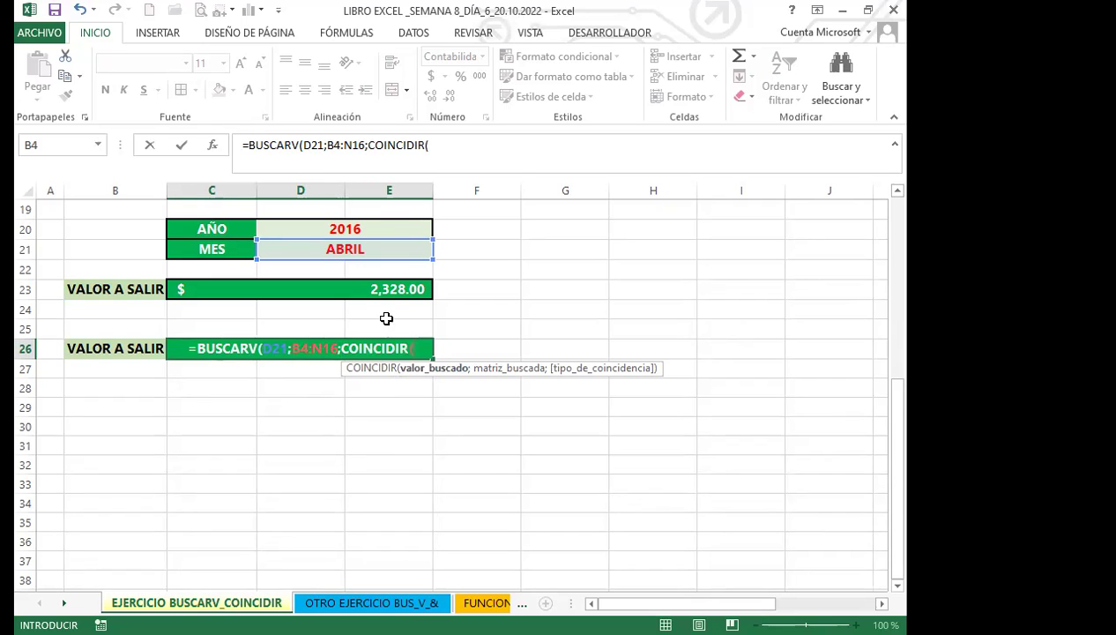
pyautogui.click(383, 230)
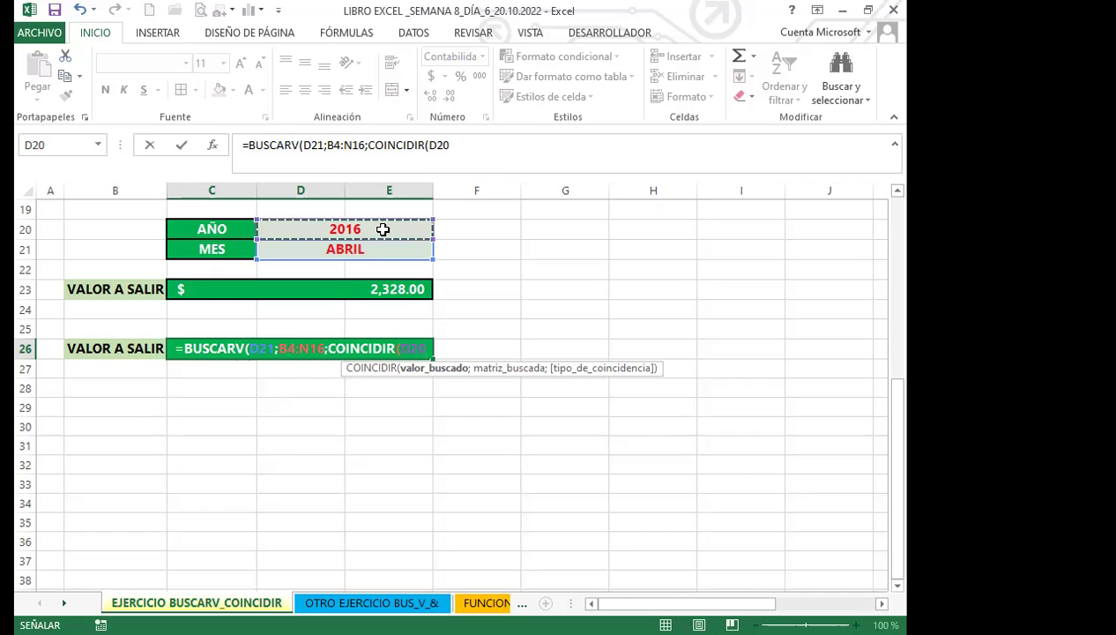
pyautogui.write(';')
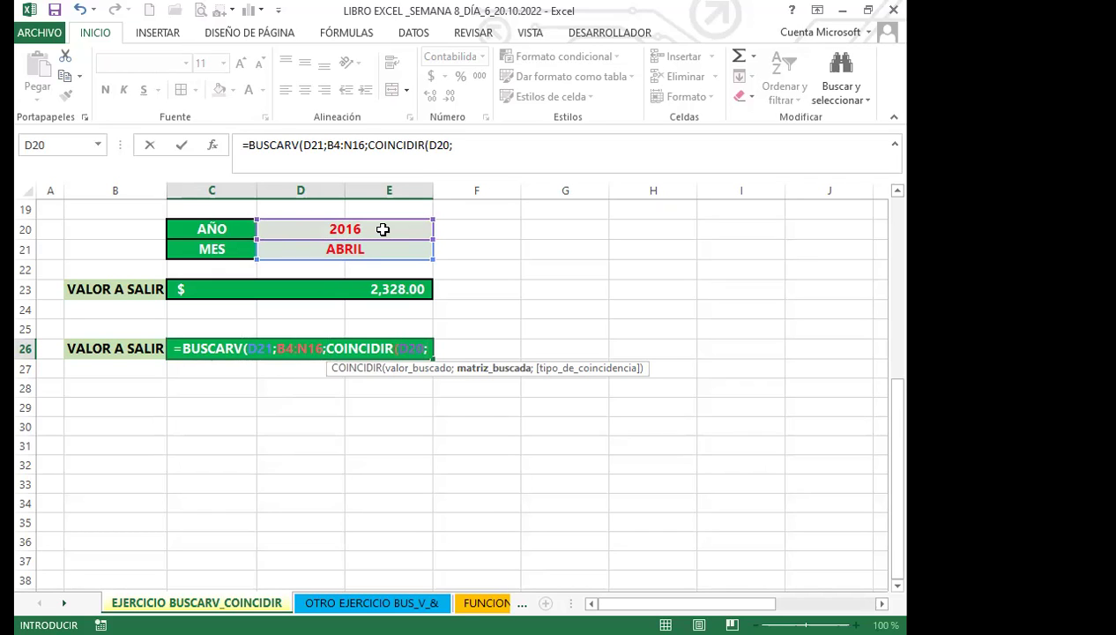
pyautogui.scroll(6, 207, 256)
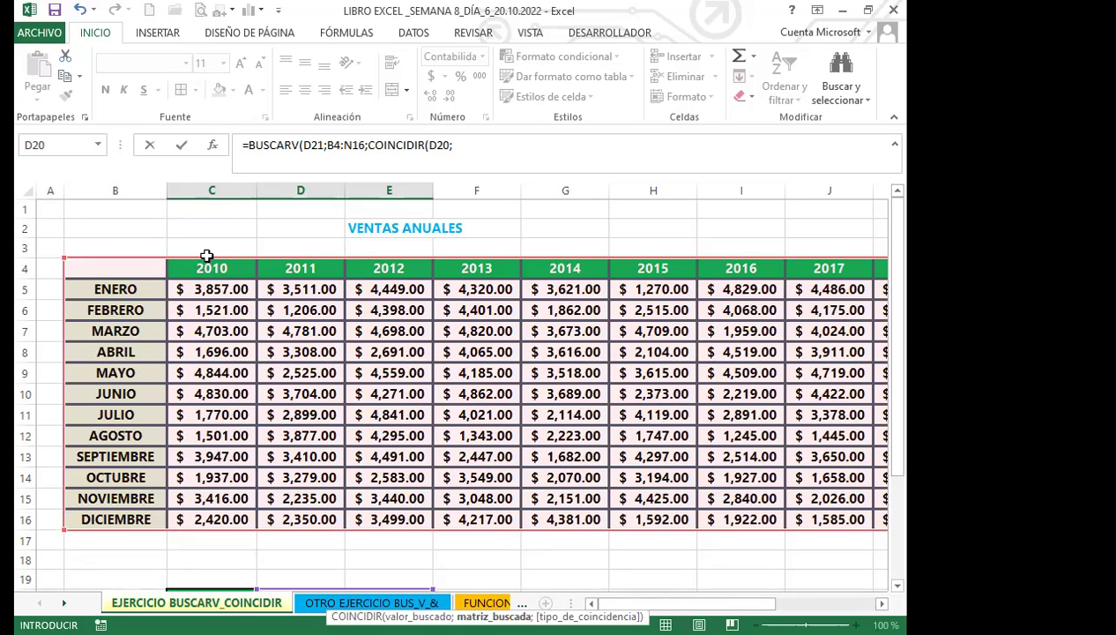
pyautogui.click(133, 269)
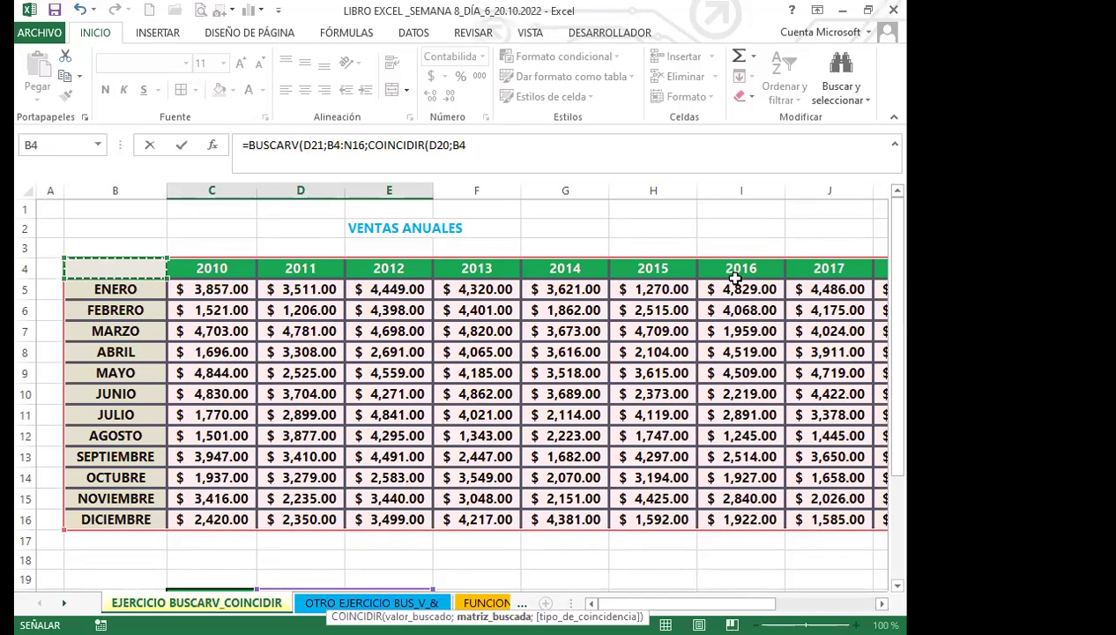
pyautogui.hotkey('ctrl', 'shift', 'Right')
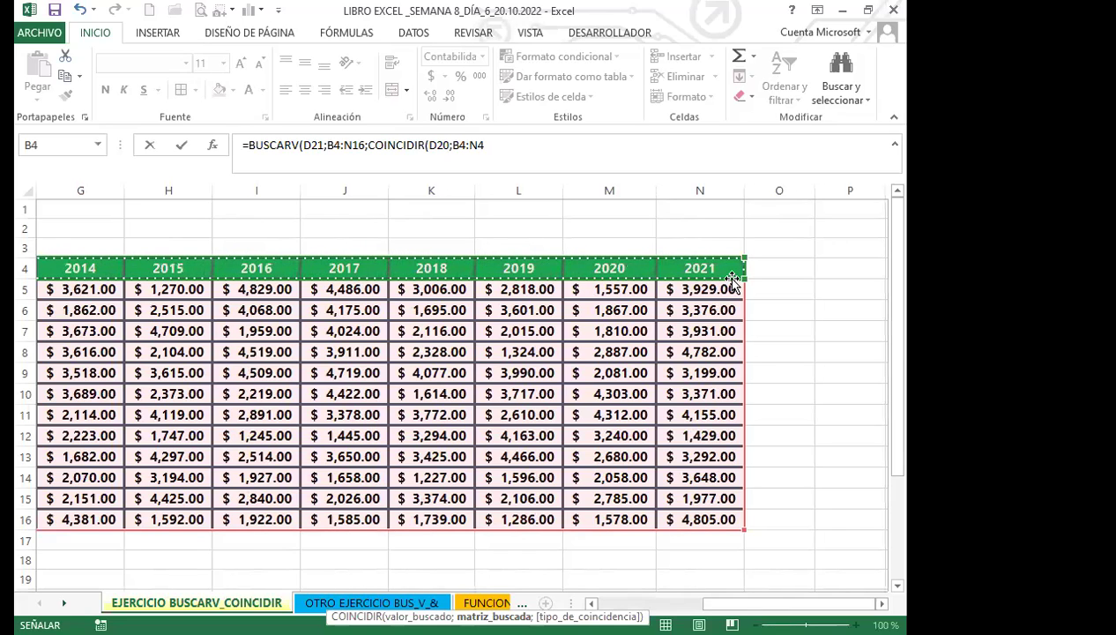
pyautogui.write(';')
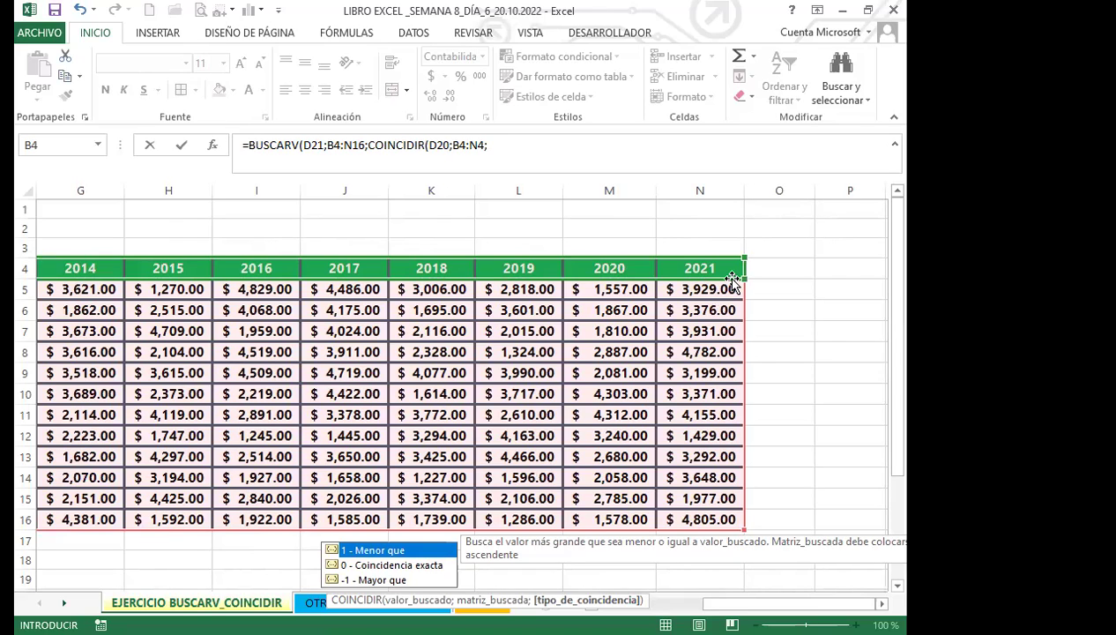
pyautogui.write('0')
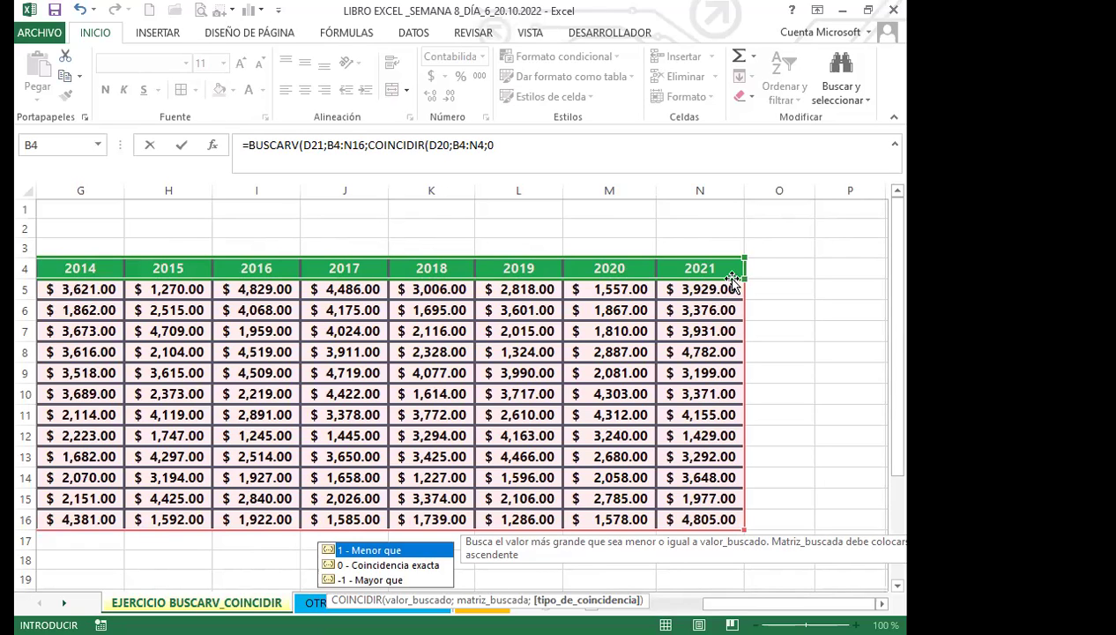
pyautogui.write(')')
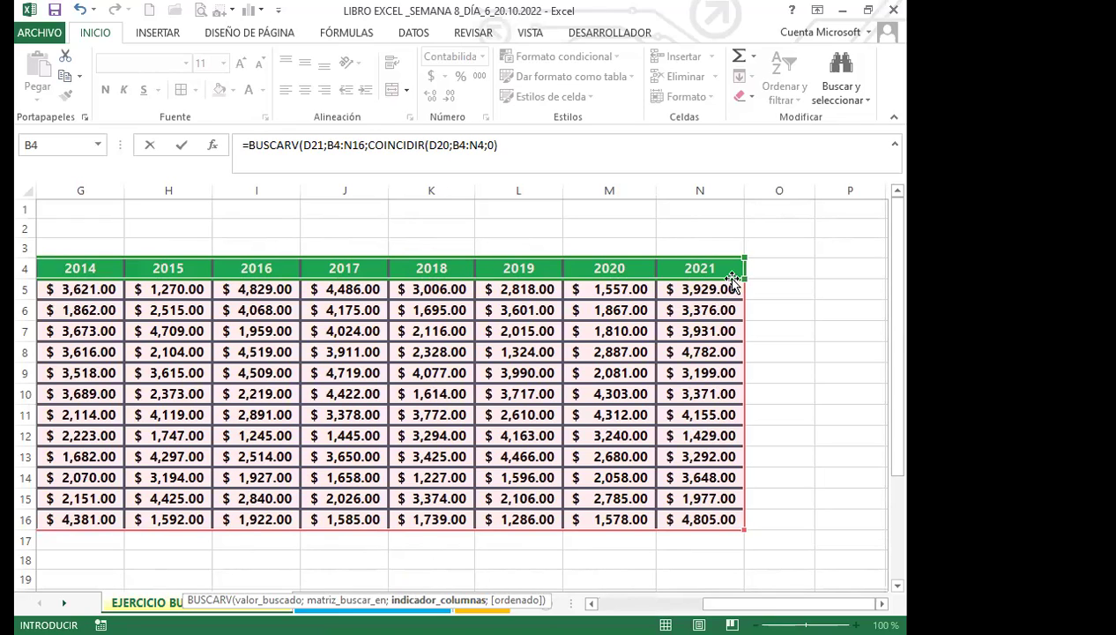
# Complete the C26 formula with exact match 0, giving =BUSCARV(D21;B4:N16;COINCIDIR(D20;B4:N4;0);0)
pyautogui.write(';')
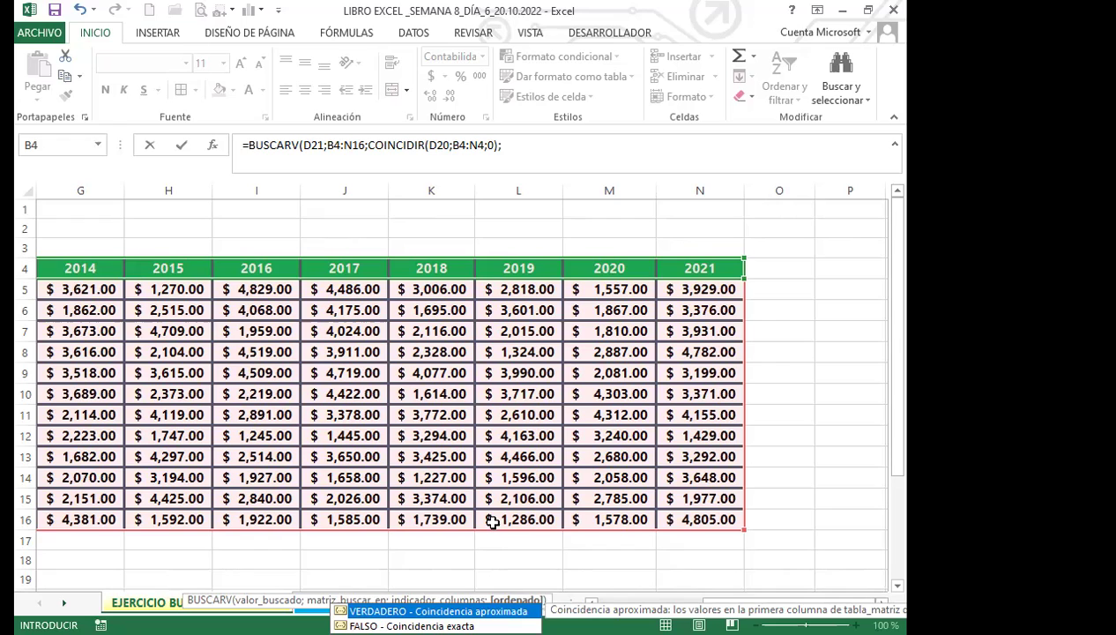
pyautogui.write('0')
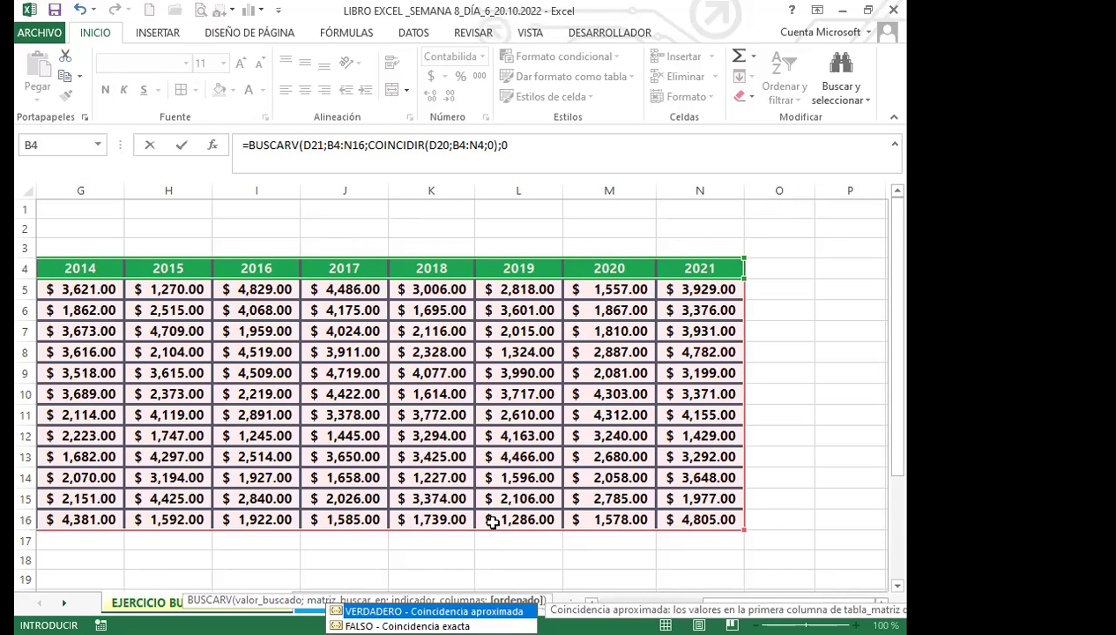
pyautogui.write(')')
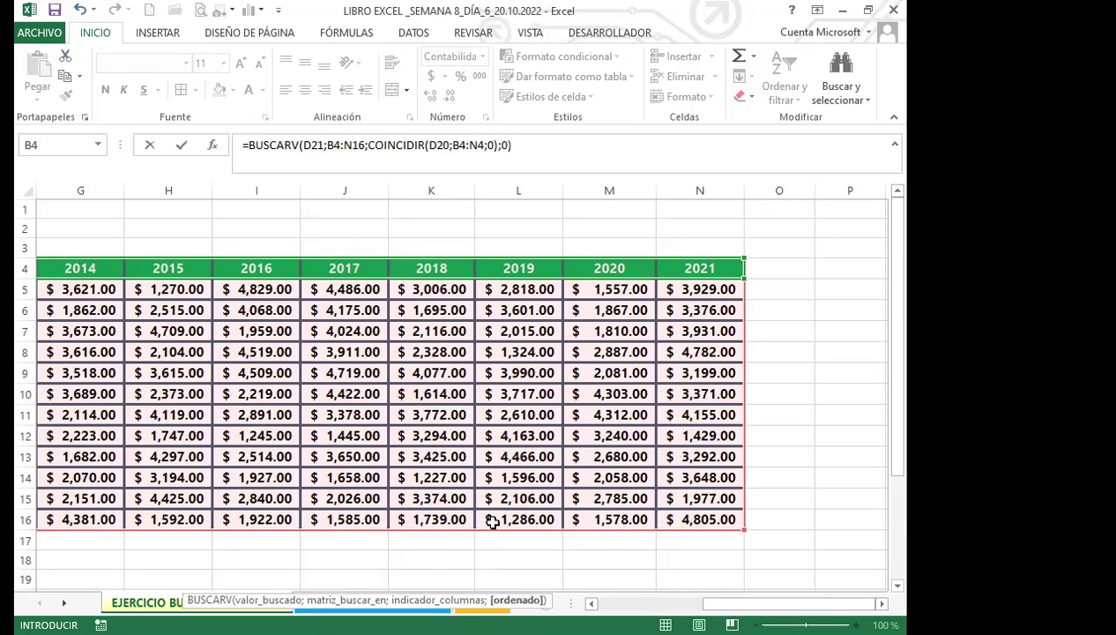
pyautogui.press('Return')
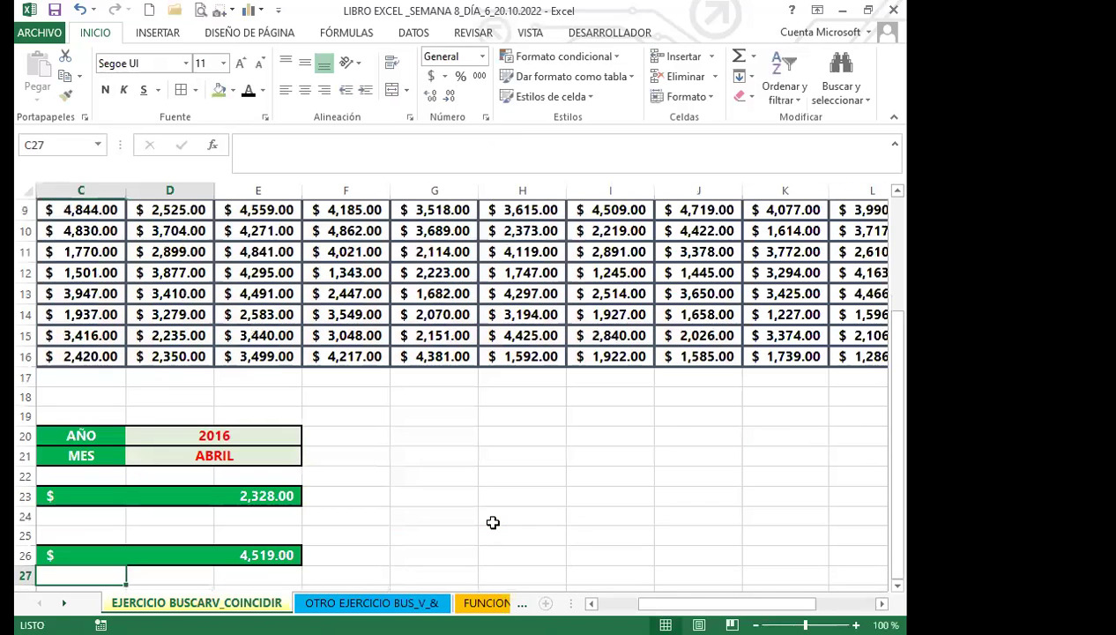
# Review the C26 formula and set AÑO in D20 to 2014 to test it
pyautogui.scroll(-1, 231, 531)
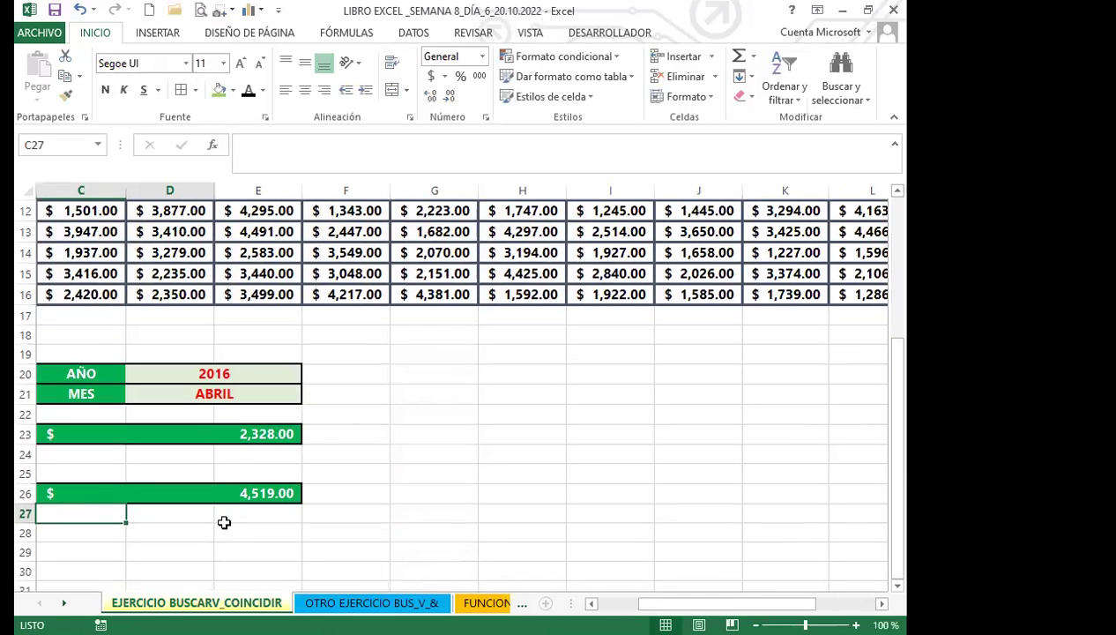
pyautogui.click(238, 491)
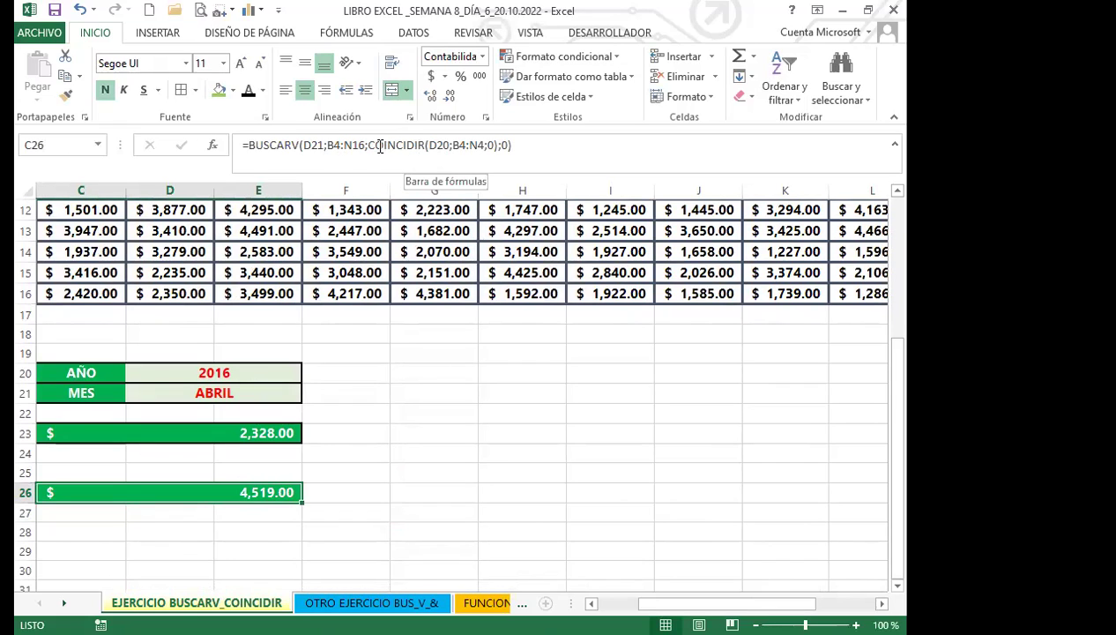
pyautogui.click(287, 374)
pyautogui.click(310, 374)
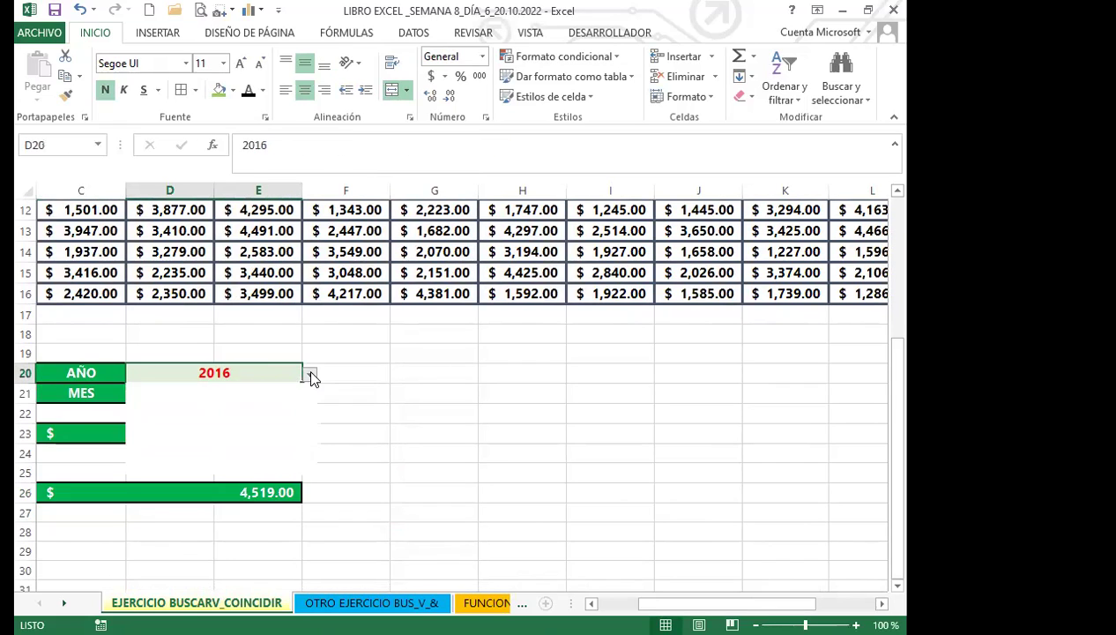
pyautogui.click(141, 390)
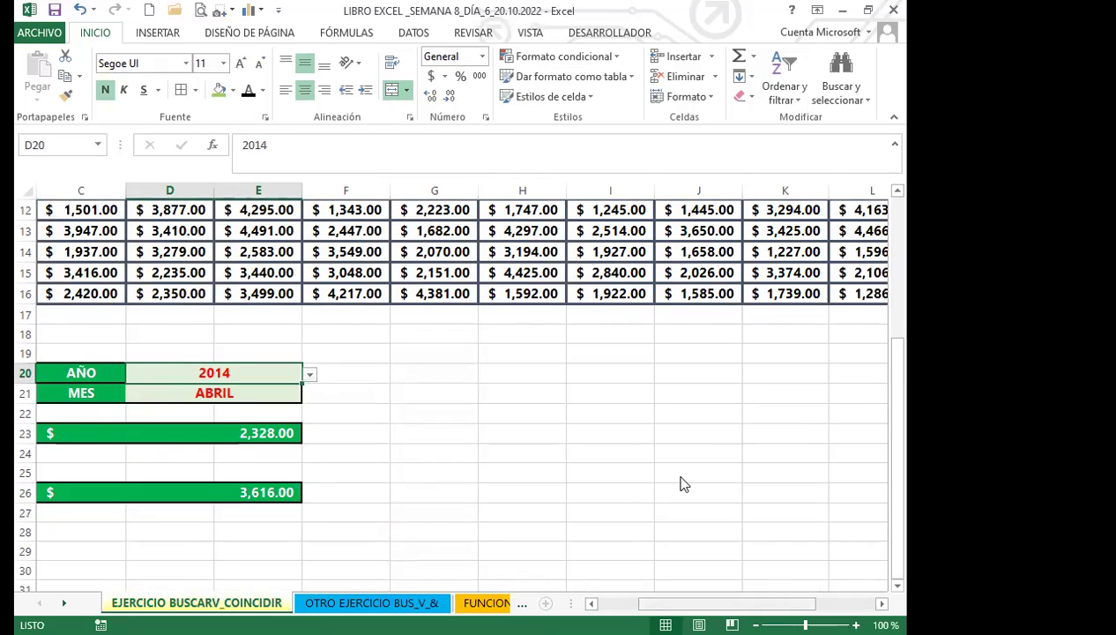
# Test the C26 lookup by setting AÑO in D20 to 2010 and MES in D21 to DICIEMBRE
pyautogui.scroll(4, 167, 282)
pyautogui.hscroll(-2, 167, 282)
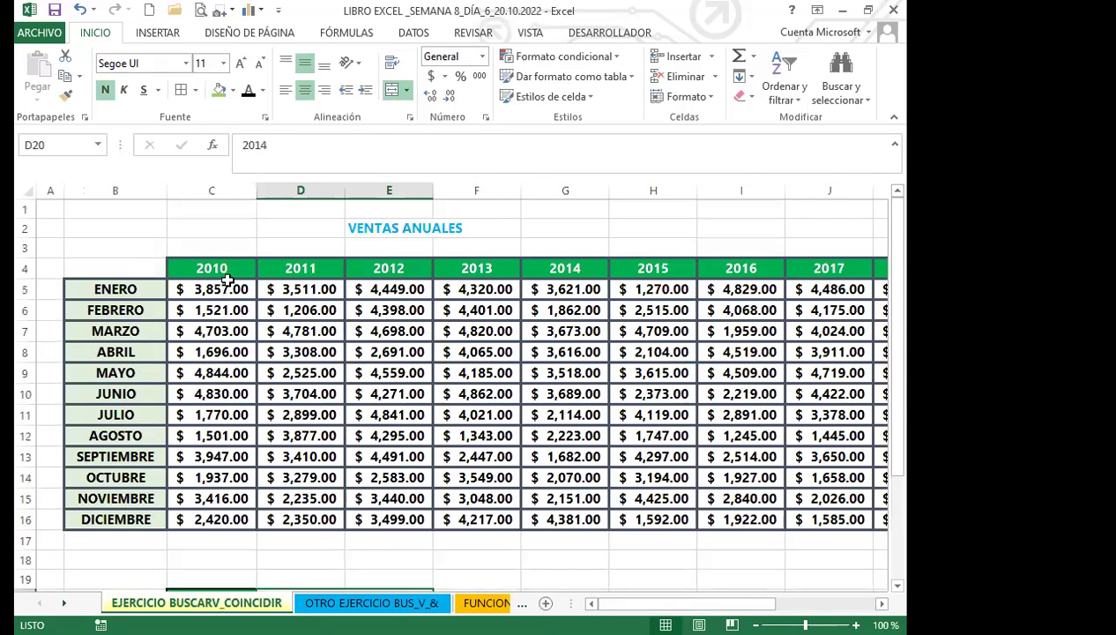
pyautogui.scroll(-3, 377, 539)
pyautogui.click(441, 417)
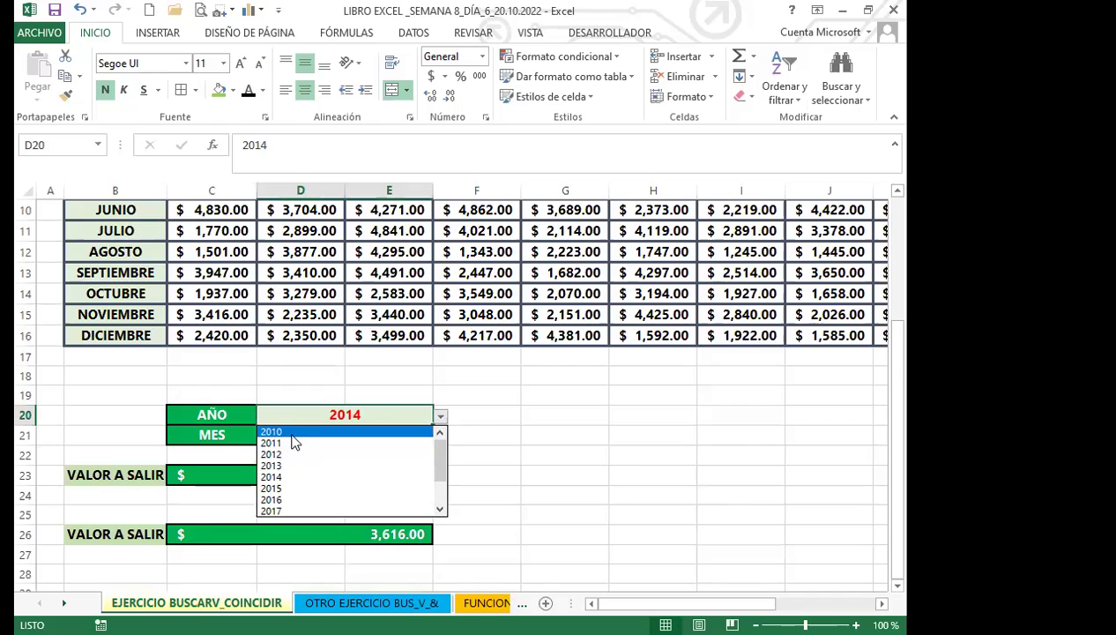
pyautogui.click(293, 433)
pyautogui.click(391, 441)
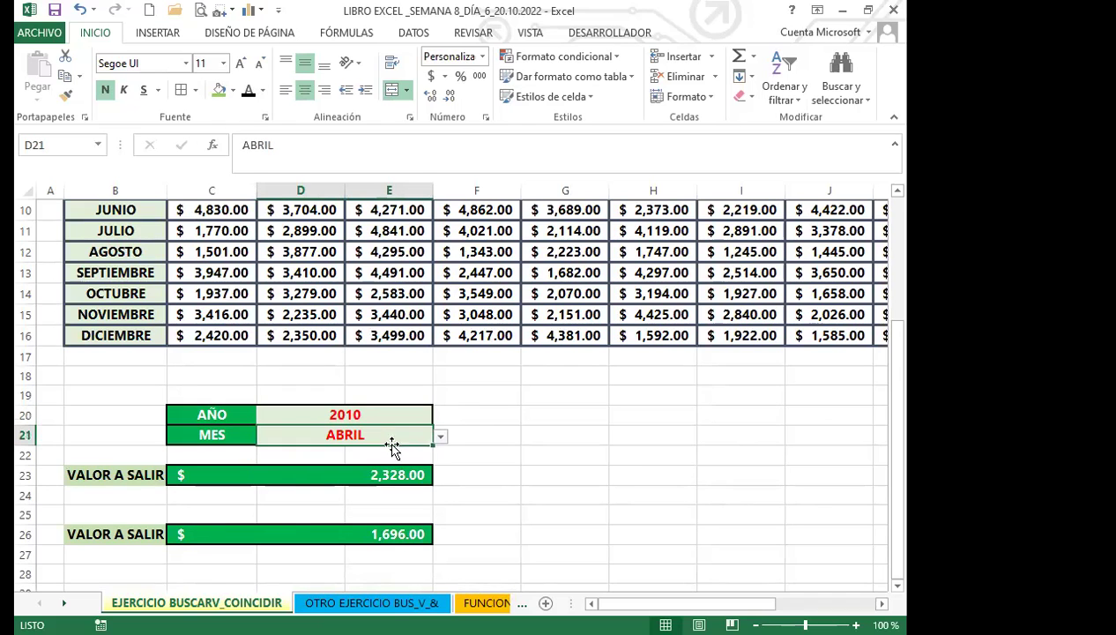
pyautogui.click(440, 437)
pyautogui.scroll(-2, 433, 509)
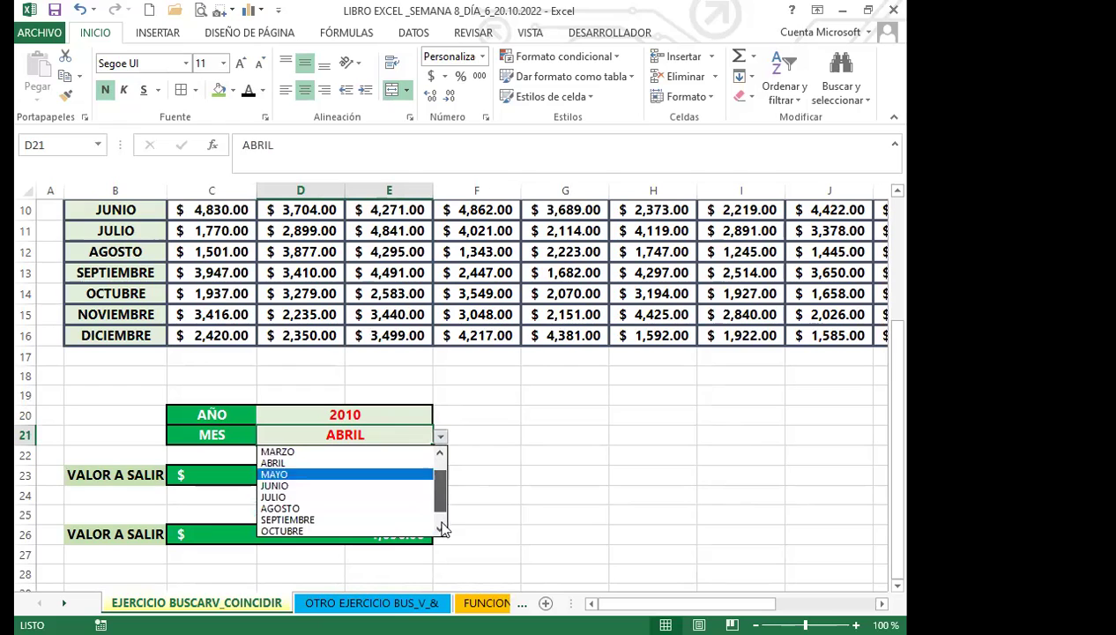
pyautogui.click(292, 528)
# Compare the BUSCARV formulas in C26 and C23, checking how each one specifies the column index
pyautogui.click(322, 534)
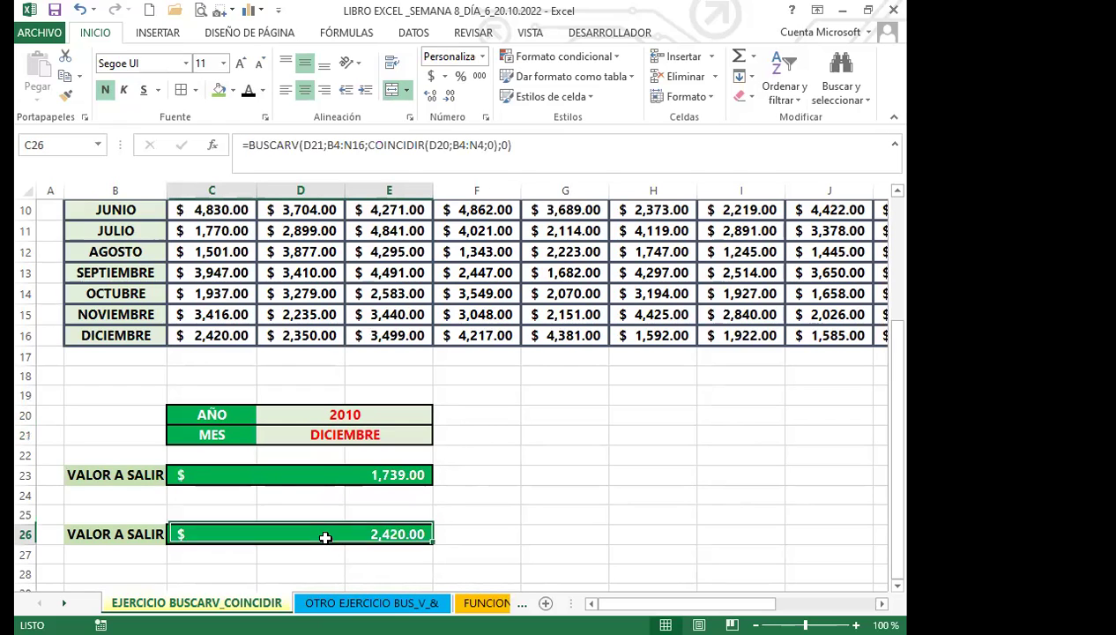
pyautogui.click(326, 477)
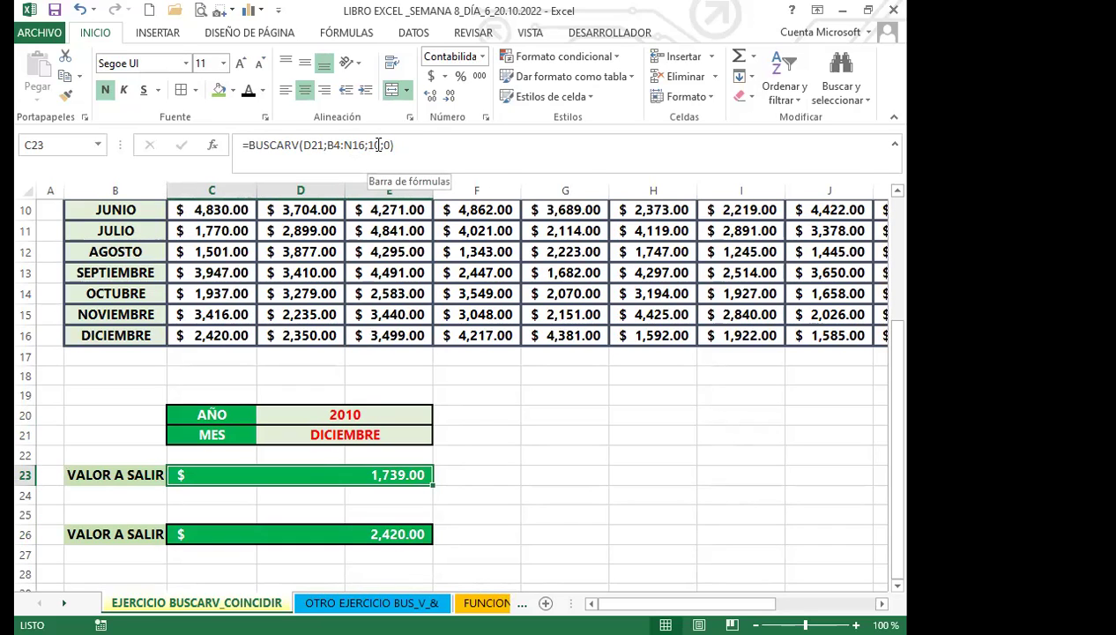
pyautogui.click(328, 530)
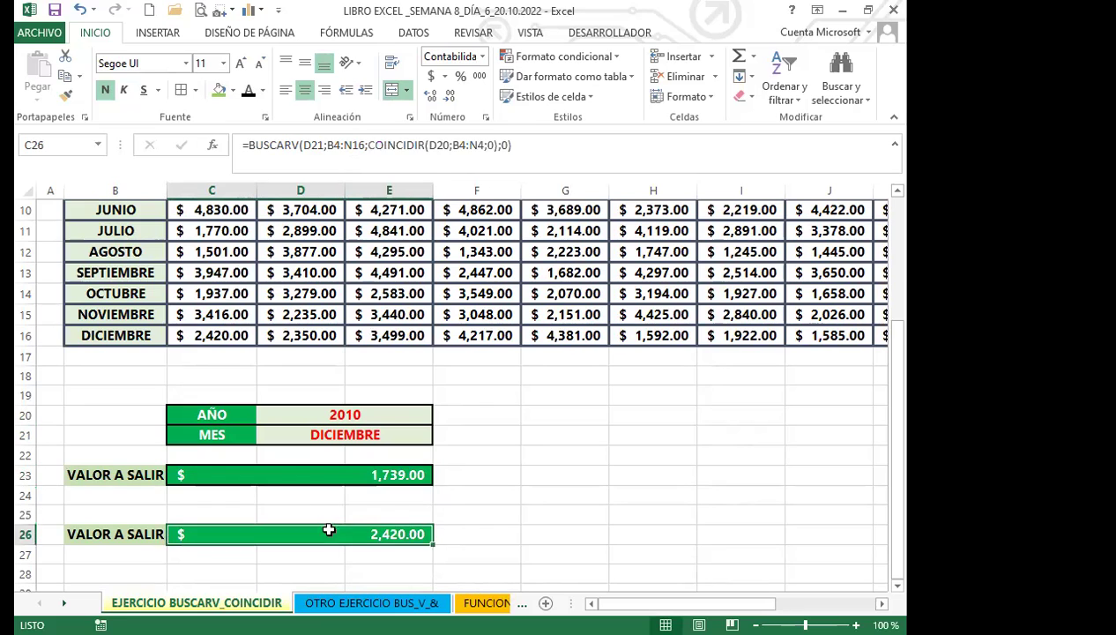
# Fill cell C16, the DICIEMBRE 2010 sales value, with green to mark the value the lookup should return
pyautogui.click(181, 328)
pyautogui.click(218, 90)
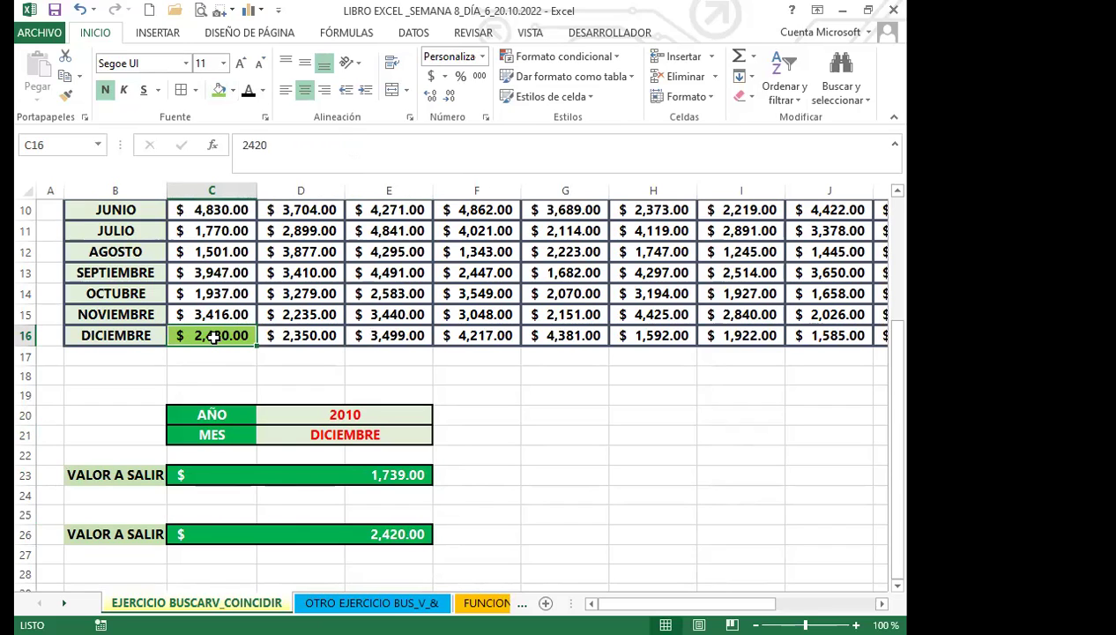
pyautogui.click(340, 533)
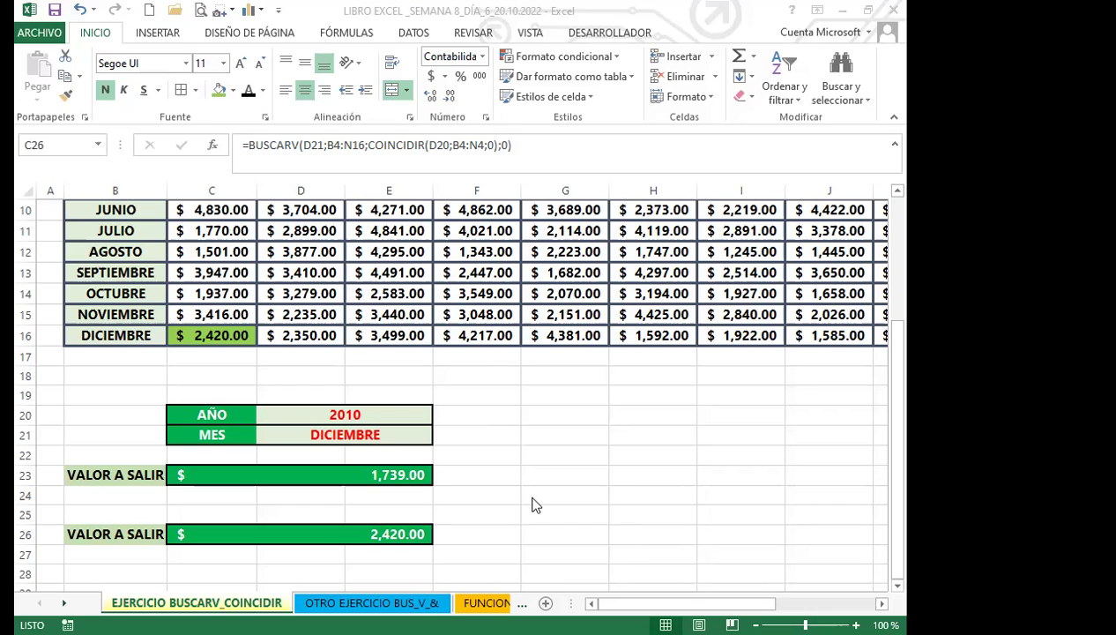
pyautogui.click(423, 533)
pyautogui.click(481, 530)
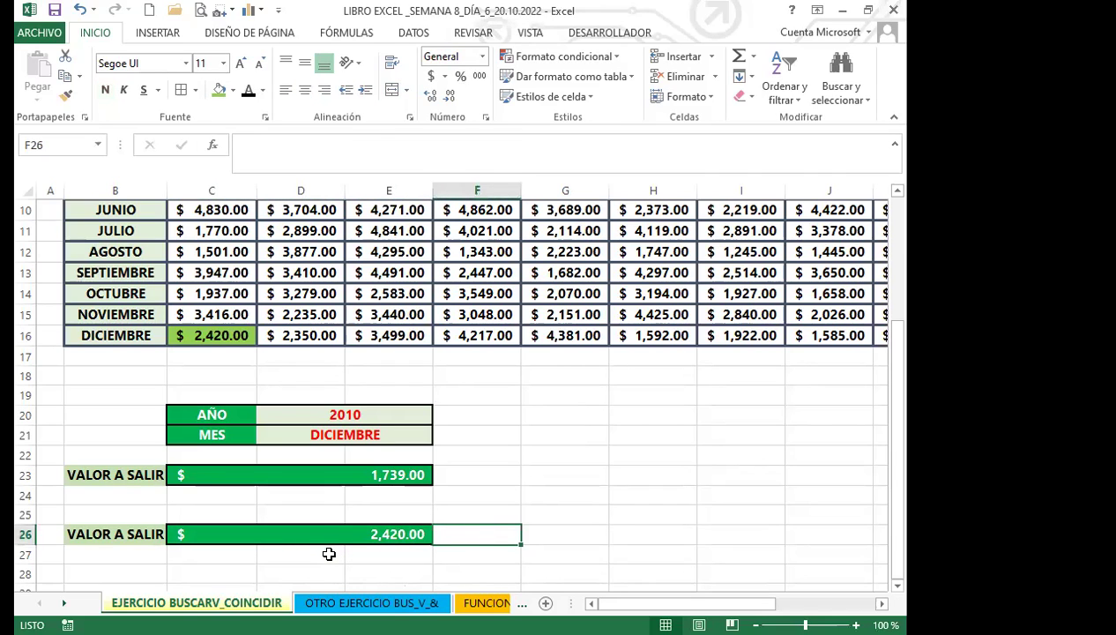
# Go to the OTRO EJERCICIO BUS_V_& sheet and examine its VENDEDOR, DEPARTAMENTO and VENTAS table down to row 92
pyautogui.hotkey('ctrl', 'pagedown')
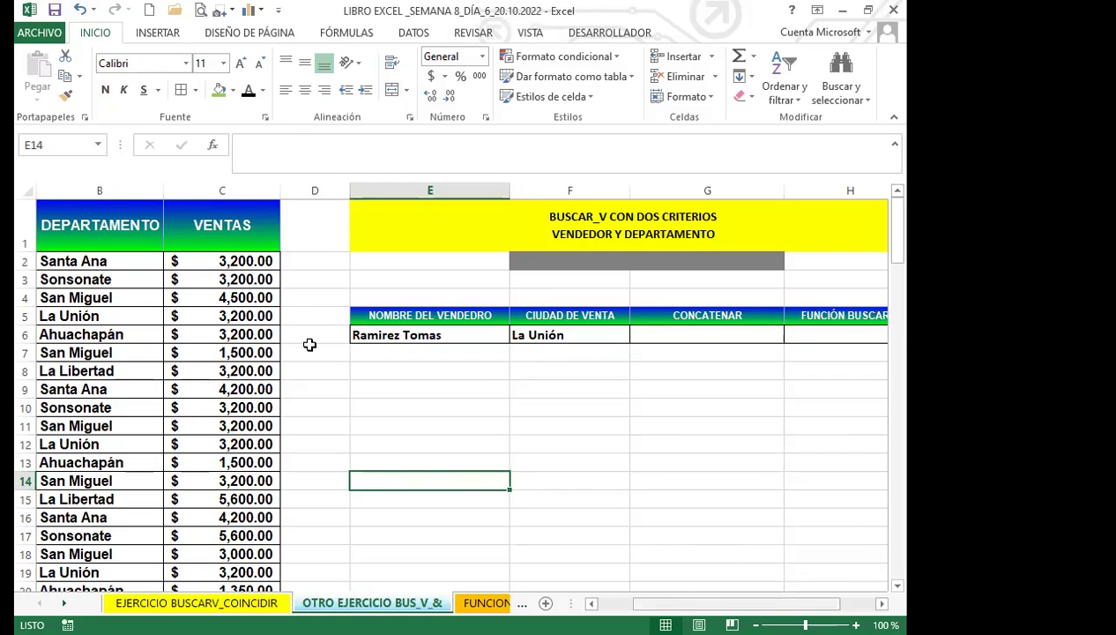
pyautogui.hscroll(-1, 310, 345)
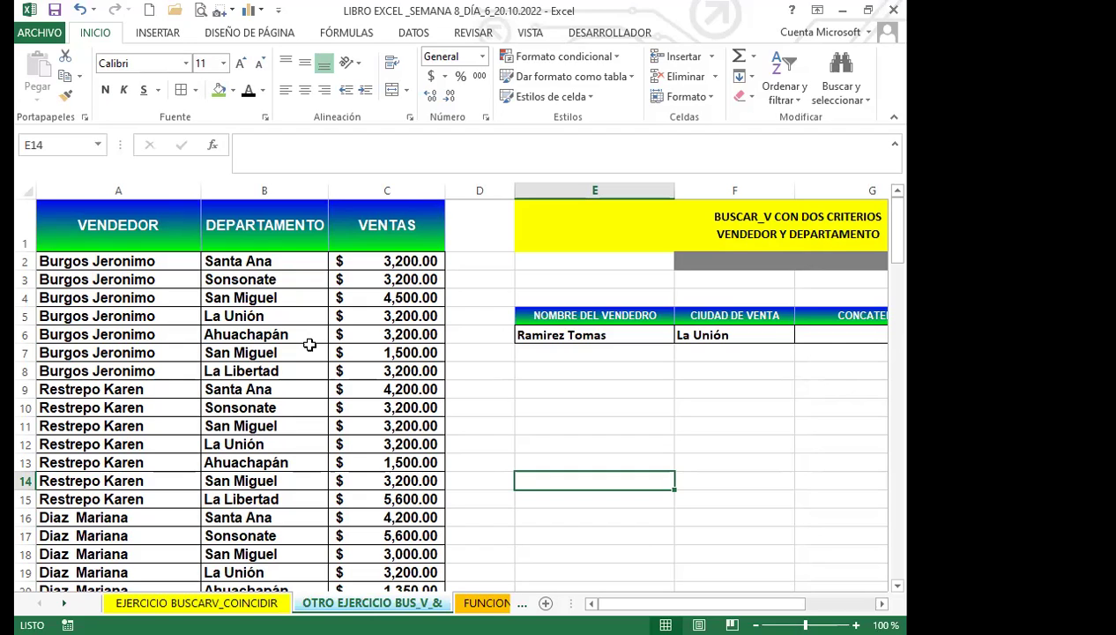
pyautogui.scroll(-3, 152, 418)
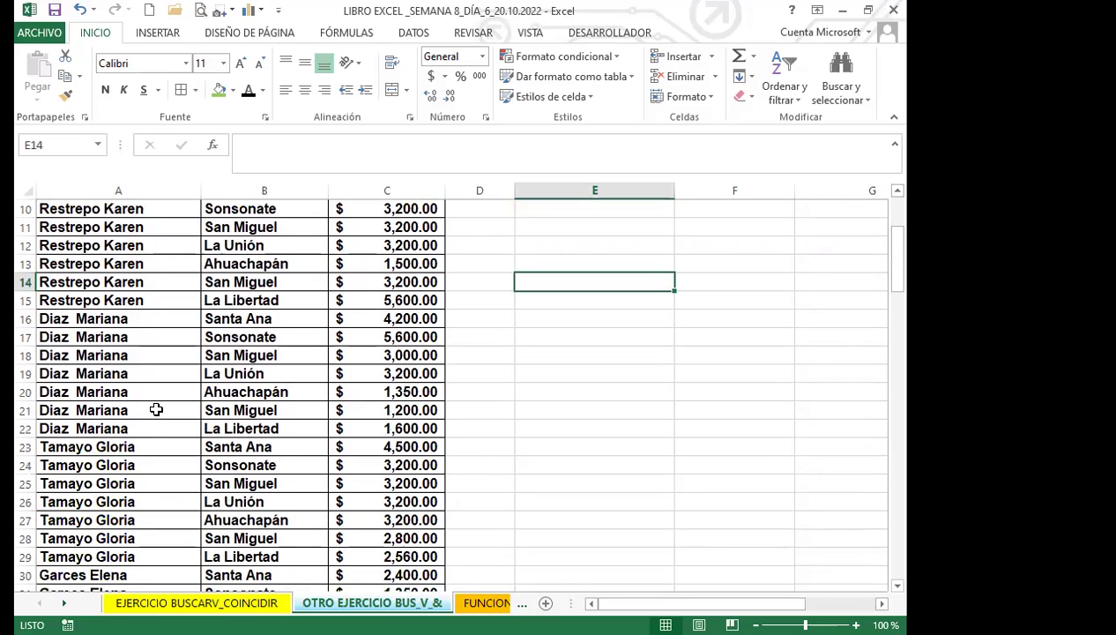
pyautogui.scroll(-2, 156, 410)
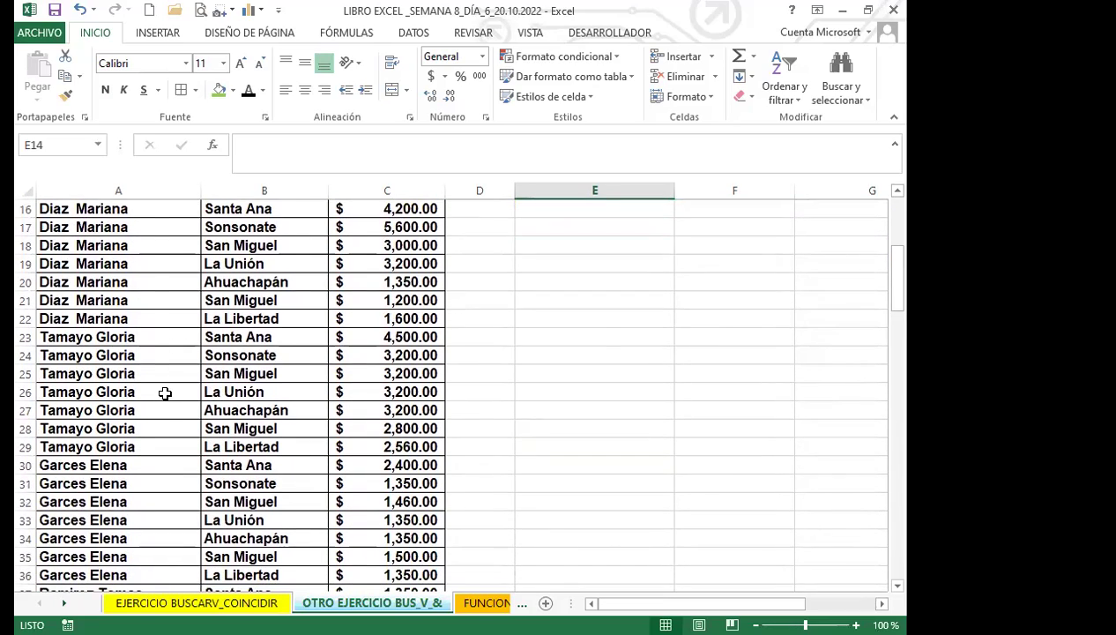
pyautogui.scroll(5, 160, 388)
pyautogui.scroll(-4, 159, 451)
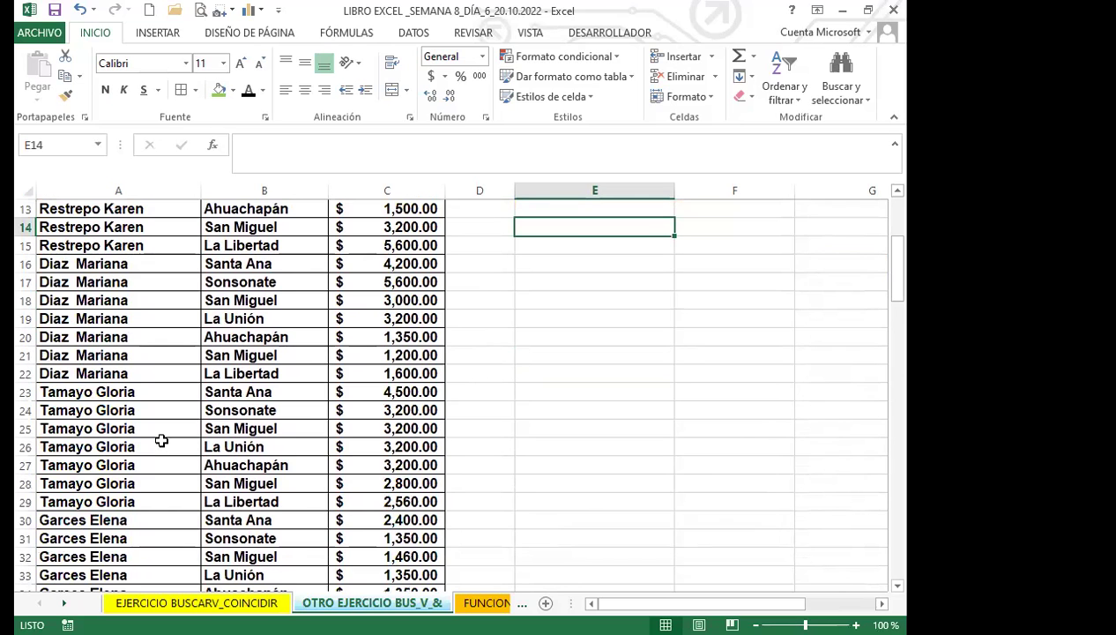
pyautogui.scroll(-7, 161, 439)
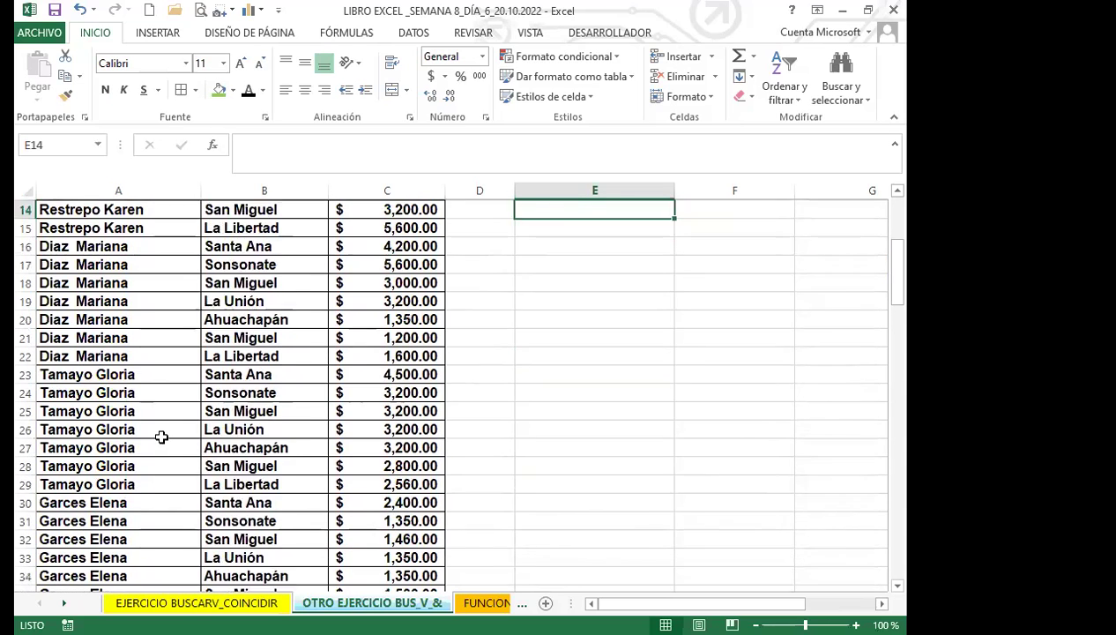
pyautogui.scroll(-13, 165, 436)
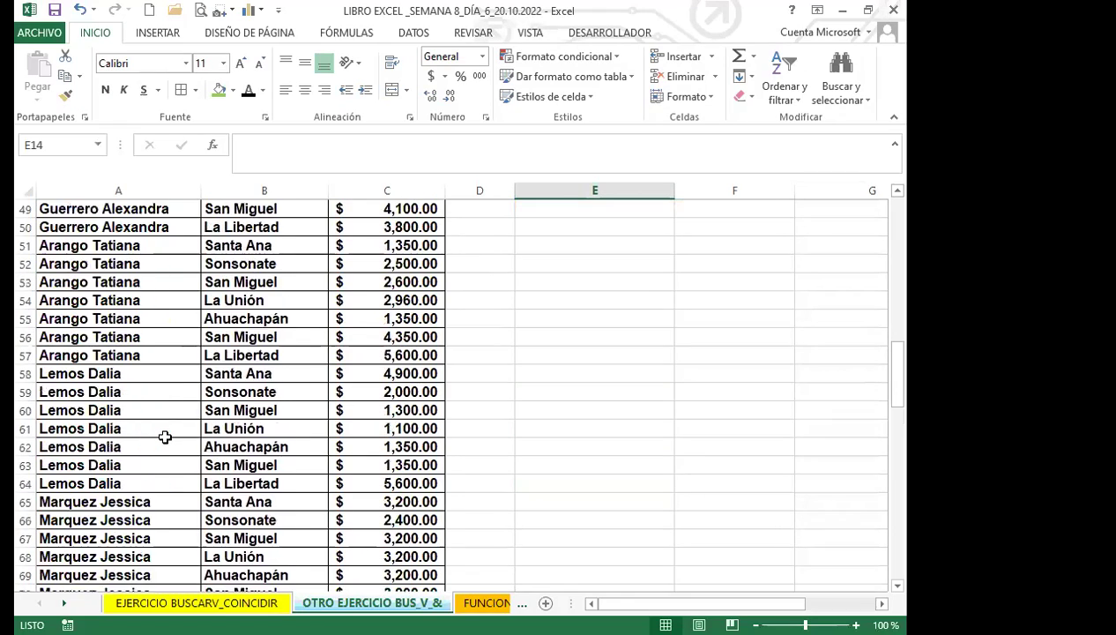
pyautogui.scroll(-2, 172, 443)
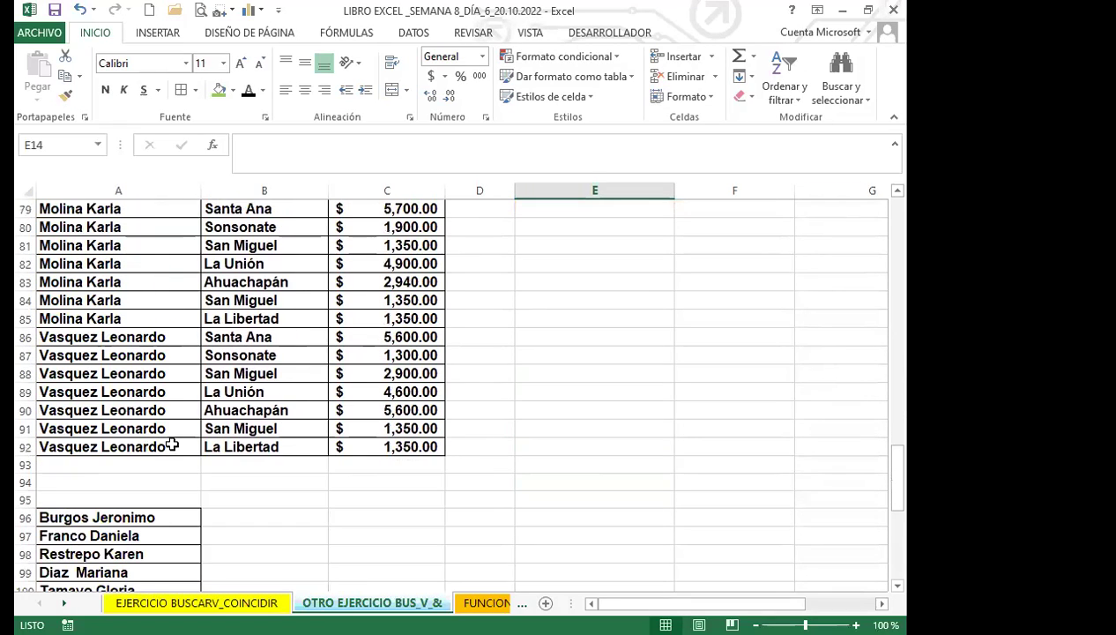
pyautogui.scroll(5, 146, 441)
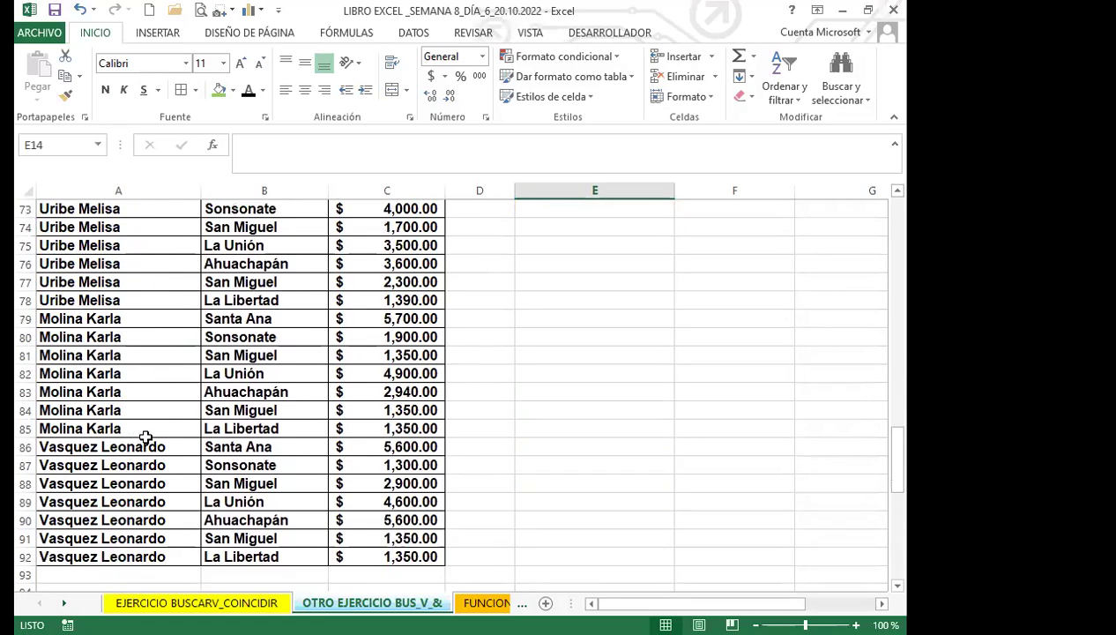
pyautogui.scroll(20, 148, 438)
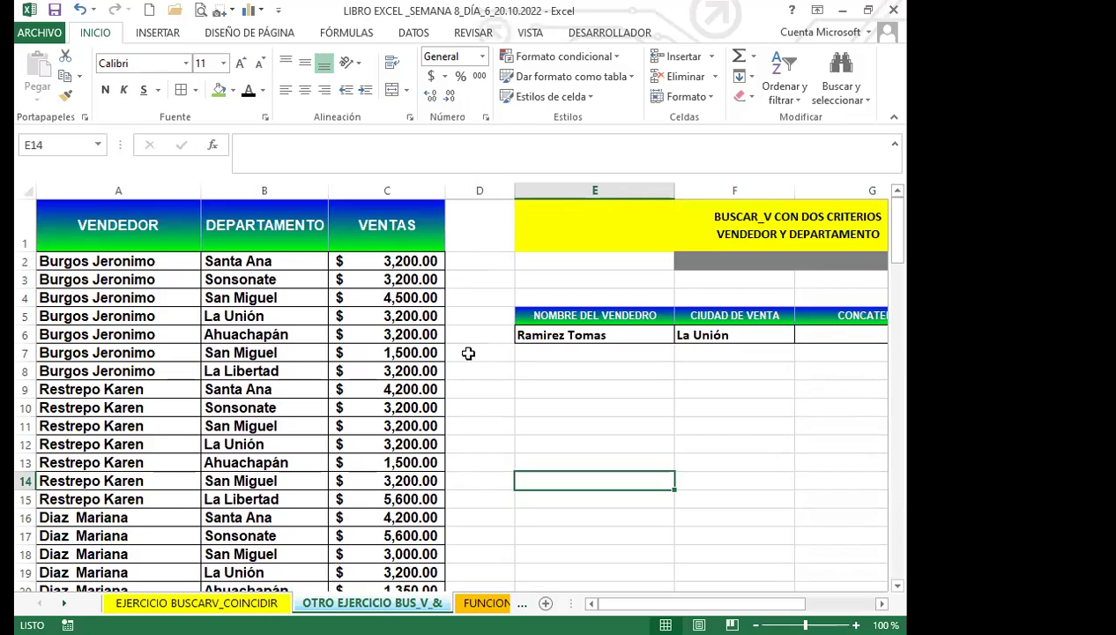
# Inspect the vendor, department and sales values of the first record, cells A2 to C2
pyautogui.click(187, 264)
pyautogui.click(240, 269)
pyautogui.click(168, 261)
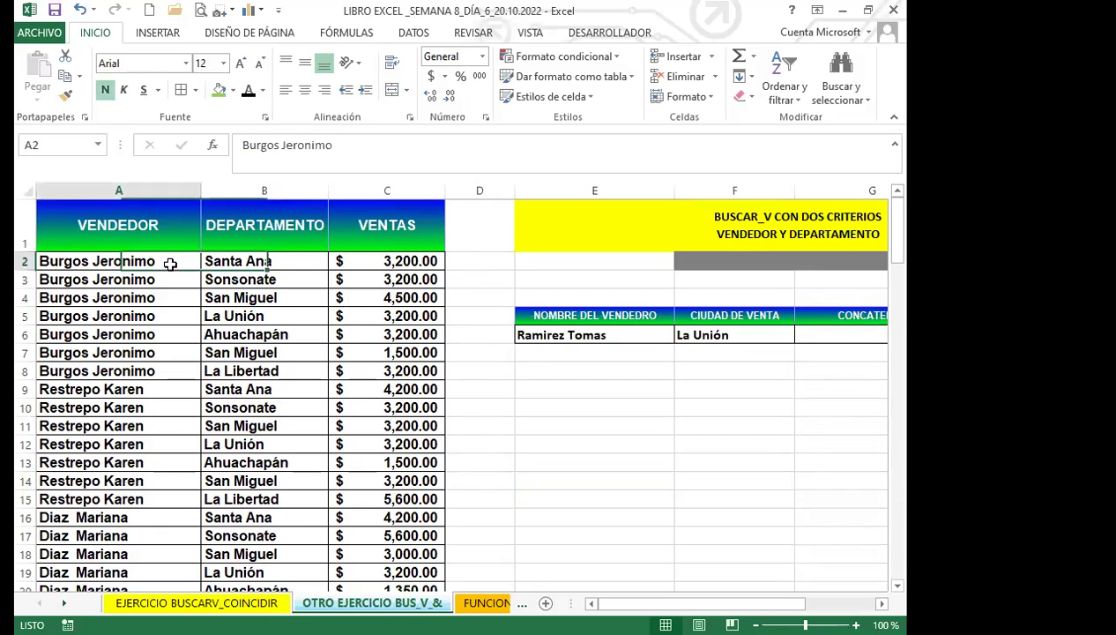
pyautogui.click(240, 263)
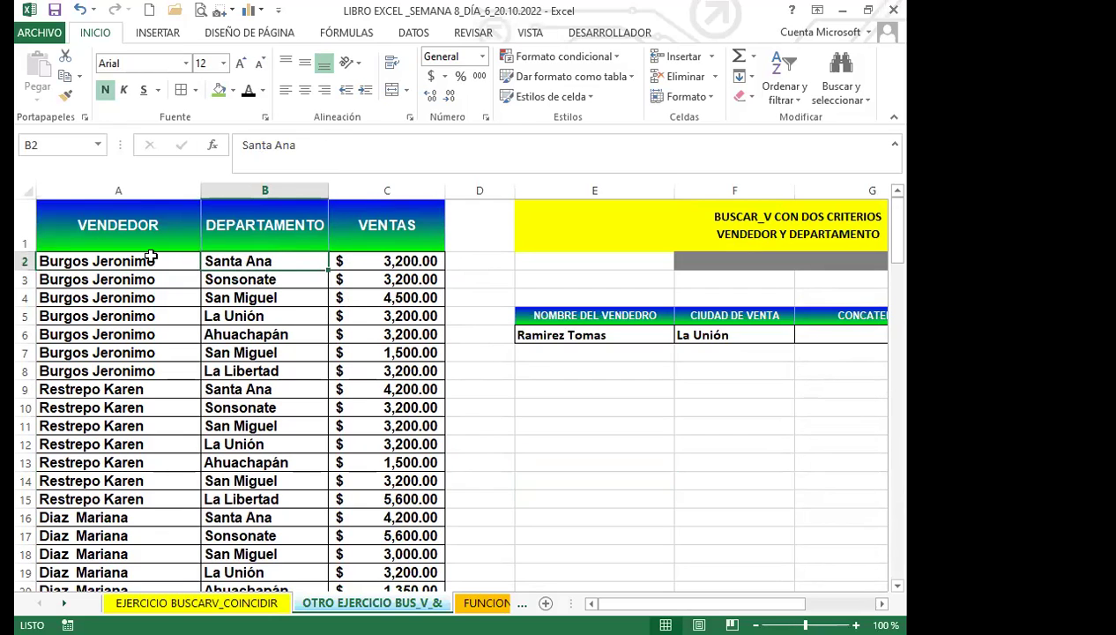
pyautogui.click(151, 262)
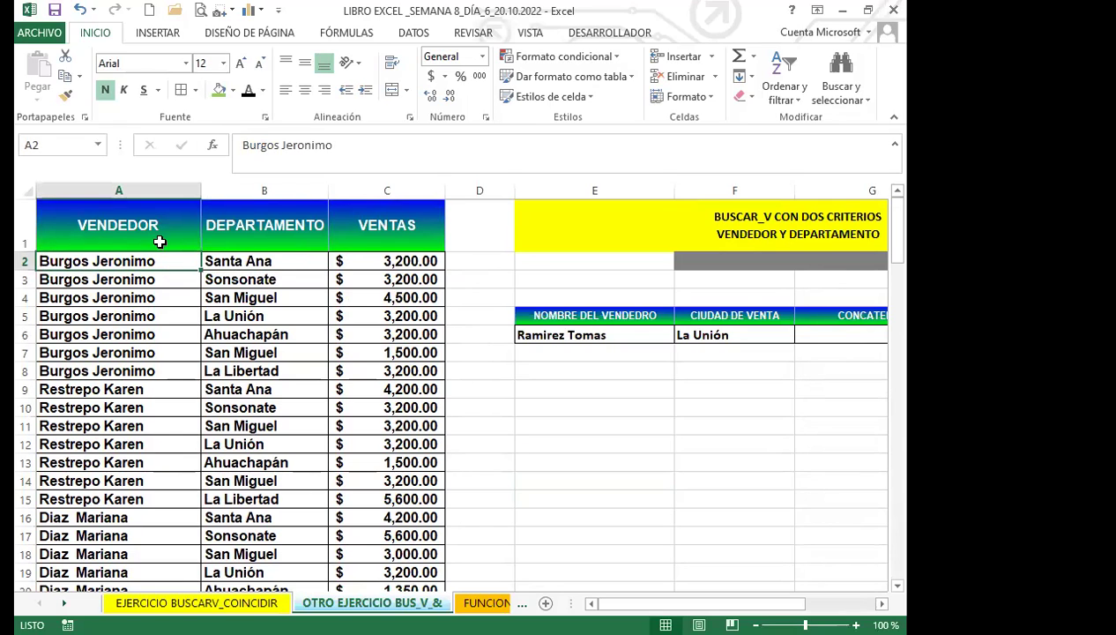
pyautogui.click(242, 261)
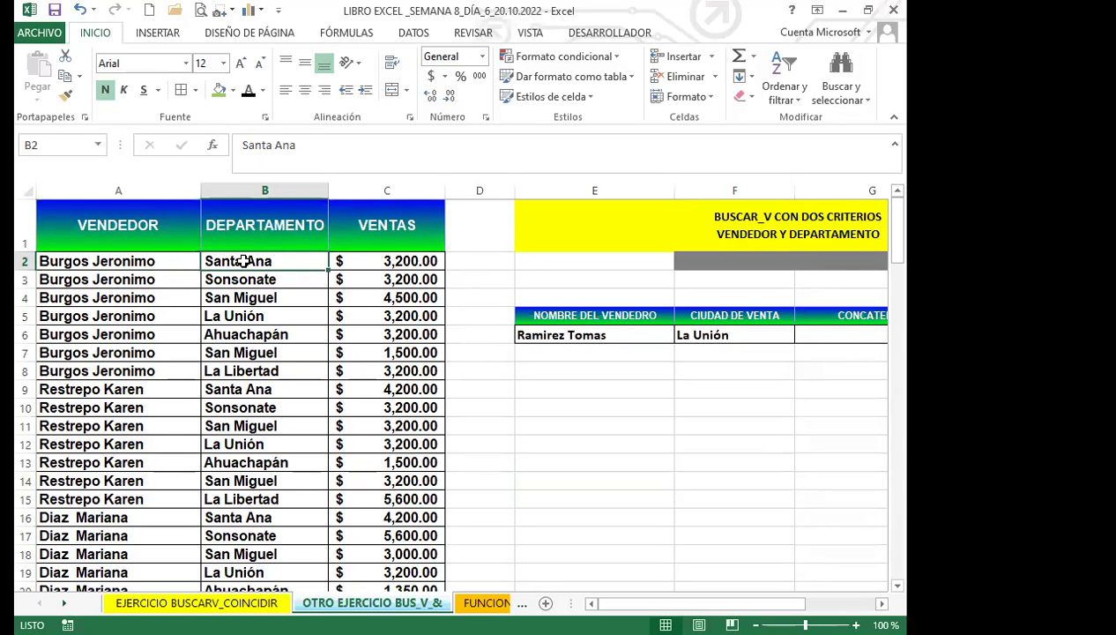
pyautogui.click(369, 260)
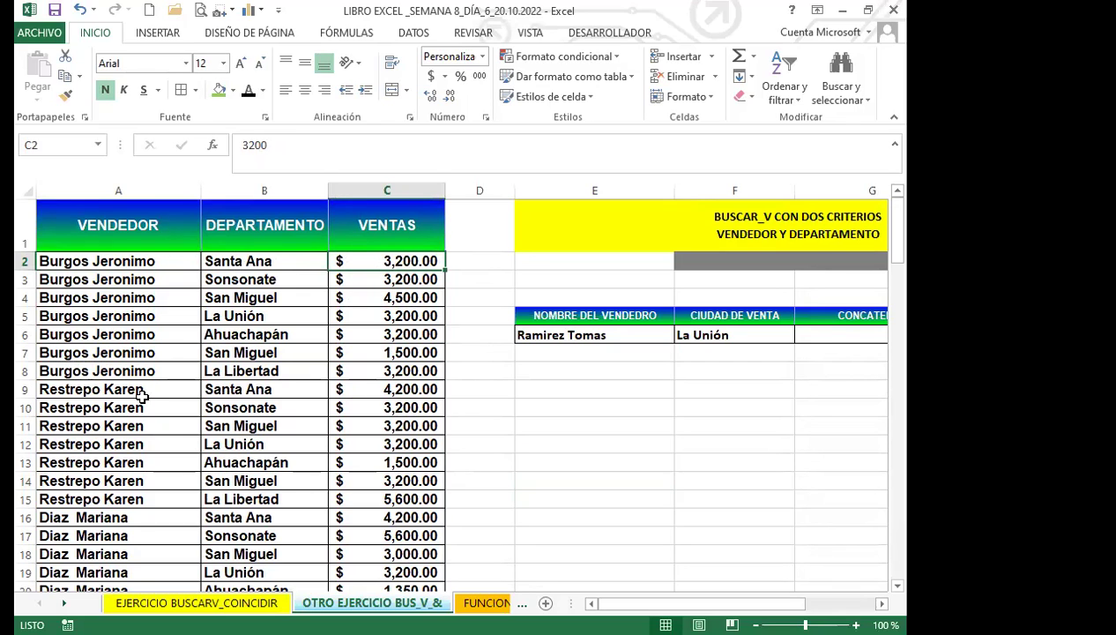
# Review the repeated vendor entries, the unique vendor list from A96 down, and the vendor selection cell E6
pyautogui.scroll(-1, 132, 362)
pyautogui.scroll(1, 128, 354)
pyautogui.scroll(-18, 136, 413)
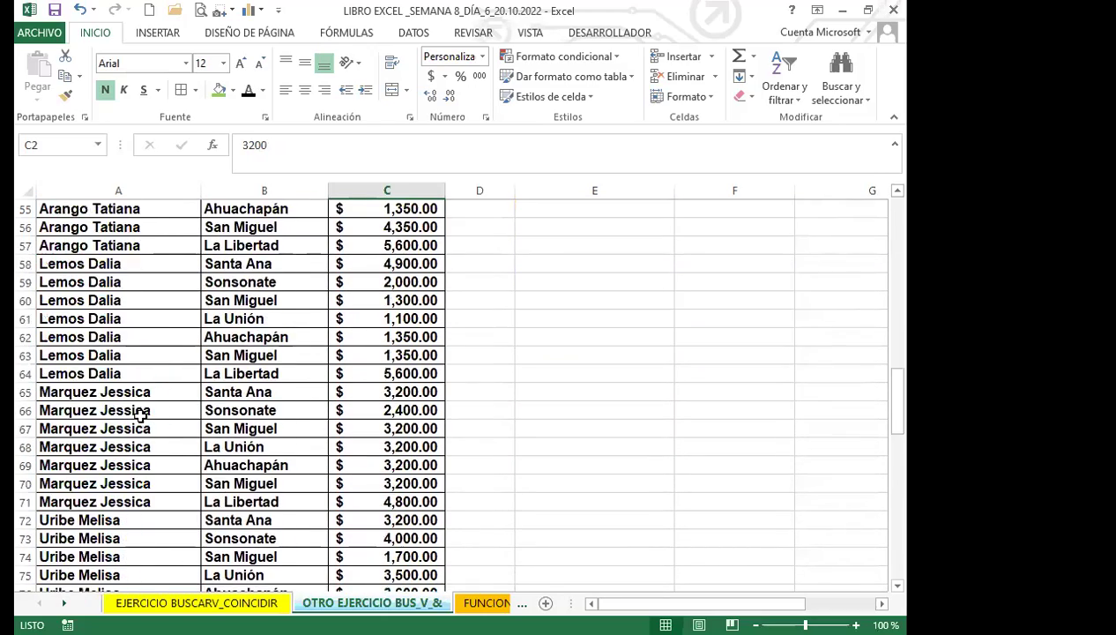
pyautogui.scroll(-13, 141, 416)
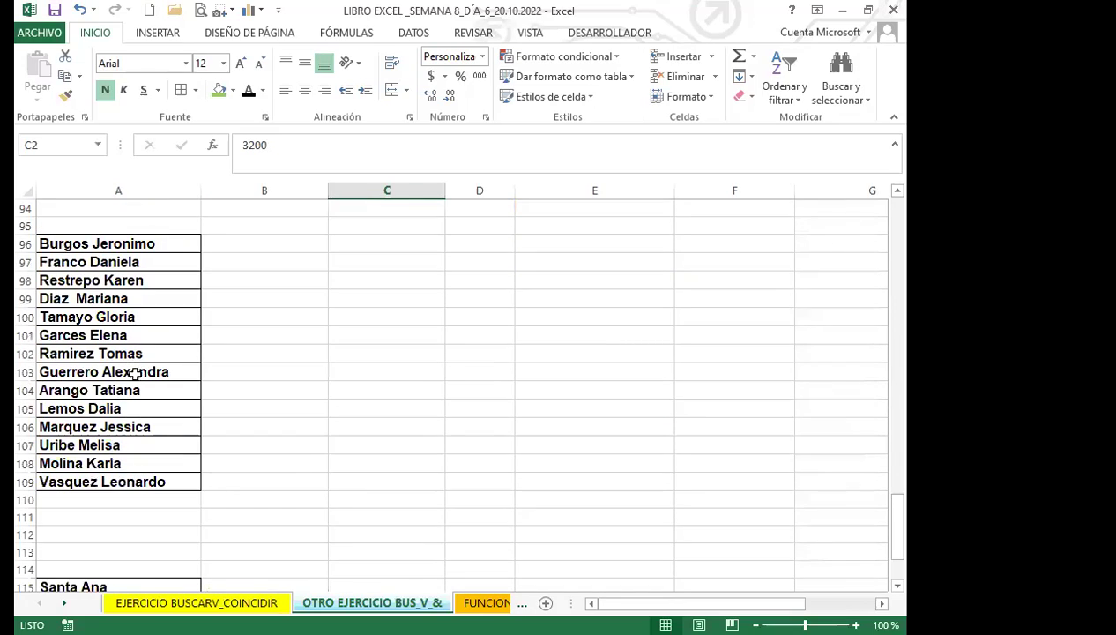
pyautogui.scroll(19, 141, 382)
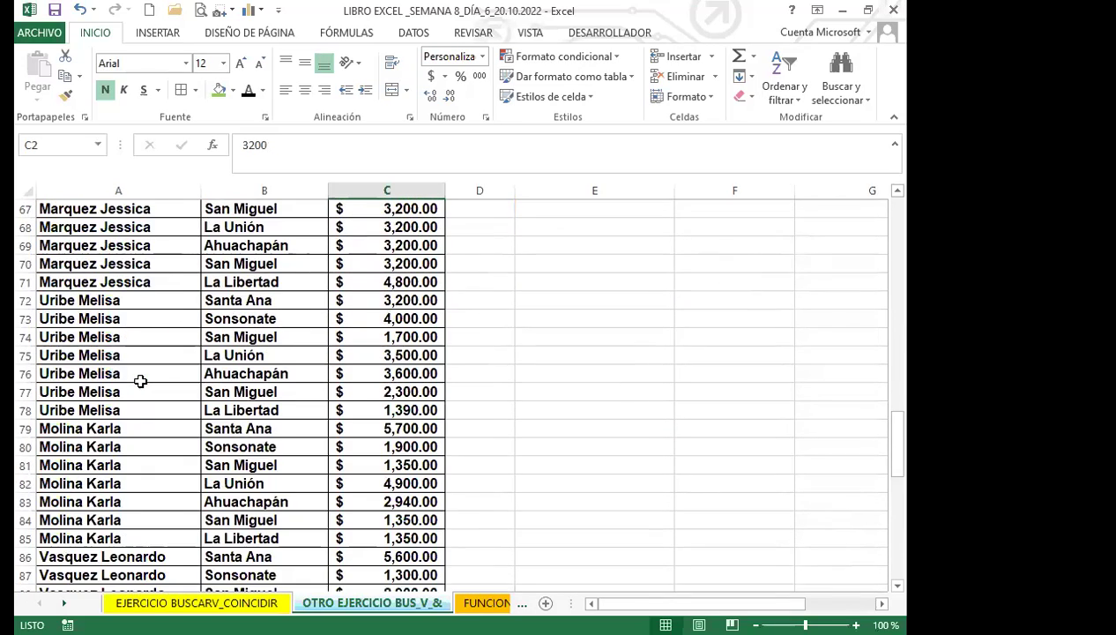
pyautogui.scroll(12, 139, 377)
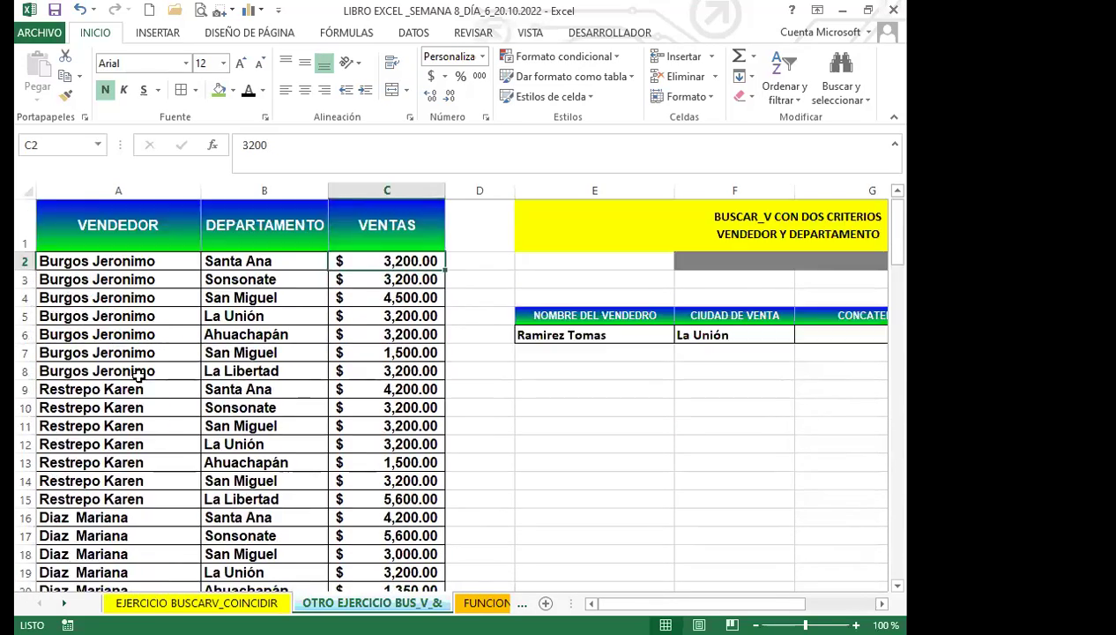
pyautogui.click(184, 365)
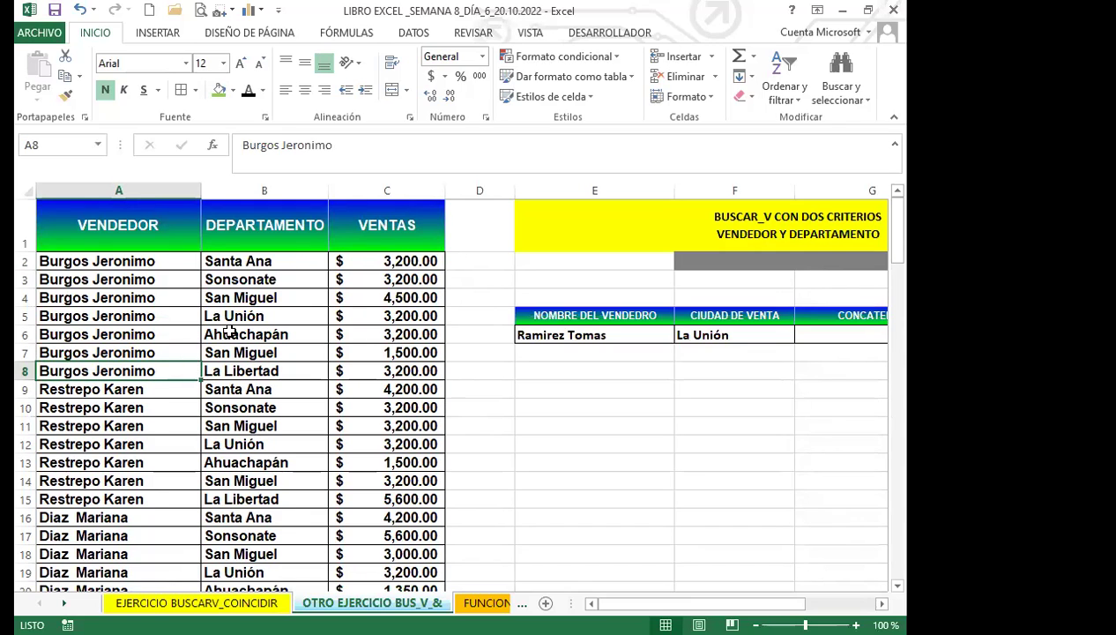
pyautogui.click(580, 329)
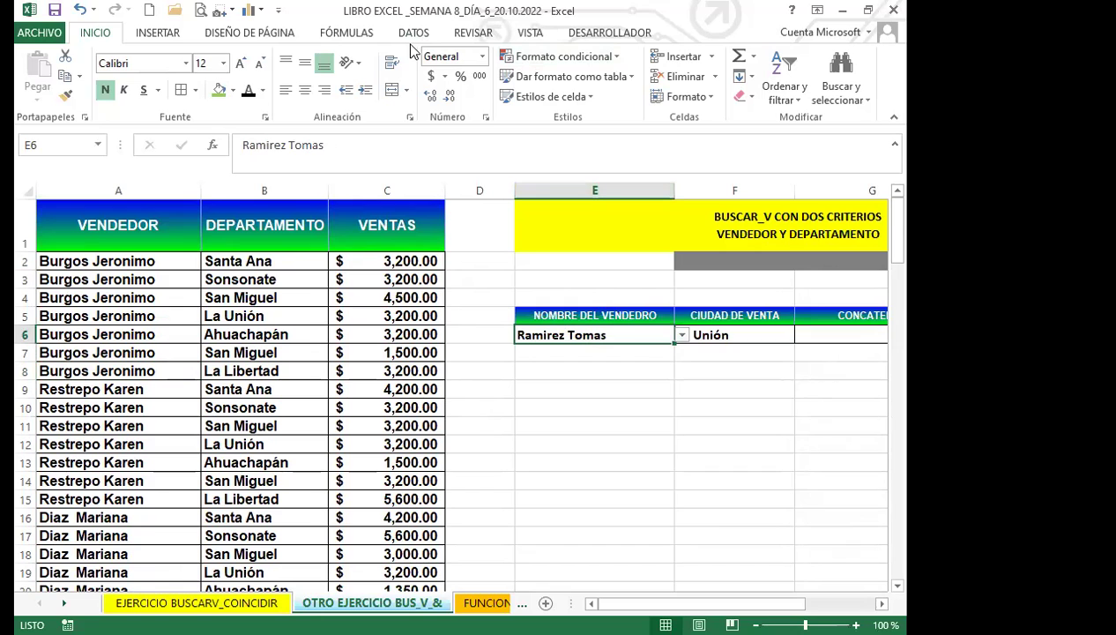
# Copy the vendor names in A2:A92 and paste them starting at cell E96
pyautogui.moveTo(155, 263); pyautogui.dragTo(155, 558)
pyautogui.hotkey('ctrl', 'c')
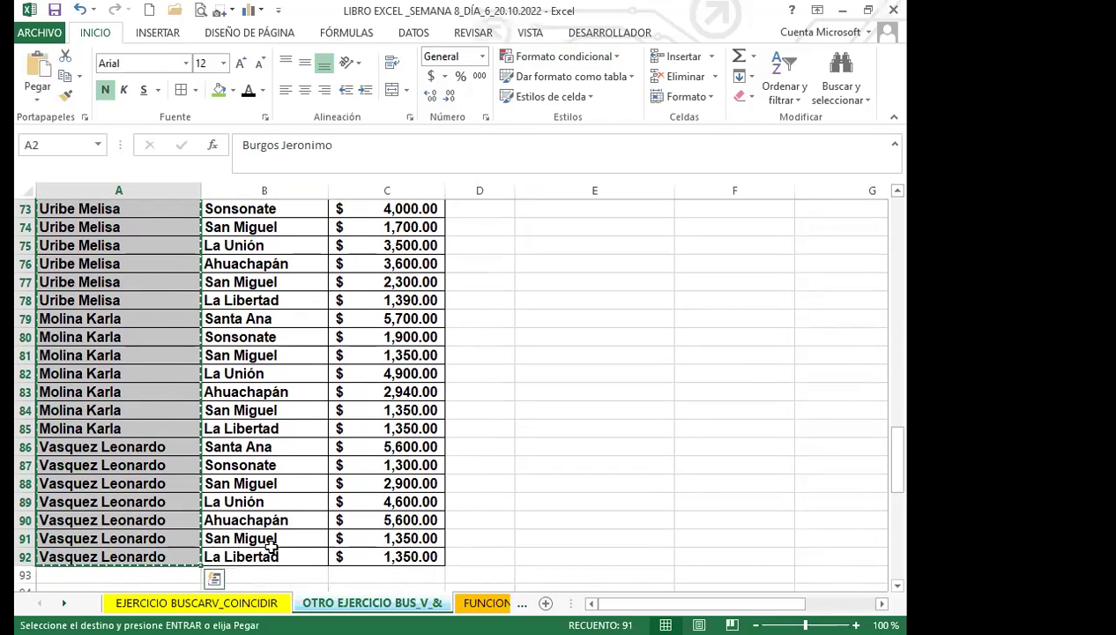
pyautogui.scroll(-1, 437, 532)
pyautogui.scroll(-3, 437, 533)
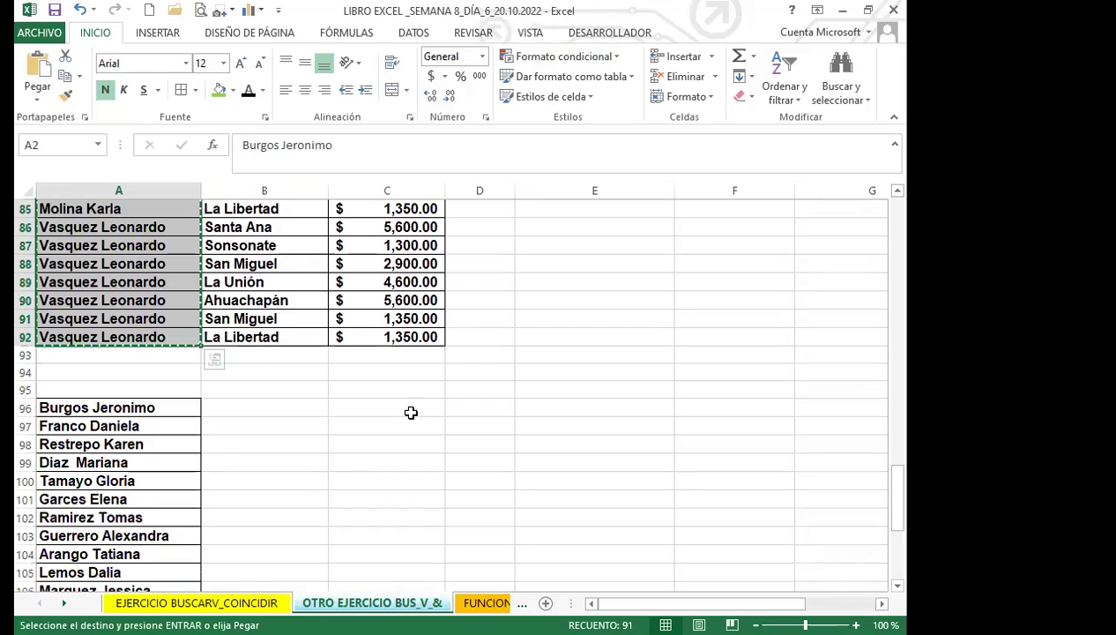
pyautogui.click(558, 411)
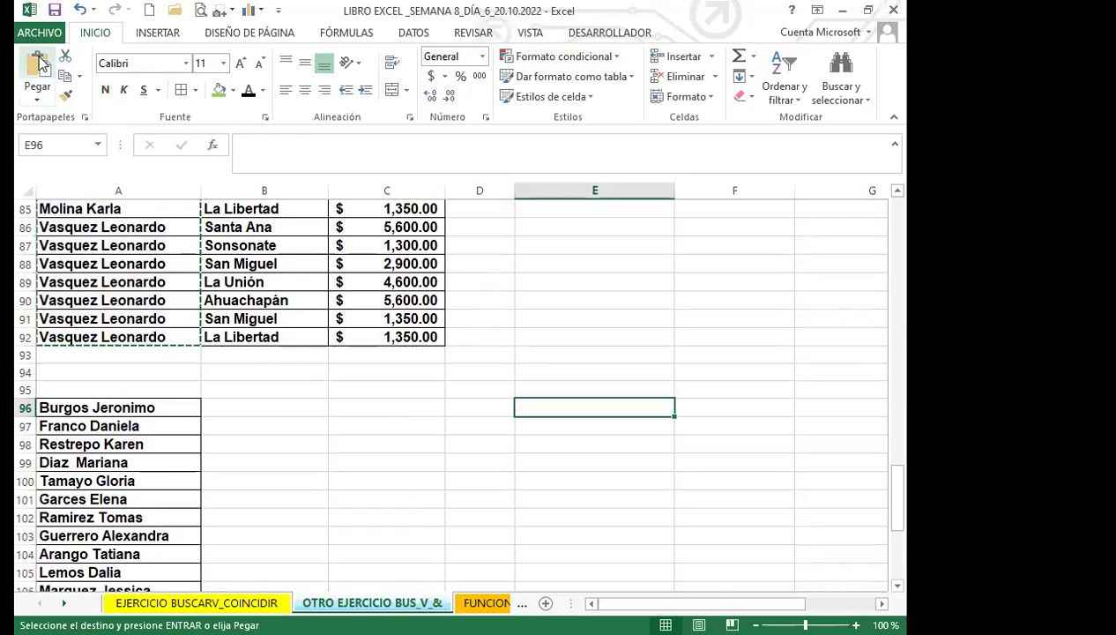
pyautogui.hotkey('ctrl', 'v')
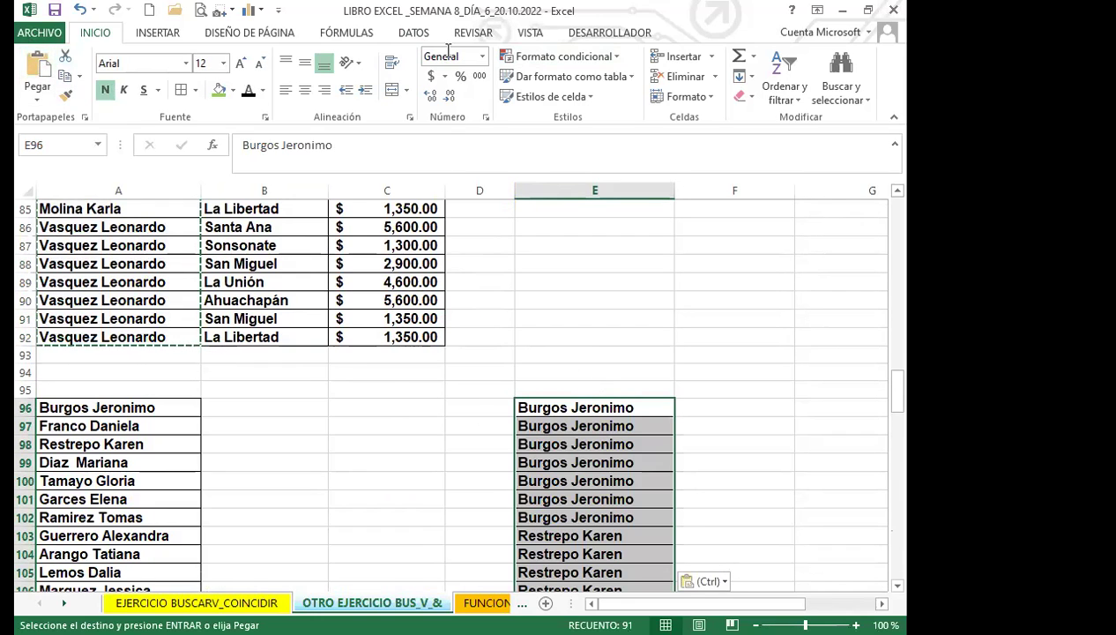
# Remove the duplicate names from the vendor list pasted in column E from row 96 down
pyautogui.click(415, 40)
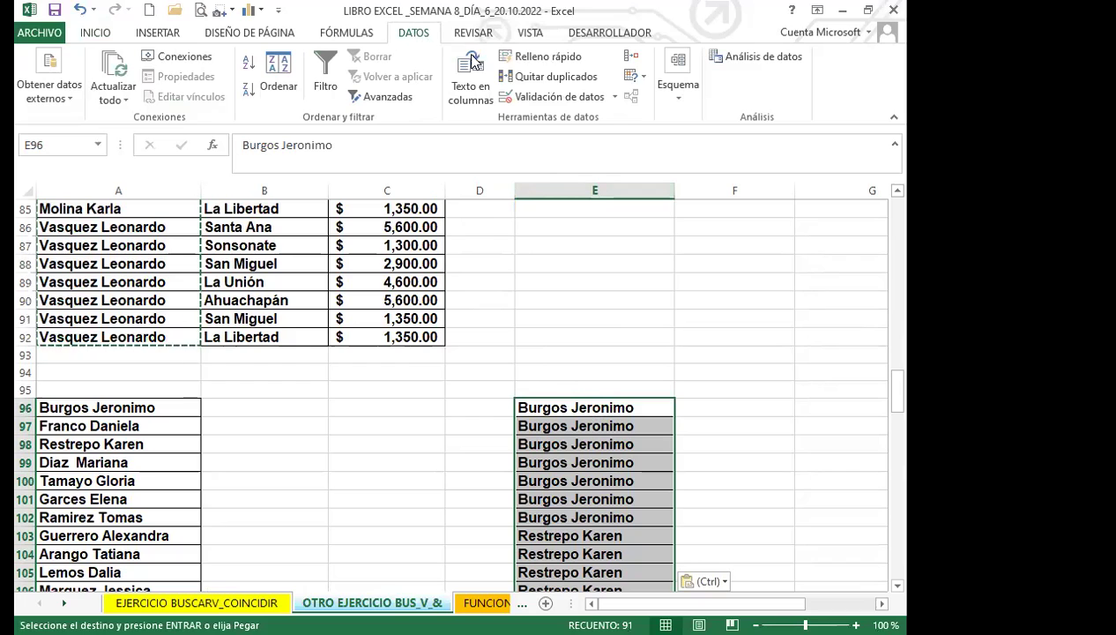
pyautogui.click(551, 77)
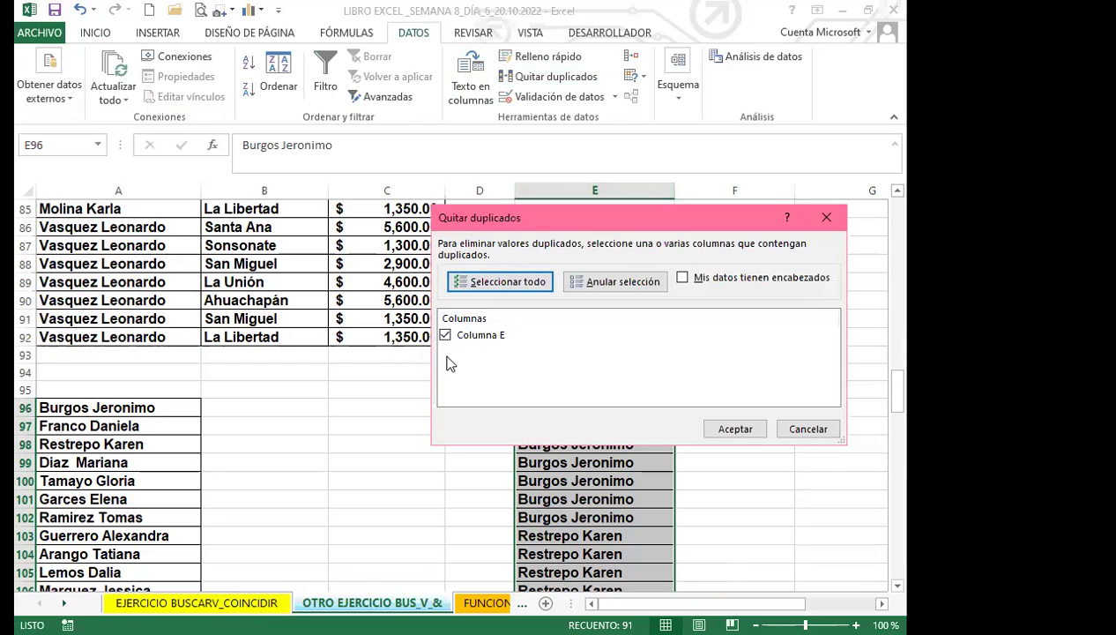
pyautogui.click(736, 428)
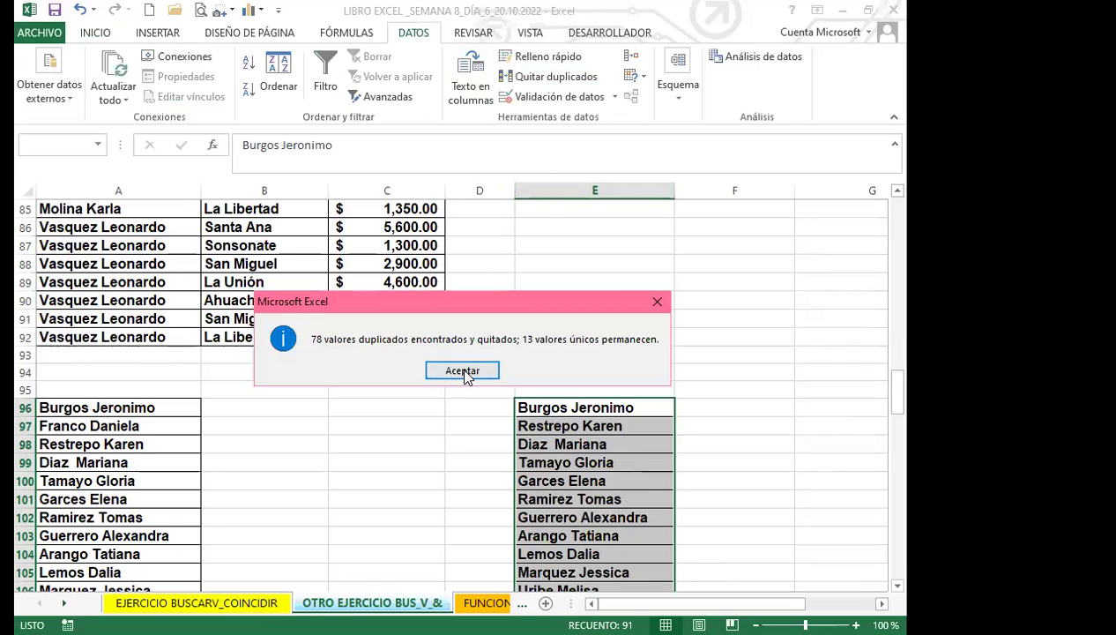
pyautogui.click(465, 374)
pyautogui.scroll(1, 630, 438)
pyautogui.click(608, 405)
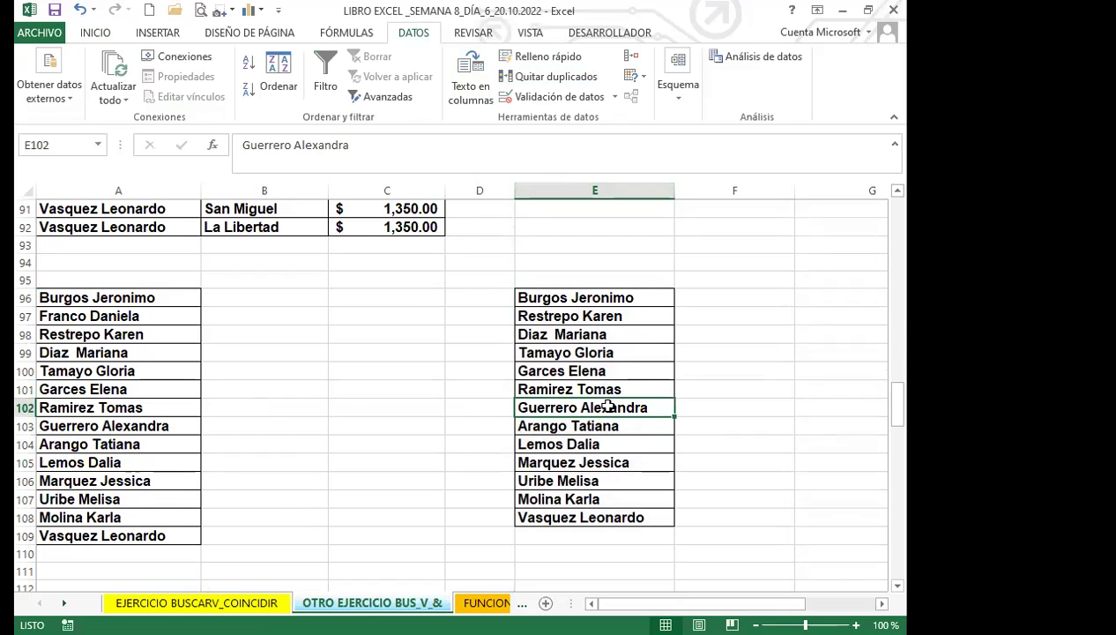
# Review the deduplicated vendor list in E96:E108
pyautogui.moveTo(534, 298); pyautogui.dragTo(516, 516)
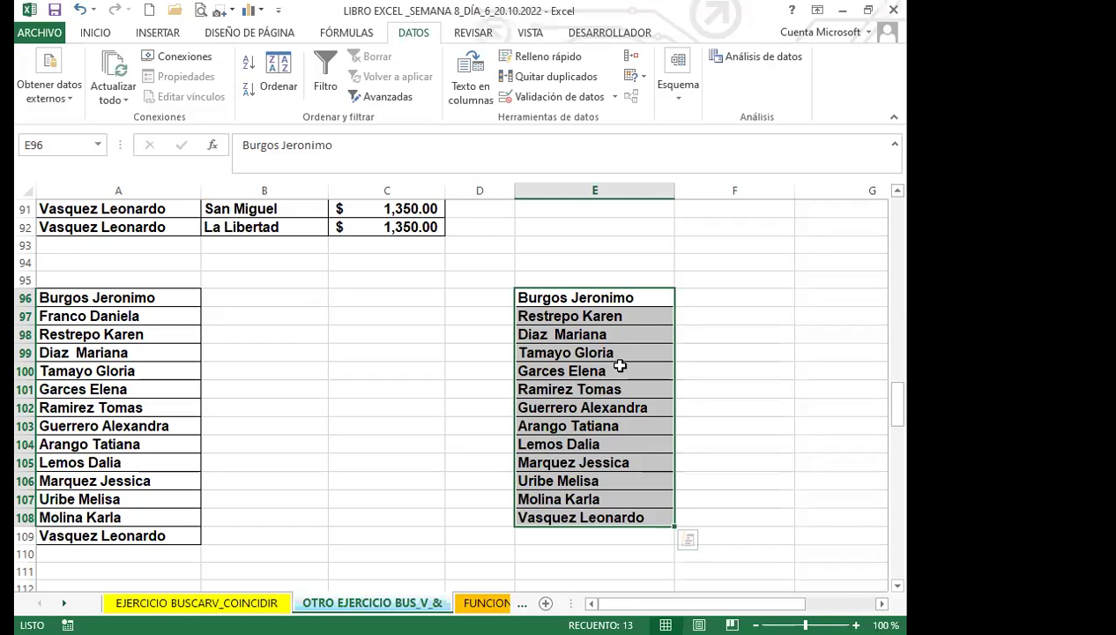
pyautogui.moveTo(608, 298); pyautogui.dragTo(613, 514)
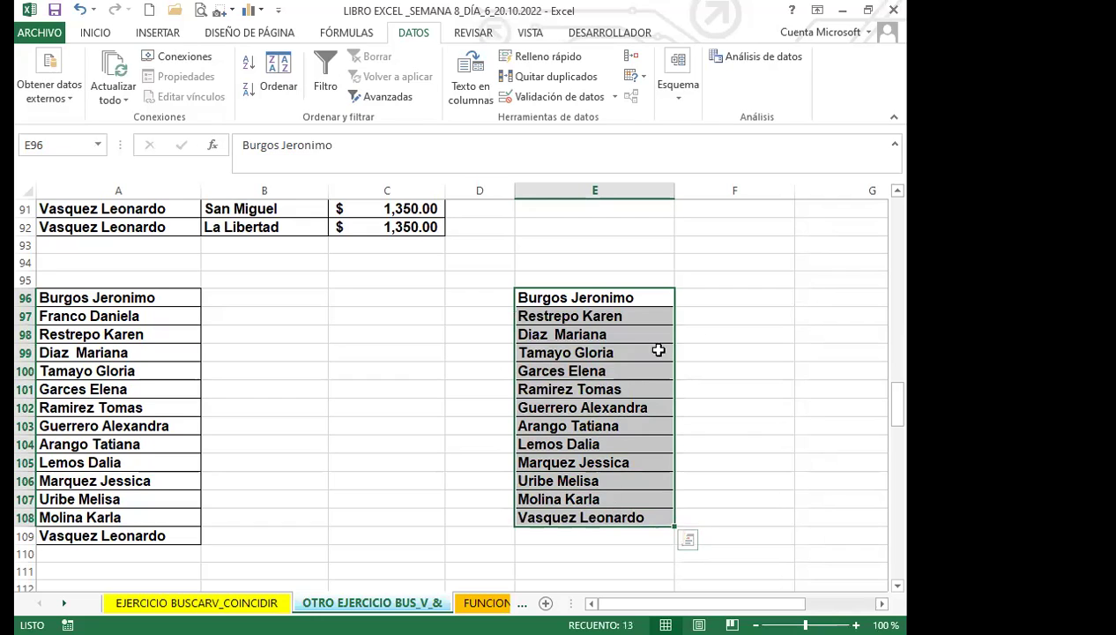
pyautogui.moveTo(715, 300); pyautogui.dragTo(709, 514)
pyautogui.moveTo(859, 304); pyautogui.dragTo(831, 499)
pyautogui.moveTo(611, 302); pyautogui.dragTo(843, 519)
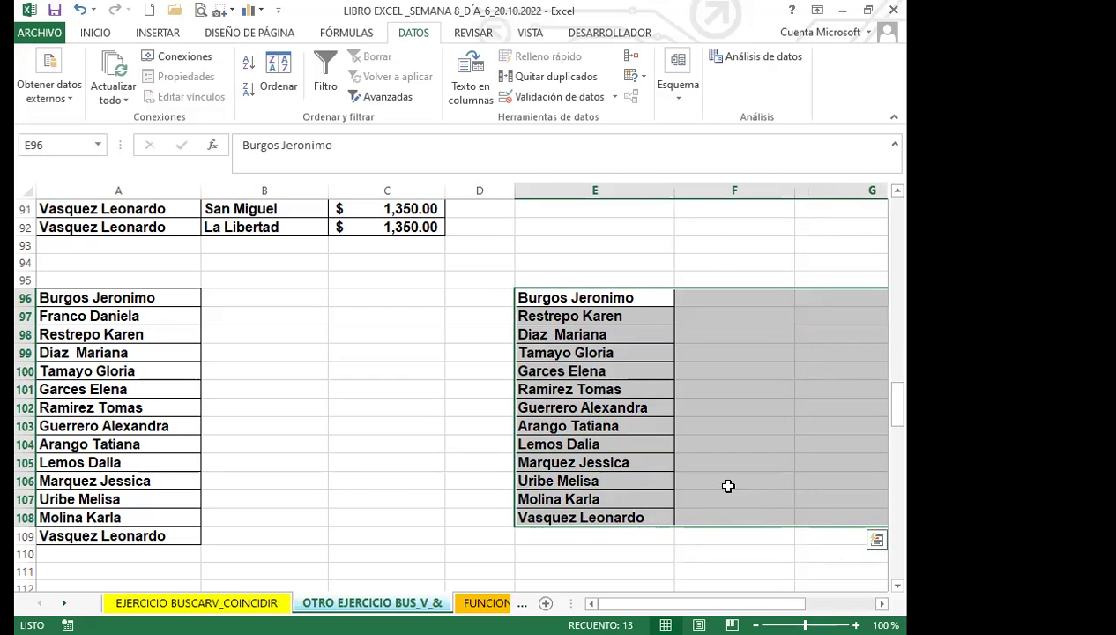
pyautogui.click(600, 428)
pyautogui.moveTo(599, 298); pyautogui.dragTo(602, 510)
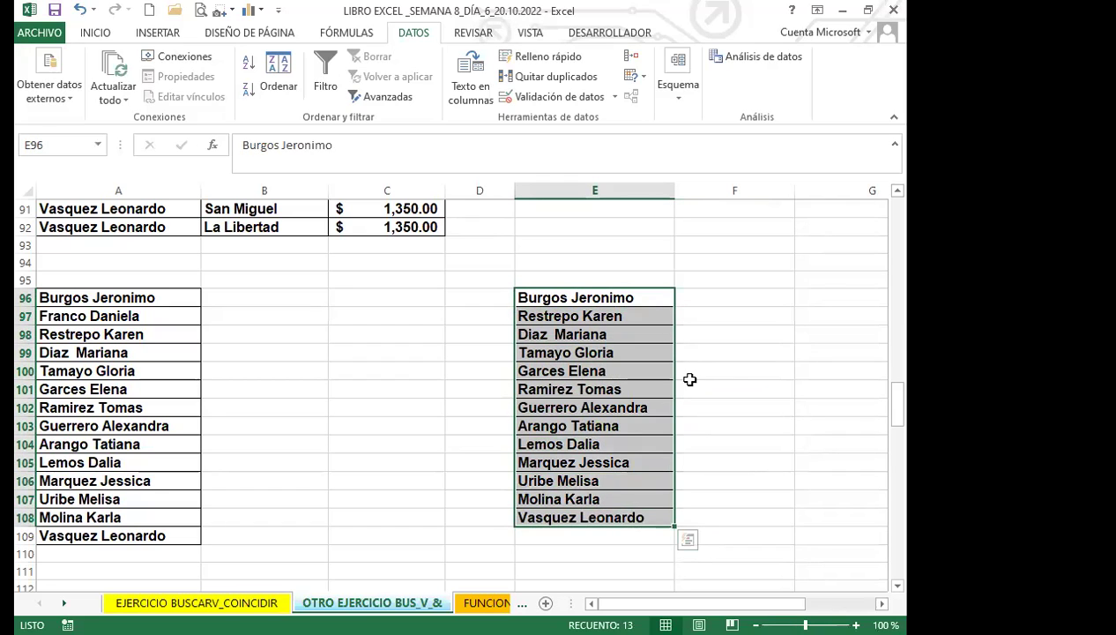
pyautogui.click(802, 352)
pyautogui.click(603, 371)
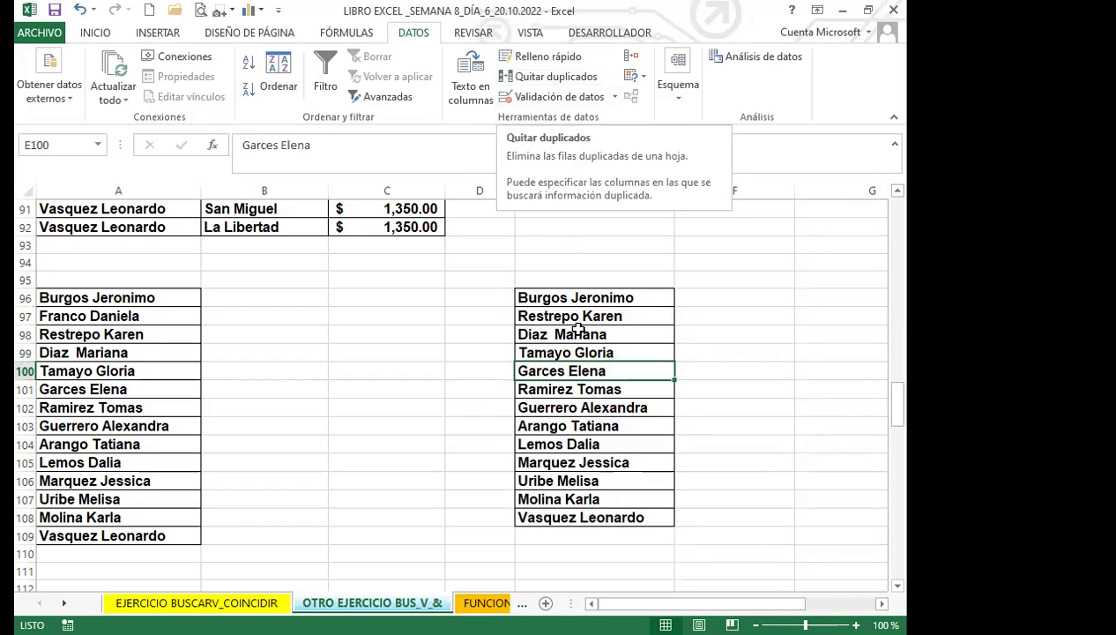
pyautogui.moveTo(573, 300); pyautogui.dragTo(589, 511)
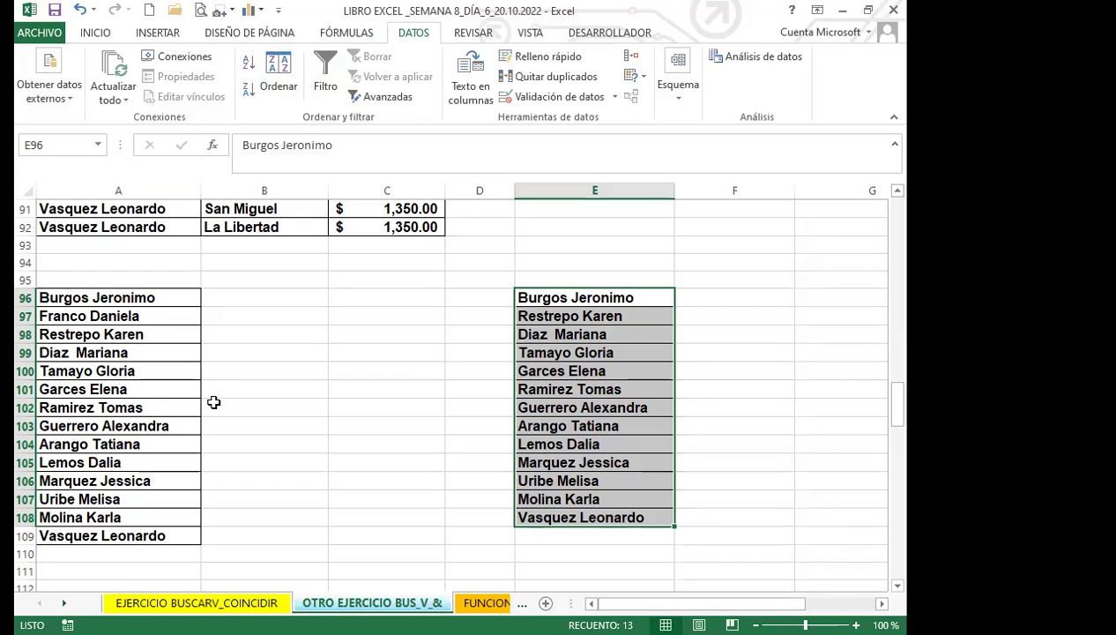
# Compare the vendor list from A96 down and the department list in A115:A120 with the main table's records
pyautogui.click(138, 427)
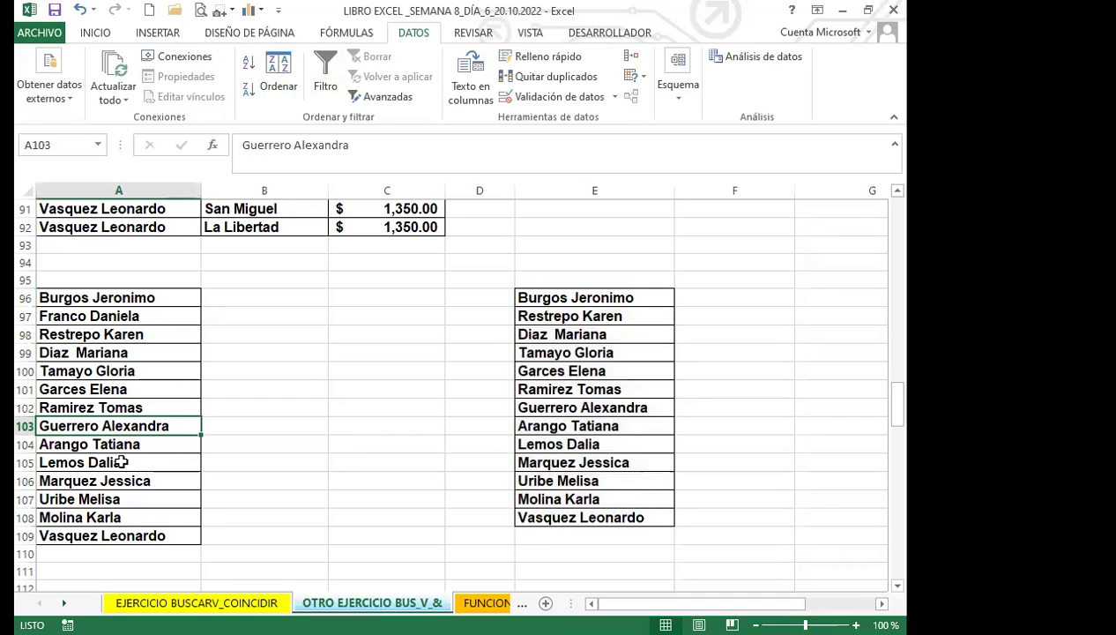
pyautogui.scroll(3, 133, 401)
pyautogui.scroll(-9, 140, 441)
pyautogui.scroll(1, 130, 439)
pyautogui.click(148, 371)
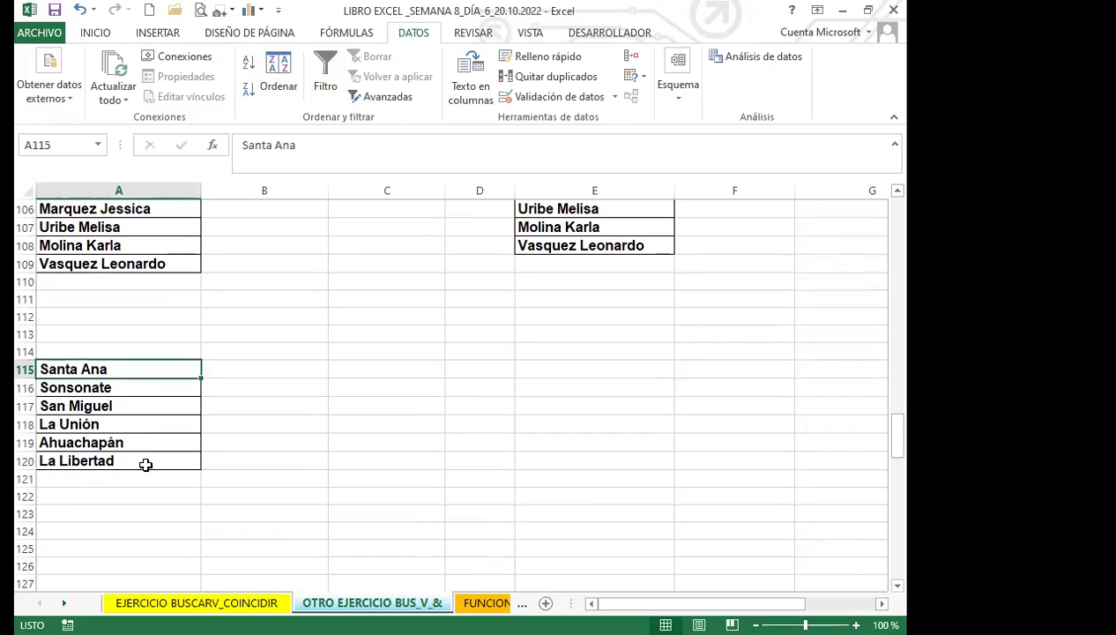
pyautogui.scroll(6, 145, 450)
pyautogui.click(144, 372)
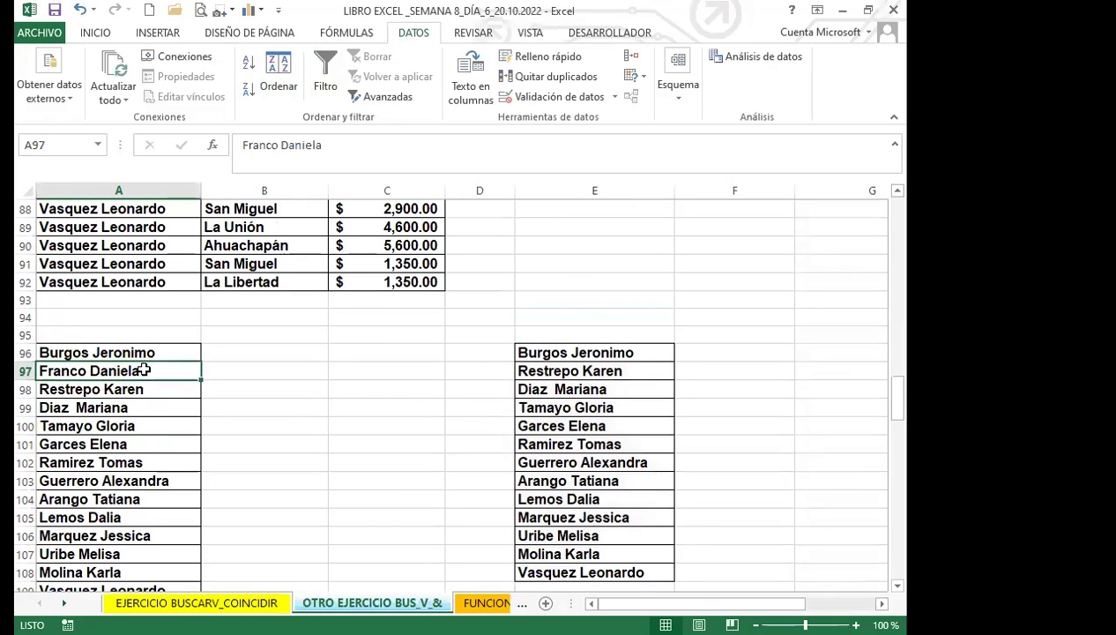
pyautogui.scroll(2, 144, 371)
pyautogui.click(177, 299)
pyautogui.click(255, 301)
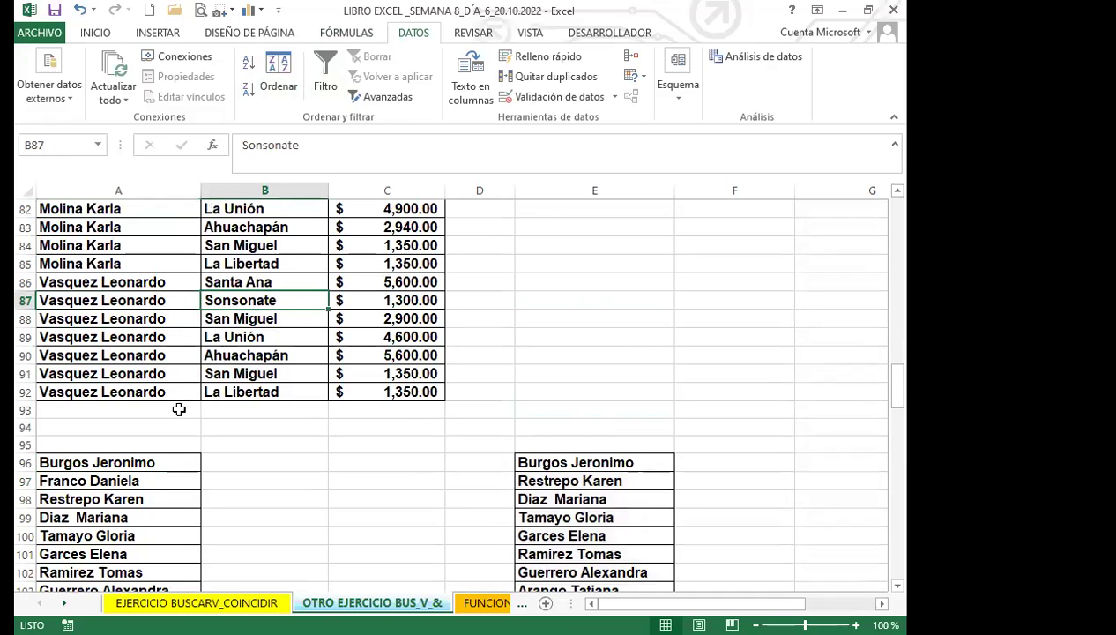
pyautogui.scroll(-4, 168, 415)
pyautogui.scroll(4, 565, 394)
pyautogui.scroll(4, 572, 380)
pyautogui.scroll(20, 572, 379)
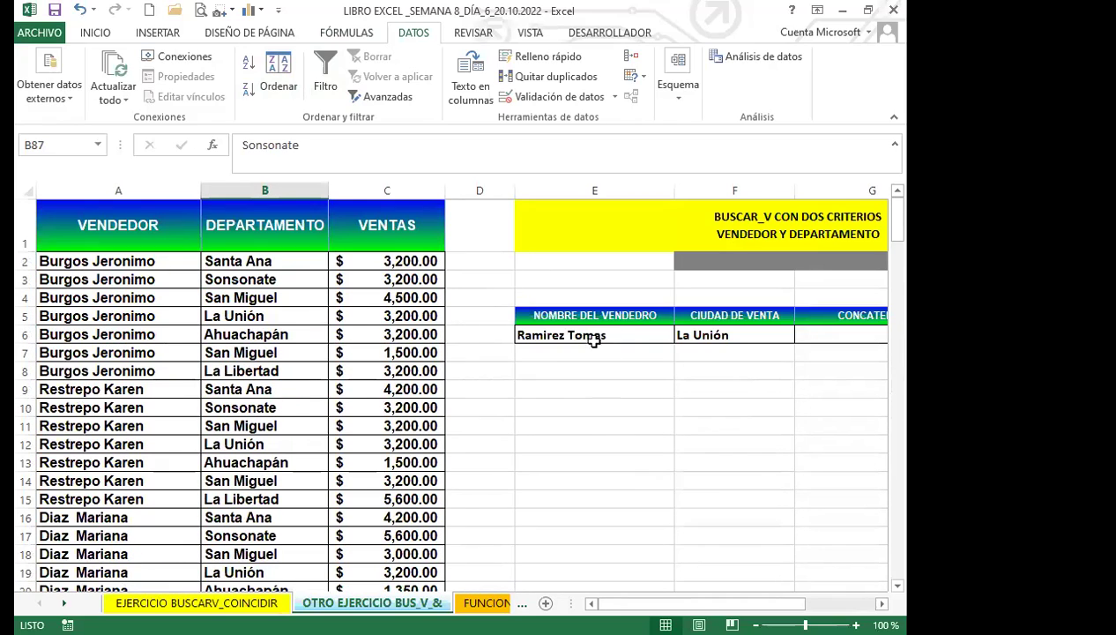
# Inspect the dropdown choices for the vendor in E6 and the sales city in F6
pyautogui.click(593, 339)
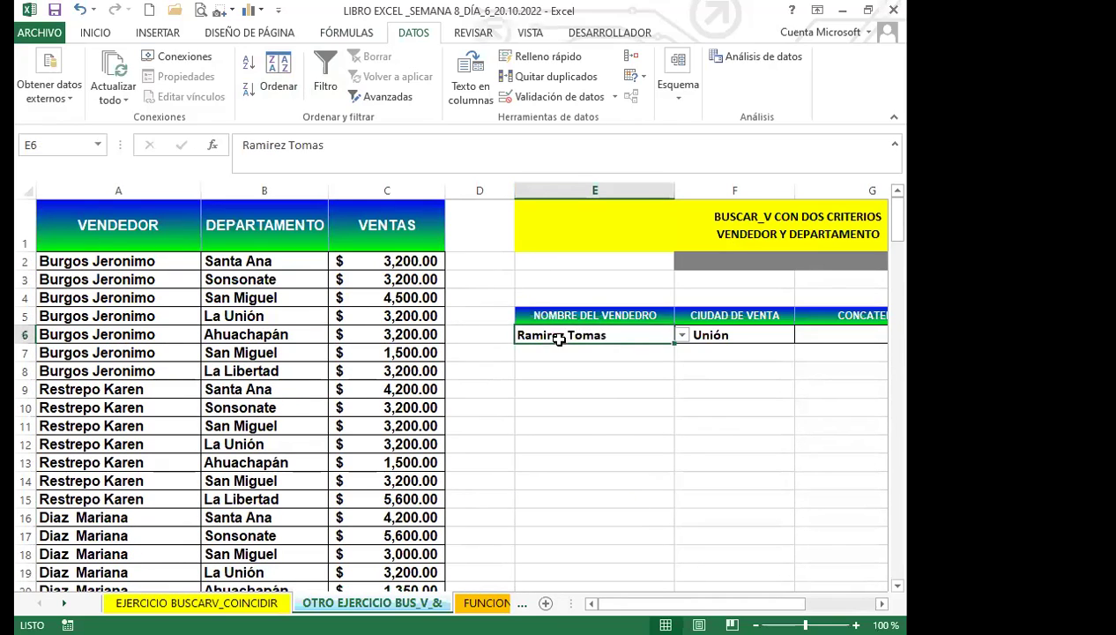
pyautogui.click(682, 336)
pyautogui.scroll(1, 683, 386)
pyautogui.moveTo(684, 385); pyautogui.dragTo(682, 352)
pyautogui.click(748, 328)
pyautogui.click(756, 333)
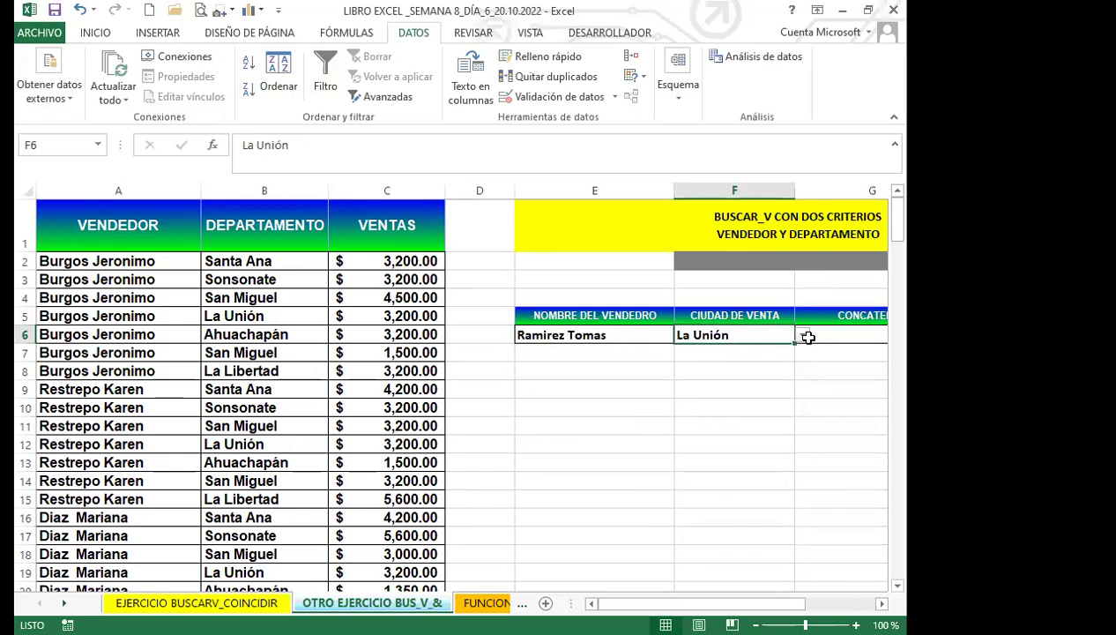
pyautogui.click(801, 335)
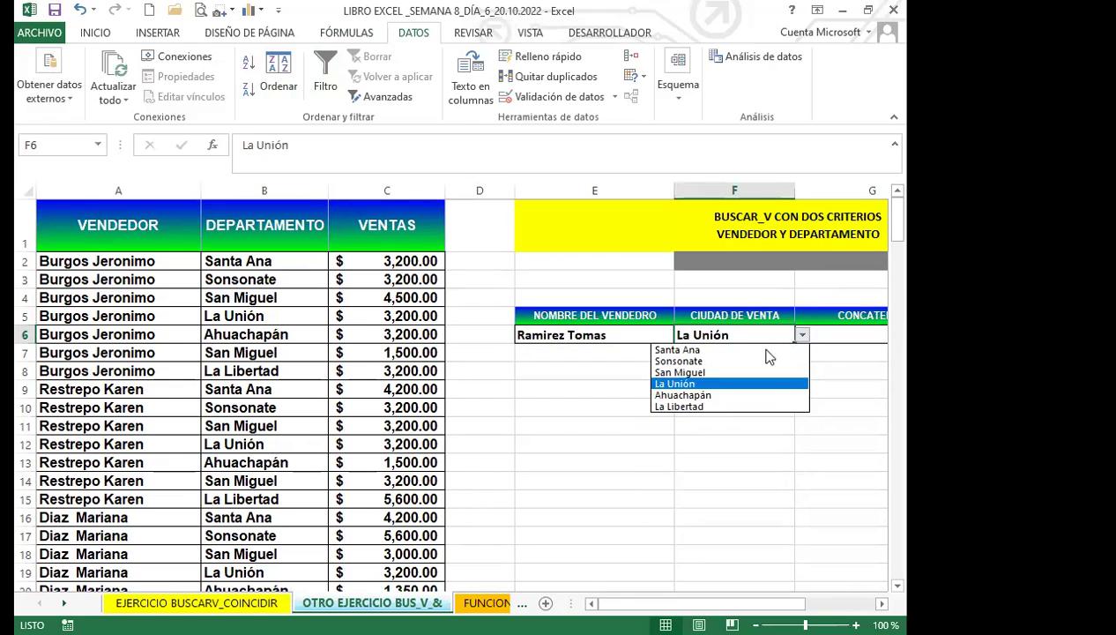
pyautogui.click(697, 442)
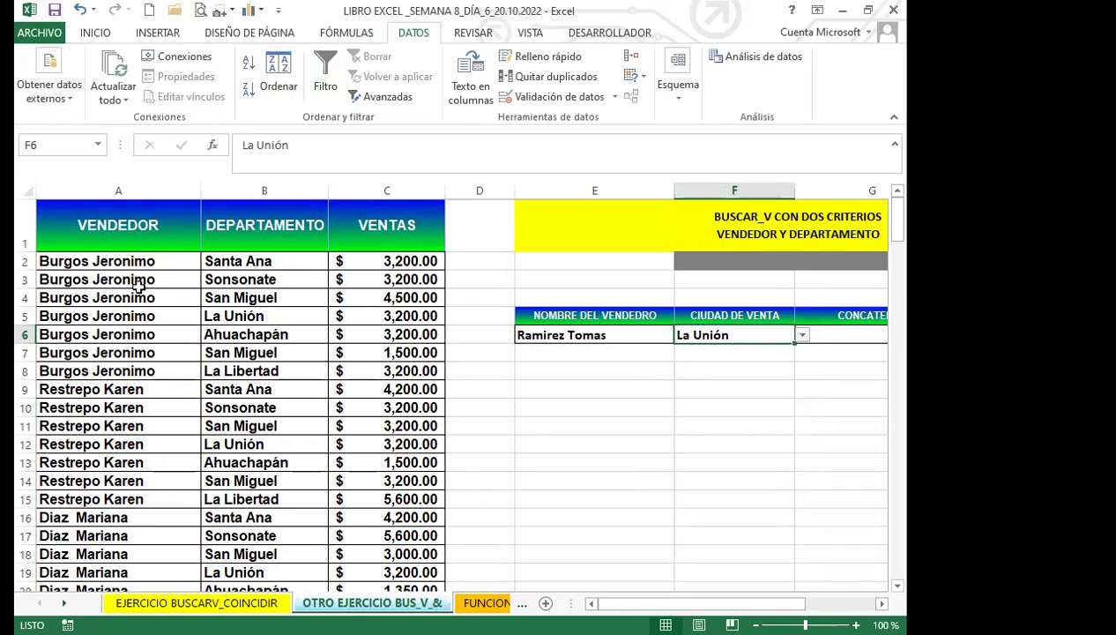
# Insert a new blank column before the VENDEDOR column
pyautogui.click(139, 189)
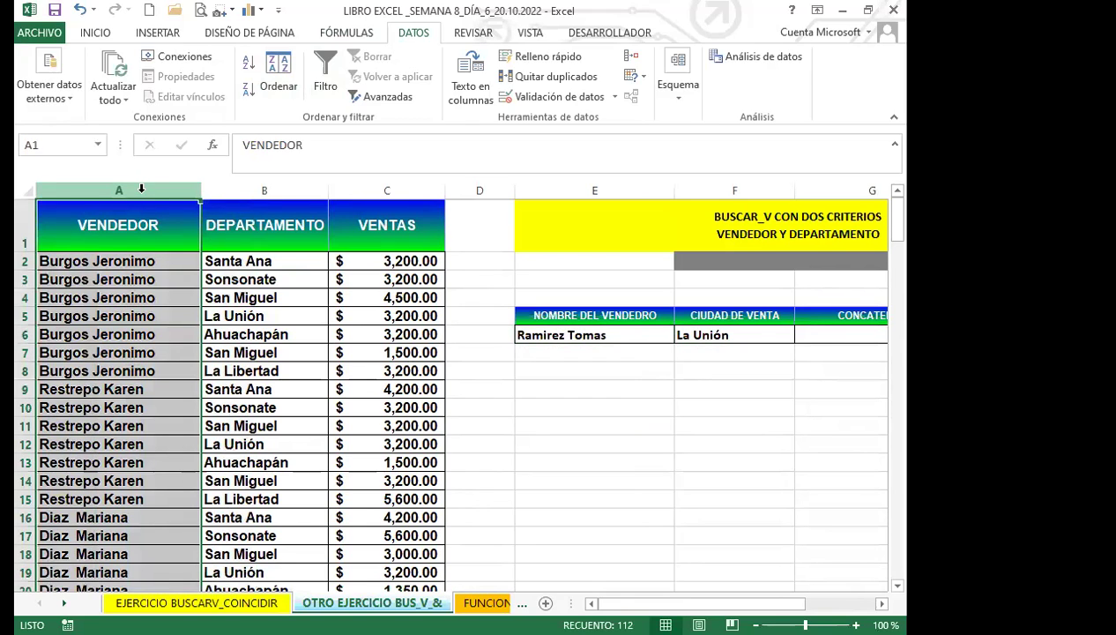
pyautogui.click(97, 32)
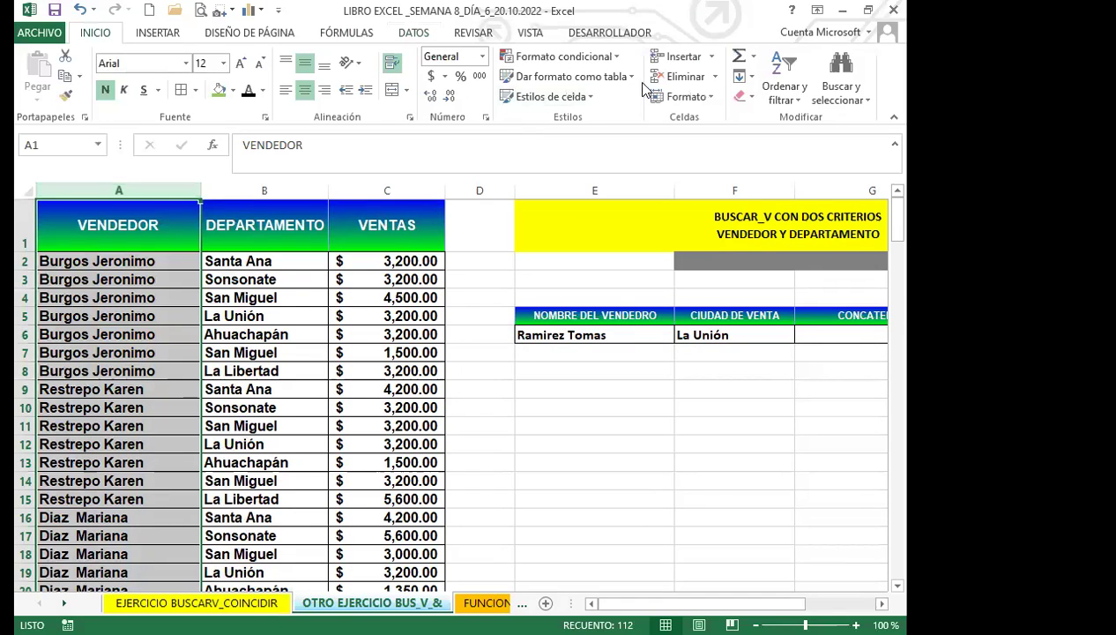
pyautogui.click(679, 56)
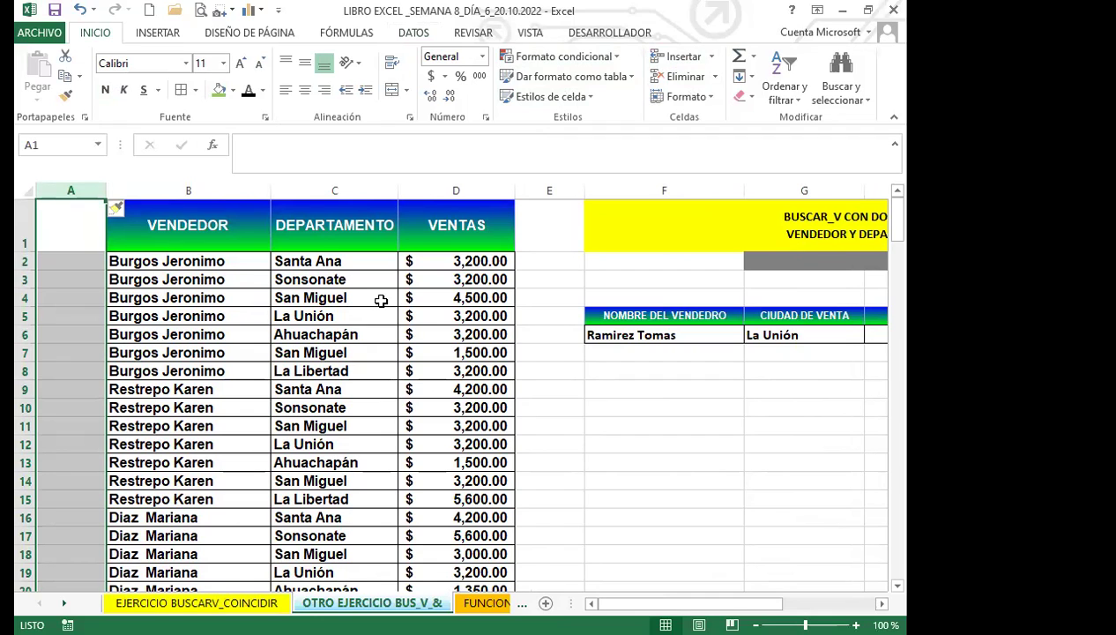
# Title the new column CONCATENAR in A1, copy the VENDEDOR header's formatting onto it, and widen column A to fit the title
pyautogui.click(72, 238)
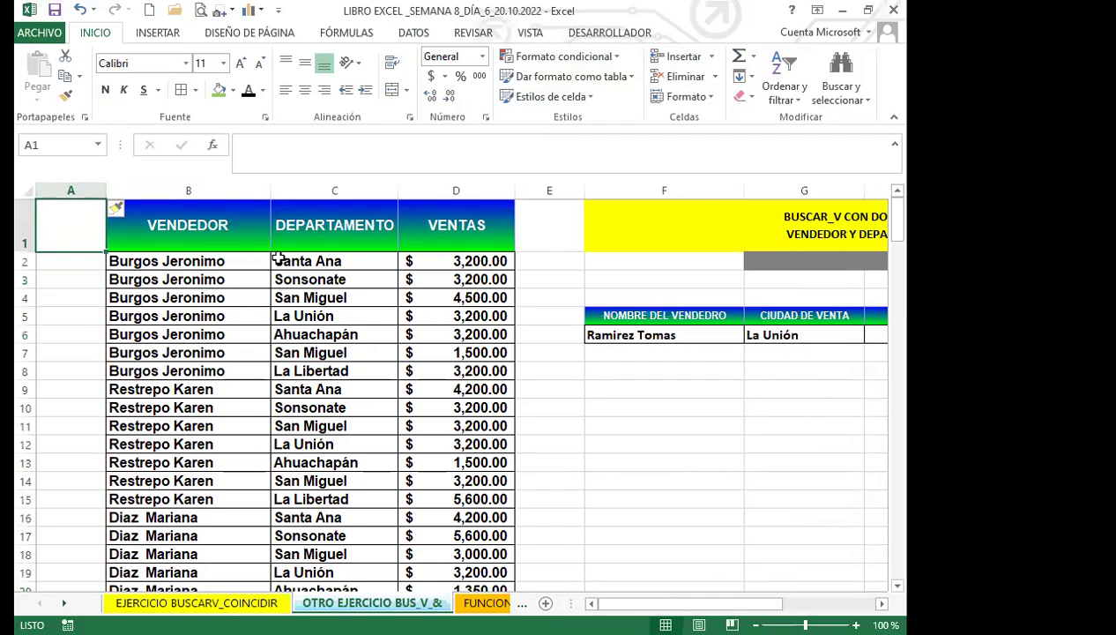
pyautogui.write('CONCATENAR')
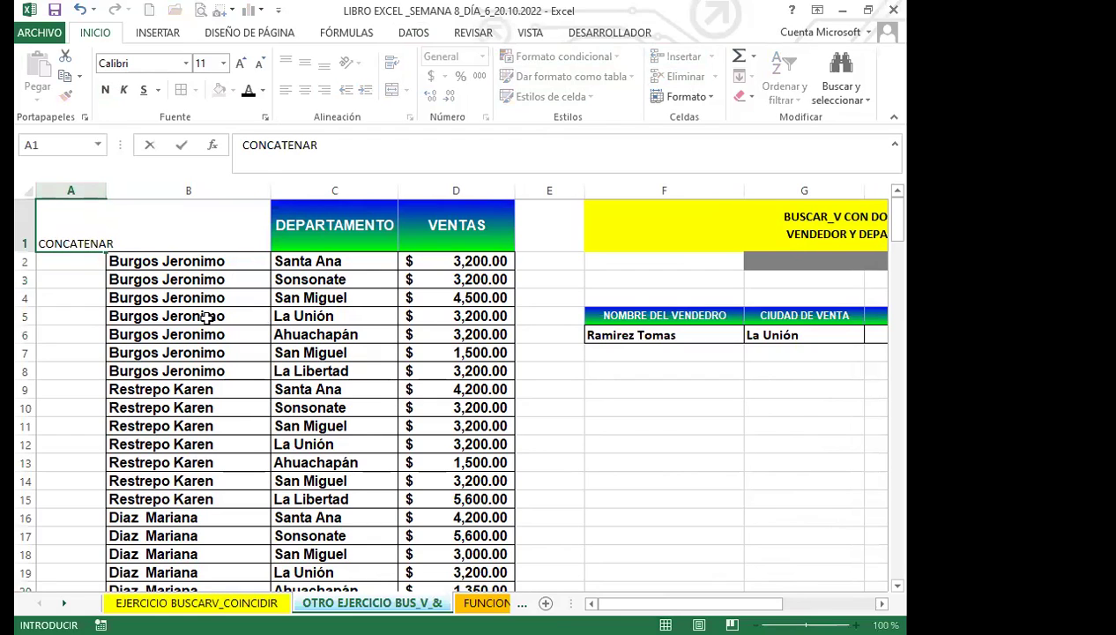
pyautogui.click(199, 314)
pyautogui.click(128, 220)
pyautogui.click(65, 95)
pyautogui.click(66, 226)
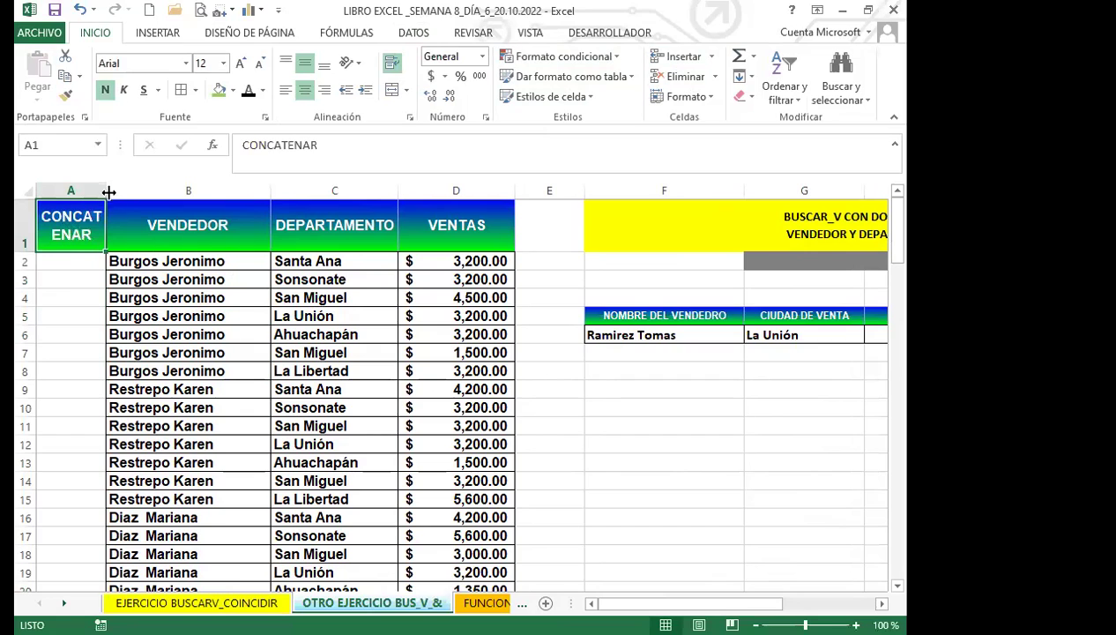
pyautogui.moveTo(109, 190); pyautogui.dragTo(138, 188)
pyautogui.doubleClick(131, 188)
# Enter =CONCATENAR(B2;" ";C2) in A2 to join vendor and department, and fit column A's width to the text
pyautogui.click(104, 265)
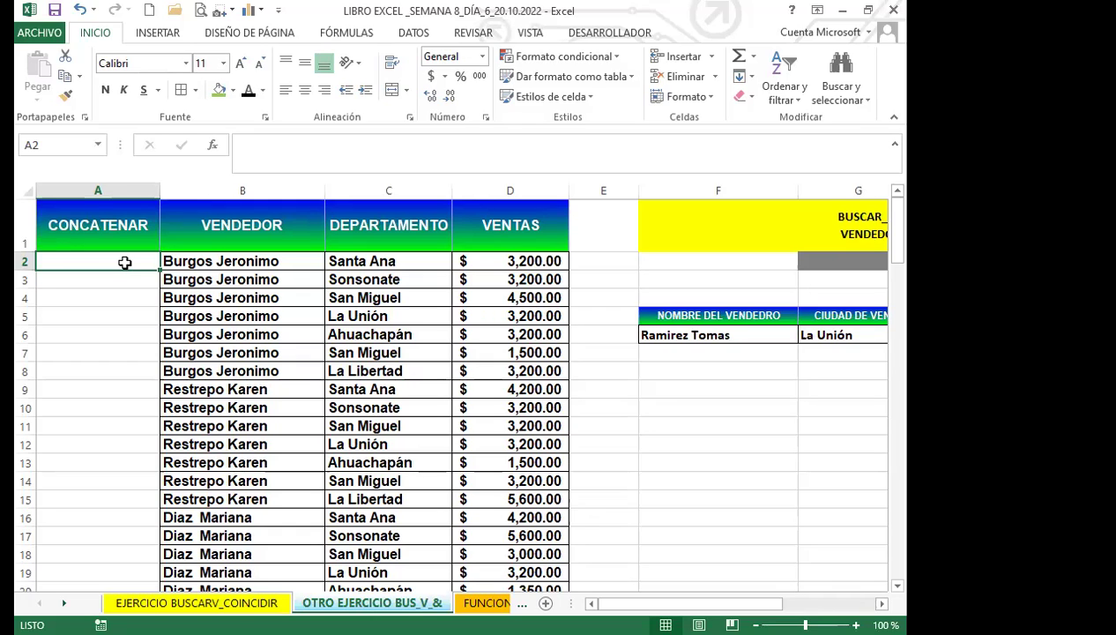
pyautogui.write('=C')
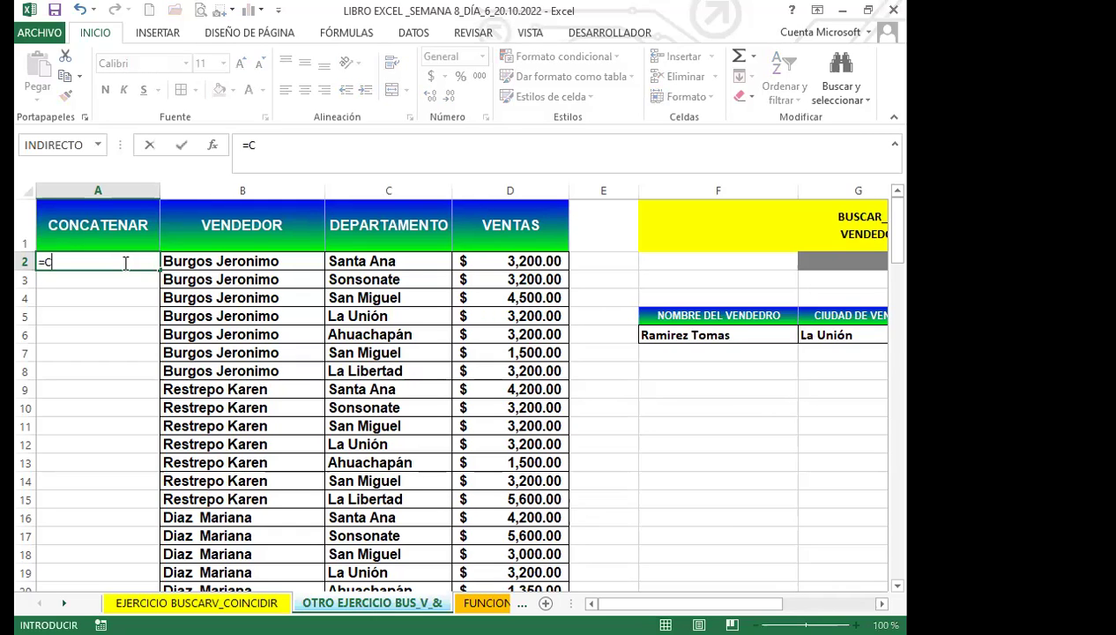
pyautogui.write('ON')
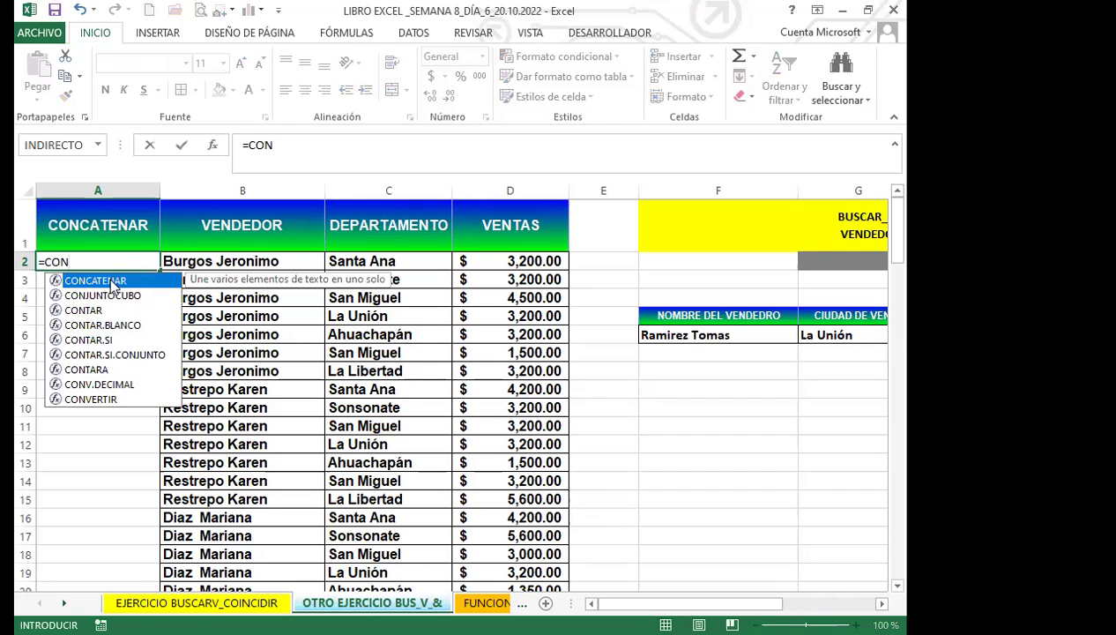
pyautogui.doubleClick(111, 283)
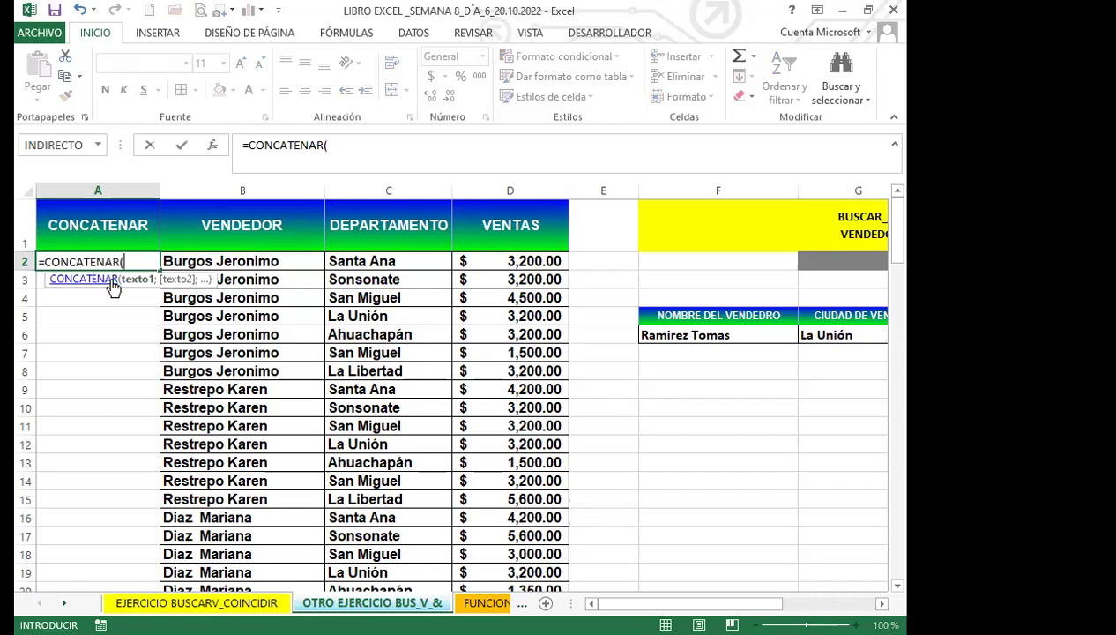
pyautogui.click(265, 264)
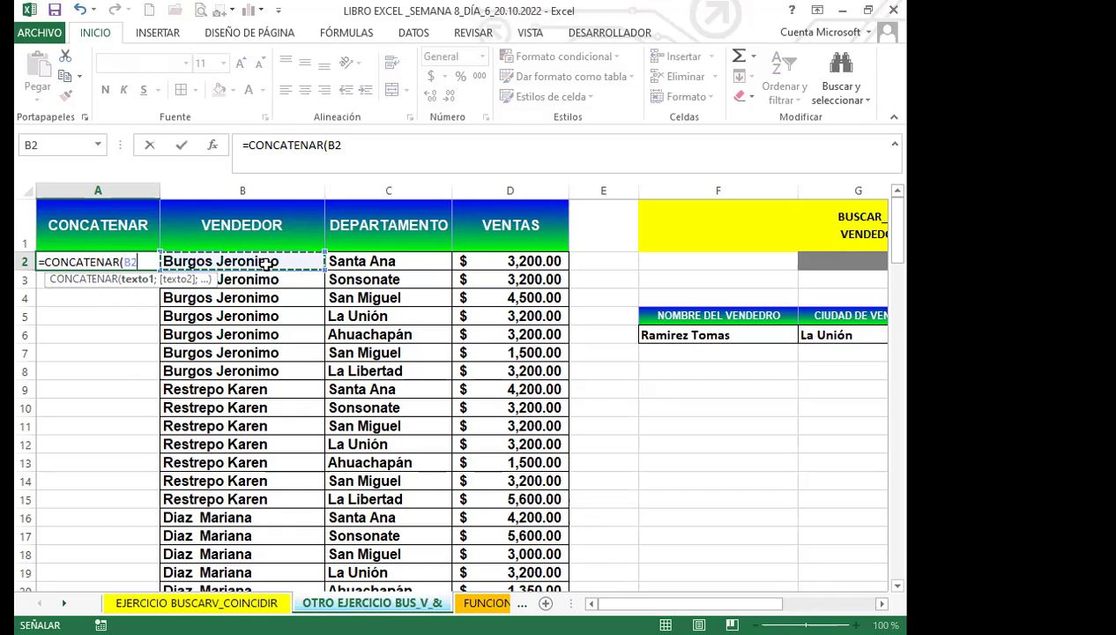
pyautogui.write(';')
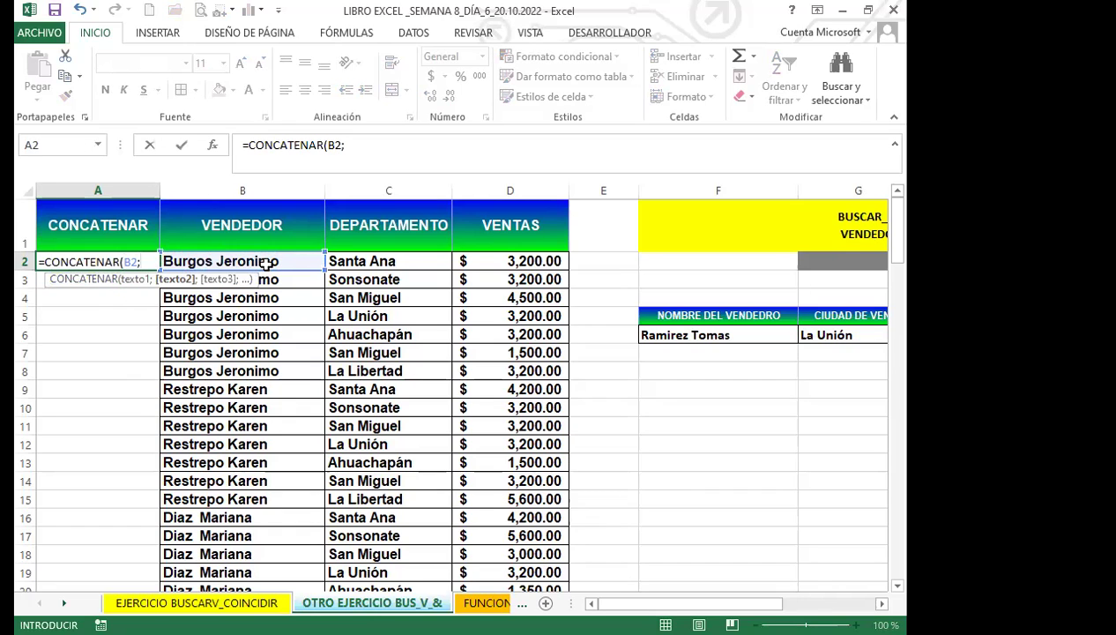
pyautogui.write('" ";')
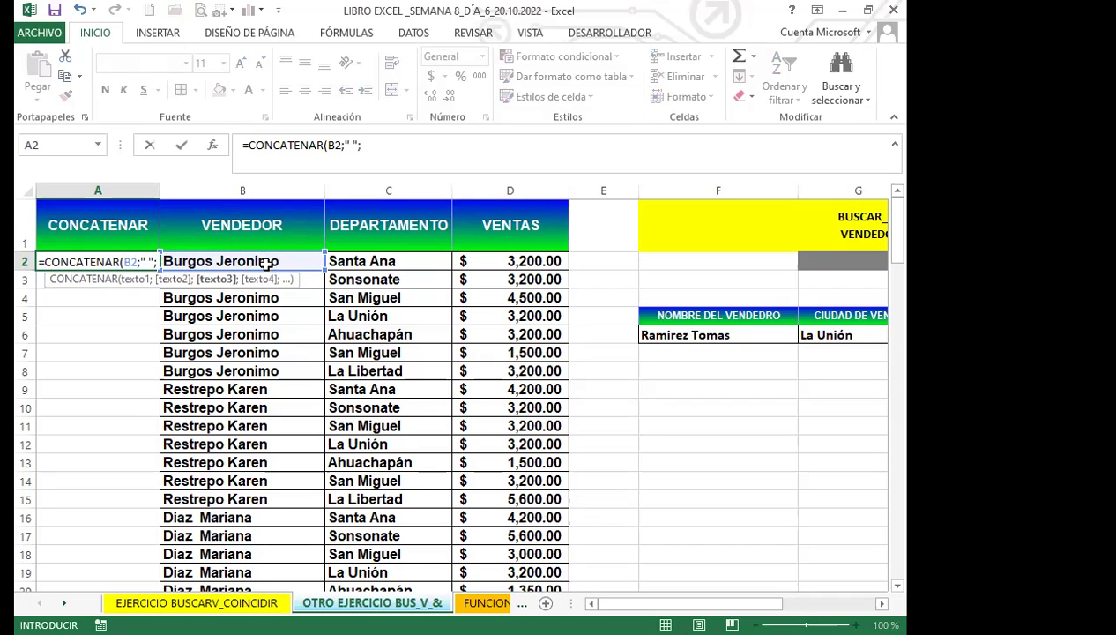
pyautogui.click(366, 263)
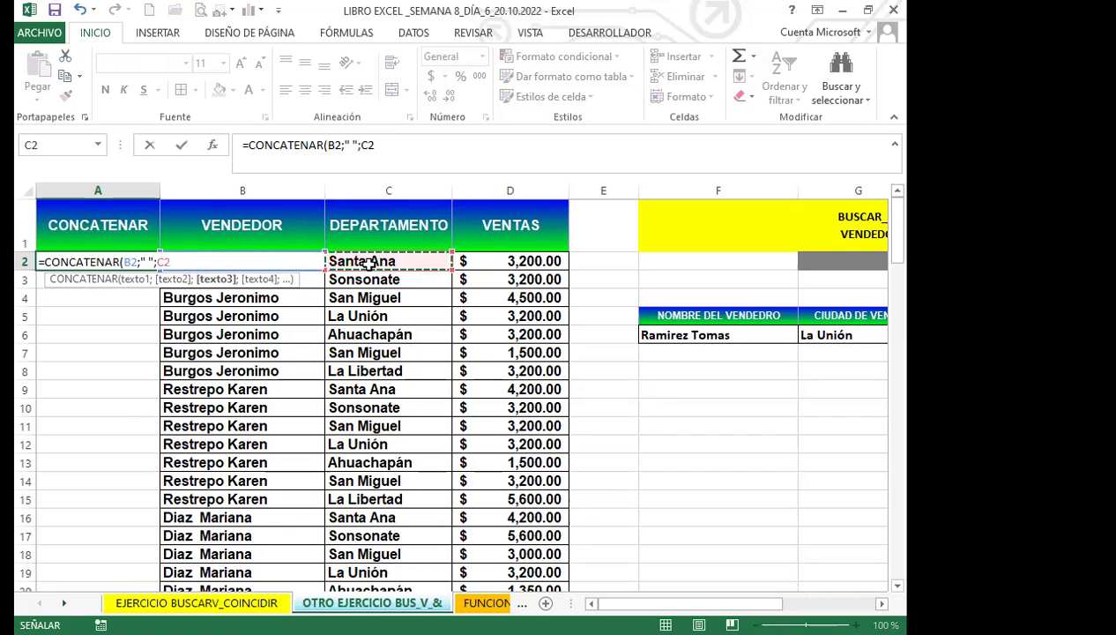
pyautogui.press('Return')
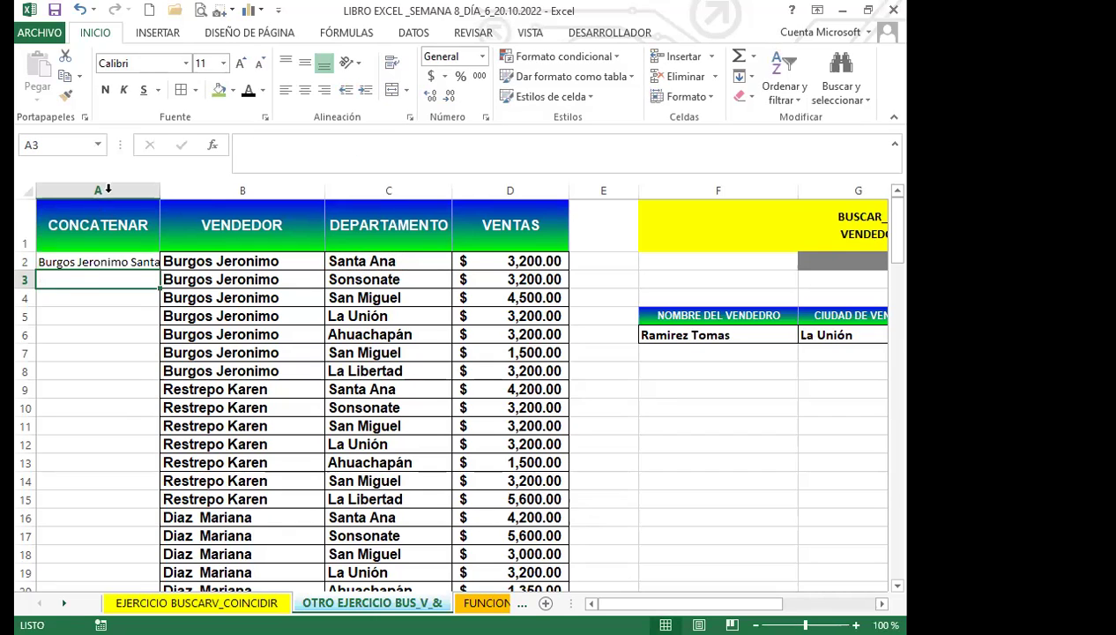
pyautogui.doubleClick(163, 191)
pyautogui.click(150, 263)
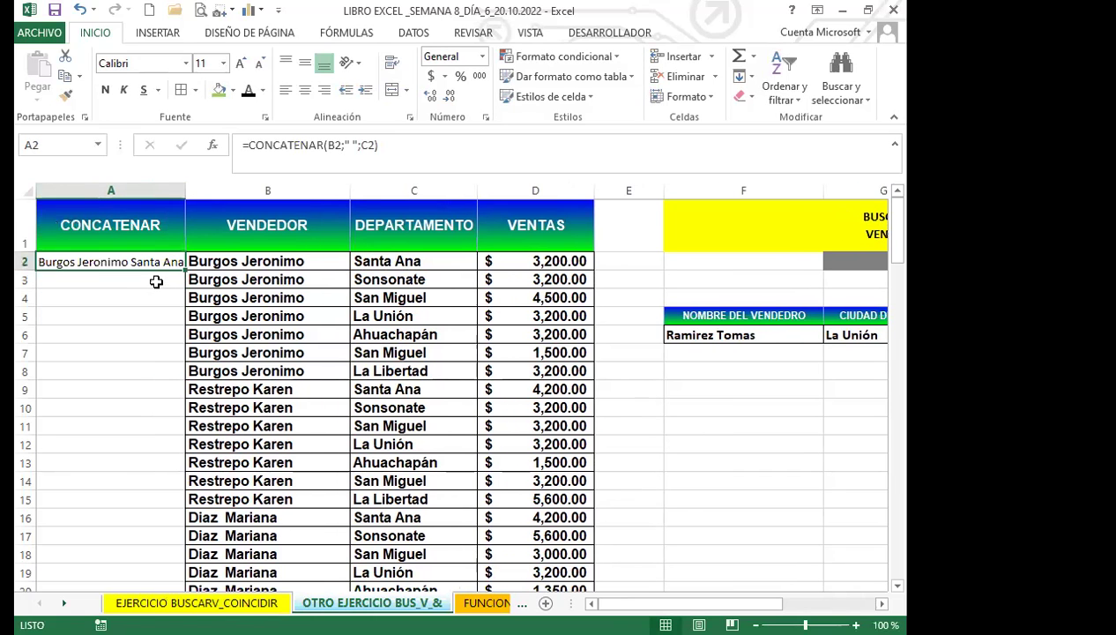
# Fill the CONCATENAR formula from A2 down to the last data row and check the joined text against its source cells
pyautogui.doubleClick(184, 270)
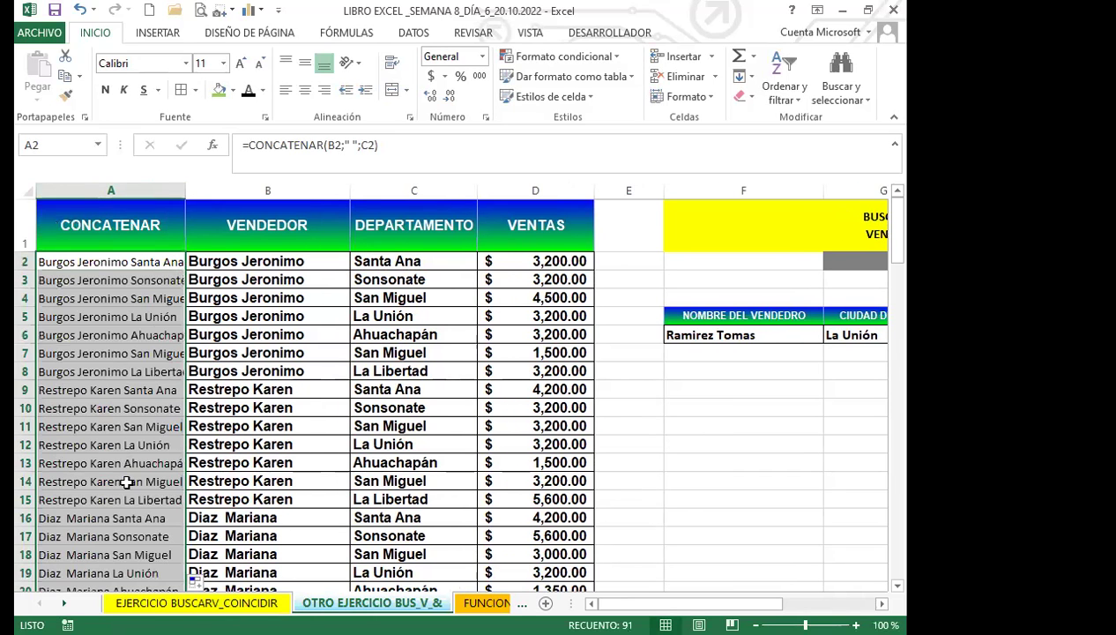
pyautogui.scroll(-11, 129, 483)
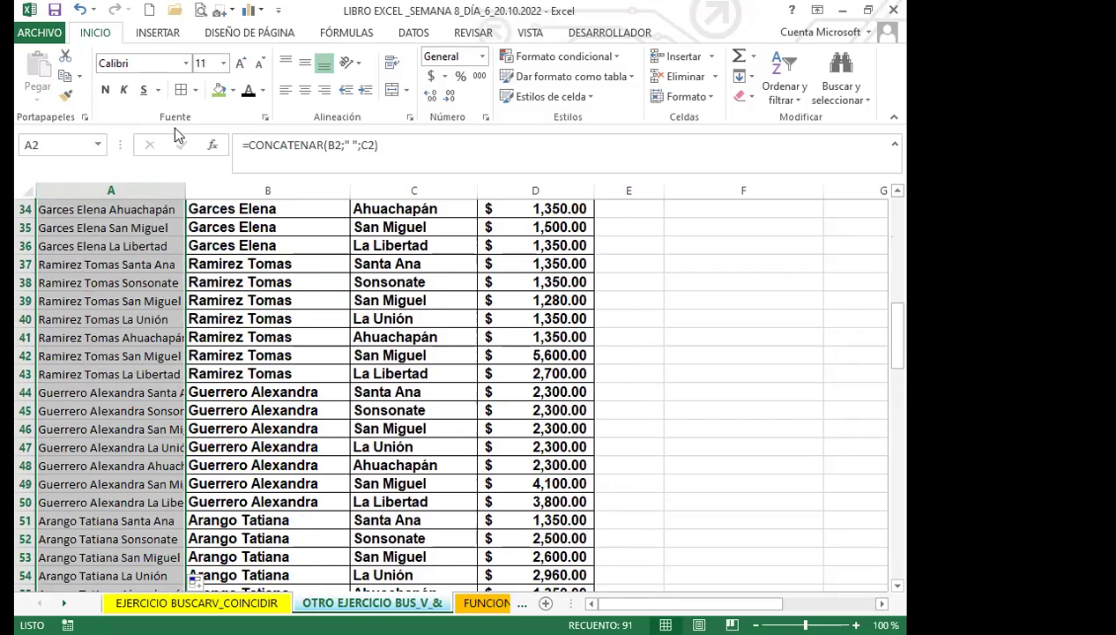
pyautogui.scroll(11, 75, 333)
pyautogui.click(95, 336)
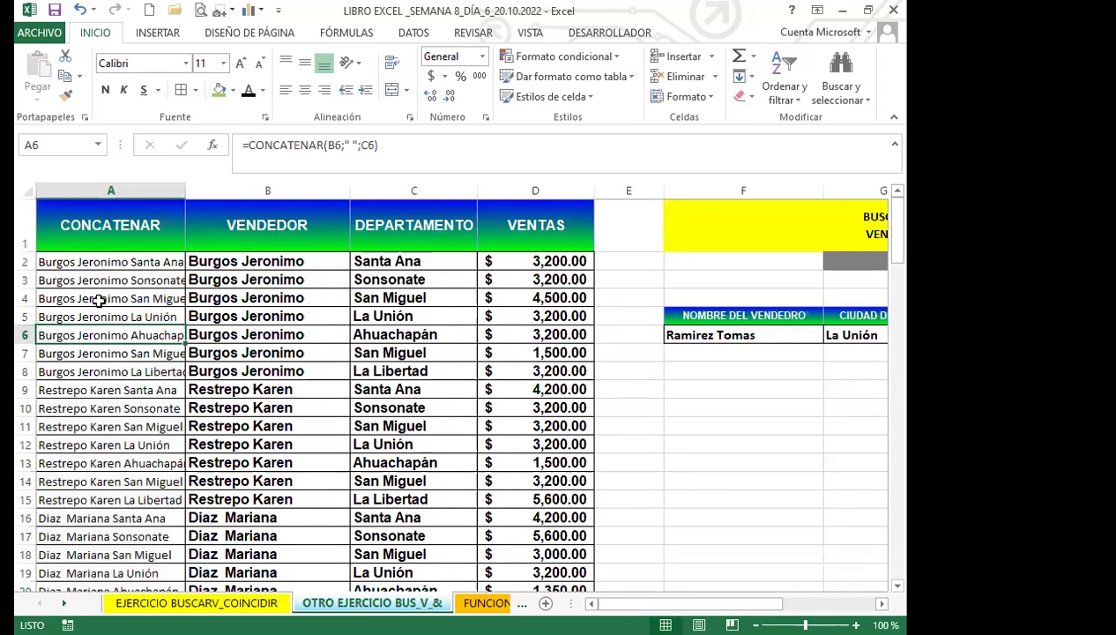
pyautogui.click(93, 265)
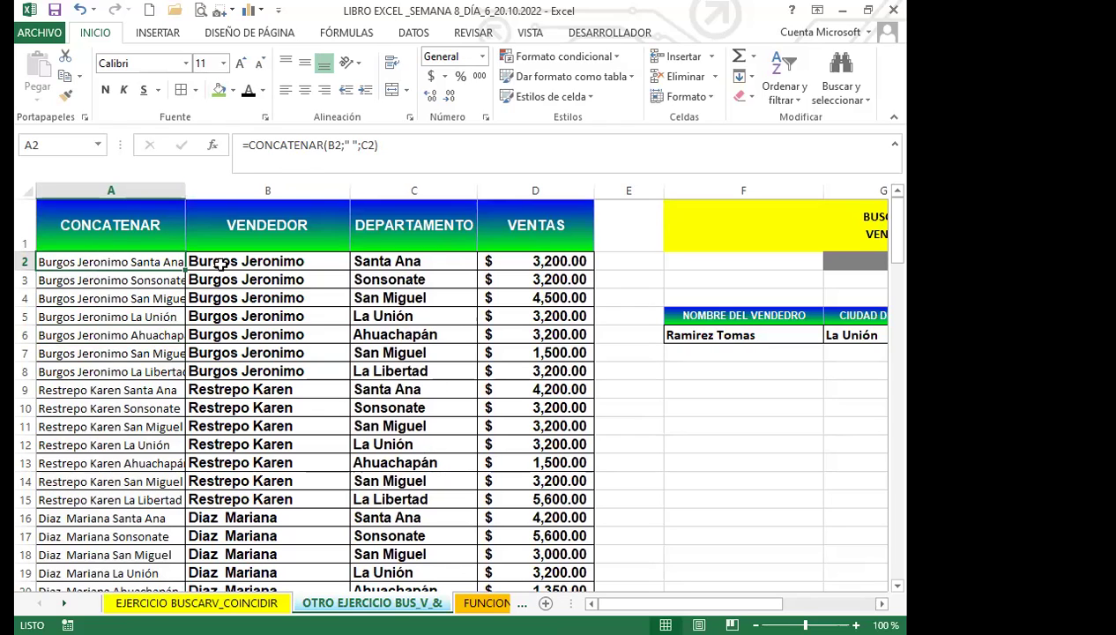
pyautogui.click(252, 261)
pyautogui.press('Tab')
pyautogui.press('Return')
pyautogui.click(386, 263)
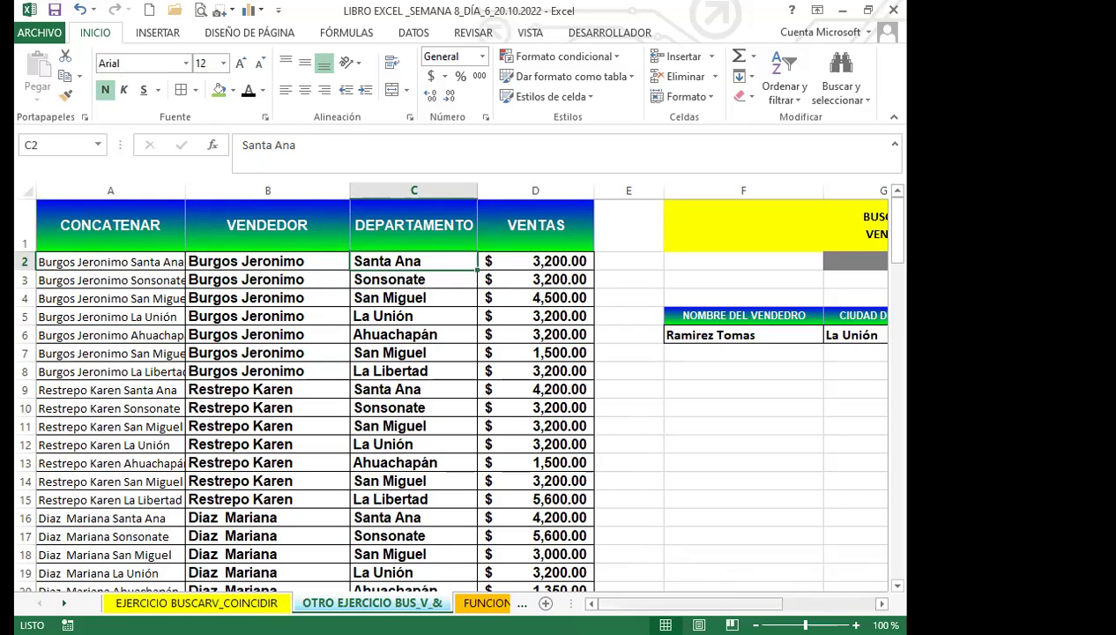
# Choose the first vendor on the list in F6 and Santa Ana as the sales city in G6
pyautogui.hscroll(3, 681, 349)
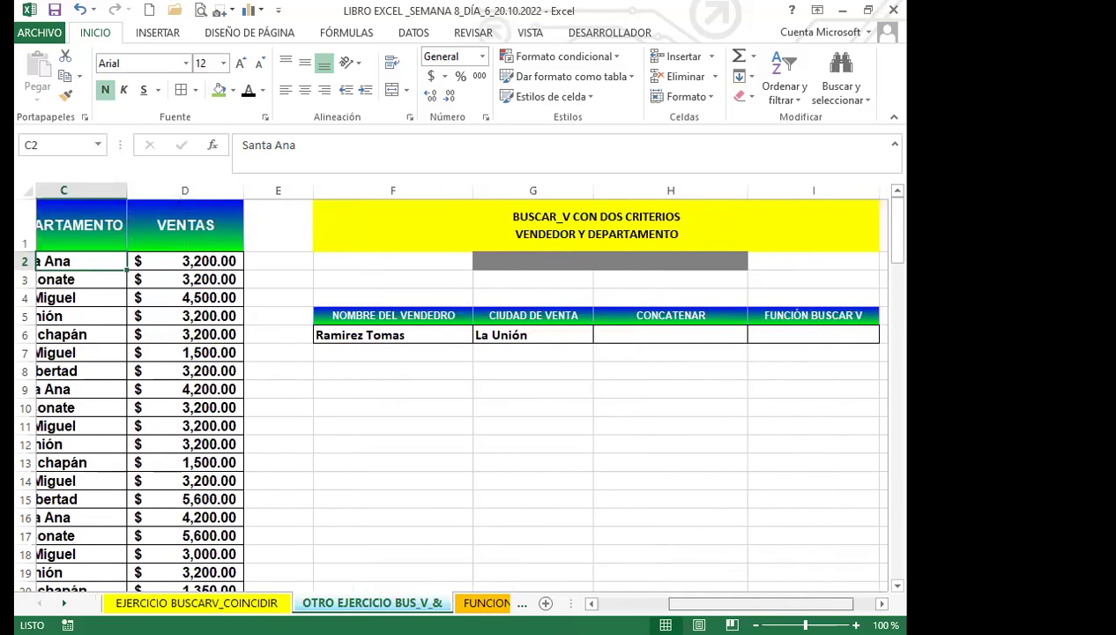
pyautogui.click(681, 342)
pyautogui.click(474, 341)
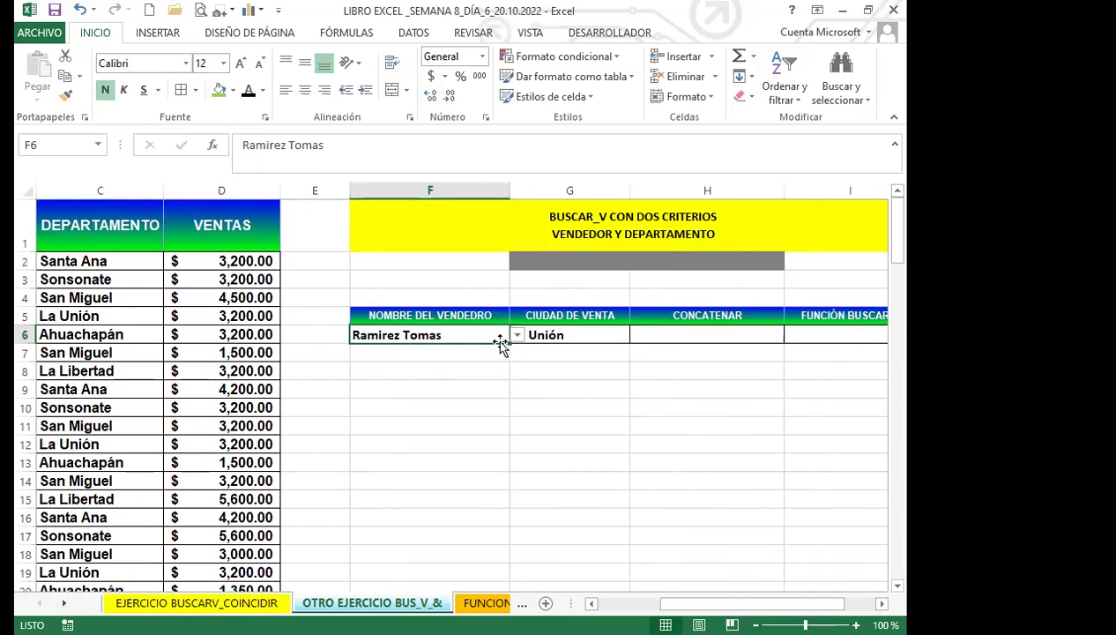
pyautogui.click(517, 337)
pyautogui.click(410, 350)
pyautogui.click(517, 336)
pyautogui.scroll(2, 515, 370)
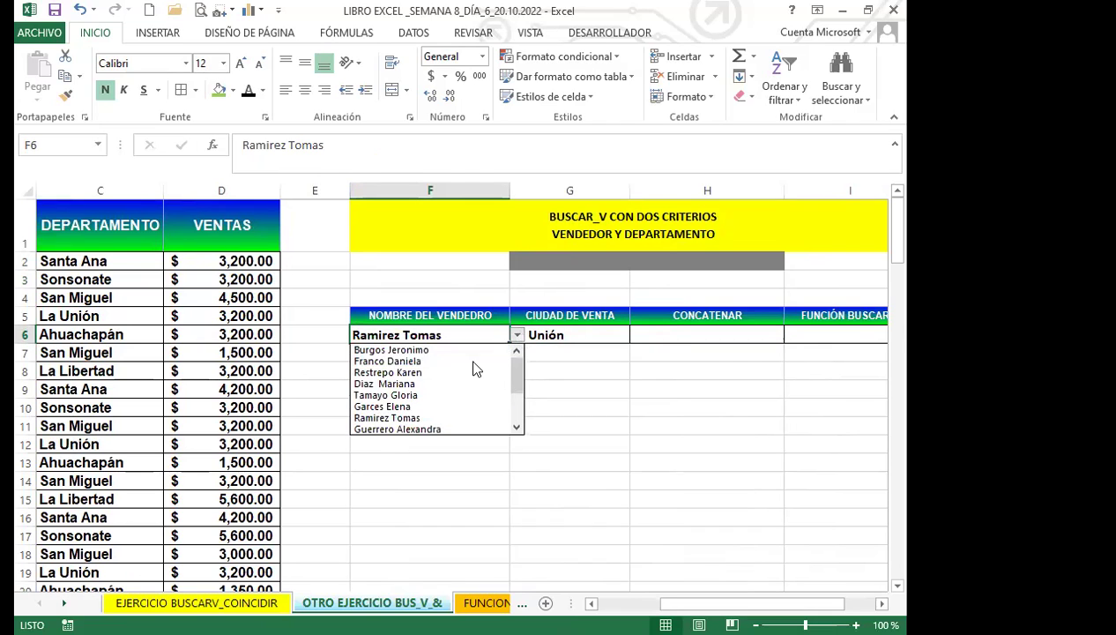
pyautogui.press('Escape')
pyautogui.click(566, 336)
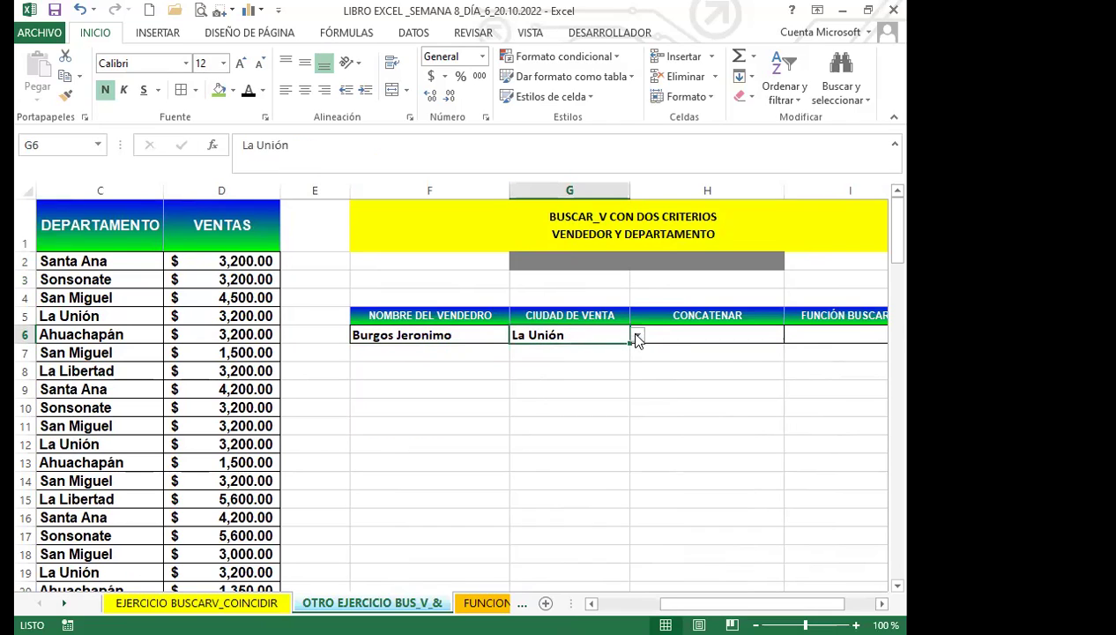
pyautogui.click(636, 335)
pyautogui.click(516, 350)
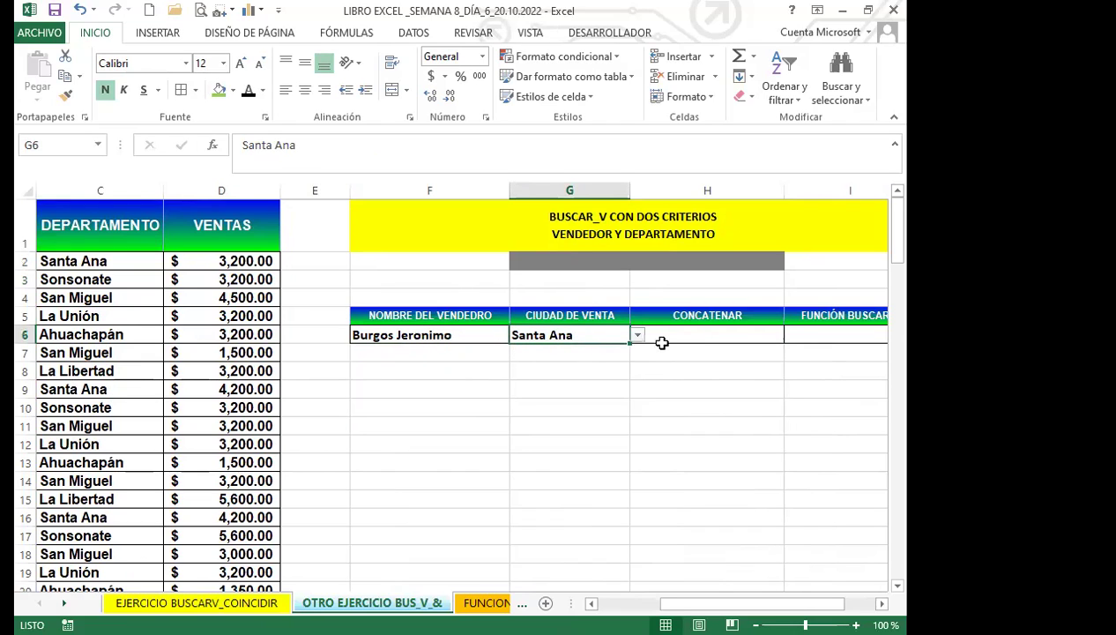
# Enter =CONCATENAR(F6;" ") in H6, under the CONCATENAR heading of the lookup table
pyautogui.click(696, 333)
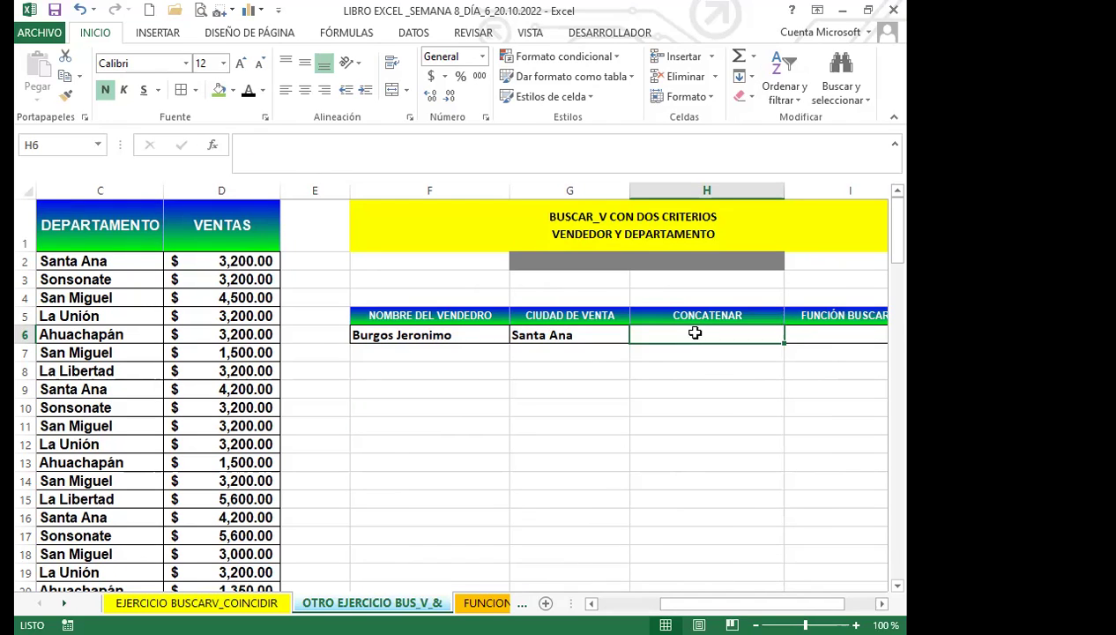
pyautogui.write('=CONCA')
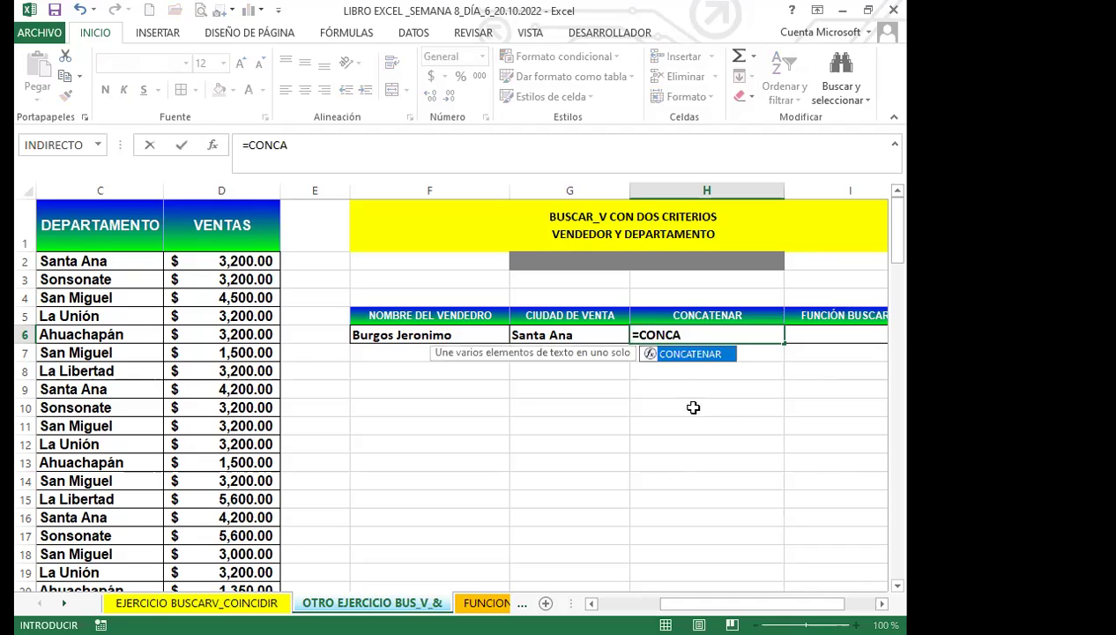
pyautogui.doubleClick(700, 355)
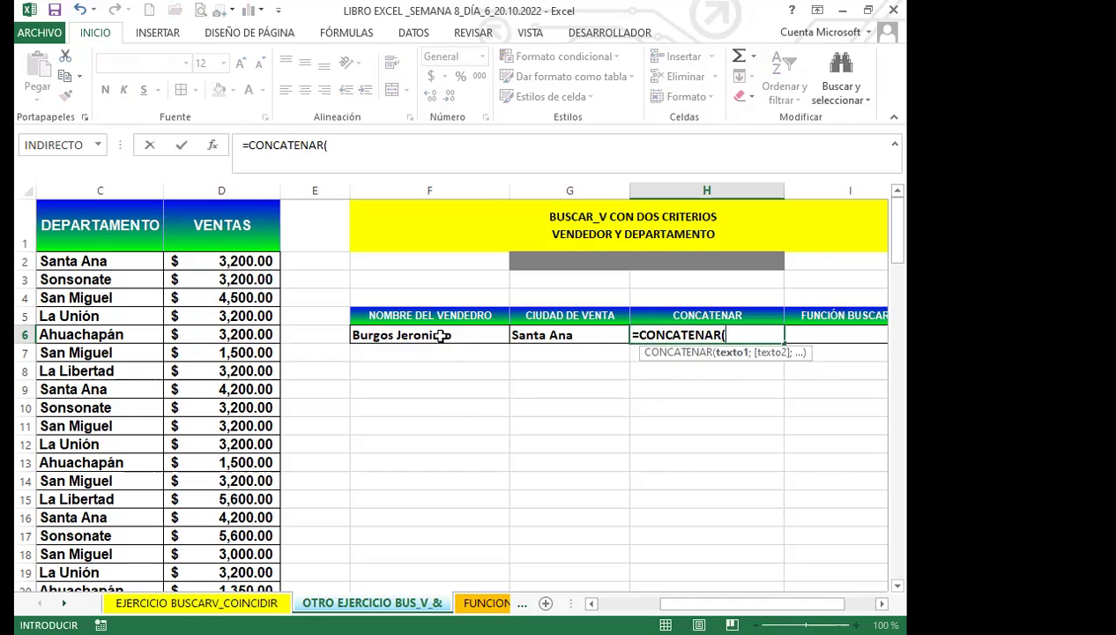
pyautogui.click(440, 335)
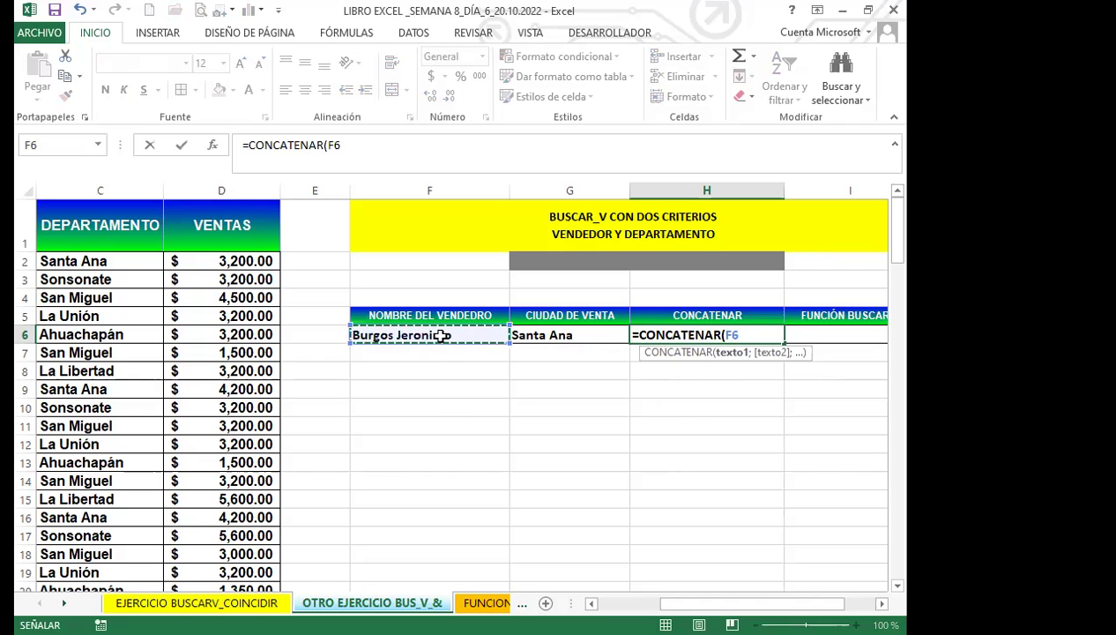
pyautogui.write(';')
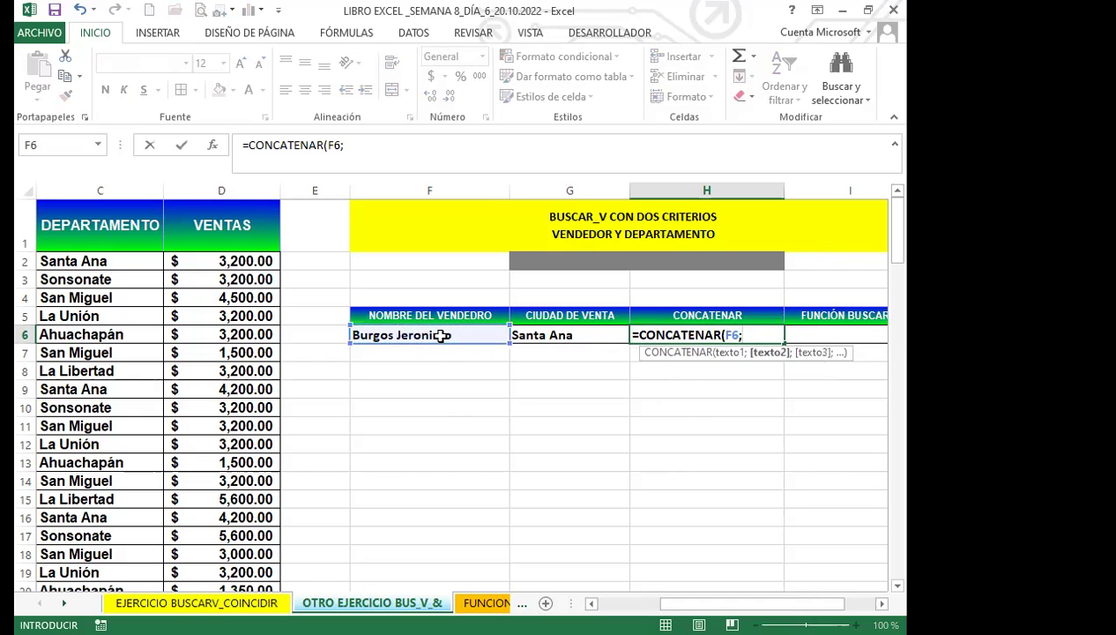
pyautogui.write('" "')
pyautogui.click(573, 335)
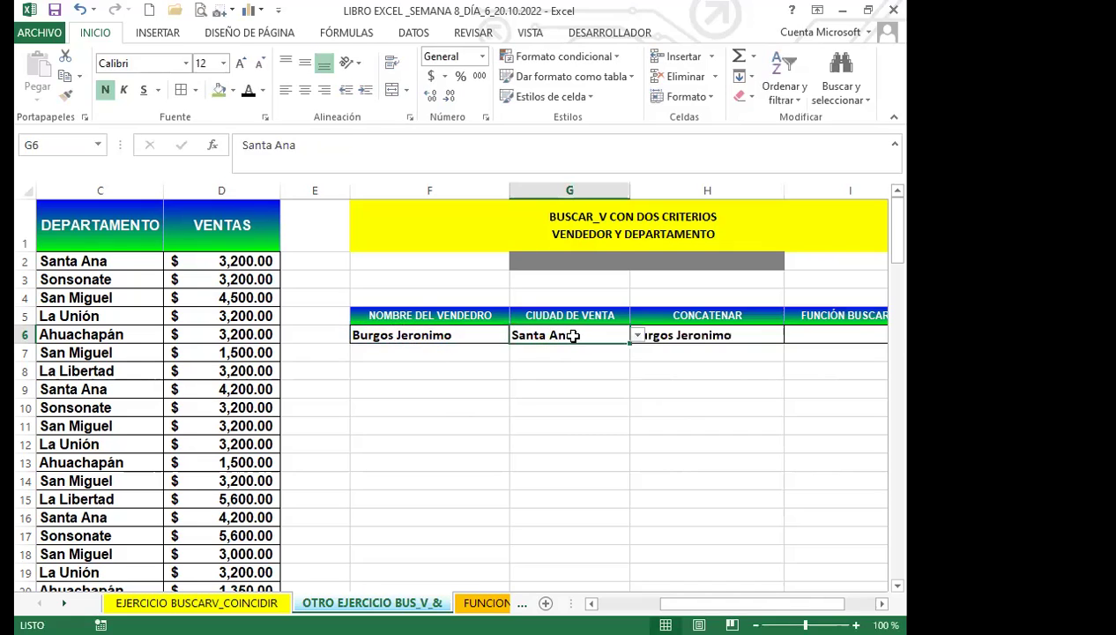
# Add the sales city to the H6 formula, making it =CONCATENAR(F6;" ";G6), and widen column H to fit the text
pyautogui.click(719, 335)
pyautogui.doubleClick(716, 335)
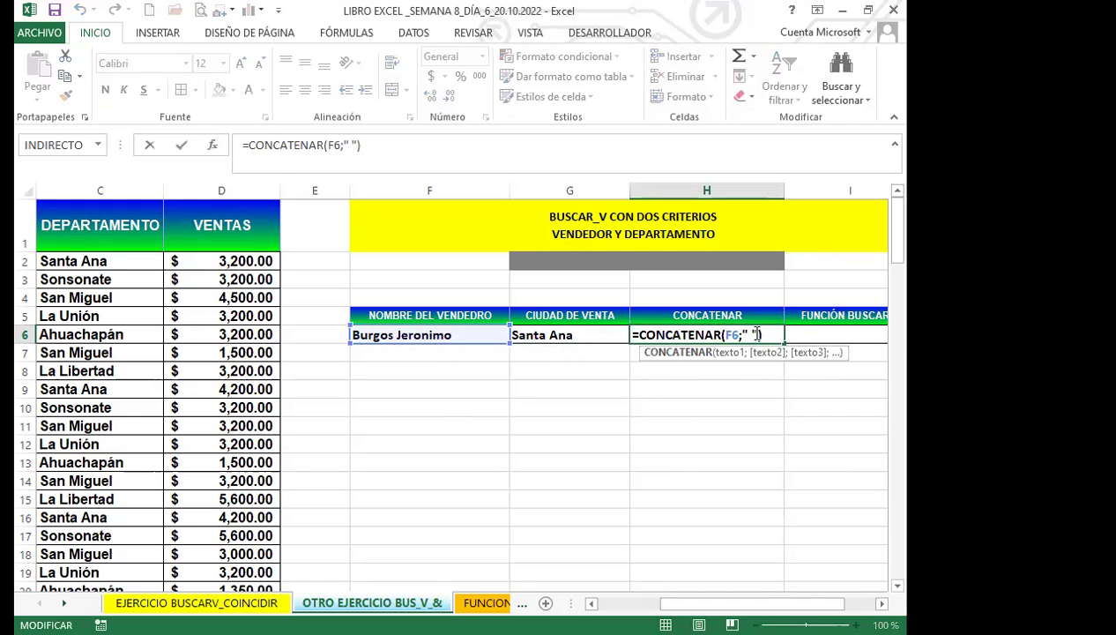
pyautogui.write(';')
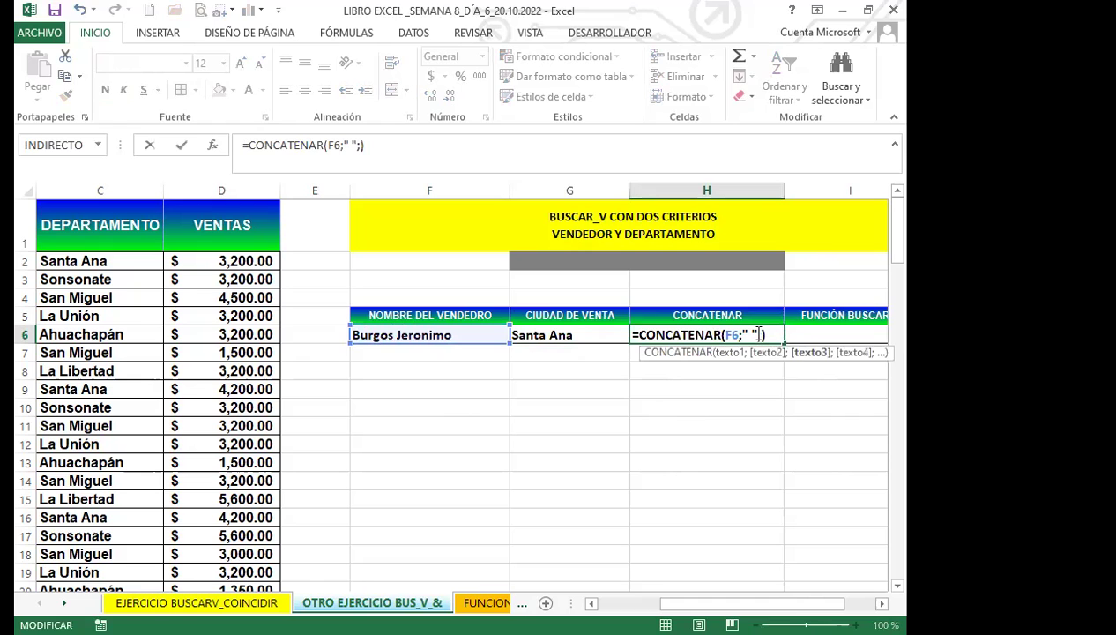
pyautogui.click(586, 337)
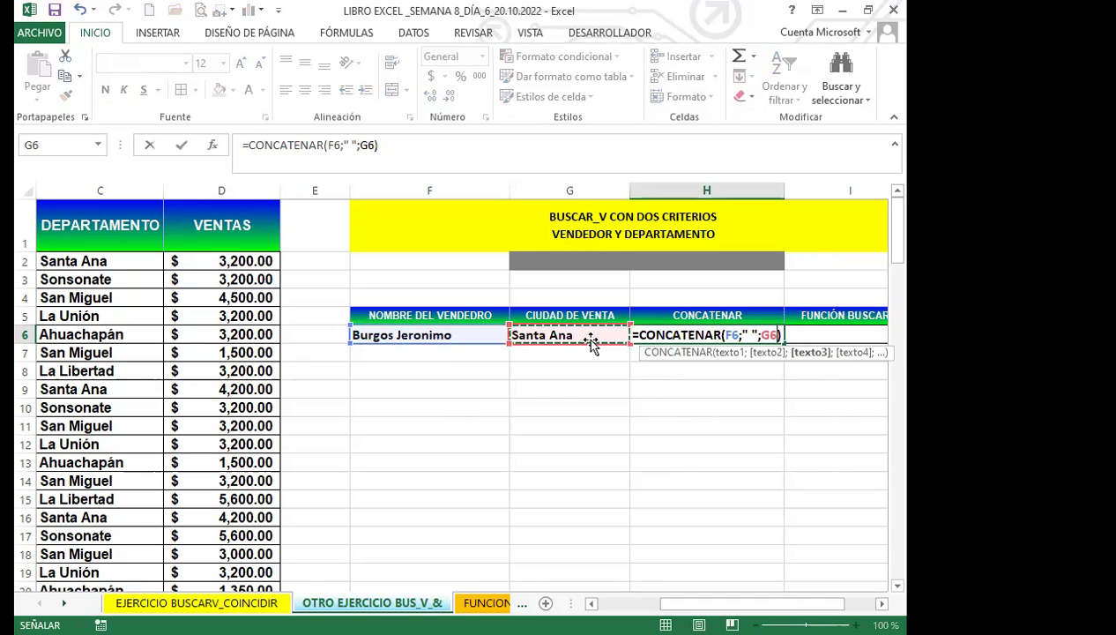
pyautogui.press('Return')
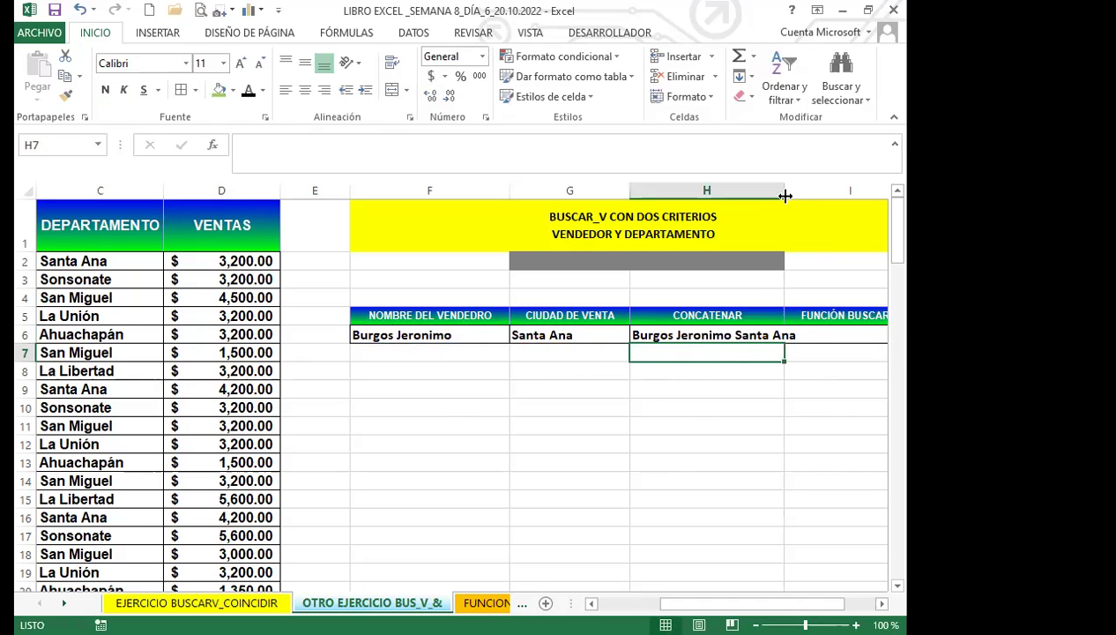
pyautogui.moveTo(783, 191); pyautogui.dragTo(806, 191)
pyautogui.click(644, 334)
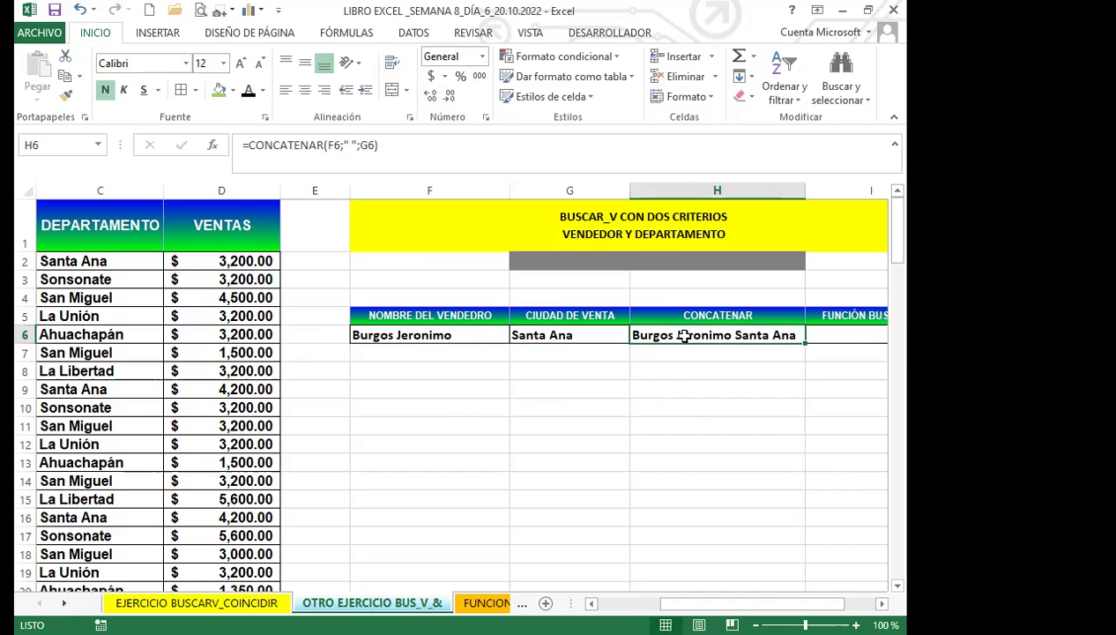
# Test the joined text in H6 by changing the sales city in G6 to Ahuachapán, San Miguel, Sonsonate and finally La Libertad
pyautogui.click(486, 335)
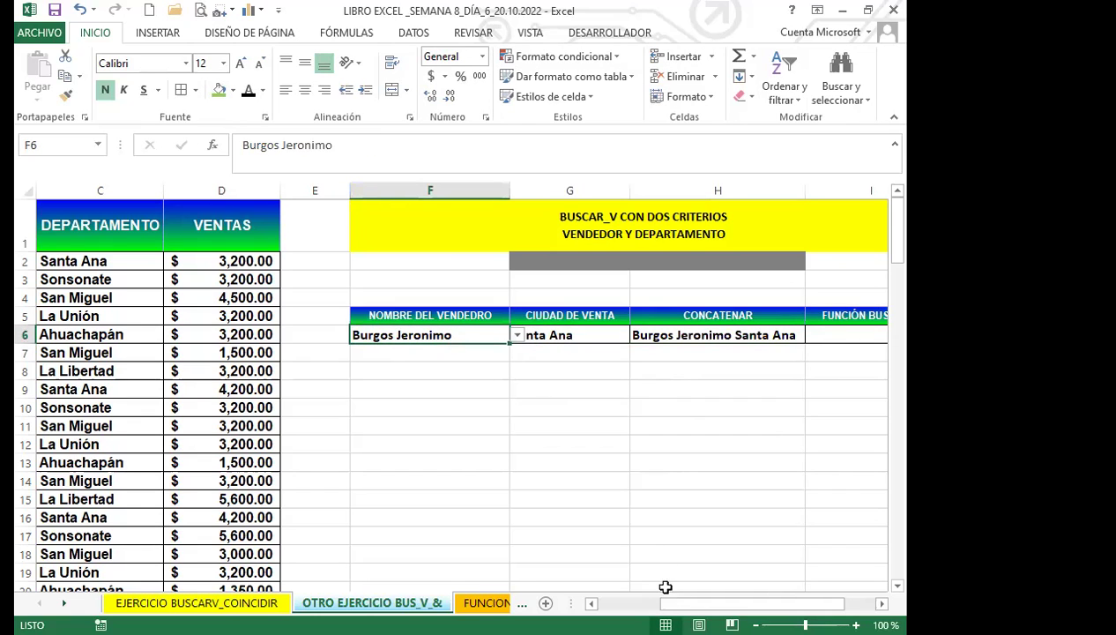
pyautogui.hscroll(-2, 352, 370)
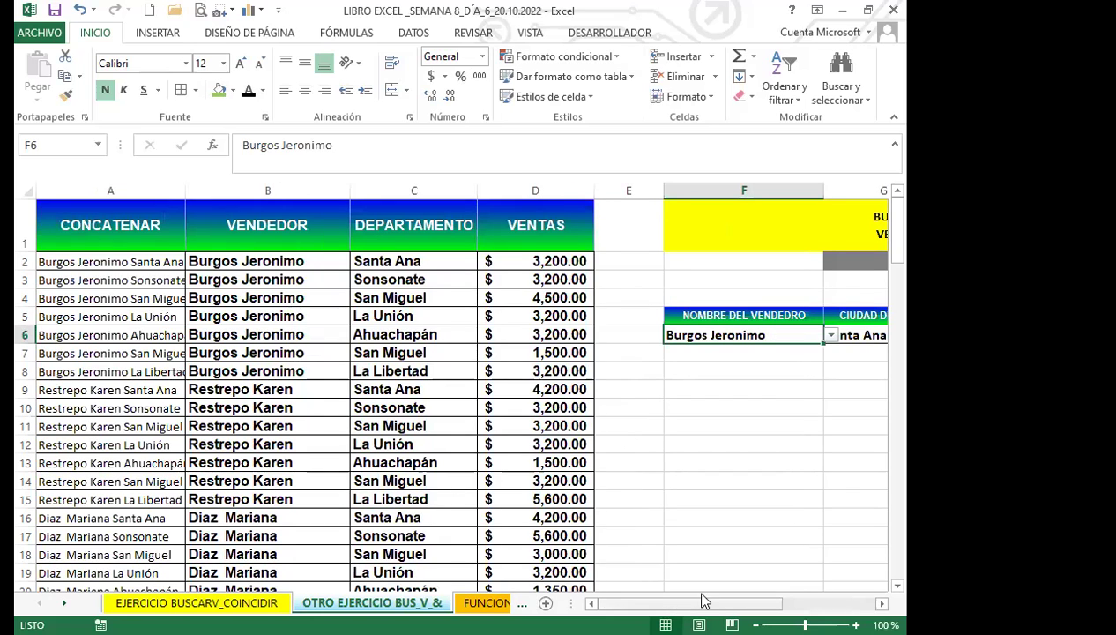
pyautogui.moveTo(705, 601); pyautogui.dragTo(772, 601)
pyautogui.click(568, 335)
pyautogui.click(637, 336)
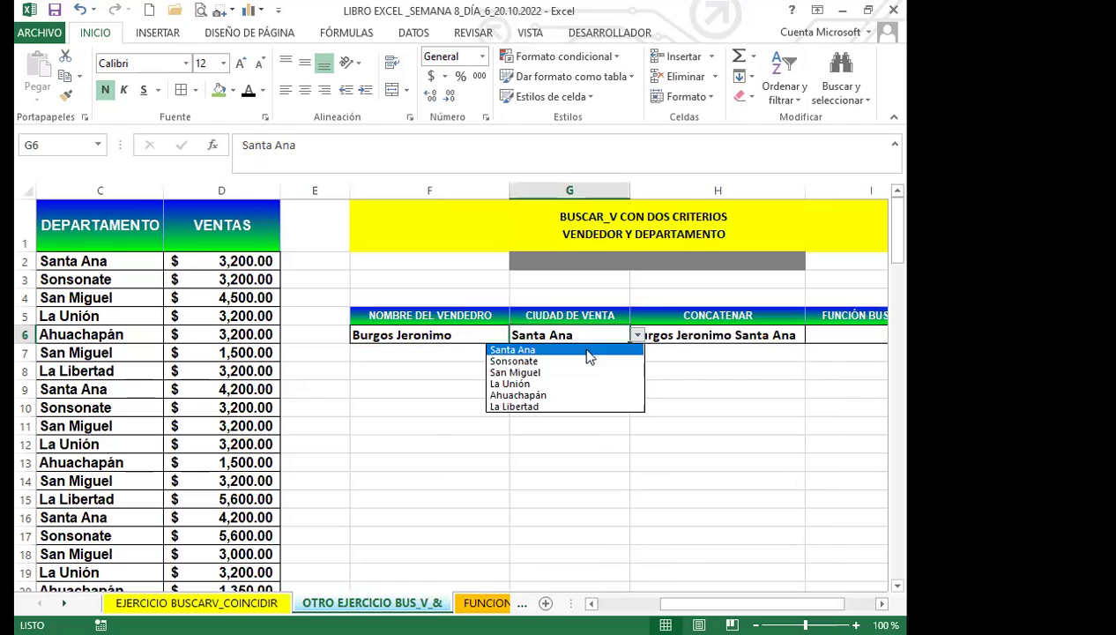
pyautogui.click(527, 396)
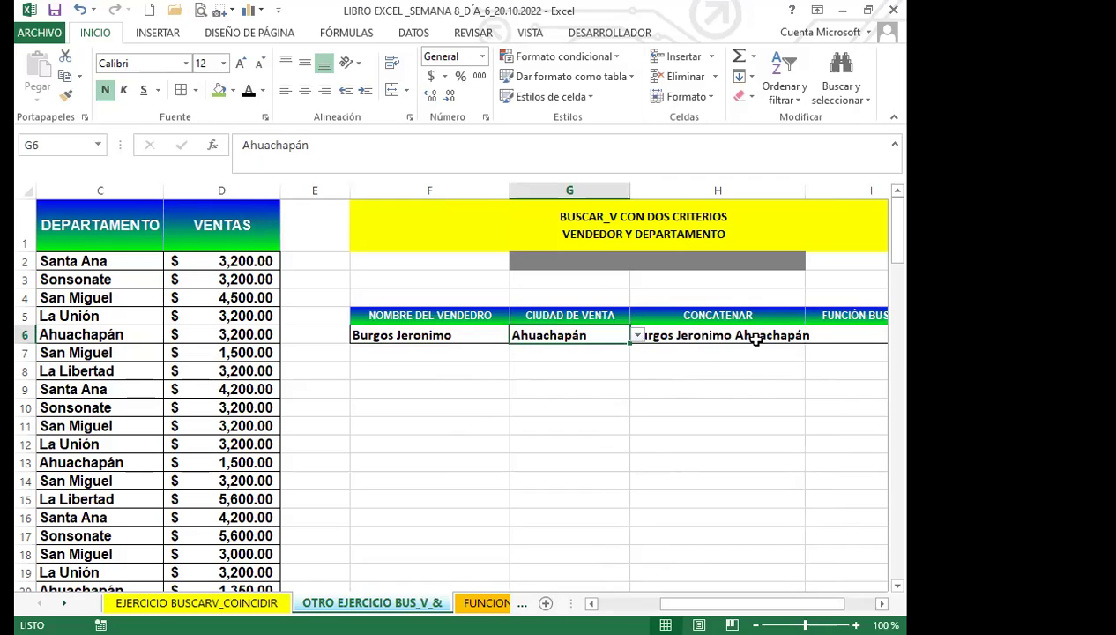
pyautogui.click(636, 336)
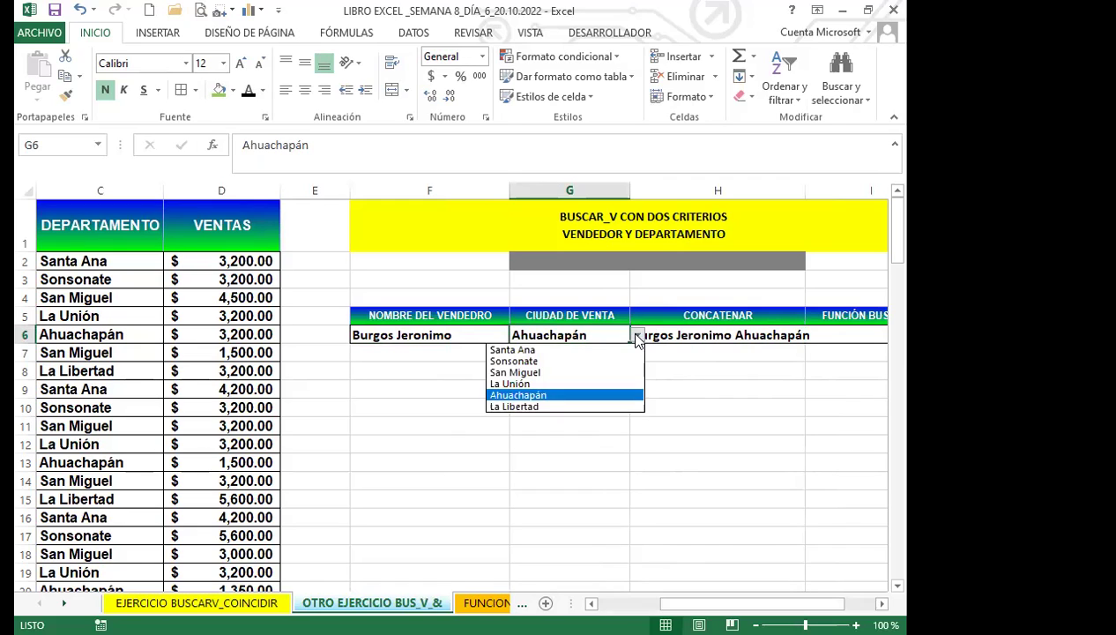
pyautogui.click(551, 372)
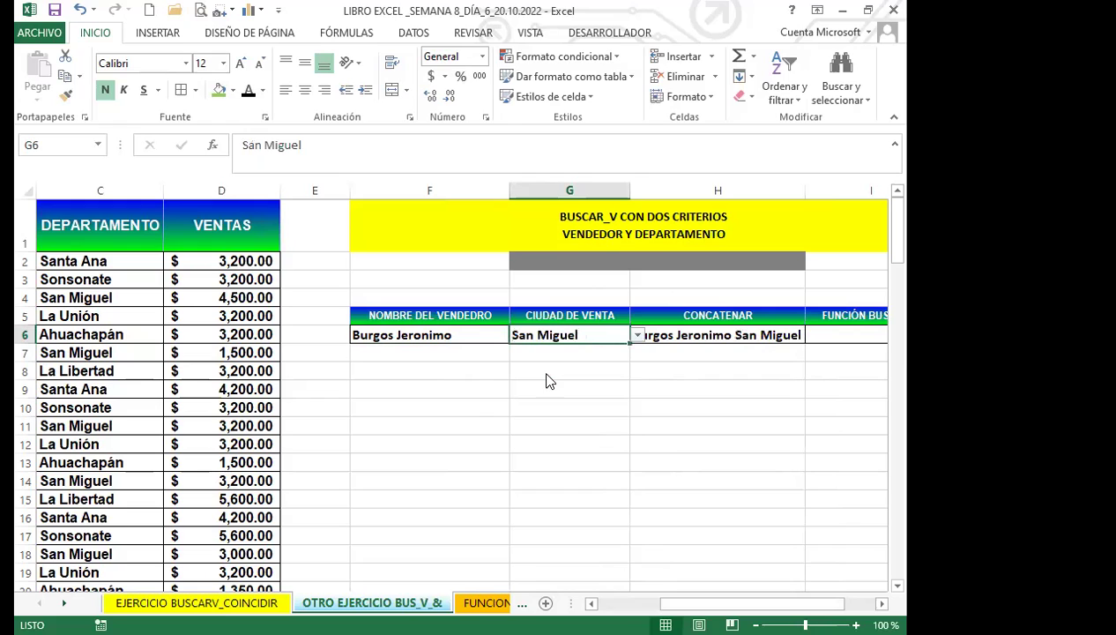
pyautogui.click(636, 336)
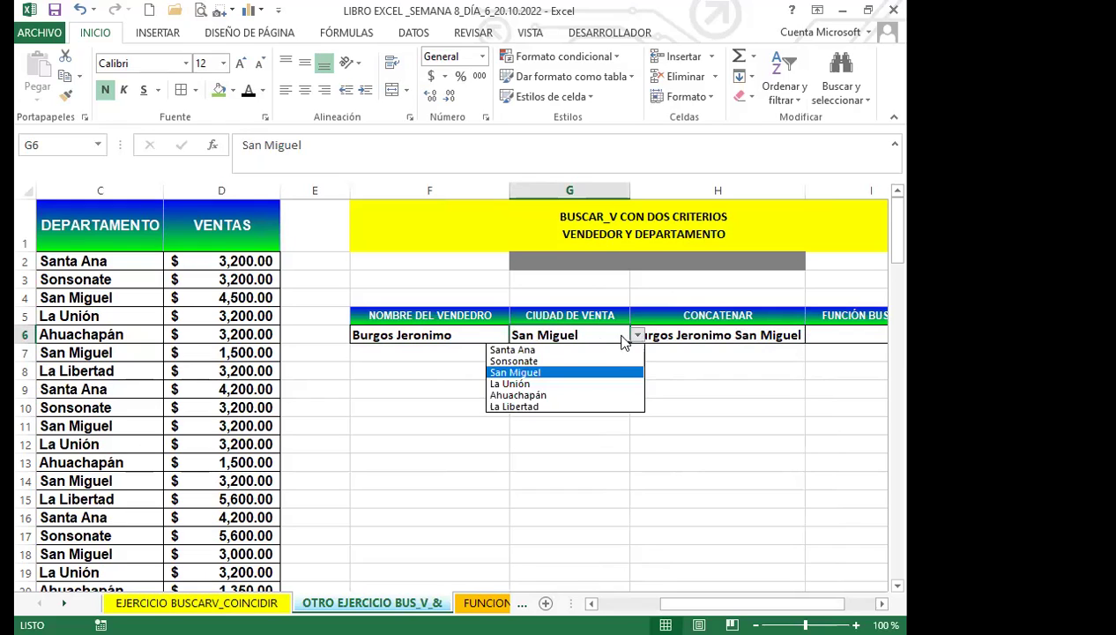
pyautogui.click(524, 360)
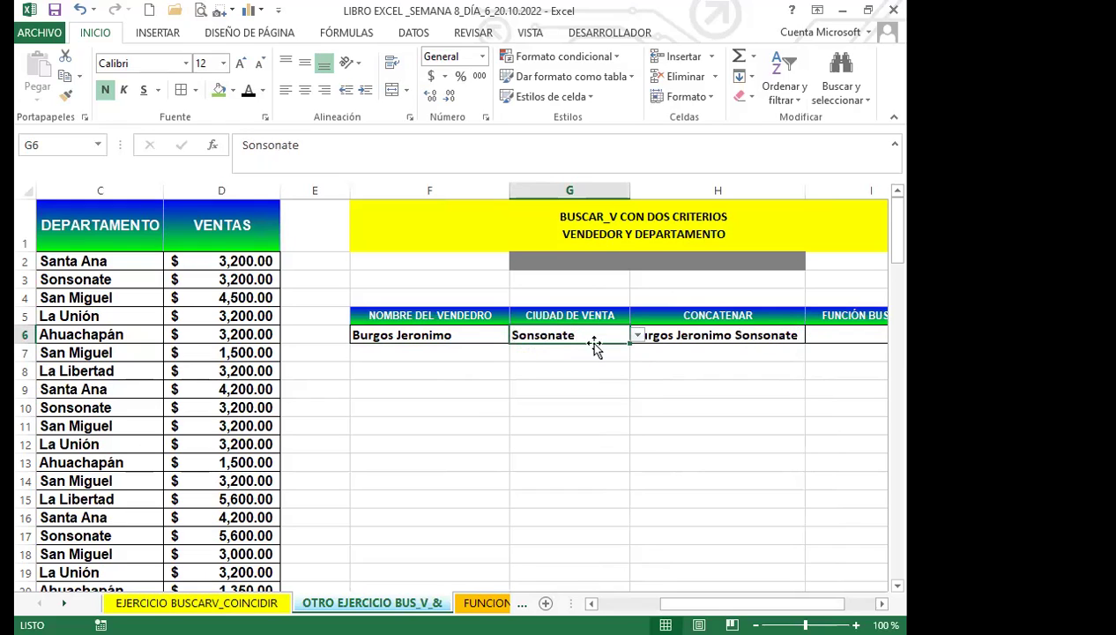
pyautogui.click(636, 336)
pyautogui.click(521, 408)
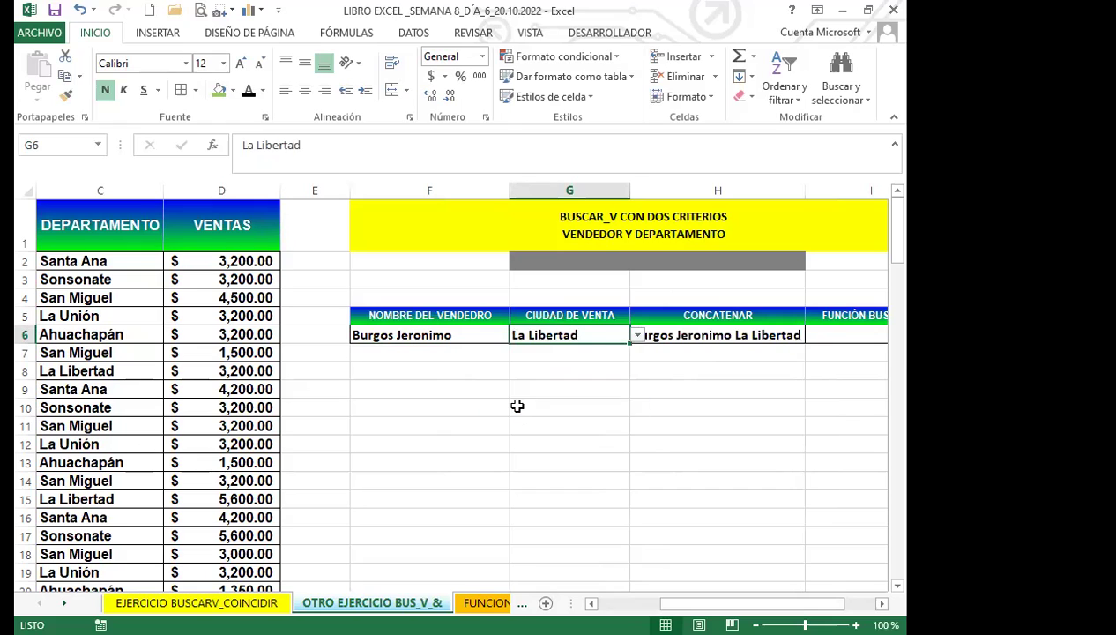
pyautogui.click(695, 345)
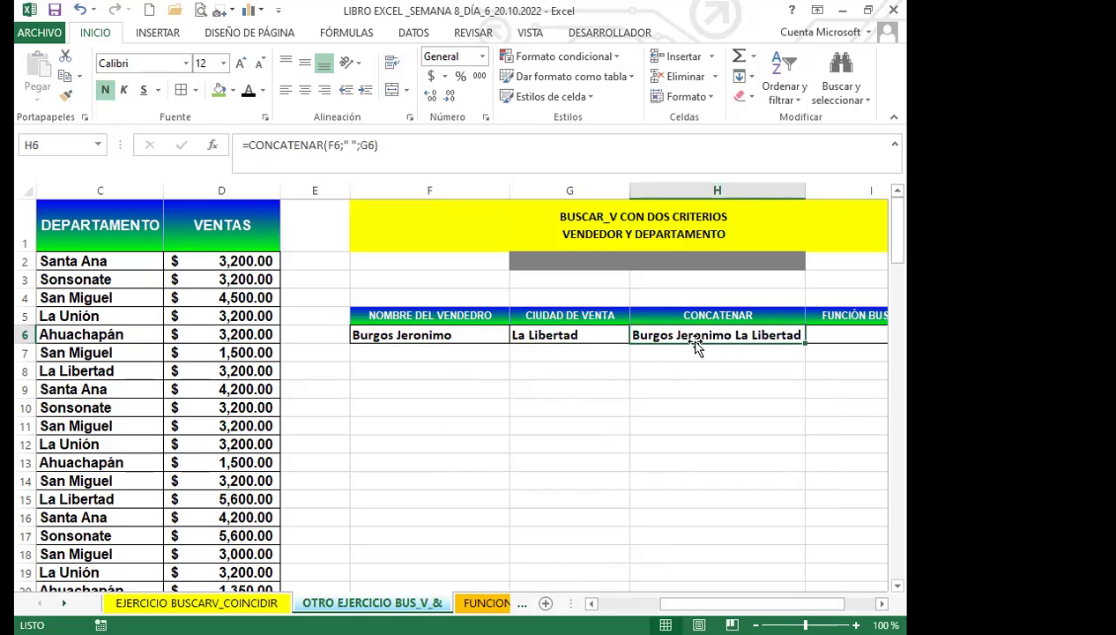
# Start a BUSCARV formula in I6, under FUNCIÓN BUSCAR V, with the joined text in H6 as the lookup value
pyautogui.click(882, 604)
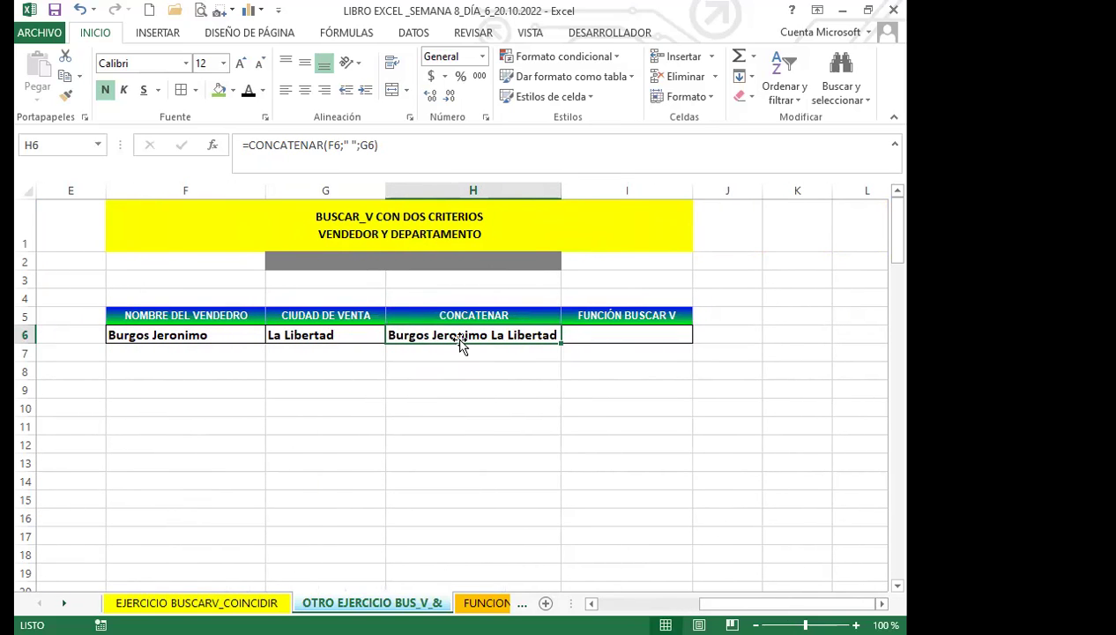
pyautogui.click(618, 337)
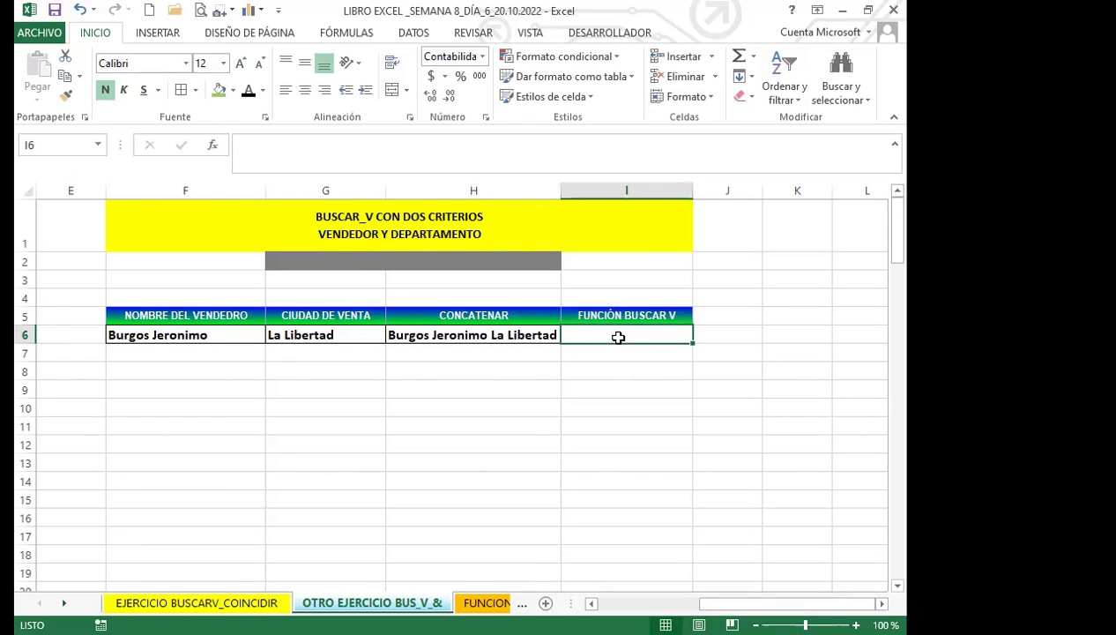
pyautogui.write('=')
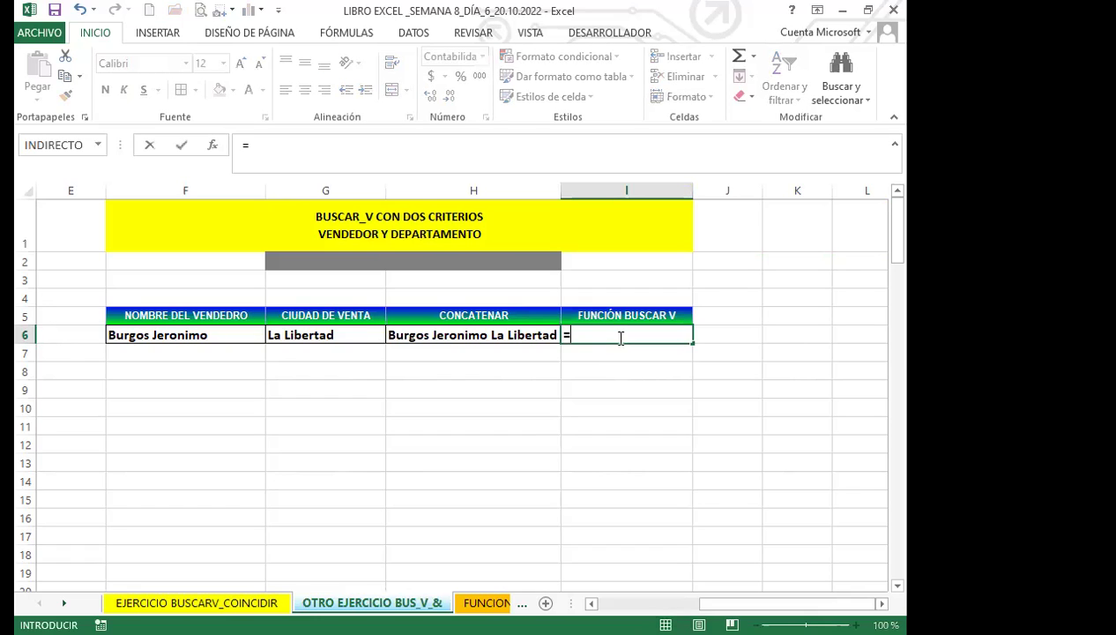
pyautogui.write('BUS')
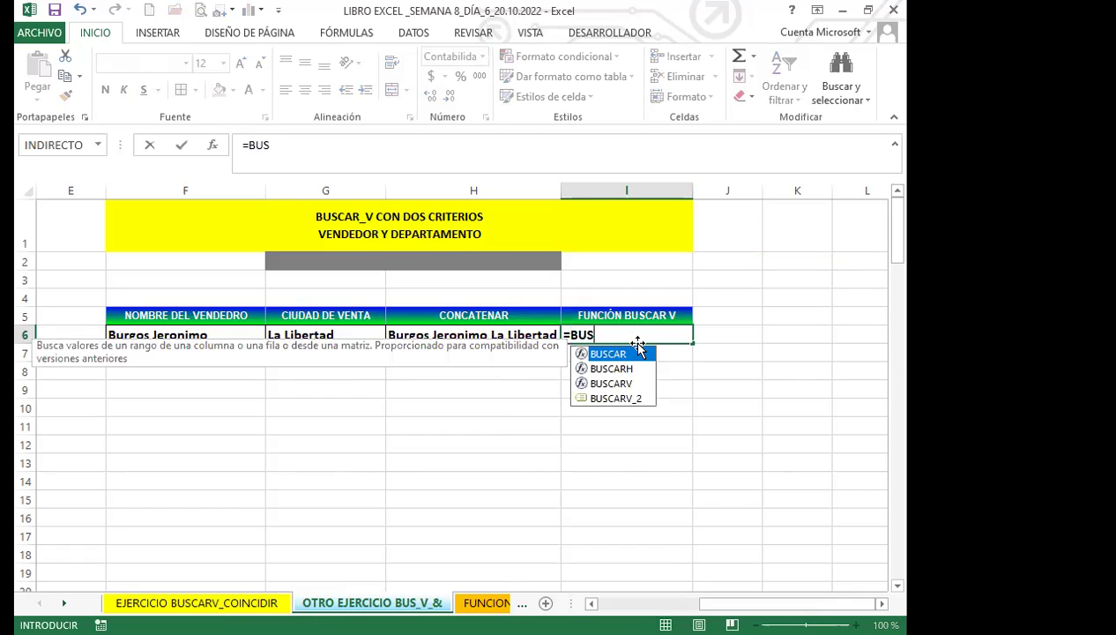
pyautogui.doubleClick(608, 384)
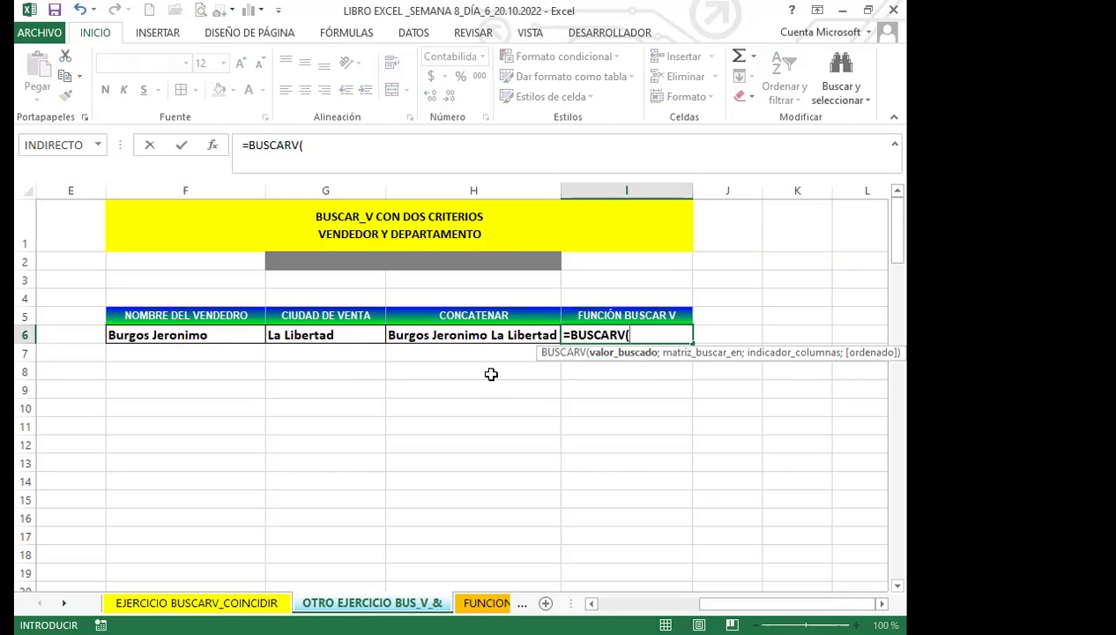
pyautogui.click(472, 336)
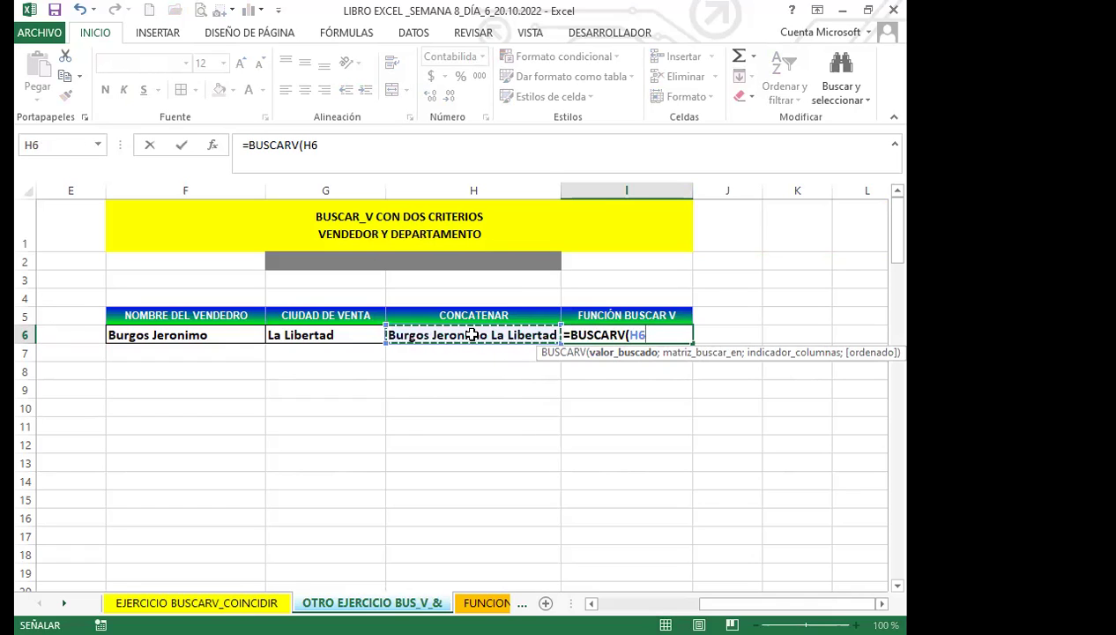
pyautogui.write(';')
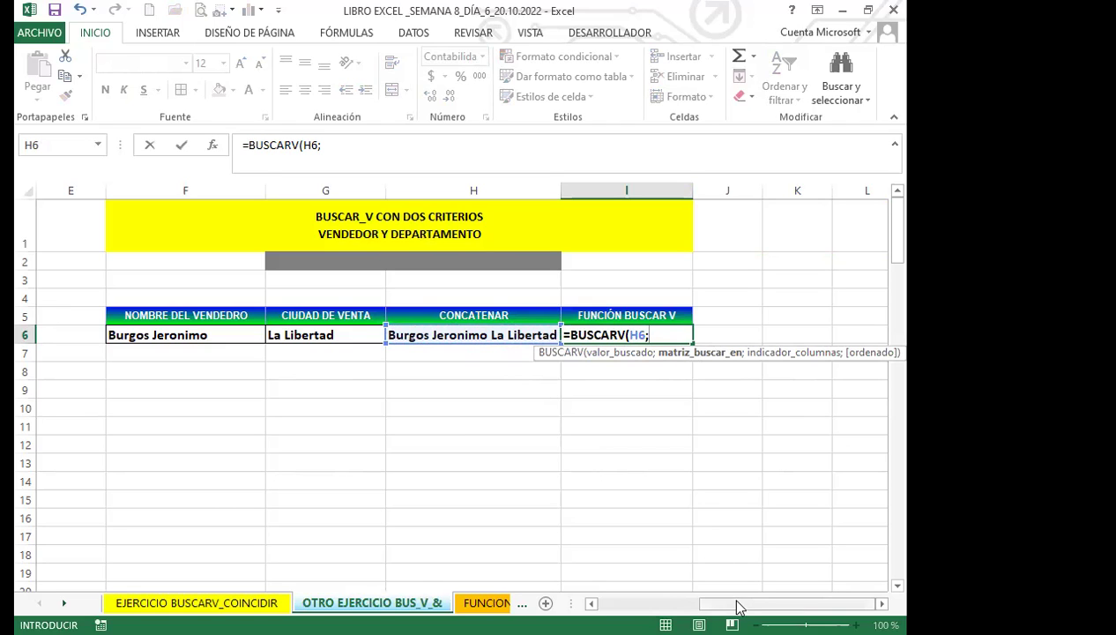
# Set the whole data table A1:D92 as the lookup range of the BUSCARV formula
pyautogui.moveTo(732, 603); pyautogui.dragTo(624, 603)
pyautogui.click(64, 213)
pyautogui.moveTo(541, 522); pyautogui.dragTo(545, 570)
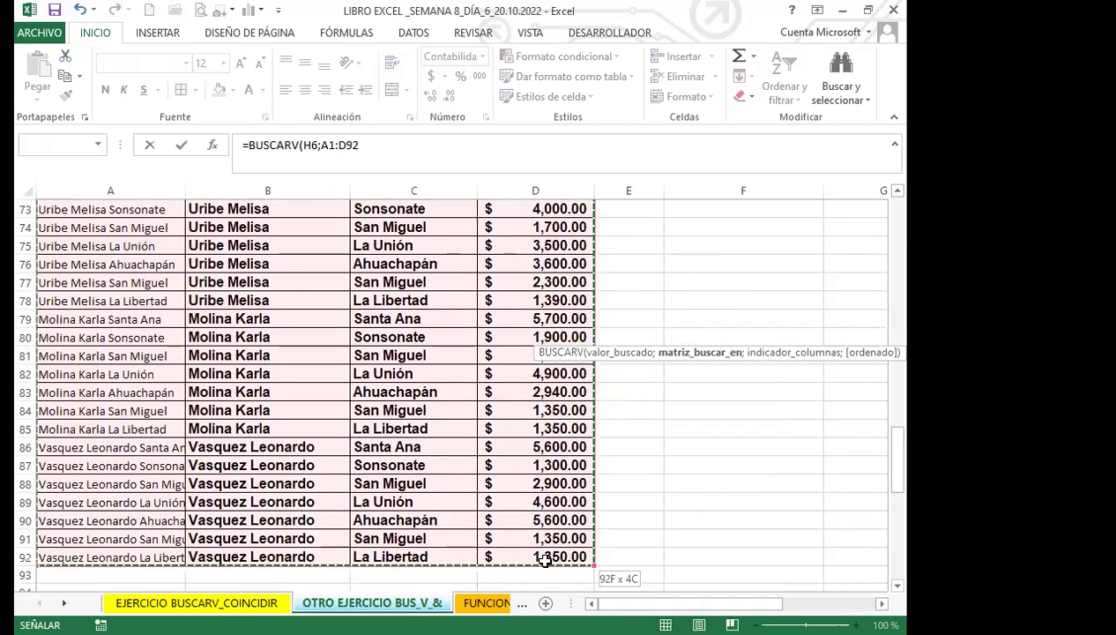
pyautogui.hscroll(3, 627, 585)
pyautogui.scroll(9, 465, 384)
pyautogui.scroll(15, 454, 354)
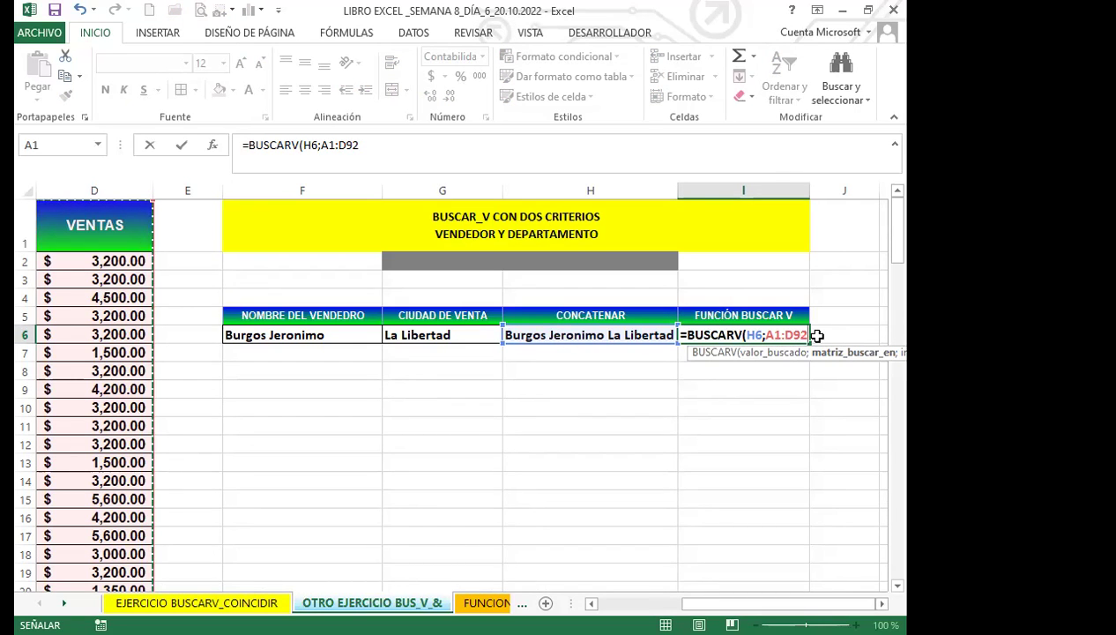
pyautogui.write(';')
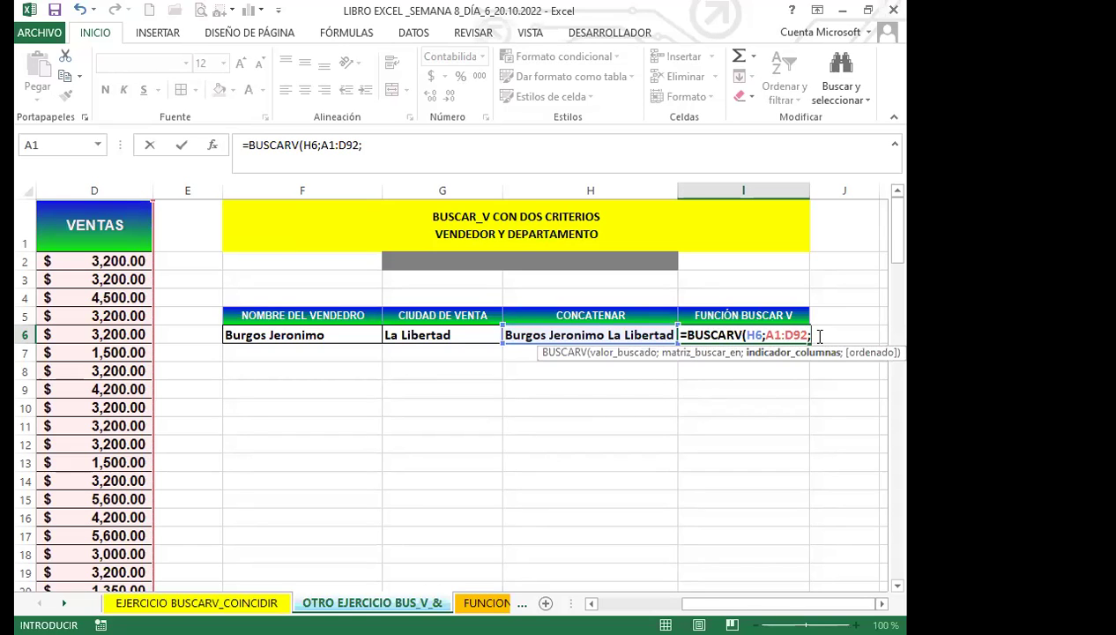
# Complete the BUSCARV formula with column index 4 for VENTAS and 0 for an exact match
pyautogui.moveTo(708, 602); pyautogui.dragTo(620, 603)
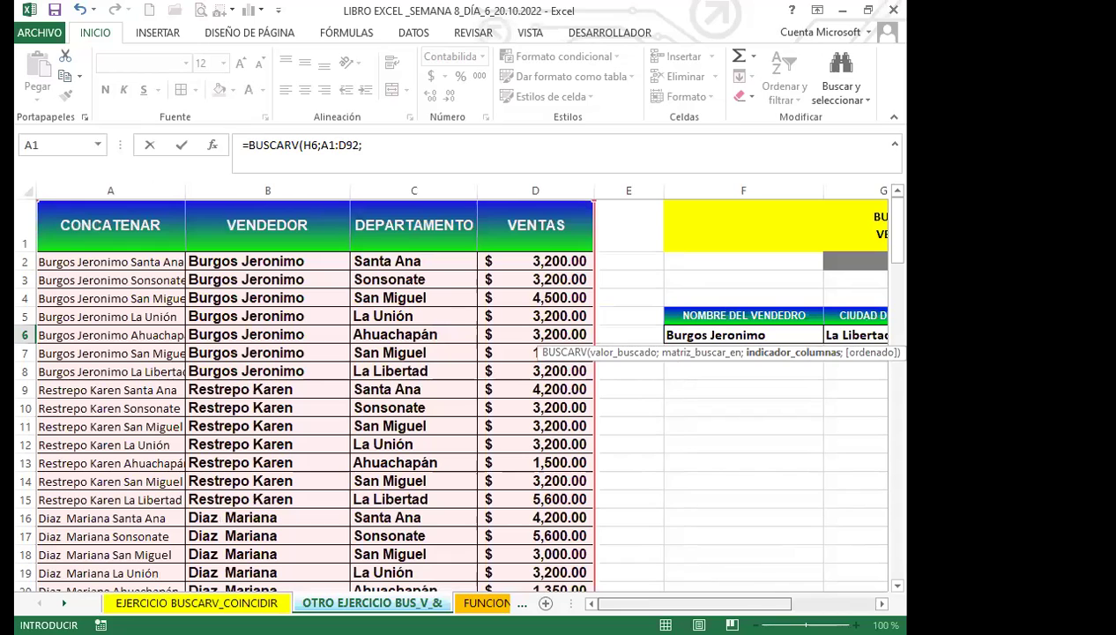
pyautogui.moveTo(620, 603); pyautogui.dragTo(711, 603)
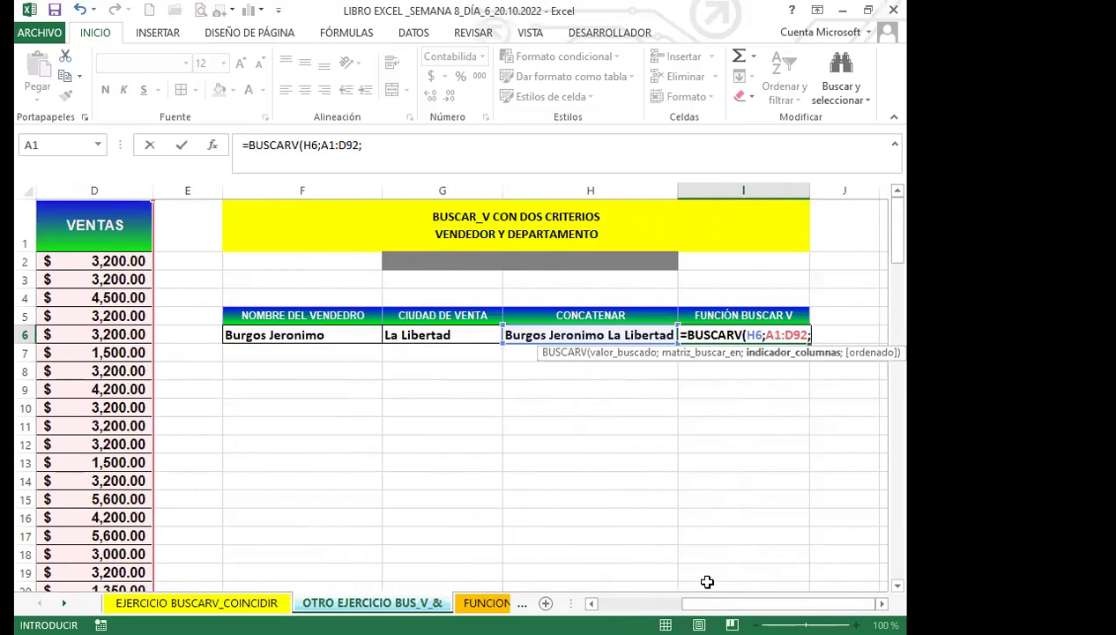
pyautogui.write('4;0')
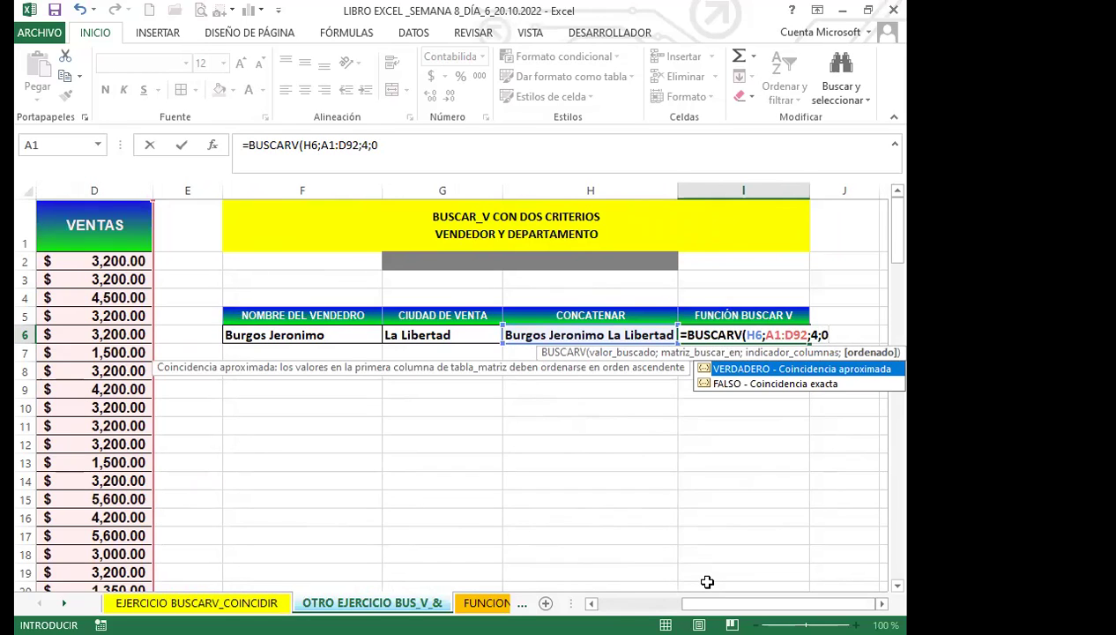
pyautogui.press('Return')
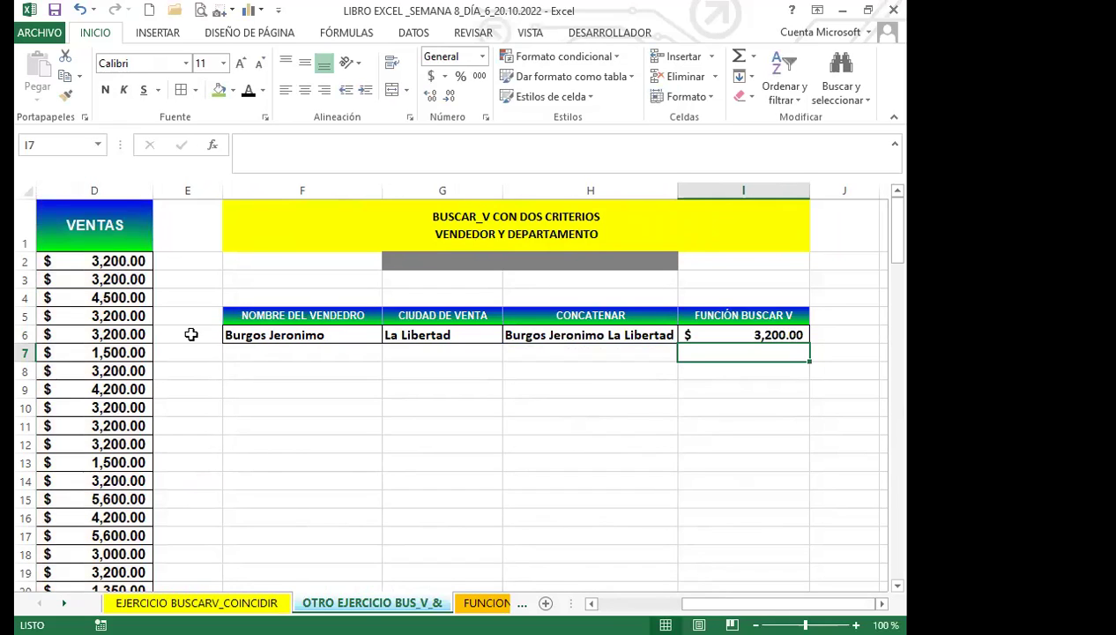
# Test the lookup by setting the sales city in G6 to La Libertad, Ahuachapán and San Miguel, and compare with data row 4
pyautogui.click(468, 339)
pyautogui.click(510, 336)
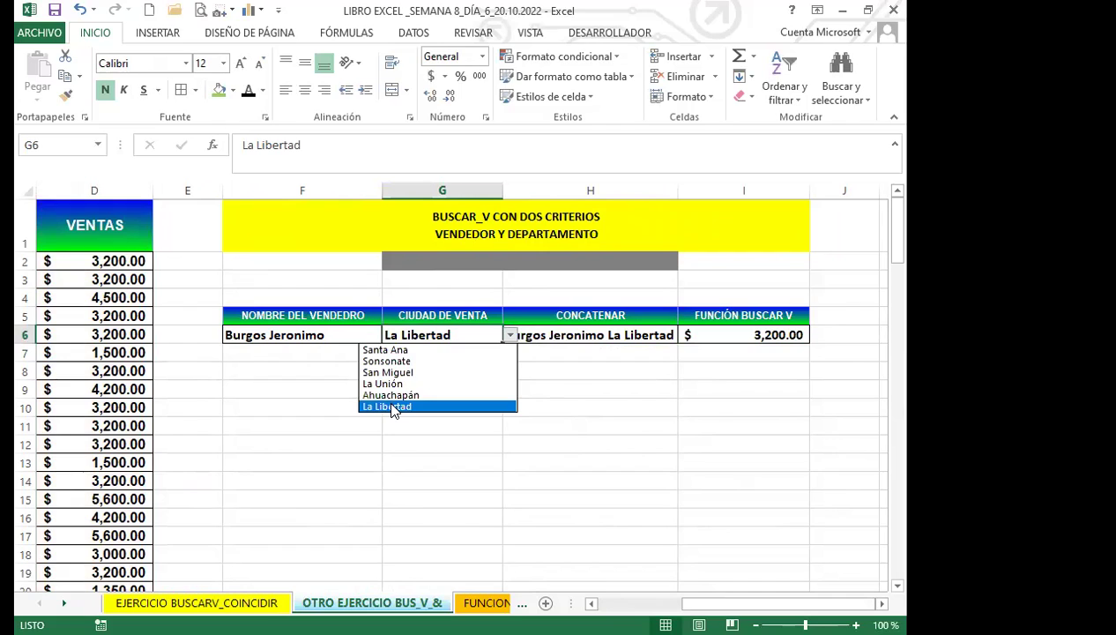
pyautogui.click(393, 406)
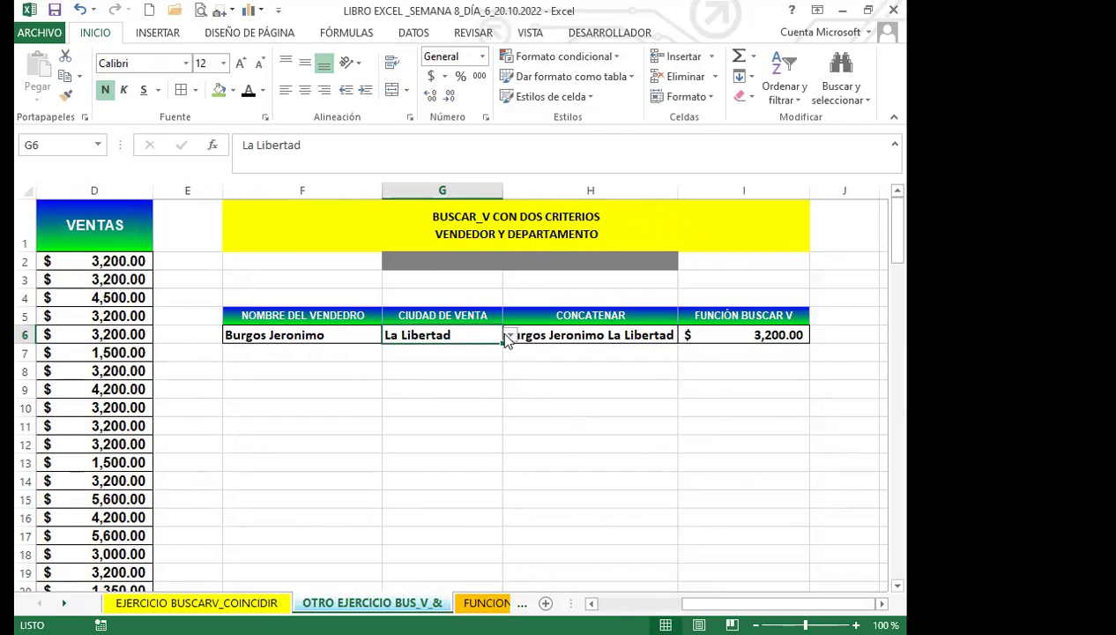
pyautogui.click(510, 336)
pyautogui.click(386, 394)
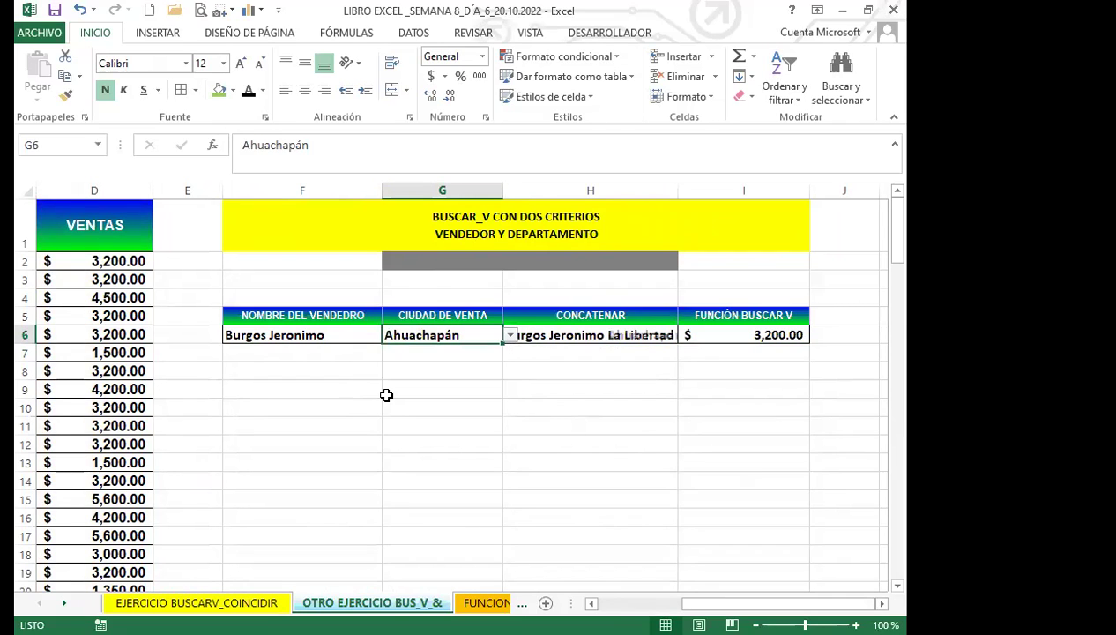
pyautogui.click(511, 336)
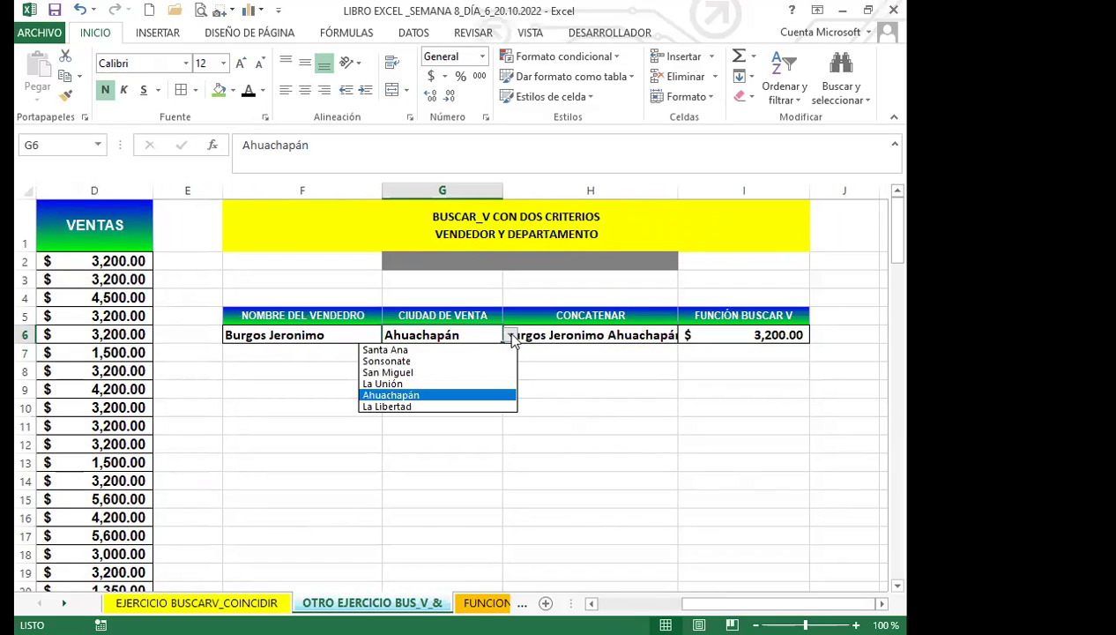
pyautogui.click(392, 372)
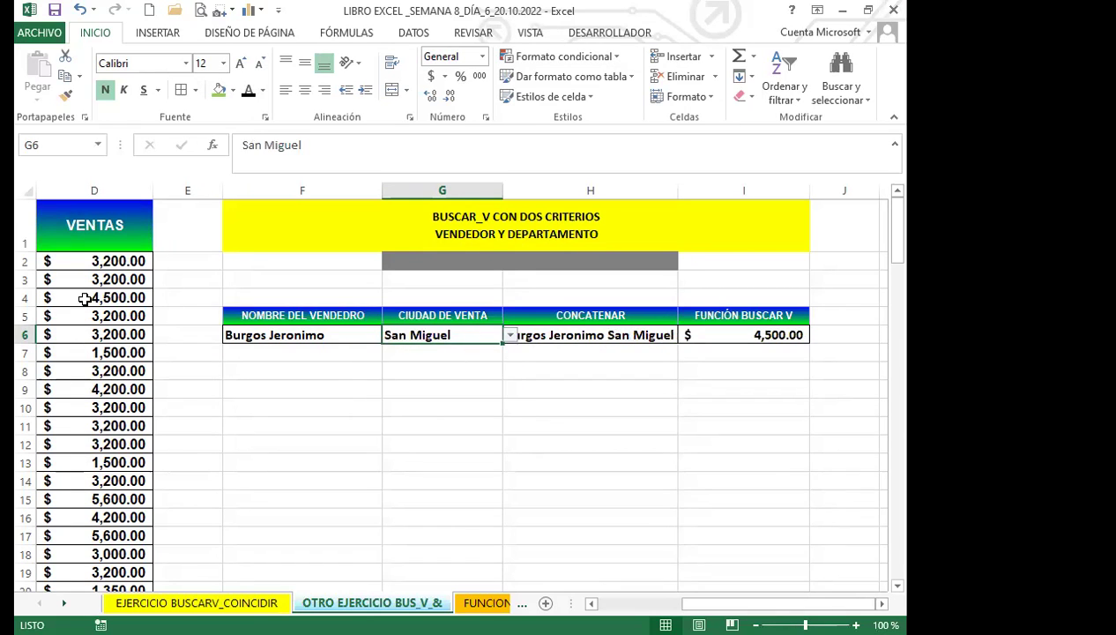
pyautogui.click(25, 298)
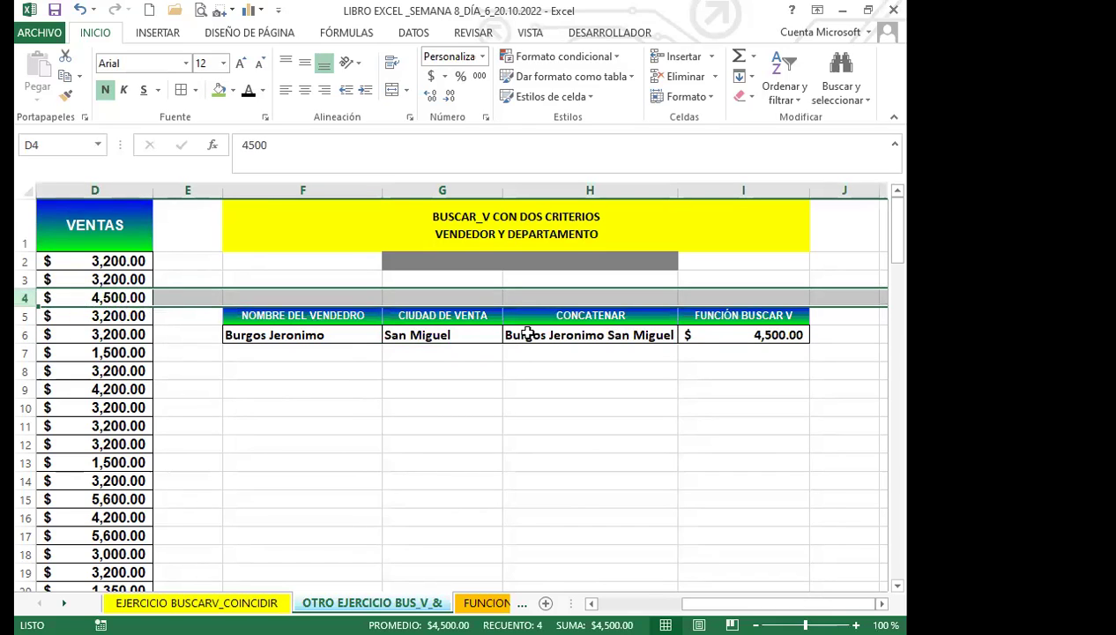
# Choose the last vendor on the list in F6 and La Libertad as the sales city in G6
pyautogui.click(281, 339)
pyautogui.click(388, 335)
pyautogui.scroll(-3, 397, 381)
pyautogui.click(260, 429)
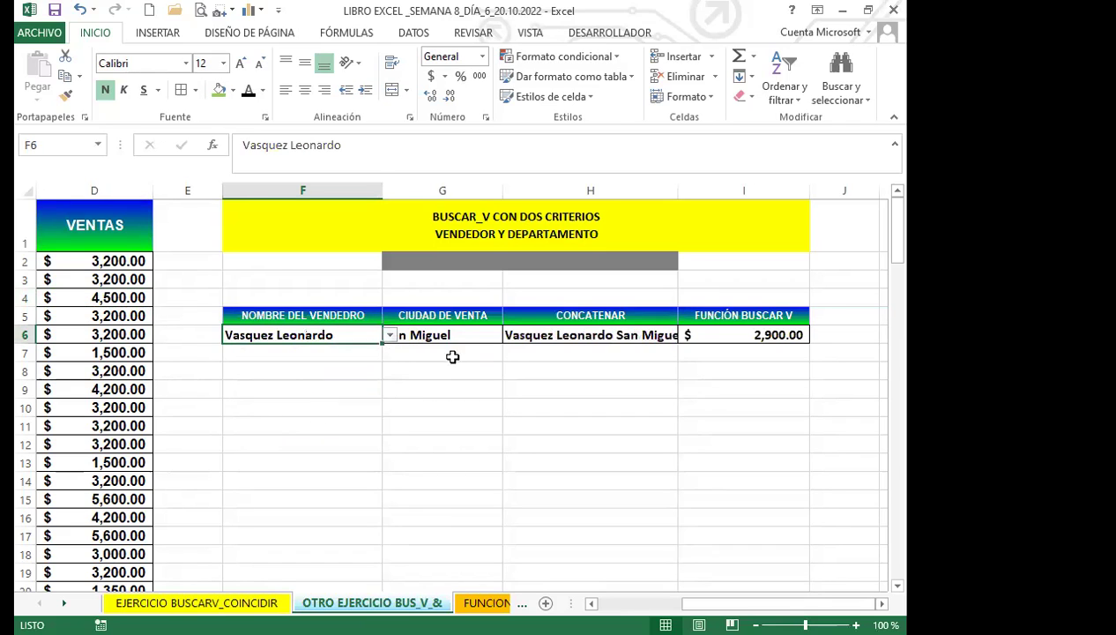
pyautogui.click(460, 336)
pyautogui.click(510, 335)
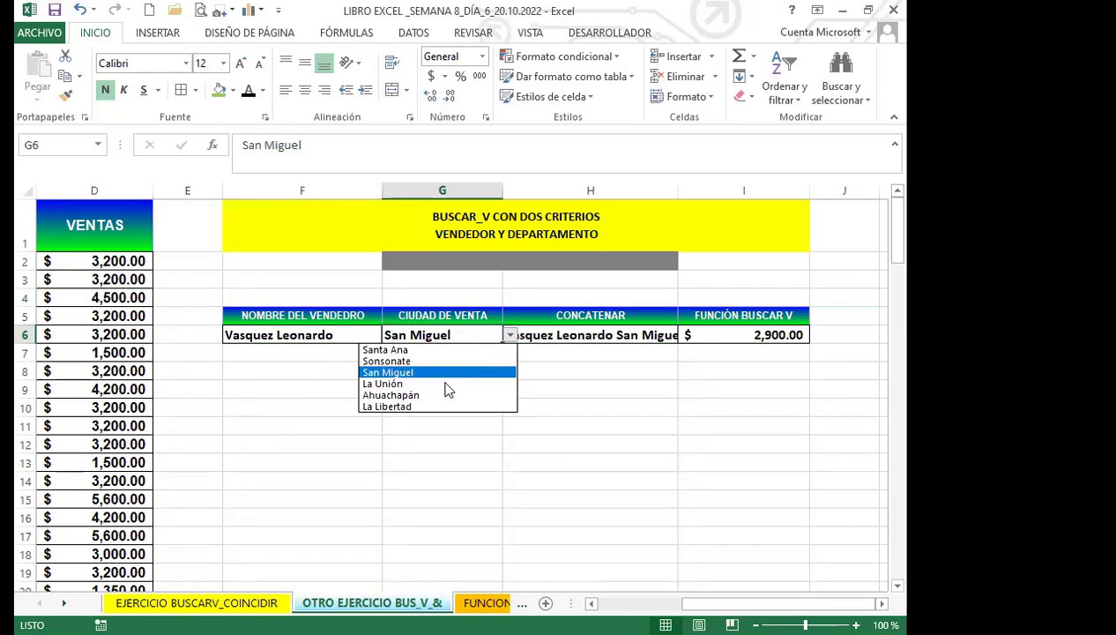
pyautogui.click(397, 407)
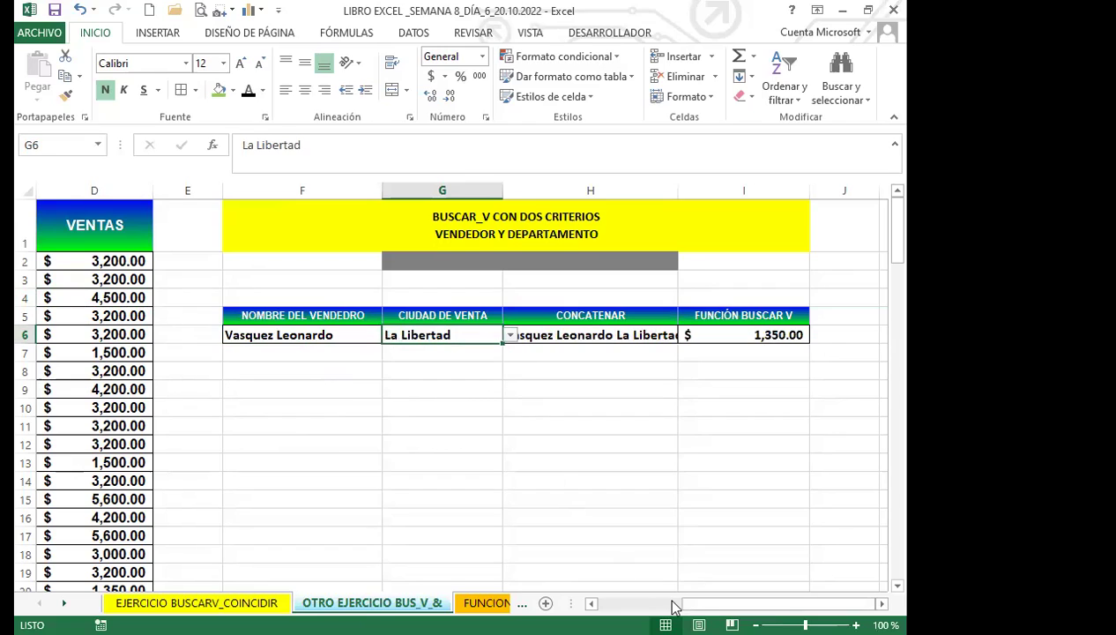
# Check the last vendor's La Libertad sales in the data table against the BUSCARV formula in I6
pyautogui.scroll(-20, 291, 499)
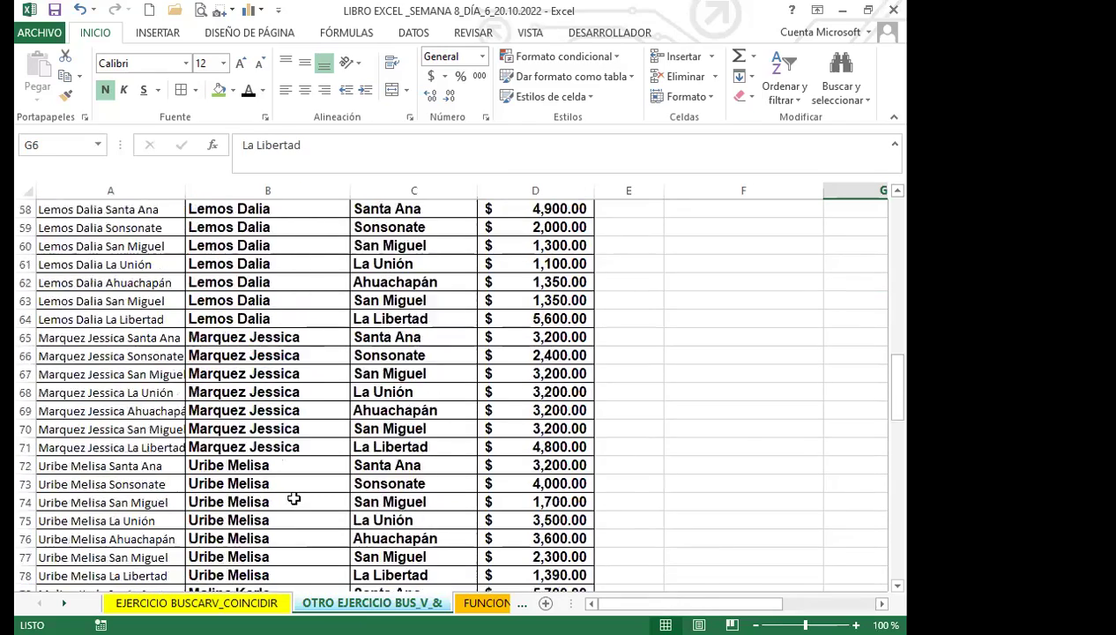
pyautogui.scroll(3, 291, 493)
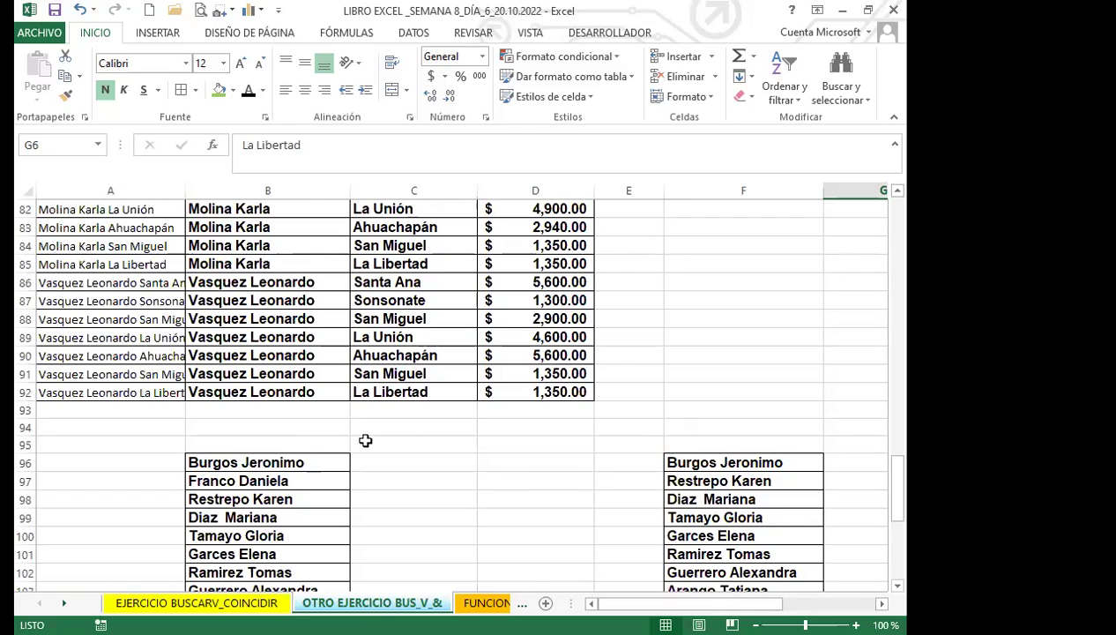
pyautogui.scroll(8, 525, 369)
pyautogui.scroll(19, 526, 365)
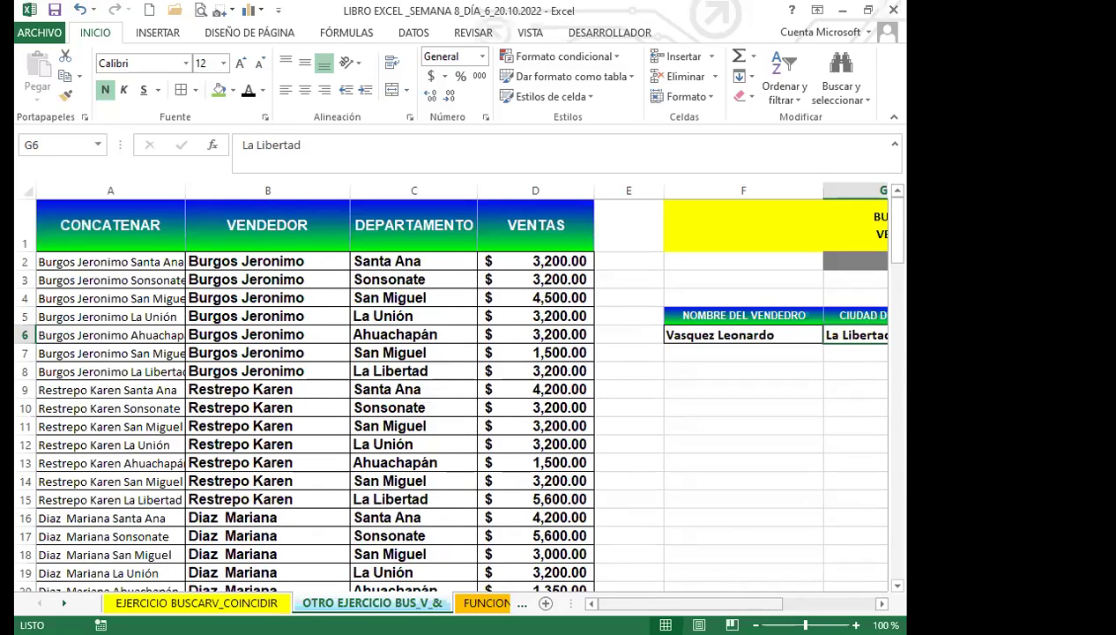
pyautogui.hscroll(2, 730, 450)
pyautogui.hscroll(1, 720, 328)
pyautogui.click(725, 332)
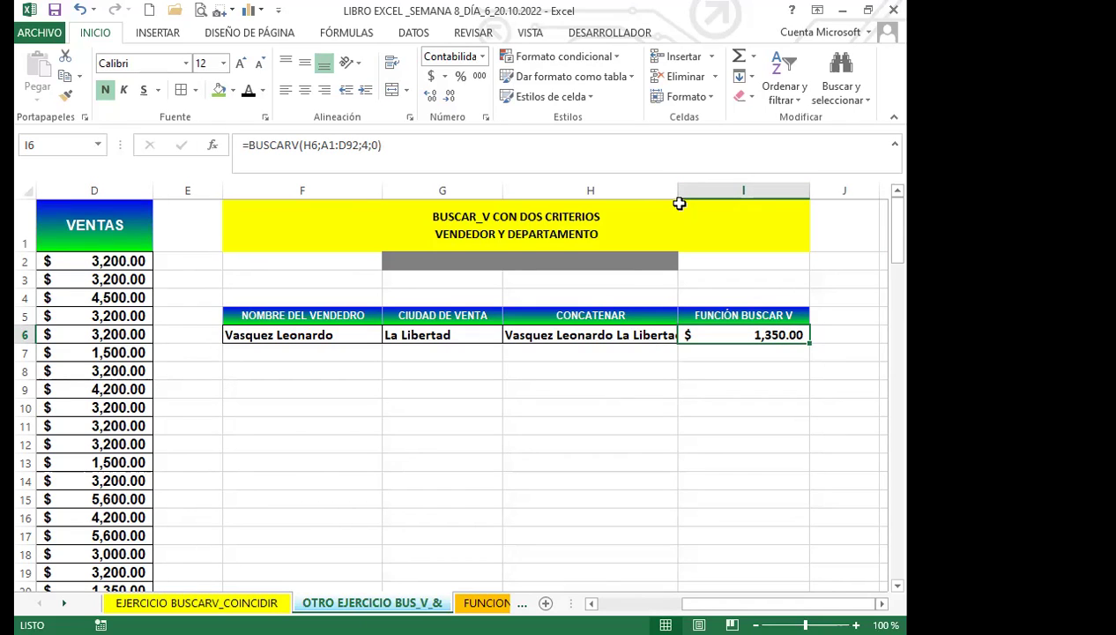
# Widen column H to fit the joined text and choose the eighth vendor on the list in F6
pyautogui.moveTo(677, 192); pyautogui.dragTo(691, 192)
pyautogui.click(436, 335)
pyautogui.click(344, 344)
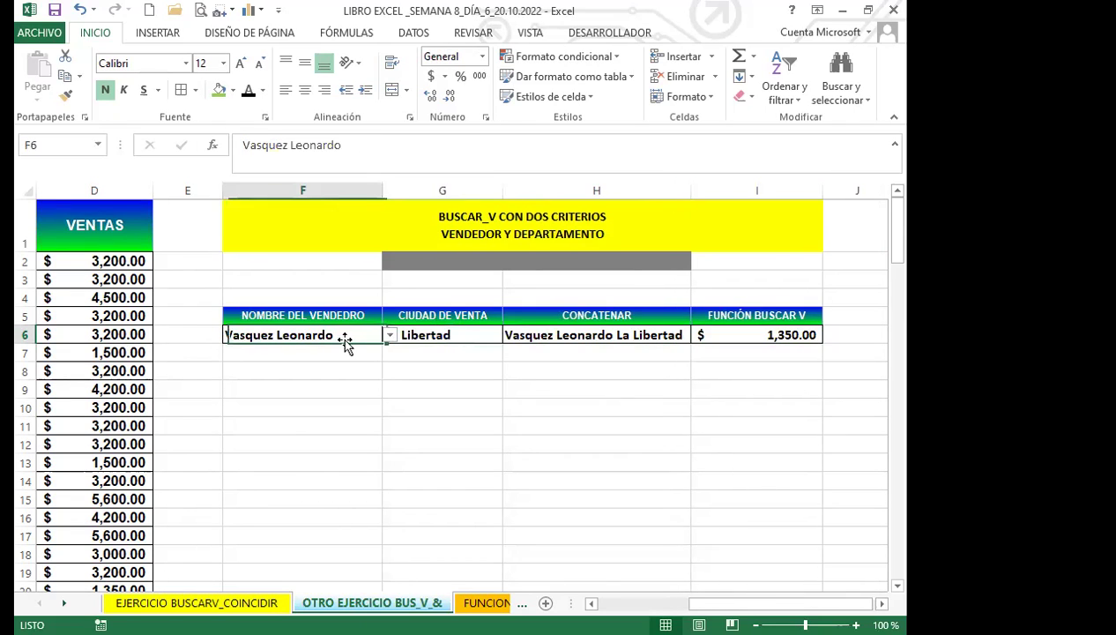
pyautogui.click(389, 336)
pyautogui.click(289, 374)
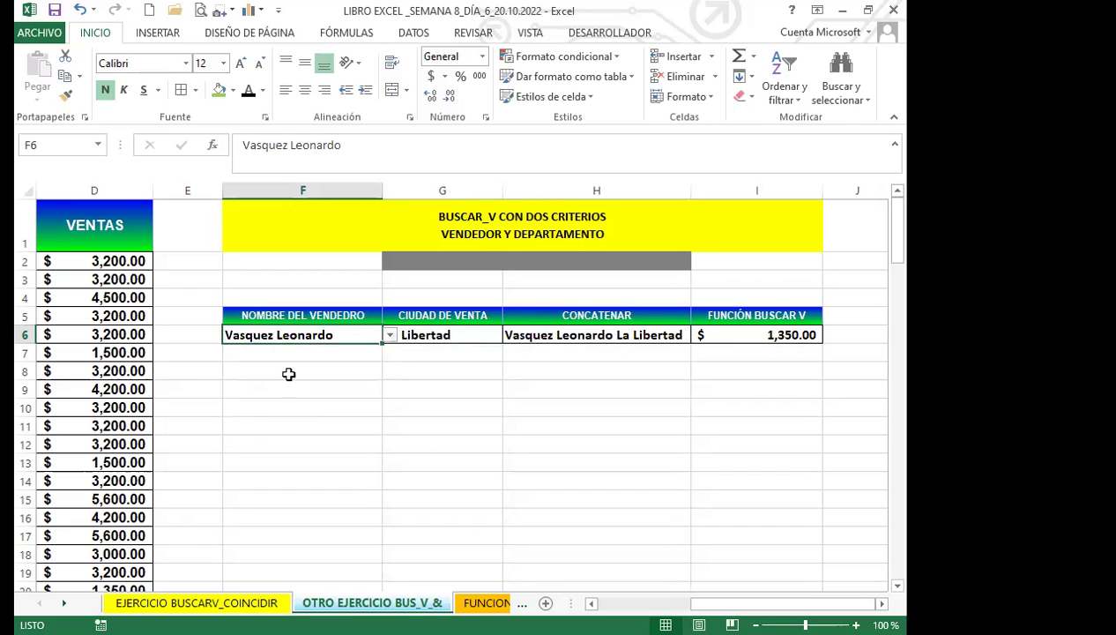
# Test the lookup for the chosen vendor by changing the sales city in G6 to Ahuachapán and San Miguel
pyautogui.click(456, 333)
pyautogui.click(510, 336)
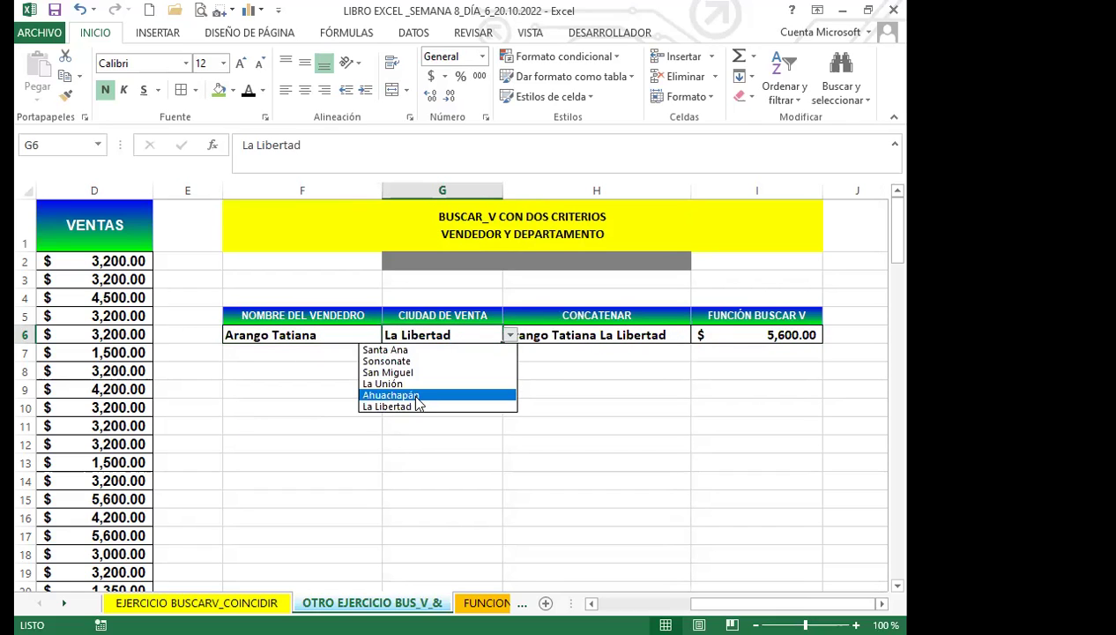
pyautogui.click(393, 395)
pyautogui.click(510, 335)
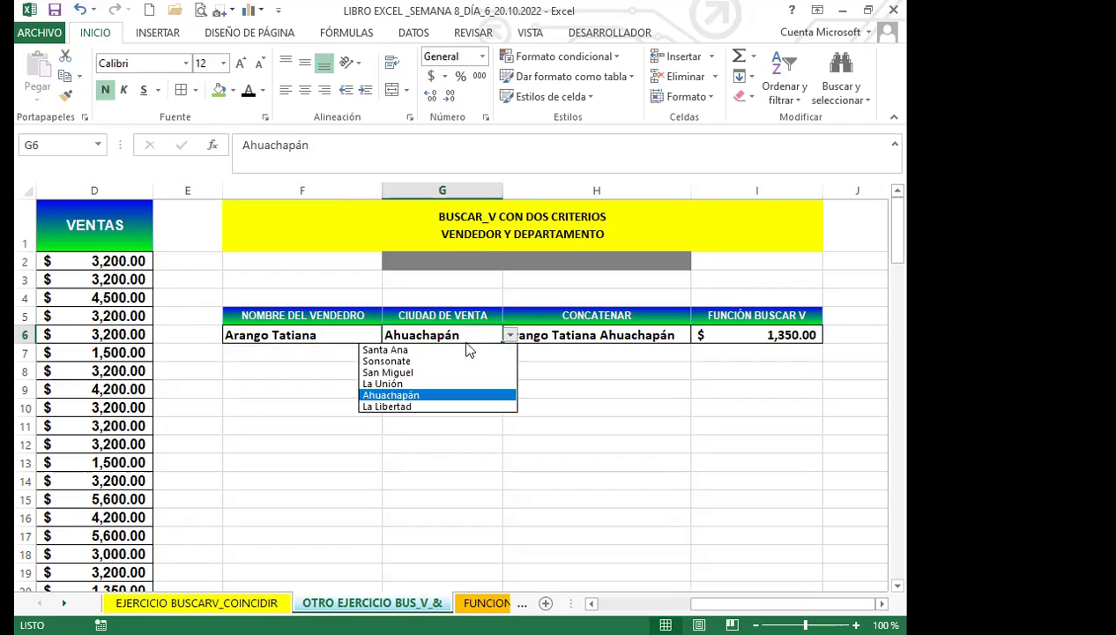
pyautogui.click(413, 372)
# Choose the seventh vendor on the list in F6 and set the sales city in G6 to La Unión
pyautogui.click(347, 336)
pyautogui.click(389, 335)
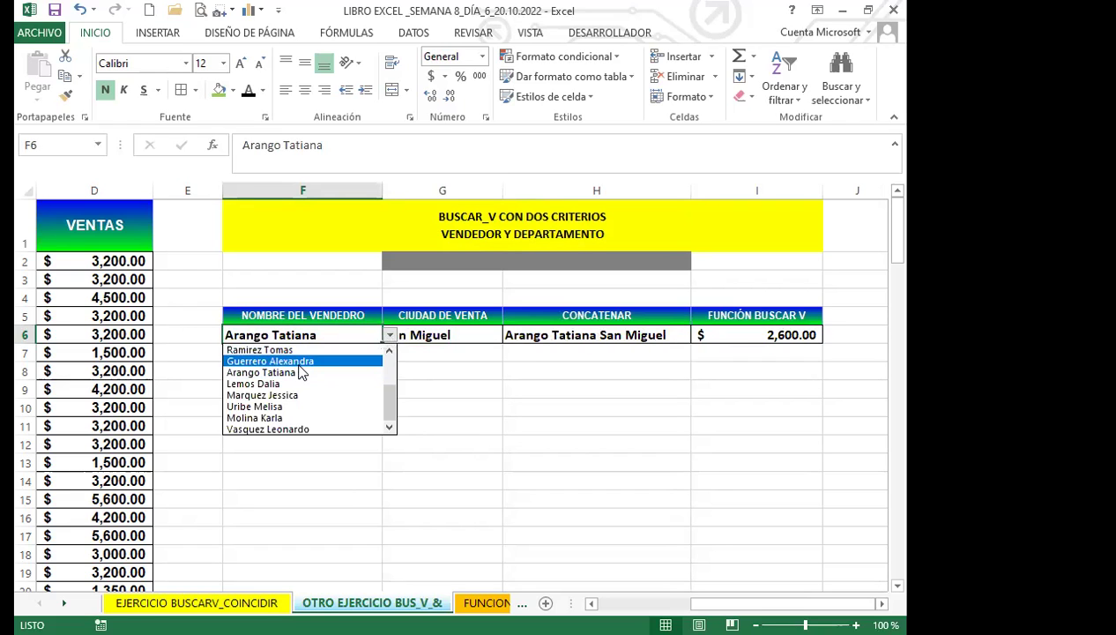
pyautogui.click(296, 358)
pyautogui.click(487, 342)
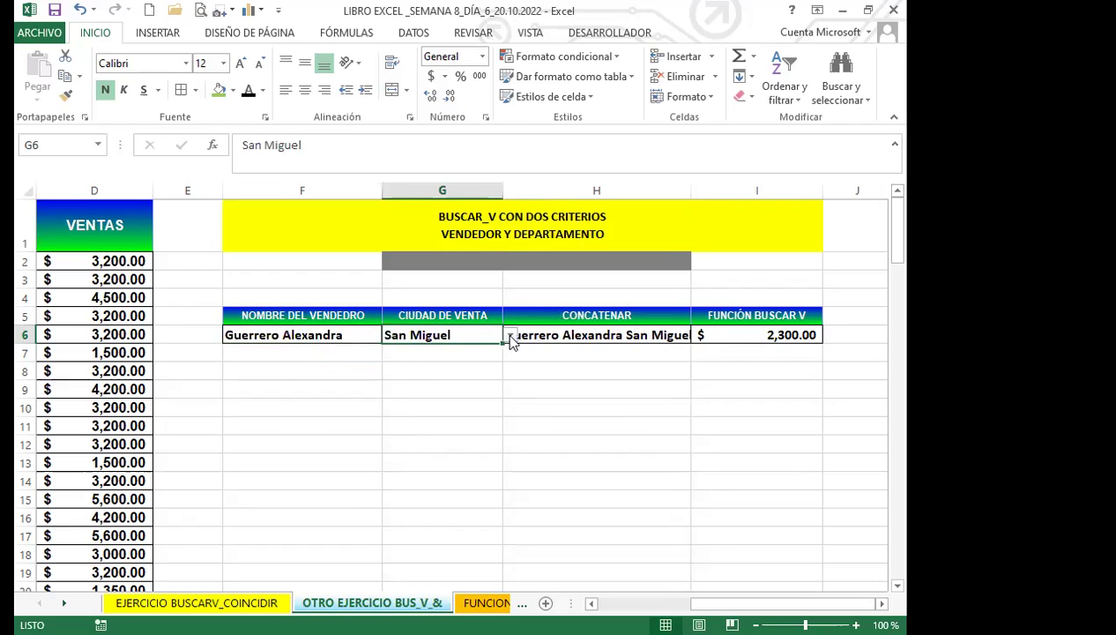
pyautogui.click(510, 336)
pyautogui.click(397, 382)
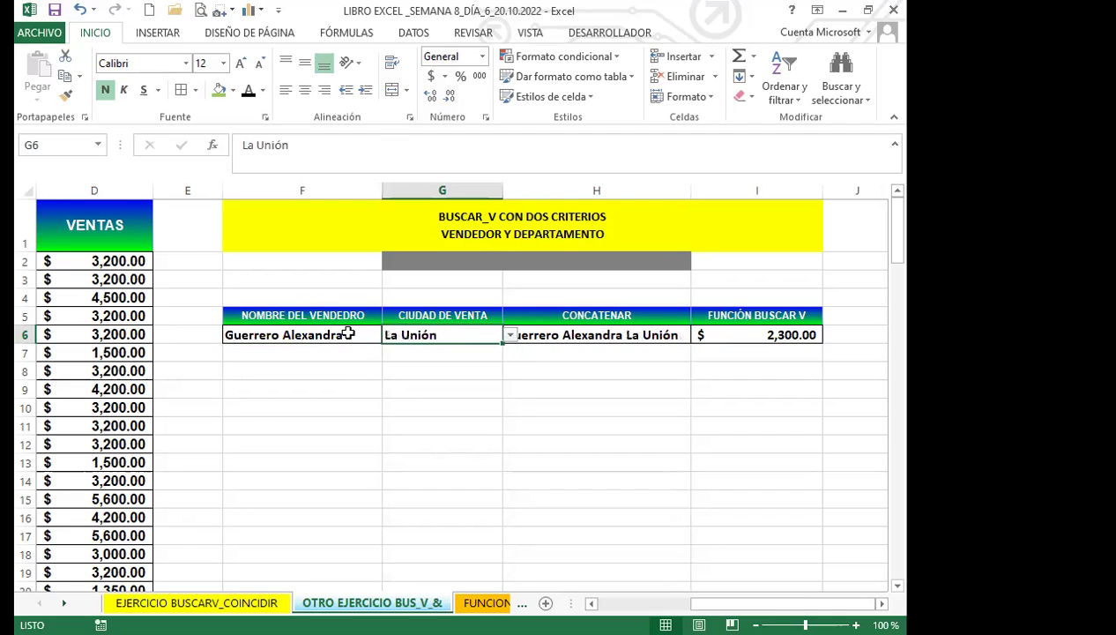
# Choose the vendor listed directly above the current one in F6, keeping La Unión as the sales city
pyautogui.click(361, 335)
pyautogui.click(389, 335)
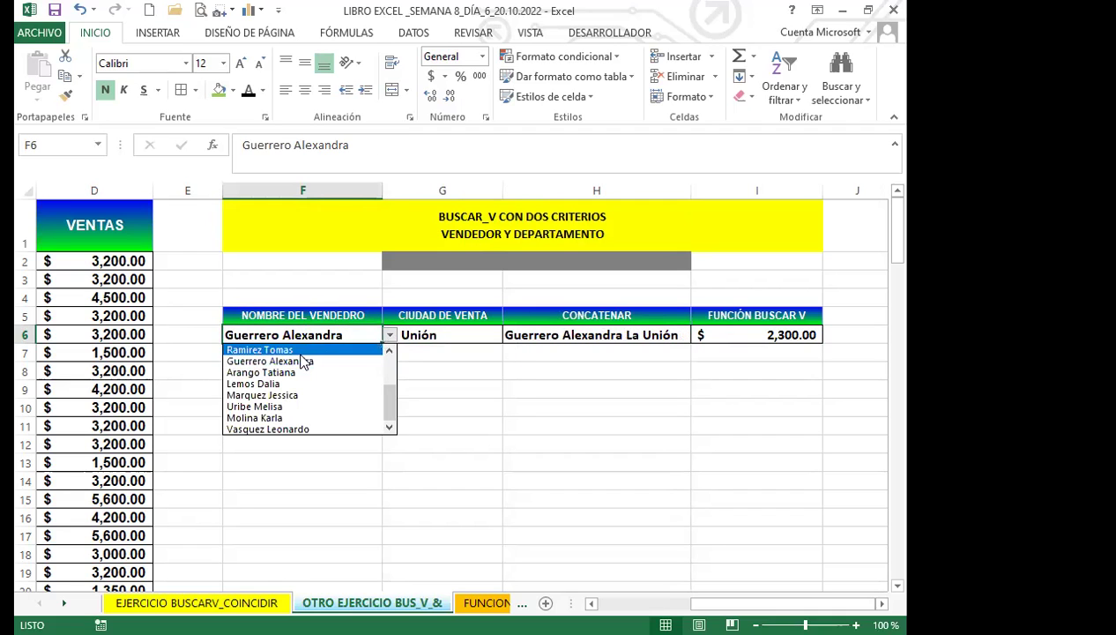
pyautogui.click(264, 350)
pyautogui.click(471, 336)
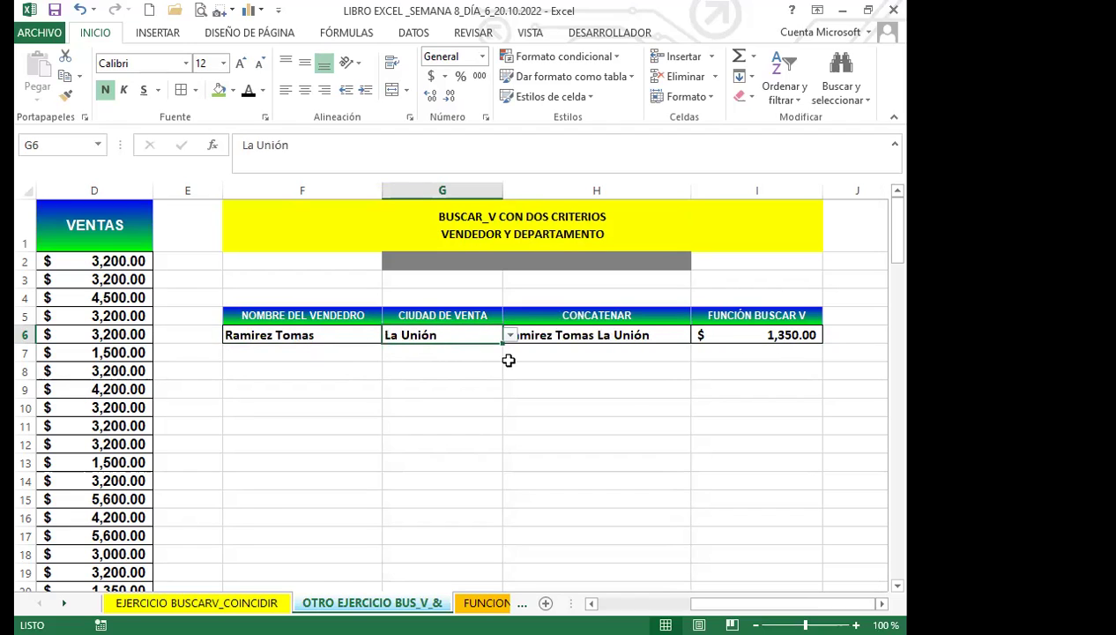
# Review the CONCATENAR formula in H6 and the BUSCARV formula in I6 against the sales data table
pyautogui.click(632, 341)
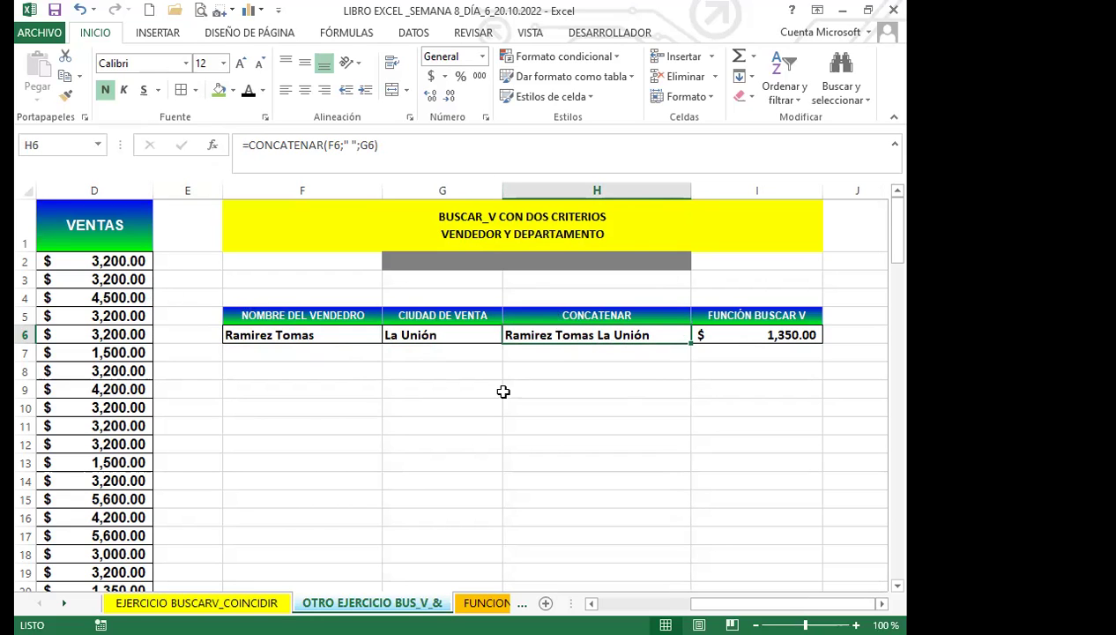
pyautogui.hscroll(-3, 458, 388)
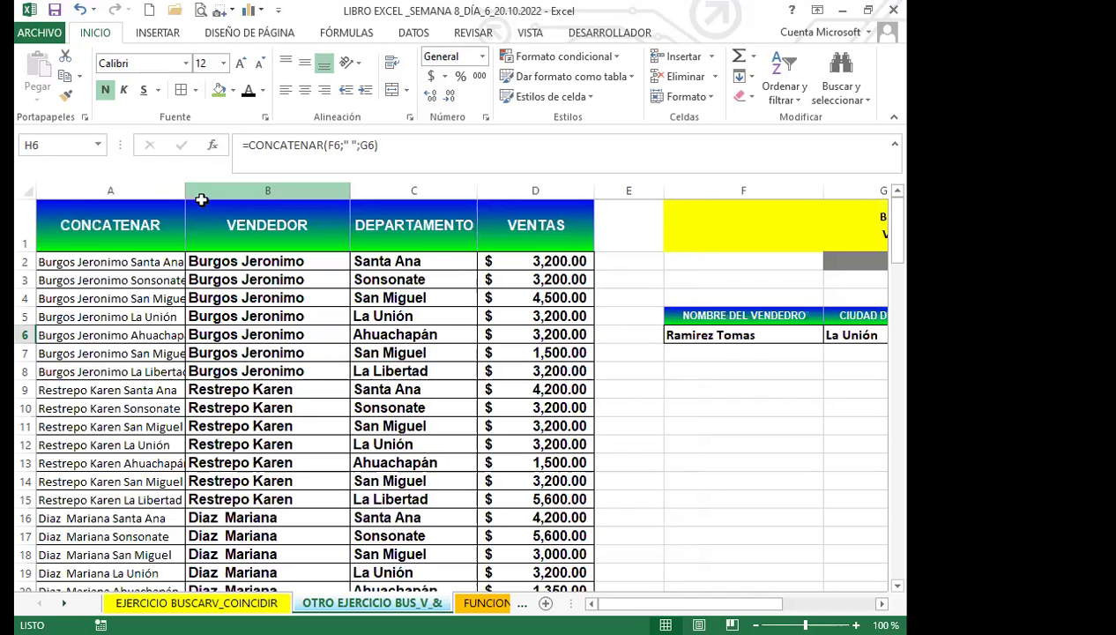
pyautogui.hscroll(1, 289, 351)
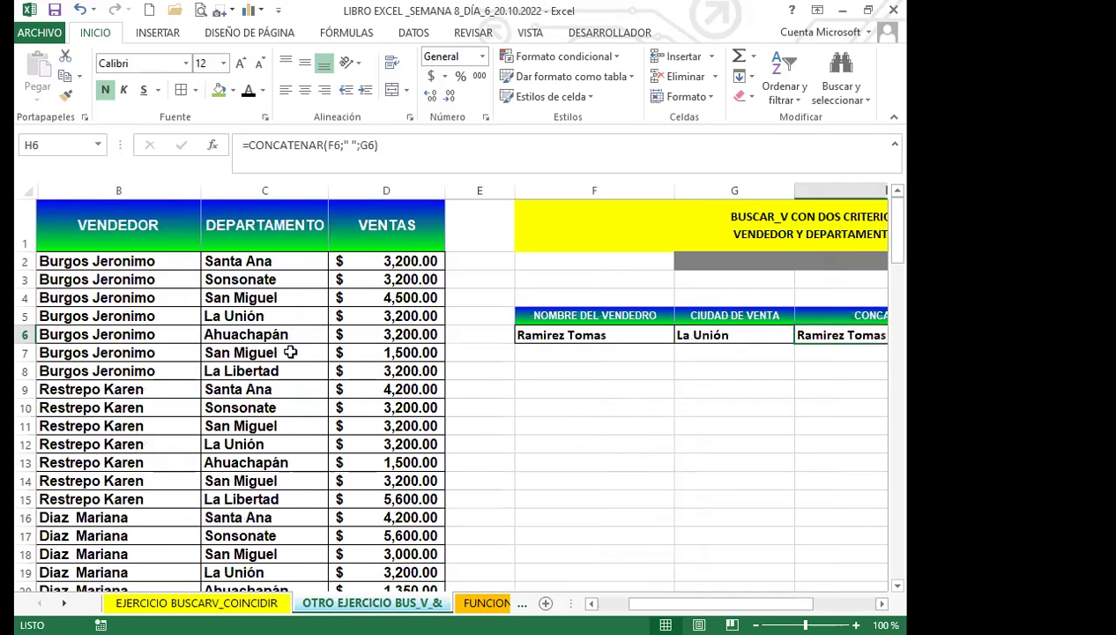
pyautogui.click(527, 445)
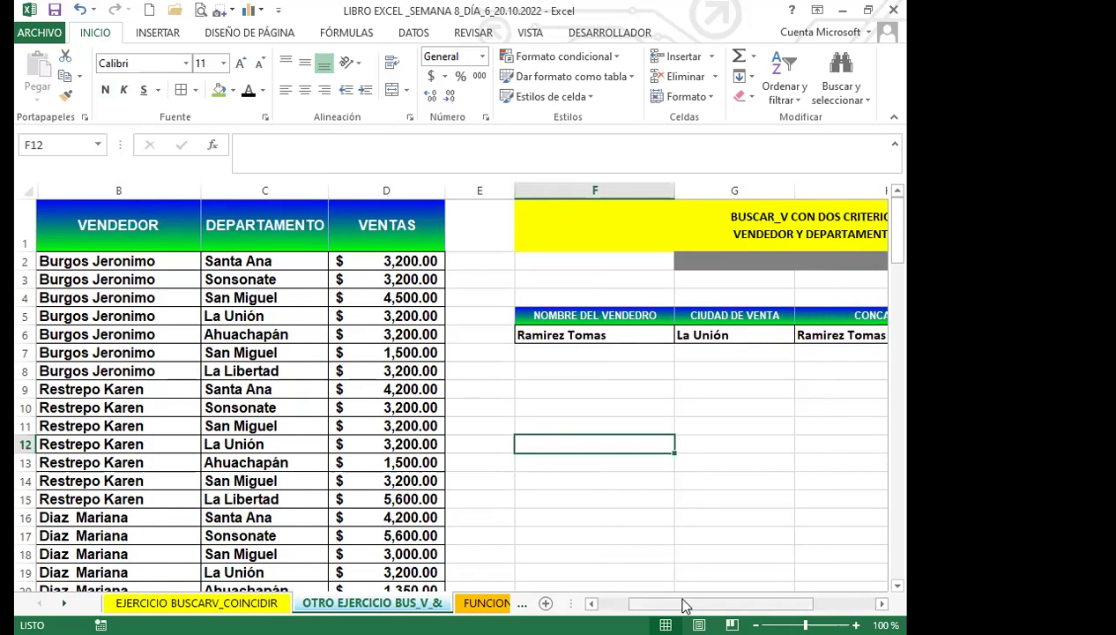
pyautogui.moveTo(686, 603); pyautogui.dragTo(728, 603)
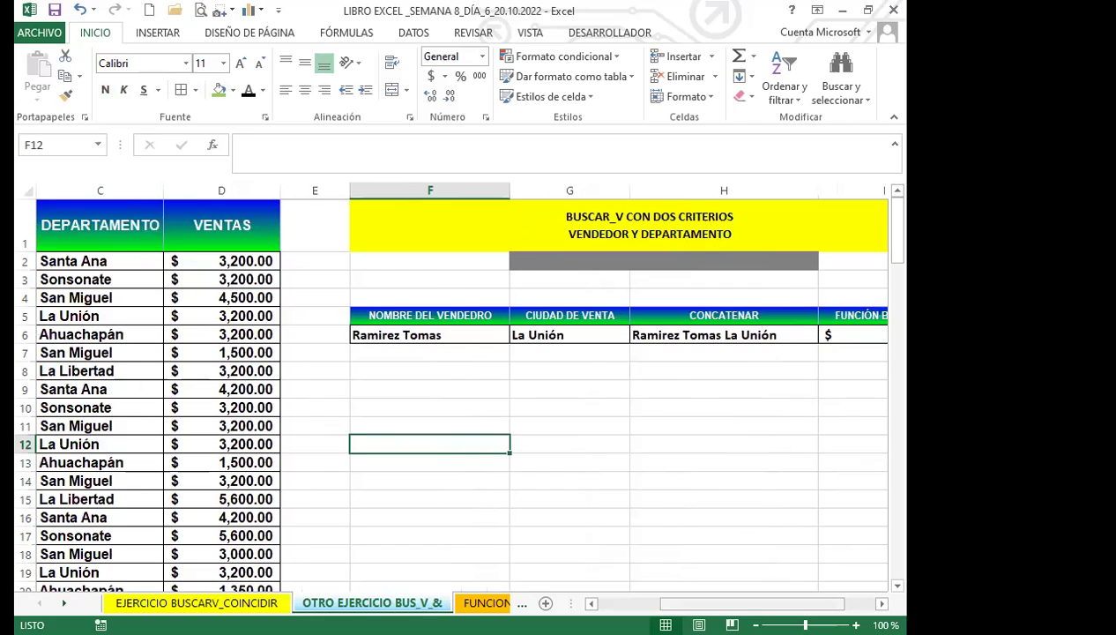
pyautogui.hscroll(1, 710, 346)
pyautogui.click(732, 335)
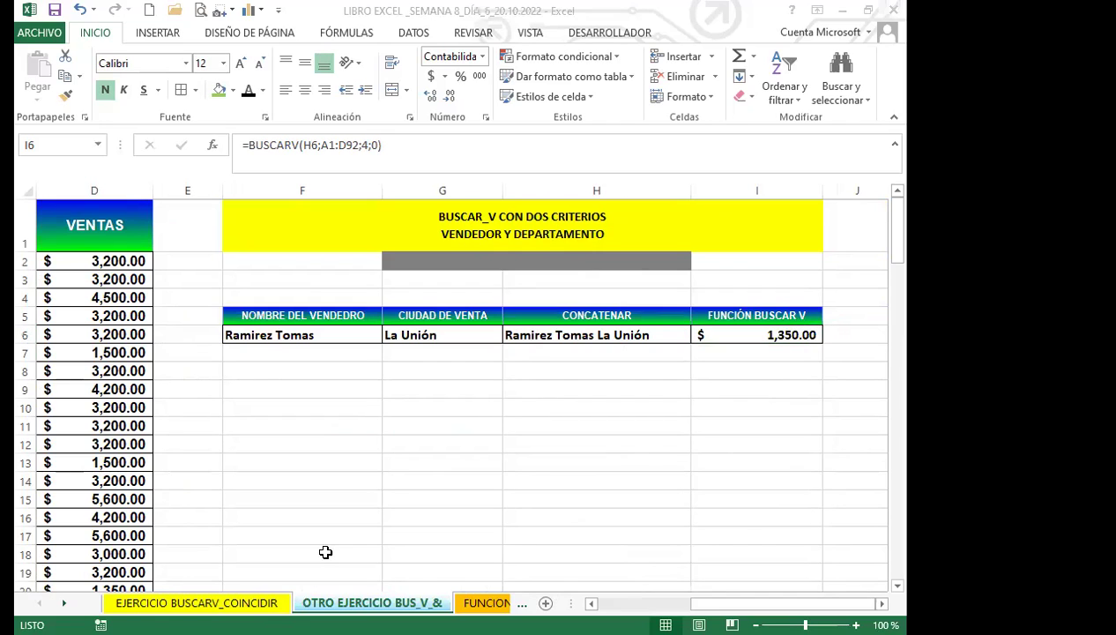
pyautogui.click(732, 336)
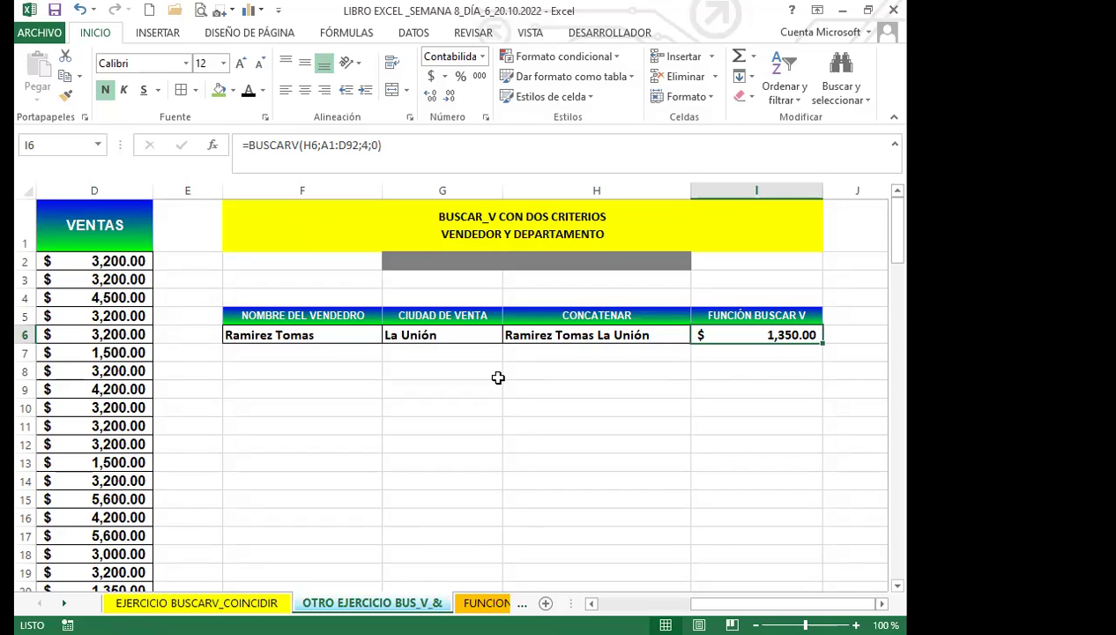
pyautogui.click(468, 389)
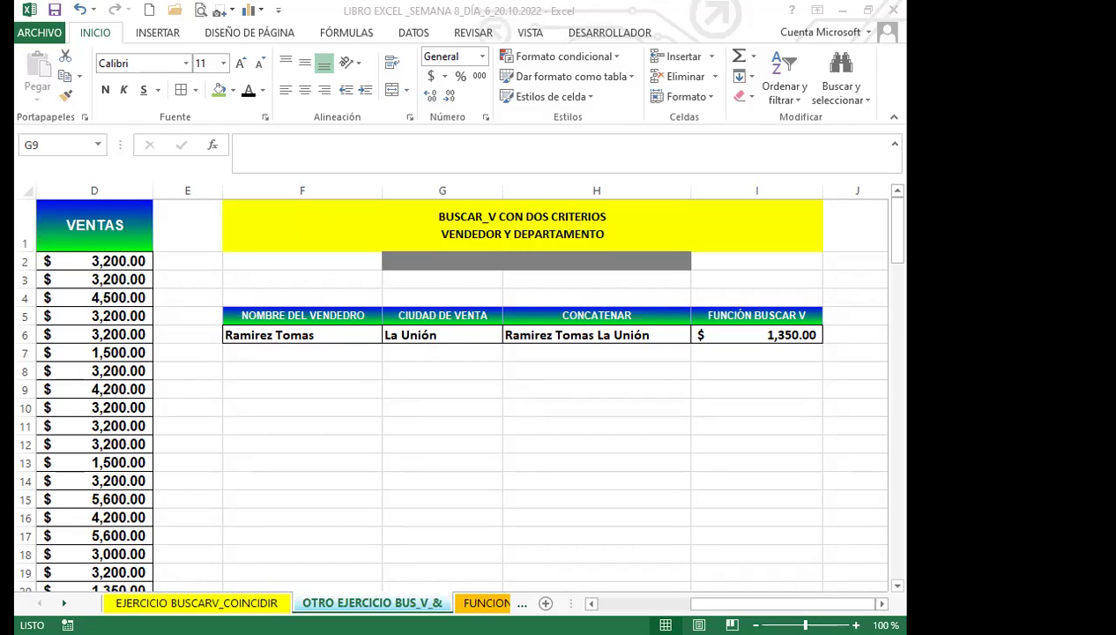
# Switch to the PARA TRABAJAR ESTE DÍA_20.10.2022 workbook and open the Producto1 sheet
pyautogui.hotkey('alt', 'Tab')
pyautogui.click(141, 330)
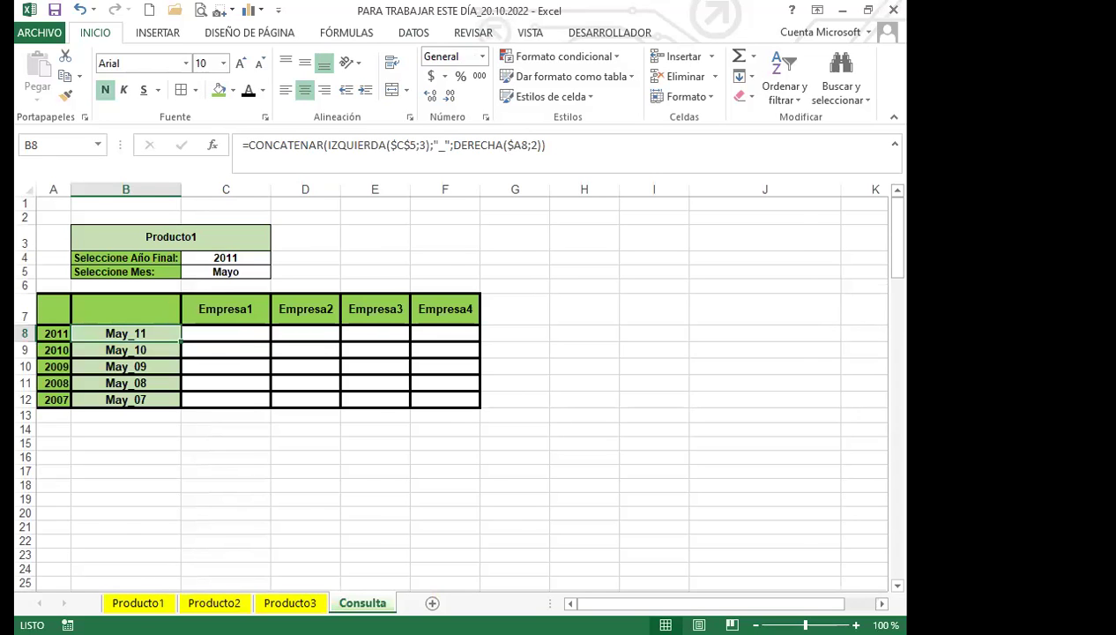
pyautogui.click(157, 603)
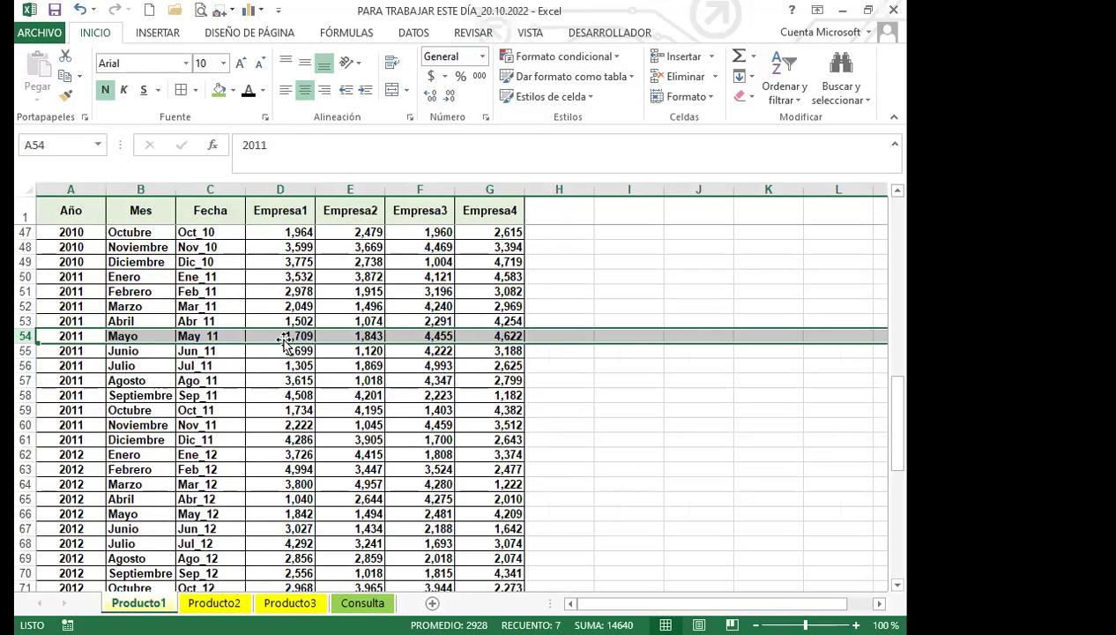
# Examine how the Fecha formula in C47 combines CONCATENAR, IZQUIERDA and DERECHA from the Mes and Año cells
pyautogui.click(217, 232)
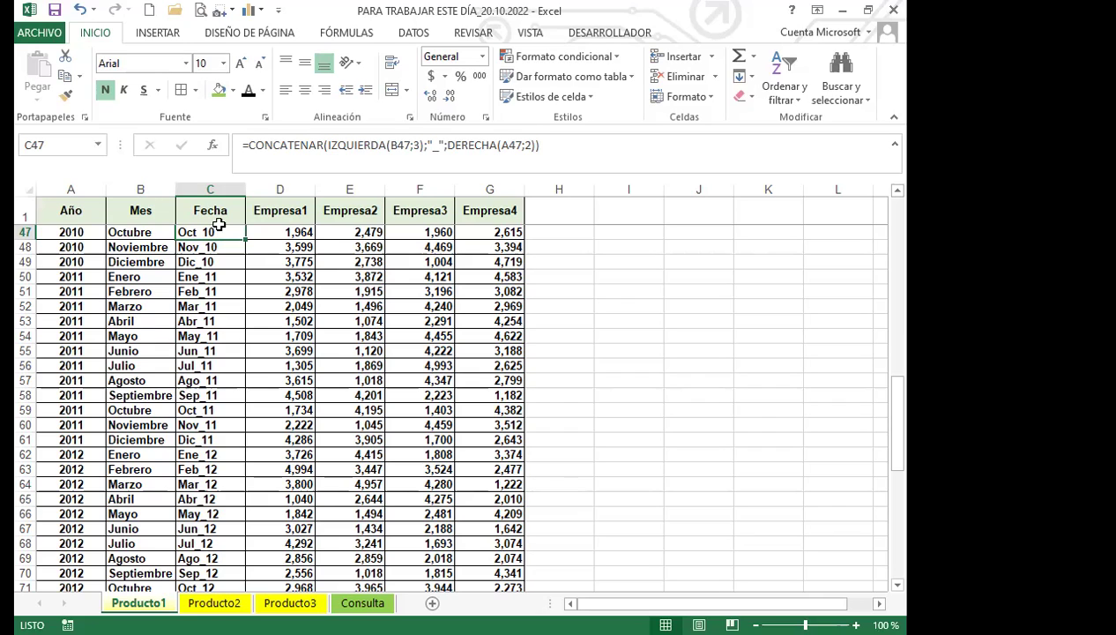
pyautogui.click(262, 145)
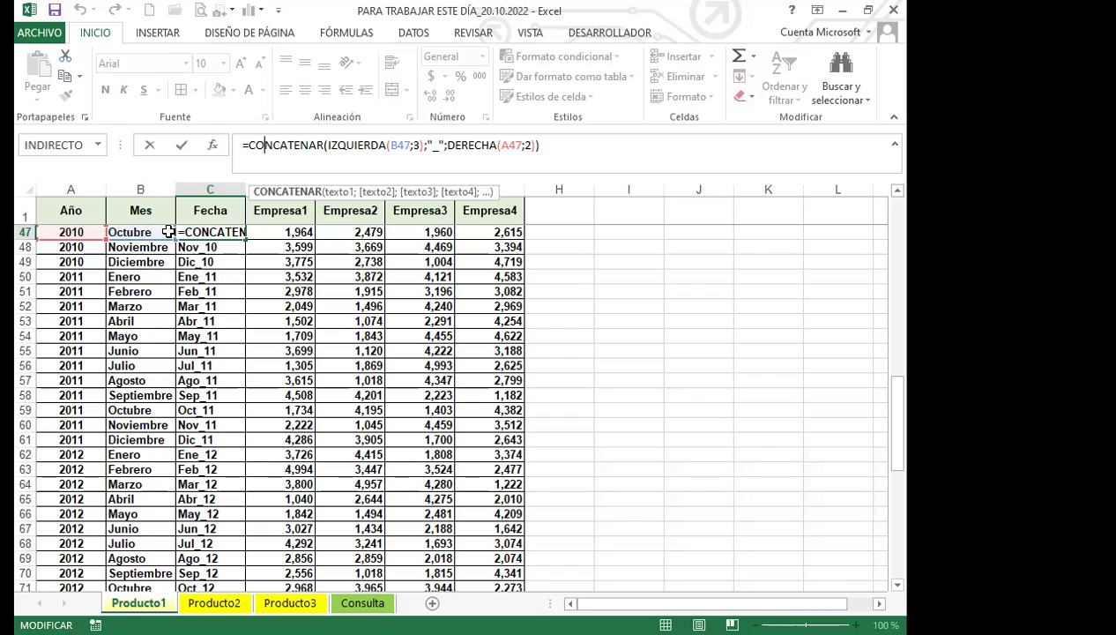
pyautogui.press('Return')
pyautogui.press('Up')
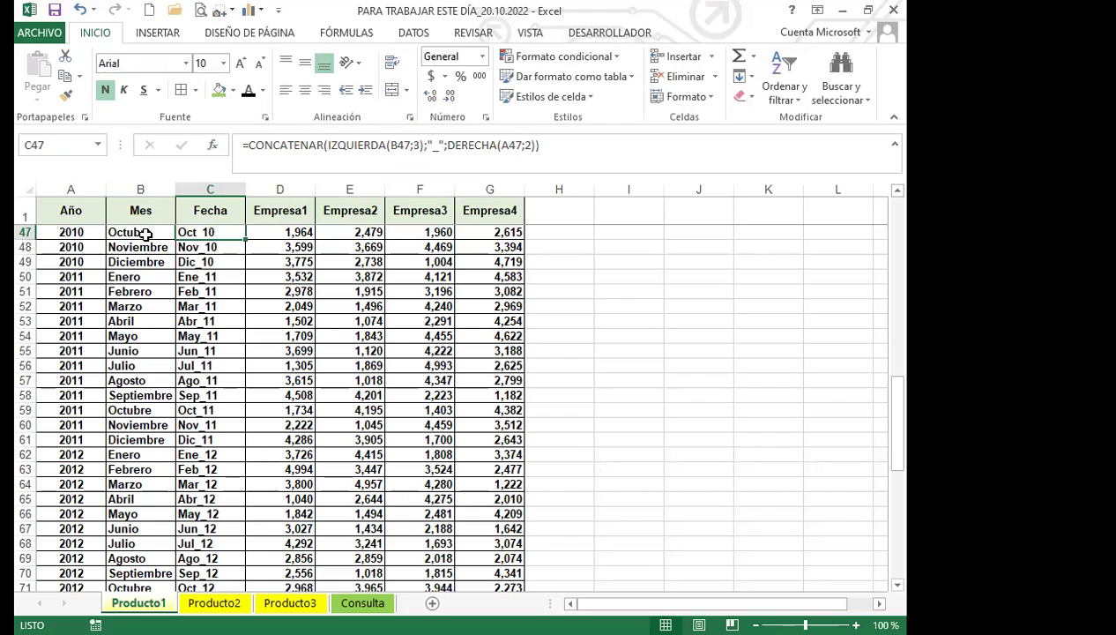
pyautogui.click(222, 248)
pyautogui.click(223, 234)
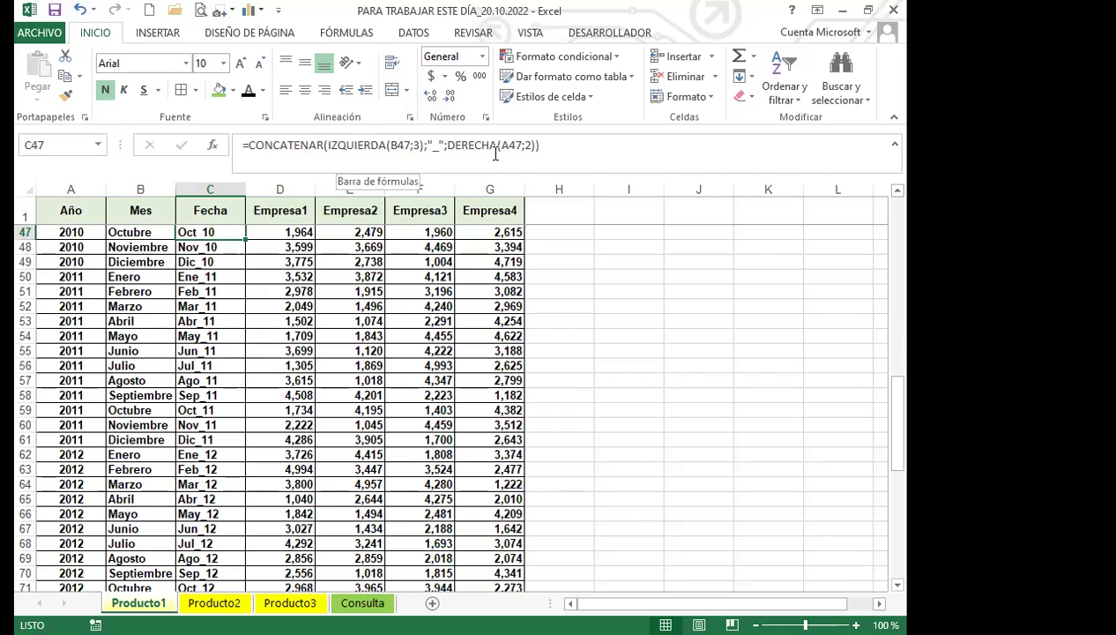
pyautogui.click(405, 144)
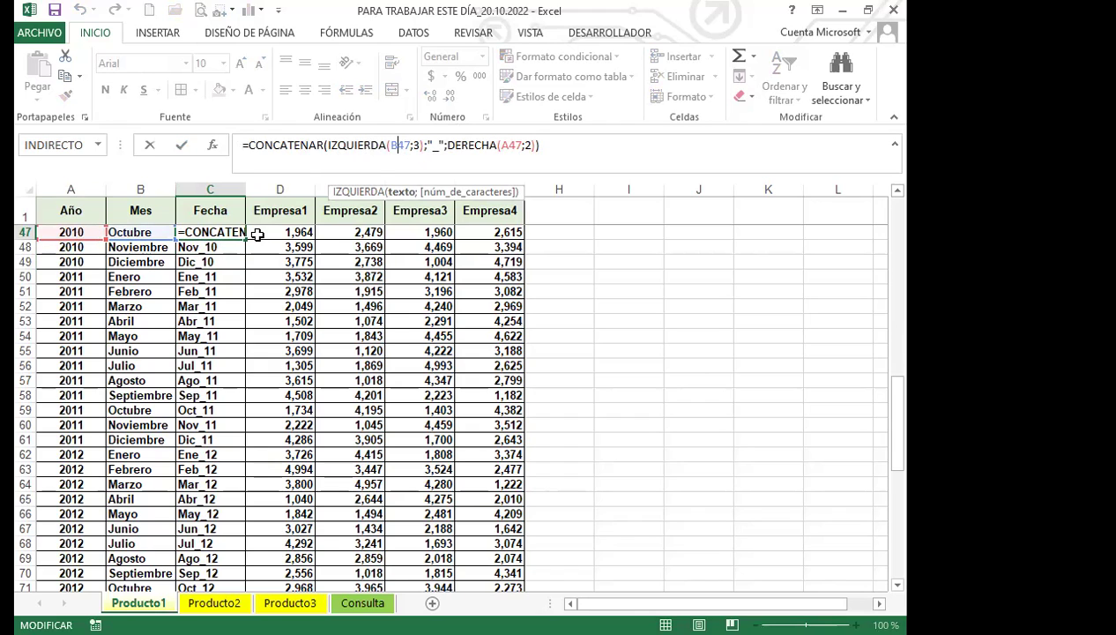
pyautogui.hotkey('ctrl', 'Return')
# Check the Fecha formula in C49 and look through the remaining rows of Producto1 to the end of 2014
pyautogui.click(213, 263)
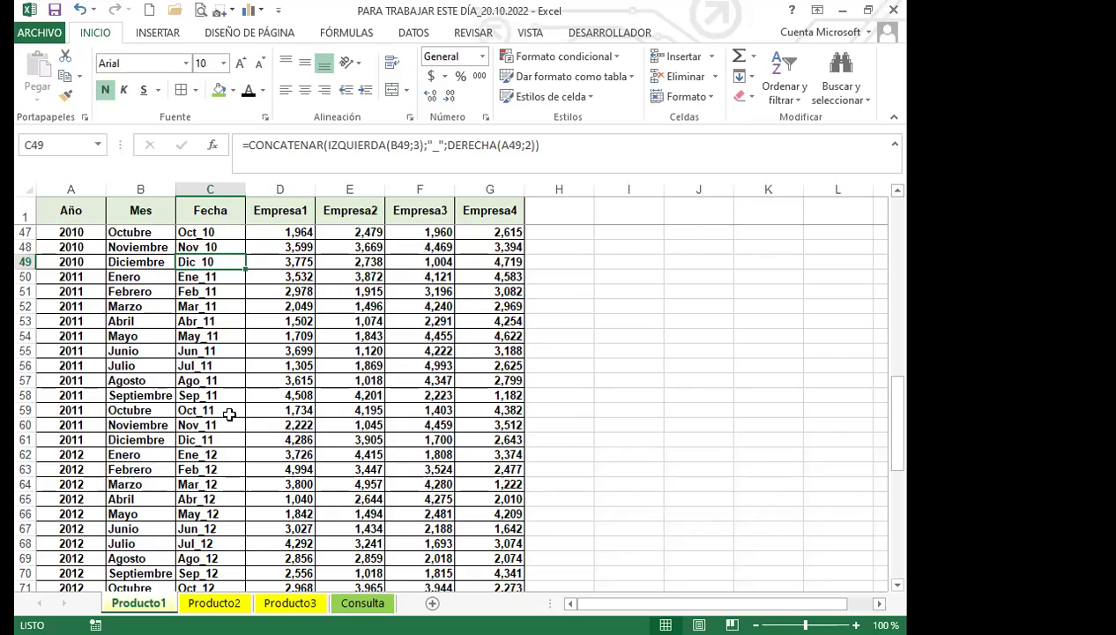
pyautogui.scroll(-2, 220, 422)
pyautogui.scroll(-11, 219, 425)
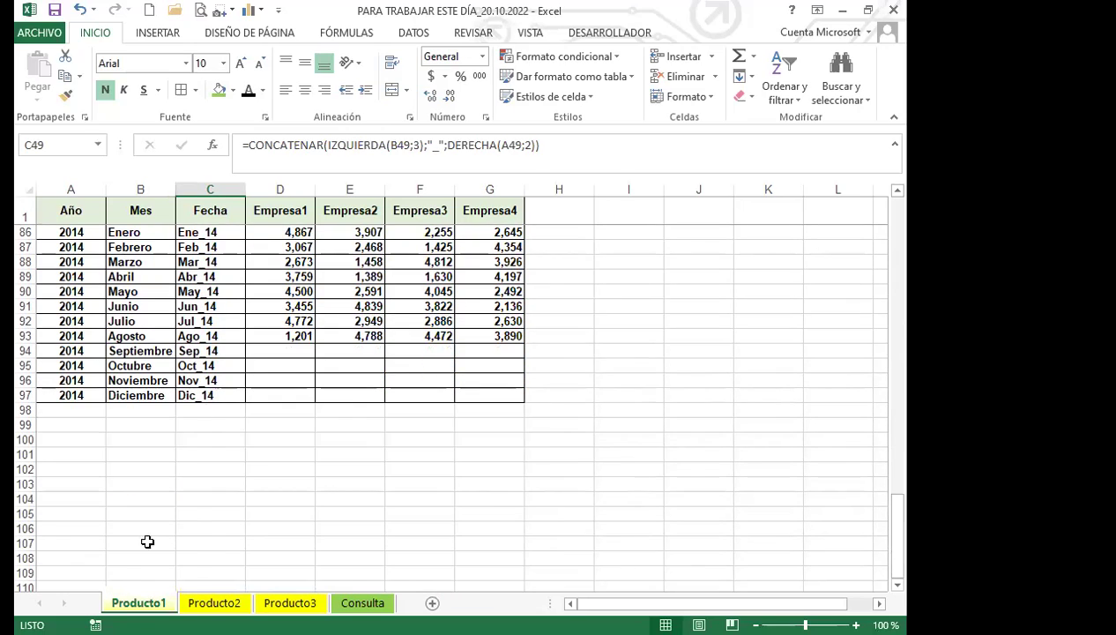
pyautogui.scroll(3, 261, 475)
pyautogui.scroll(3, 261, 476)
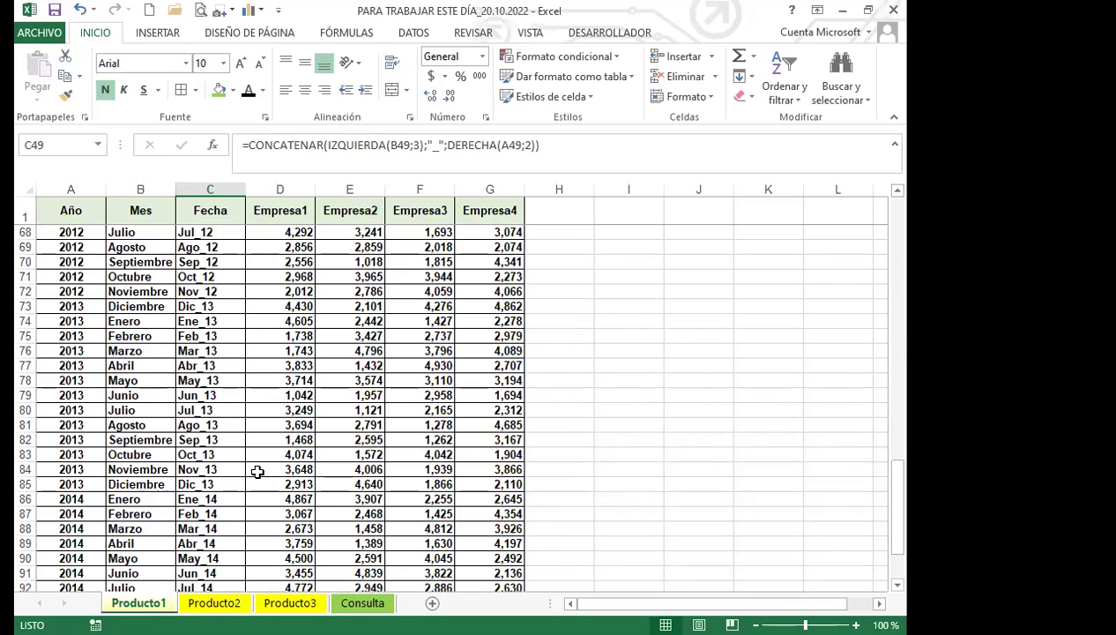
# Compare the Fecha formulas and data layout of the Producto2 and Producto3 sheets with Producto1
pyautogui.click(213, 602)
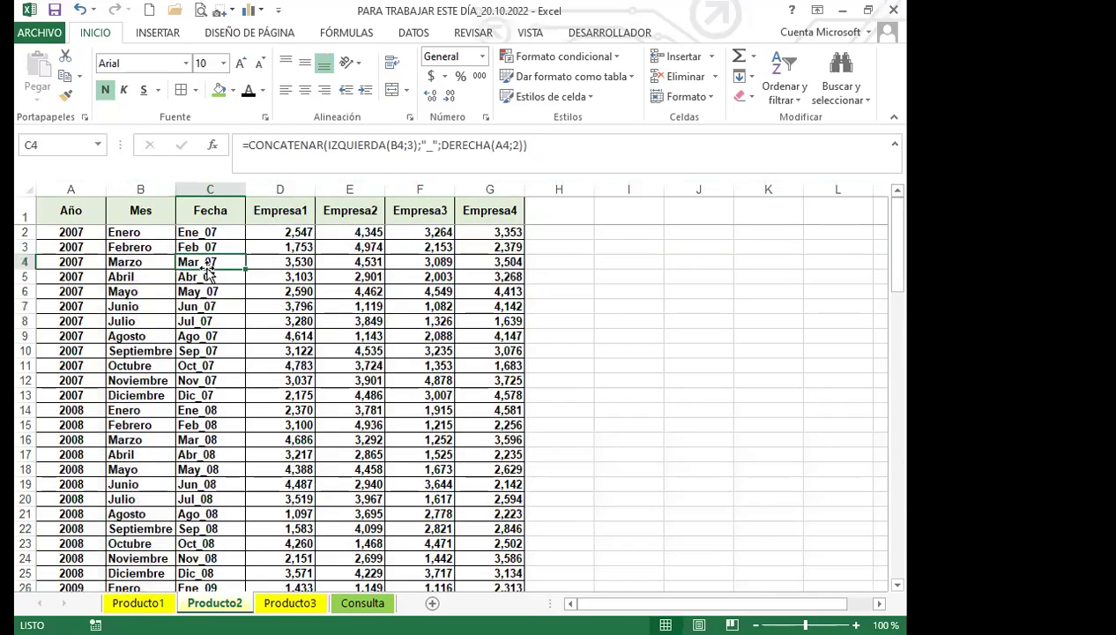
pyautogui.click(290, 603)
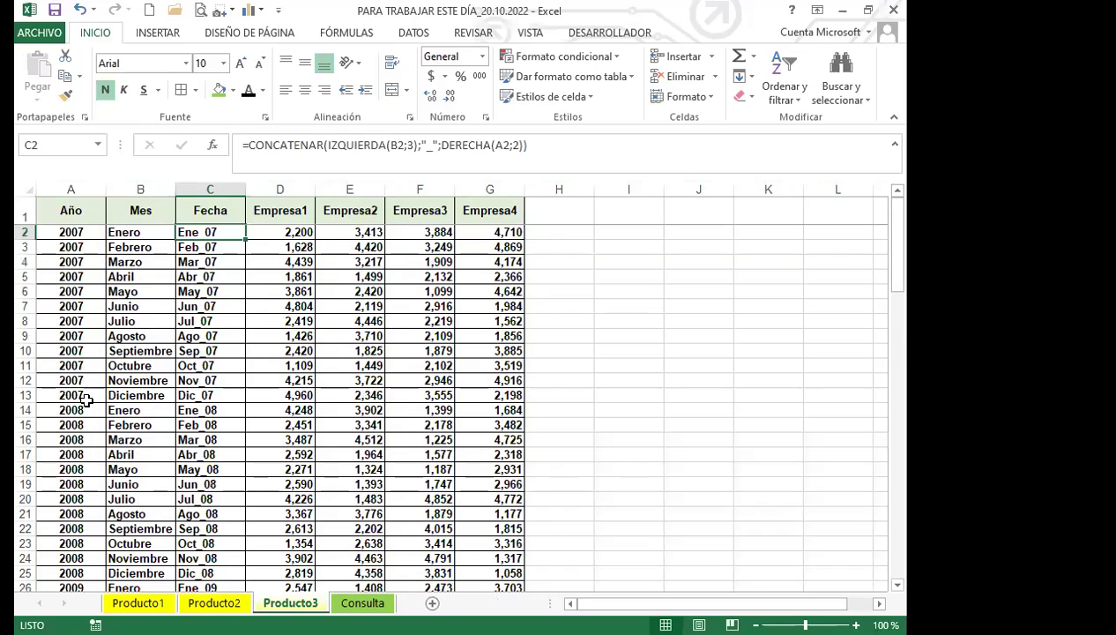
pyautogui.click(141, 603)
pyautogui.click(208, 598)
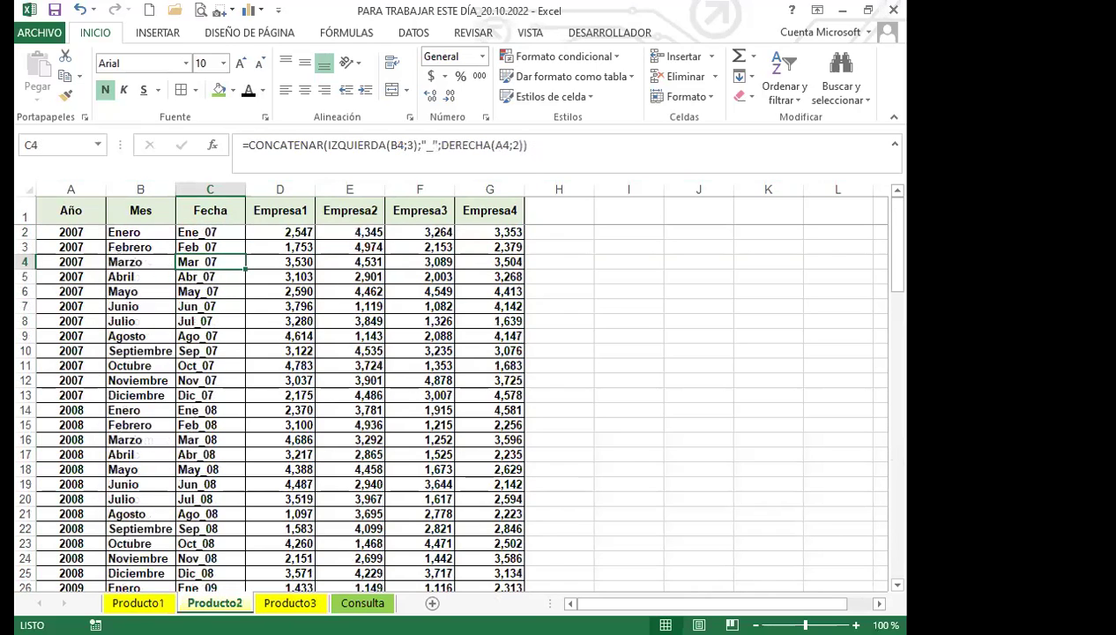
pyautogui.click(291, 603)
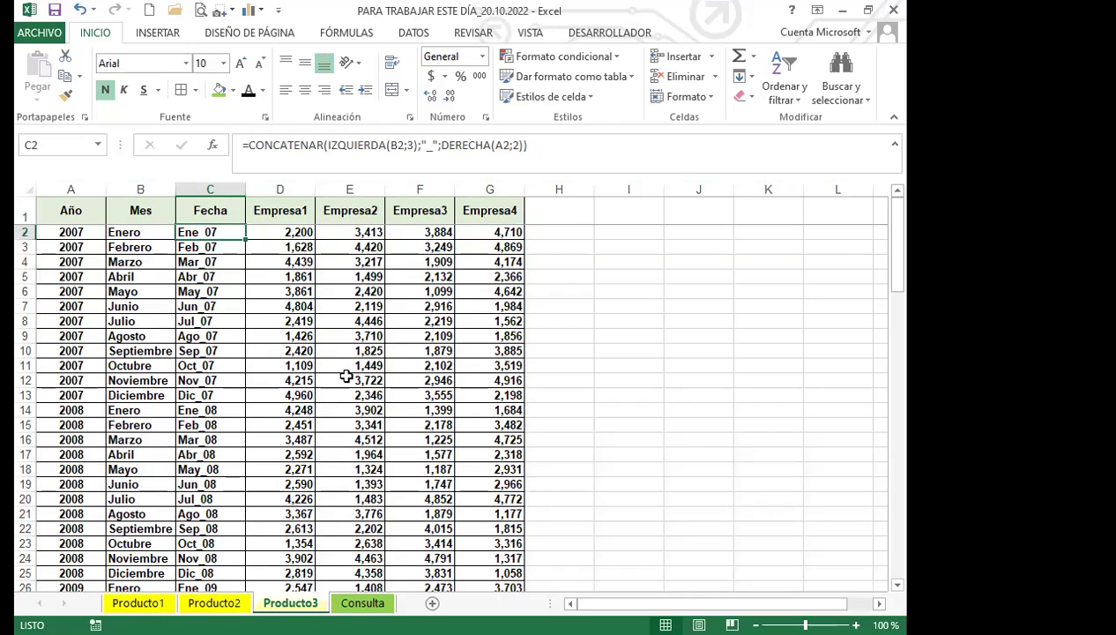
# Review the Empresa1 to Empresa4 column headings on the Producto3 sheet
pyautogui.click(281, 215)
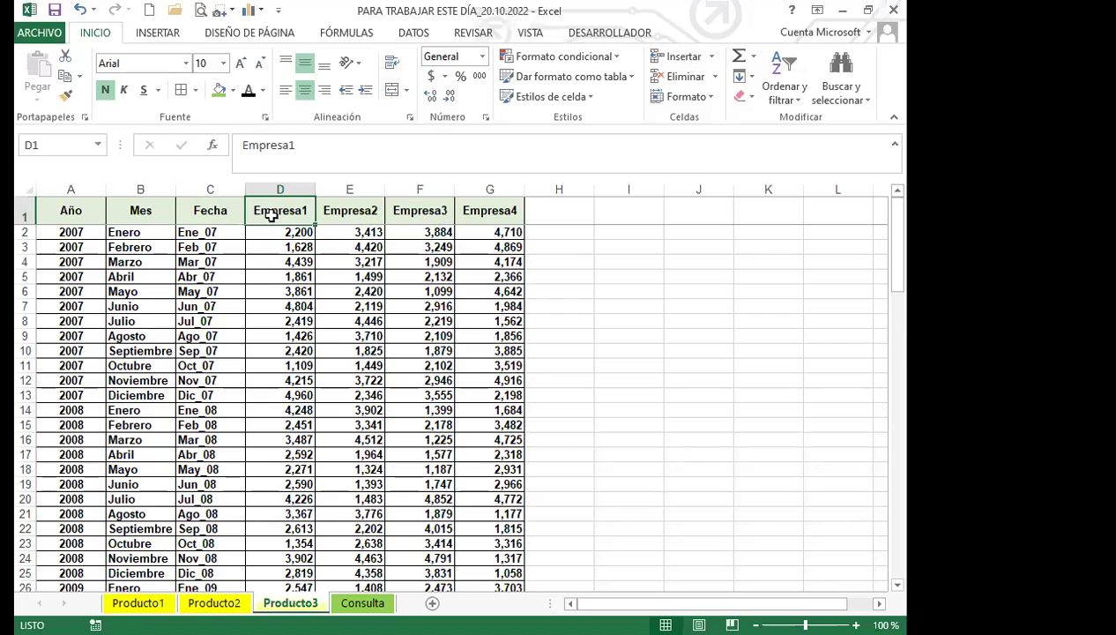
pyautogui.click(358, 214)
pyautogui.click(417, 213)
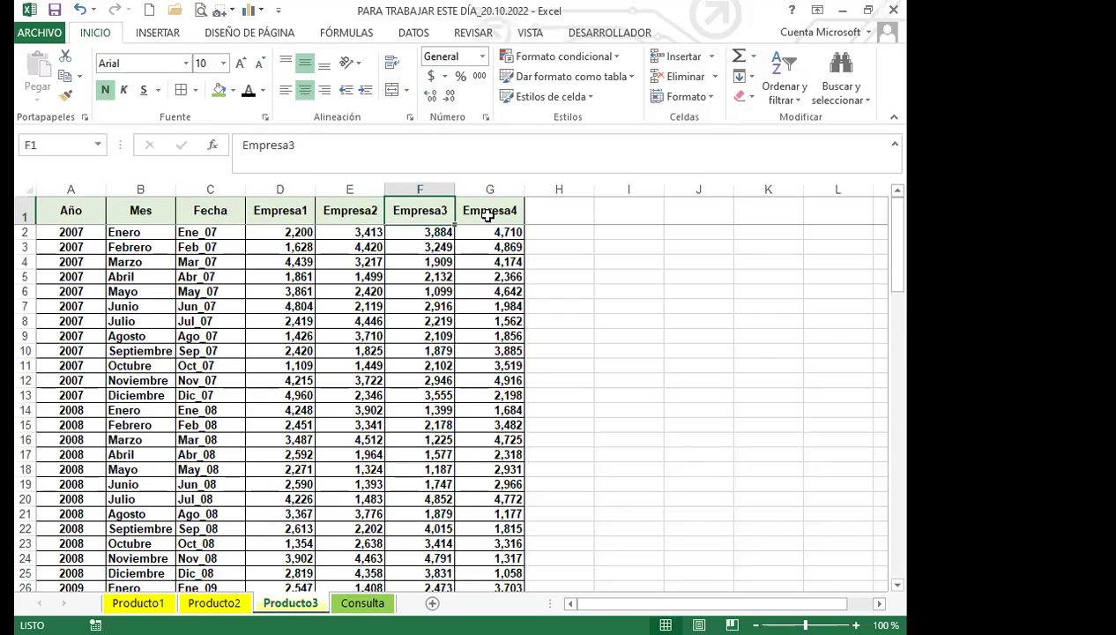
pyautogui.click(484, 212)
pyautogui.click(286, 212)
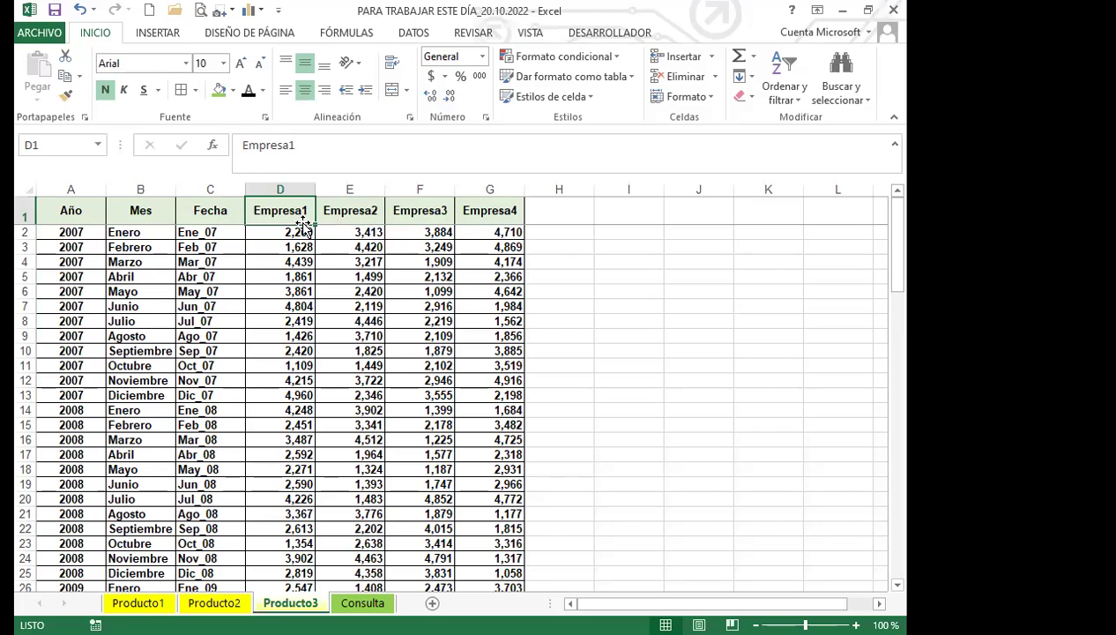
# Go through the three product sheets and check the Empresa1 and Empresa2 headings on Producto1
pyautogui.click(166, 603)
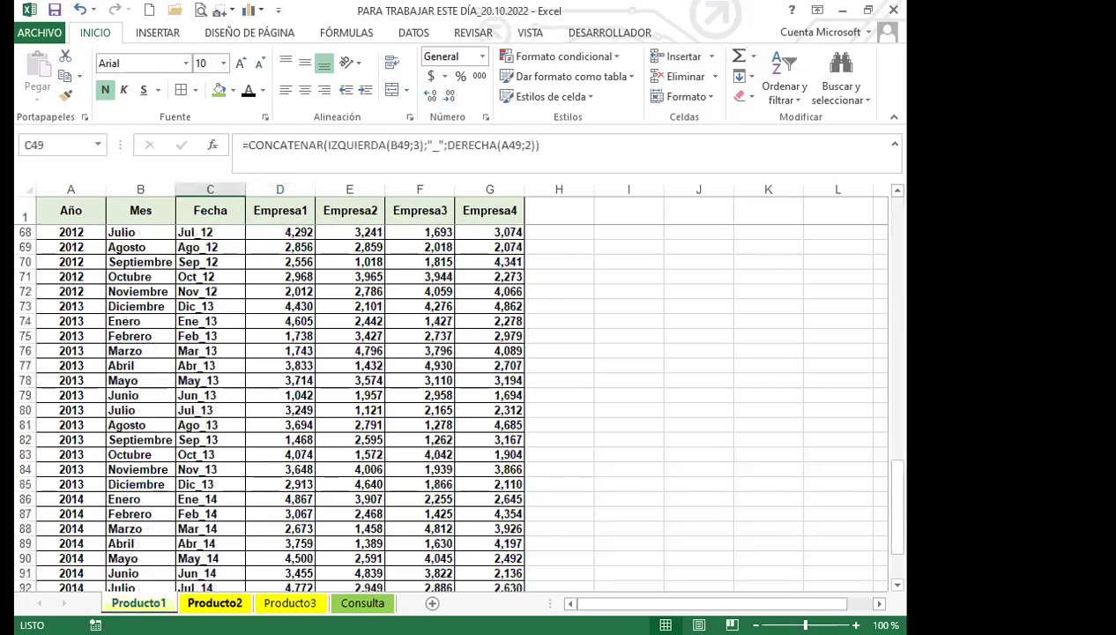
pyautogui.click(215, 603)
pyautogui.click(290, 603)
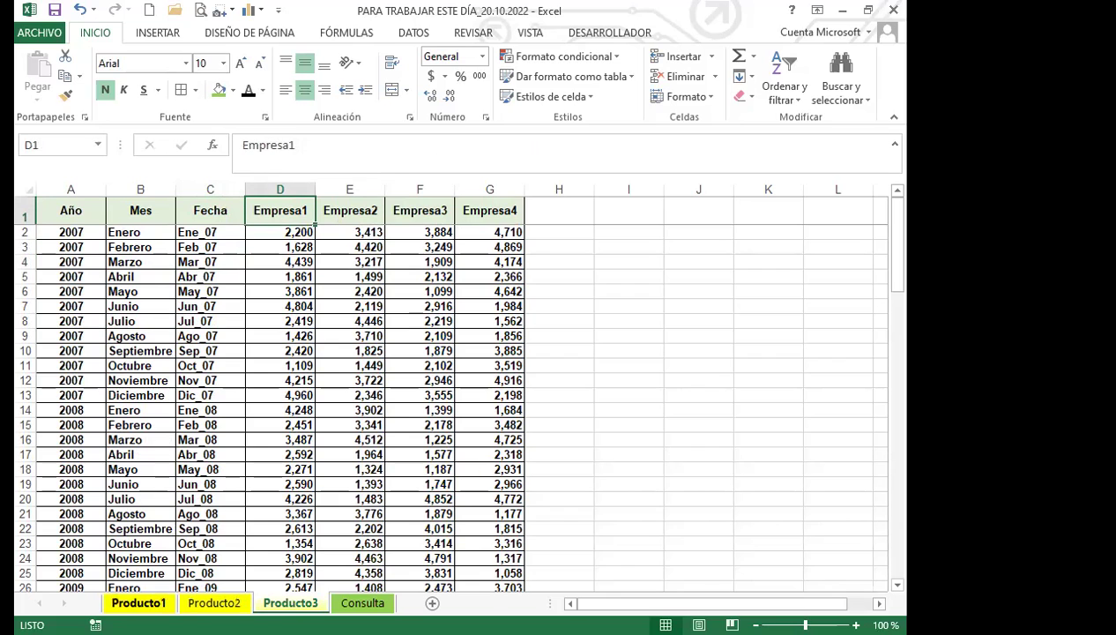
pyautogui.click(139, 603)
pyautogui.click(273, 410)
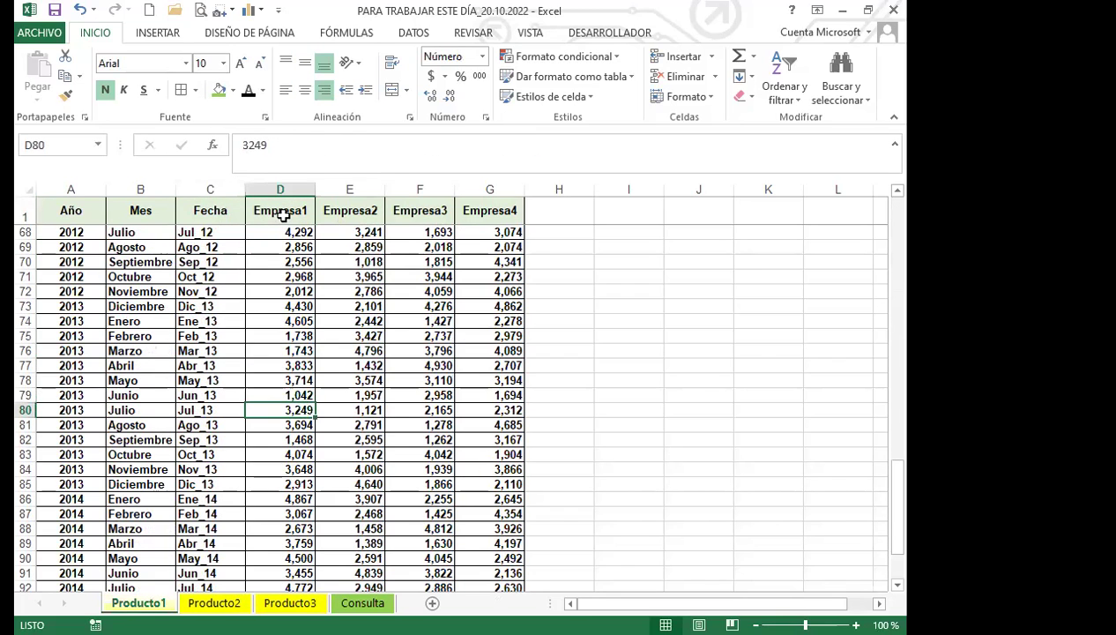
pyautogui.click(282, 215)
pyautogui.click(360, 216)
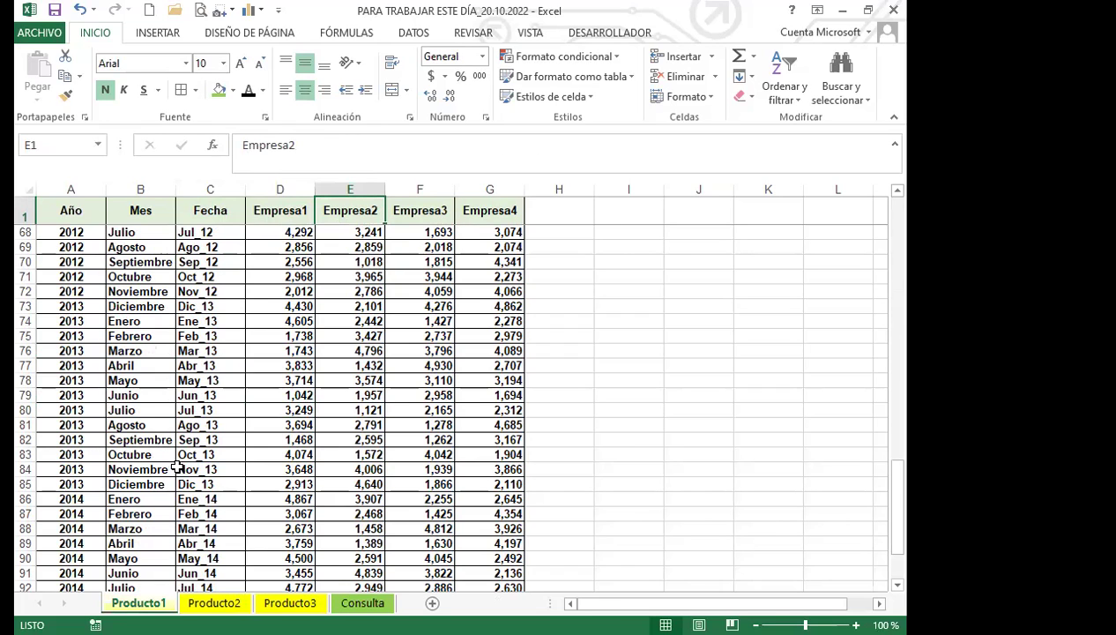
# Open the Consulta sheet and choose Producto1 from the product list in B3
pyautogui.click(336, 600)
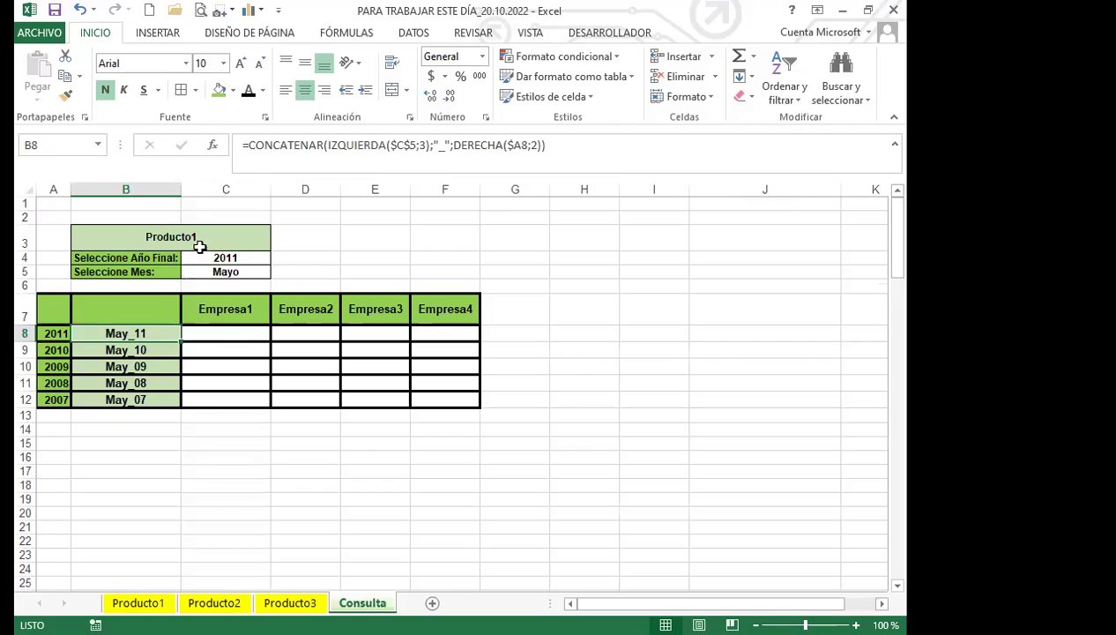
pyautogui.click(232, 239)
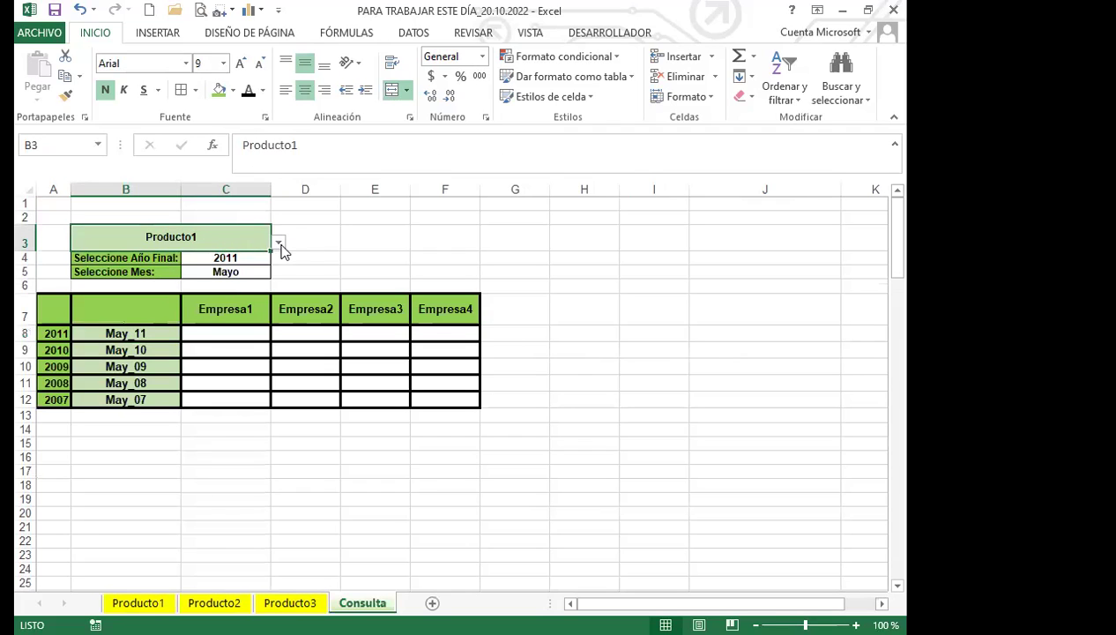
pyautogui.click(278, 242)
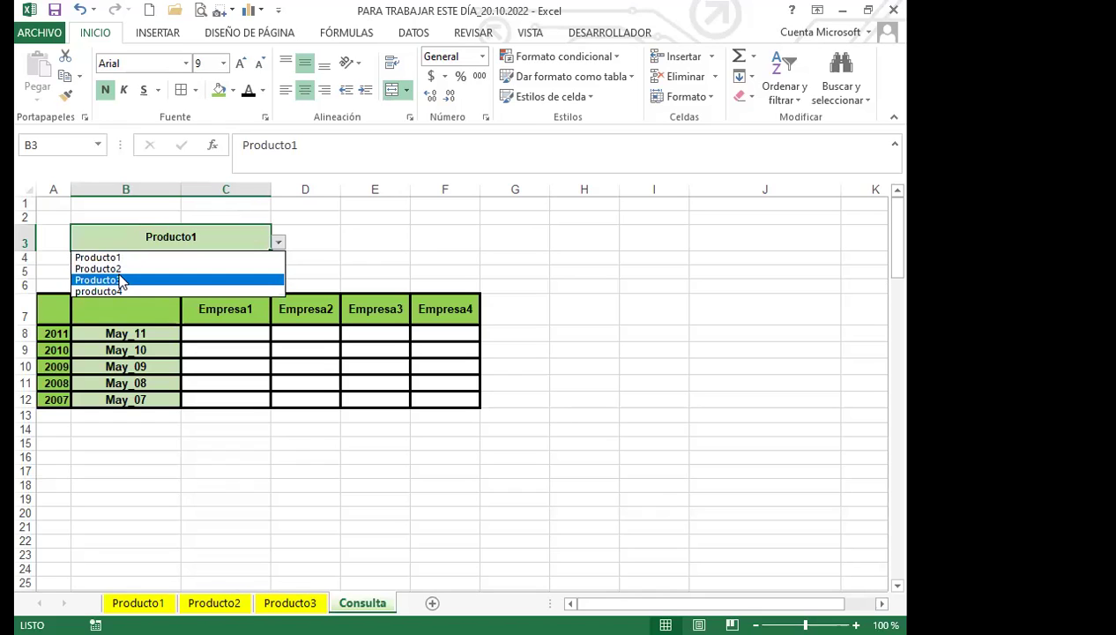
pyautogui.click(215, 257)
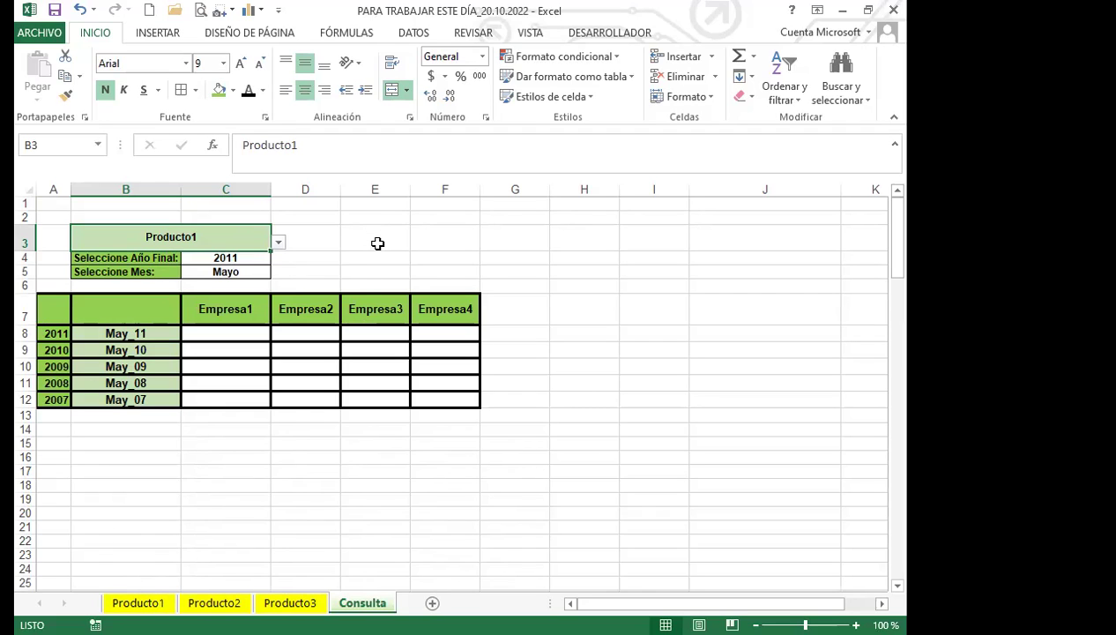
# Try a direct reference to Producto1!A1:G57 in cell F3 of Consulta and clear the cell
pyautogui.click(459, 244)
pyautogui.write('=')
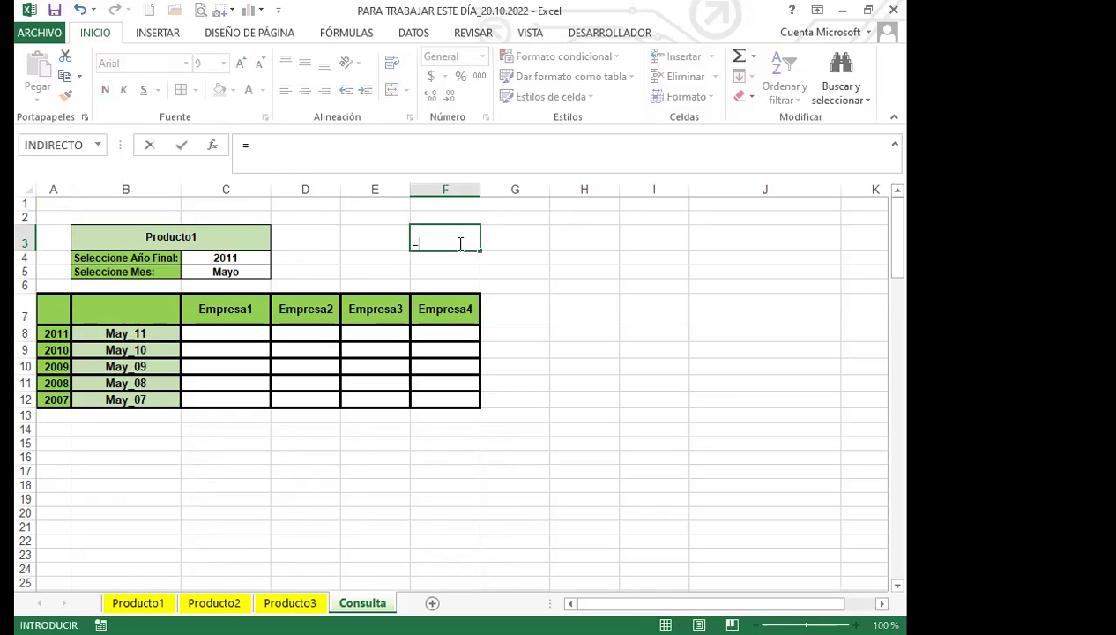
pyautogui.click(139, 602)
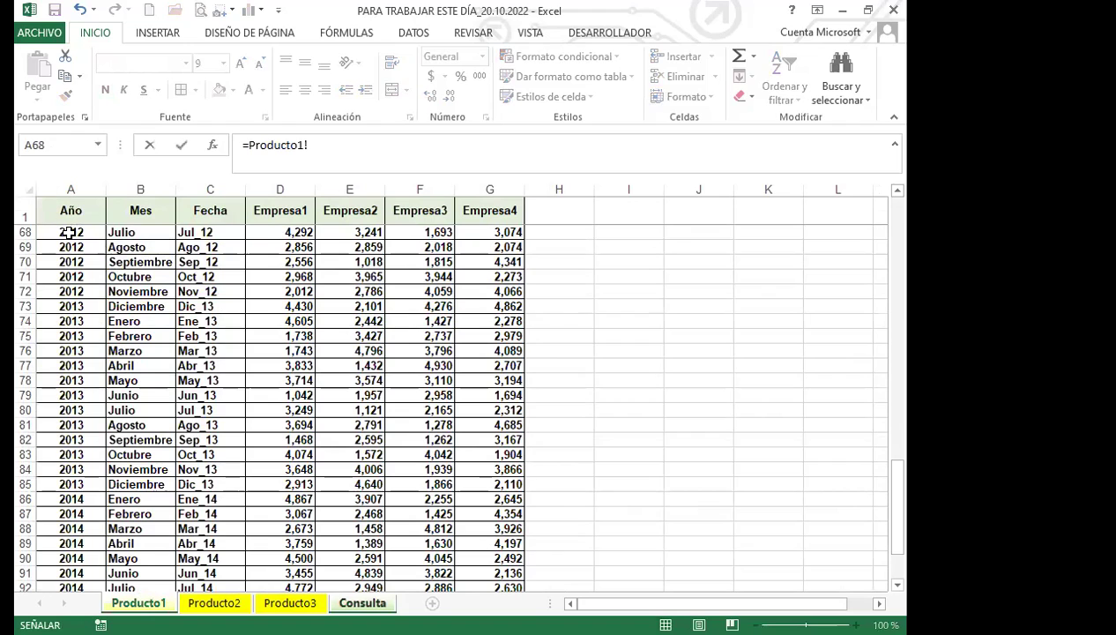
pyautogui.click(74, 213)
pyautogui.moveTo(118, 226); pyautogui.dragTo(514, 580)
pyautogui.press('Return')
pyautogui.click(455, 245)
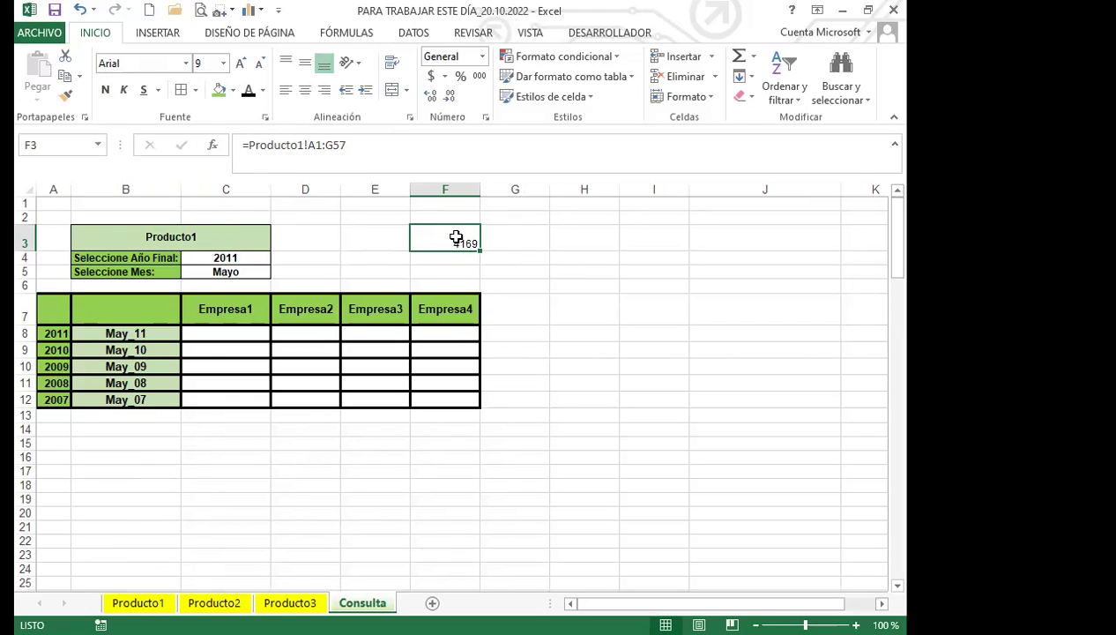
pyautogui.press('Delete')
# Choose Producto2 from the product list in B3 of the Consulta sheet
pyautogui.click(243, 240)
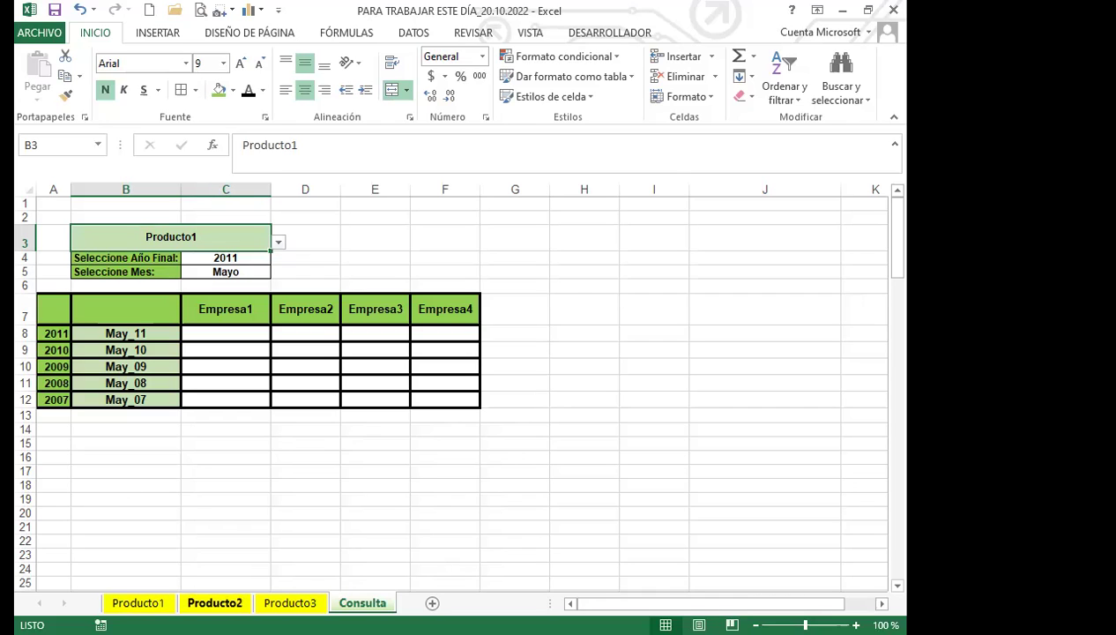
pyautogui.click(278, 242)
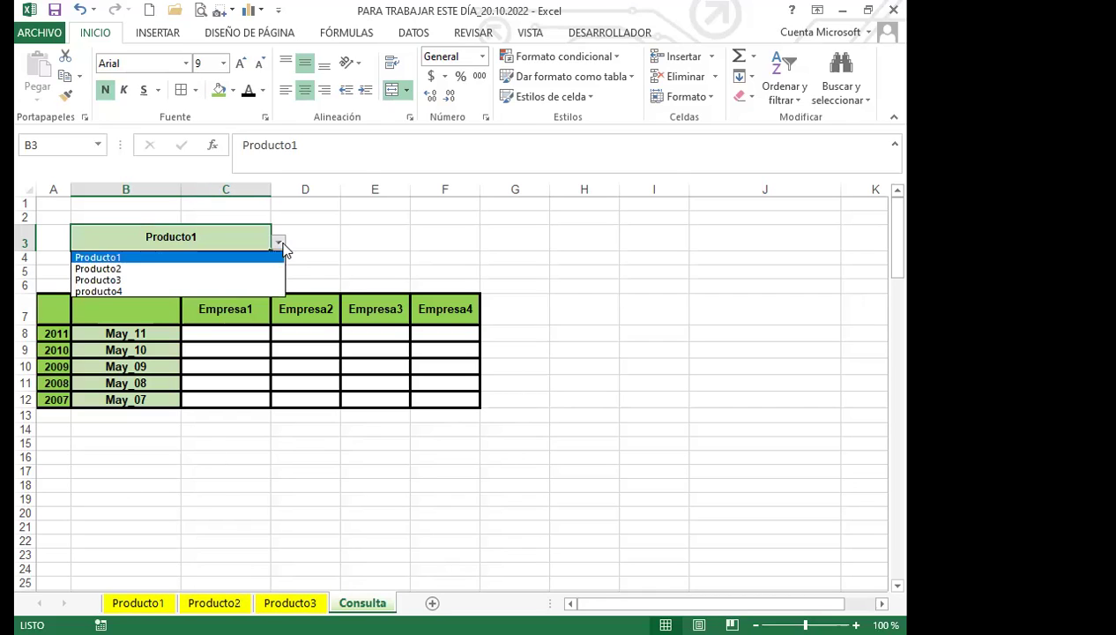
pyautogui.click(133, 269)
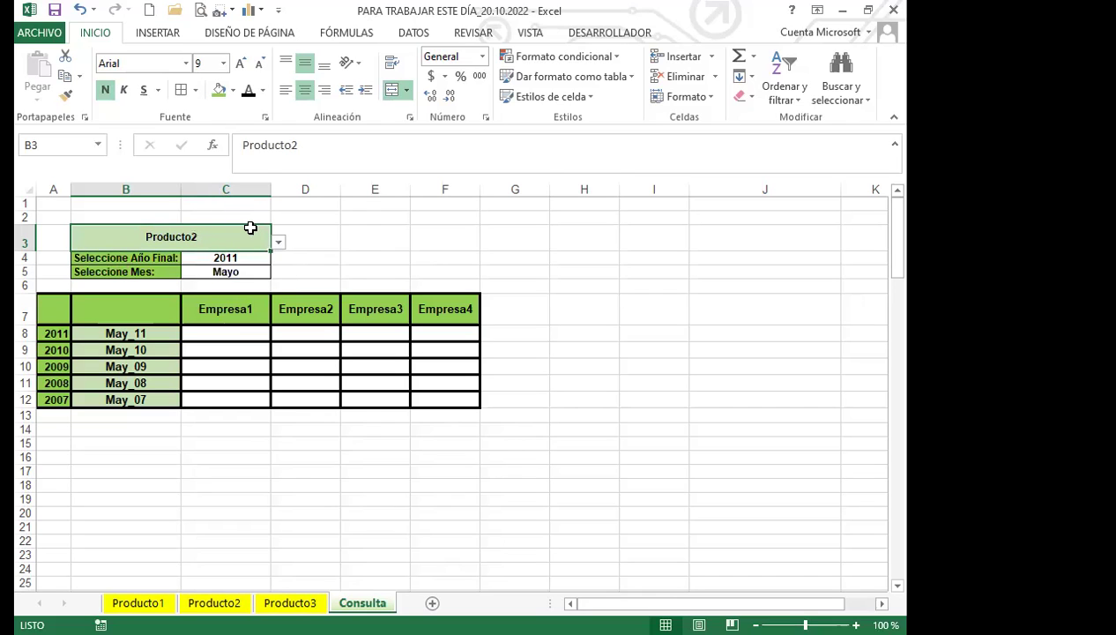
pyautogui.click(300, 602)
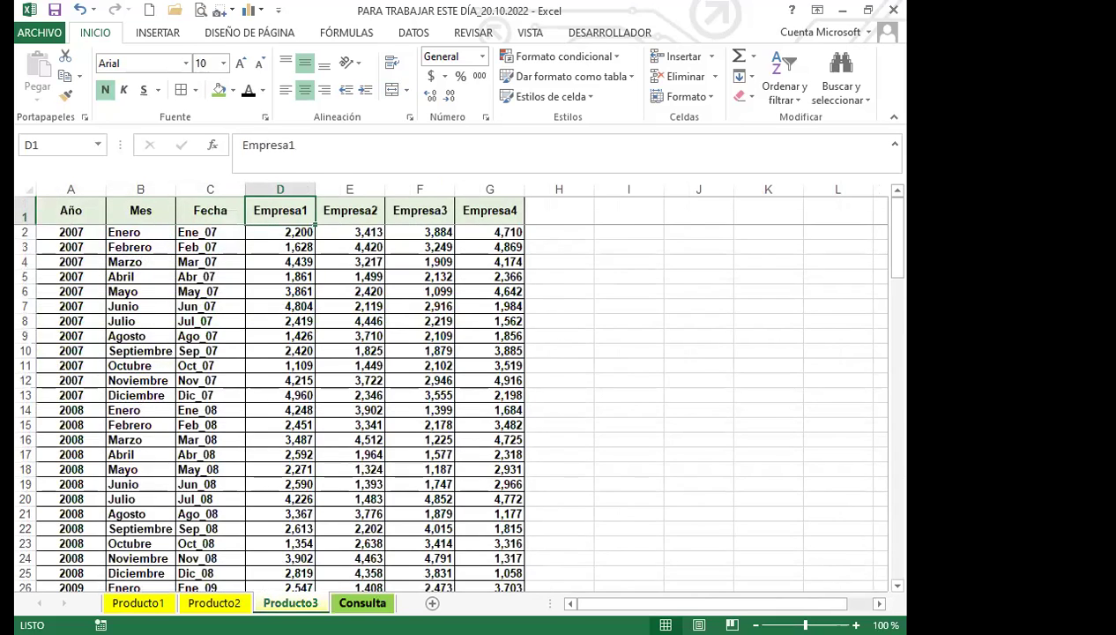
pyautogui.click(362, 602)
# Review the final-year options in C4 and compare them with the Año column on the Producto1 sheet
pyautogui.click(204, 258)
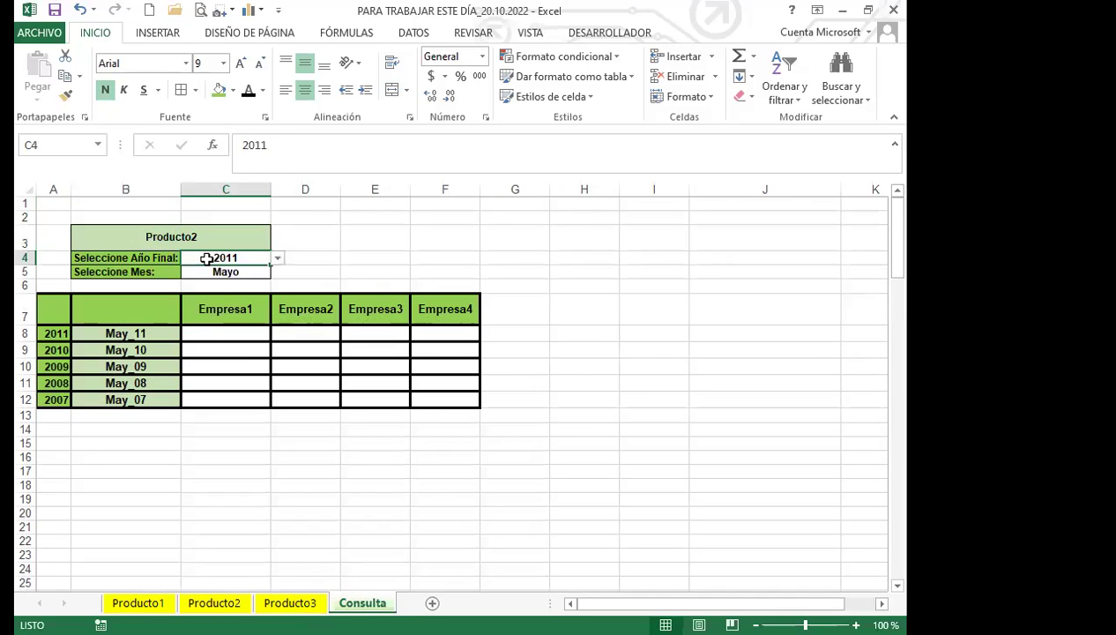
pyautogui.click(278, 258)
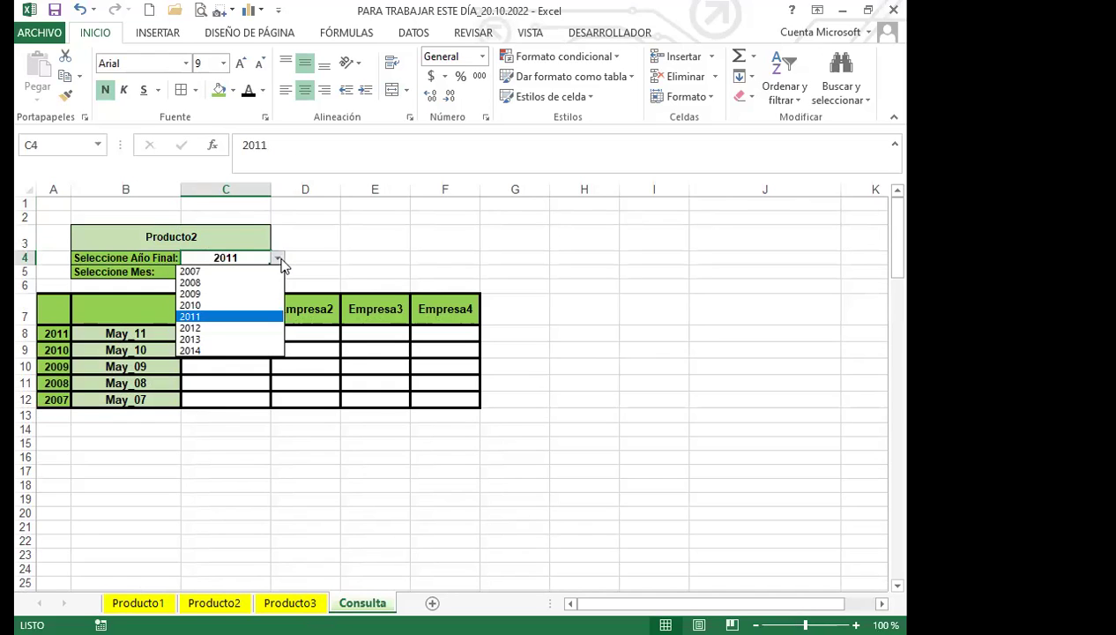
pyautogui.click(279, 259)
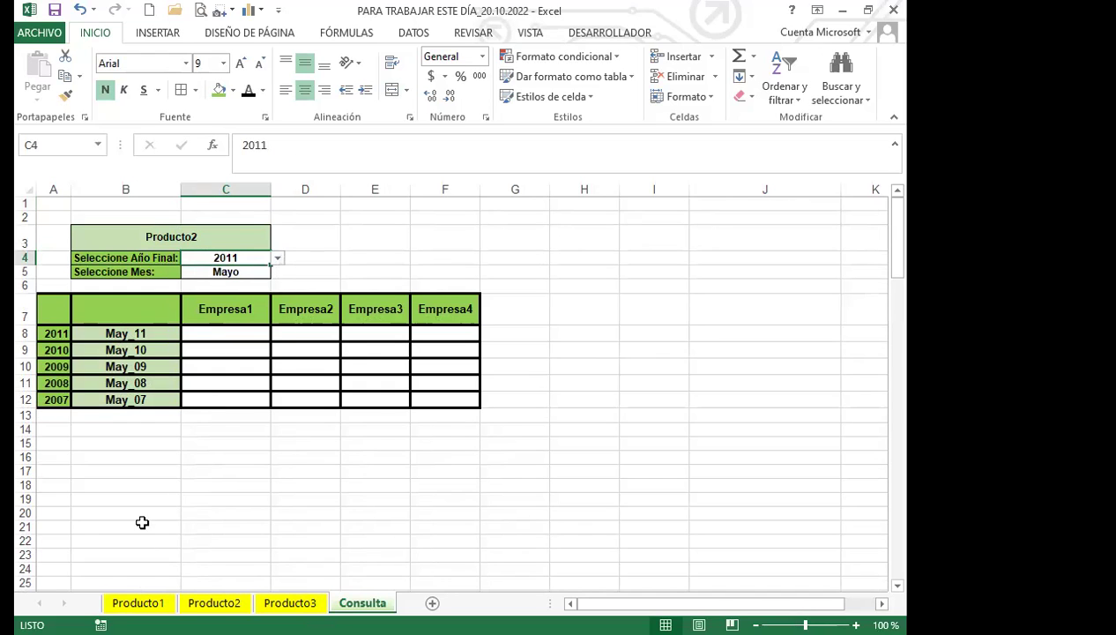
pyautogui.click(136, 603)
pyautogui.scroll(3, 69, 380)
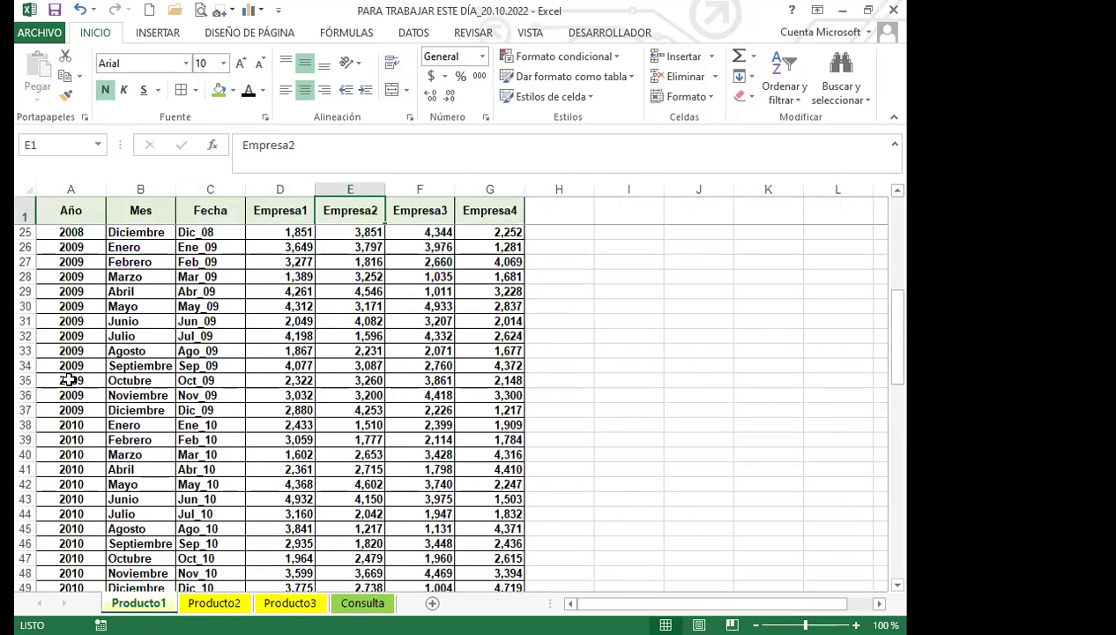
pyautogui.scroll(8, 69, 380)
pyautogui.click(81, 232)
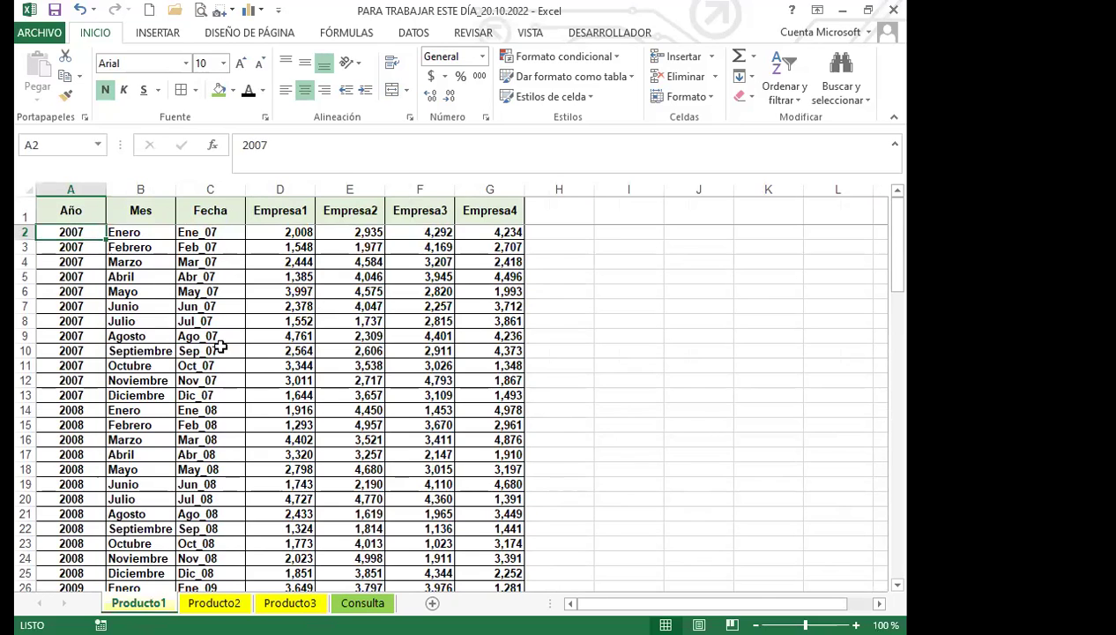
# Examine the source lists on Consulta: the months in B27:B38 and the years in C27:C34
pyautogui.click(363, 603)
pyautogui.scroll(-8, 126, 500)
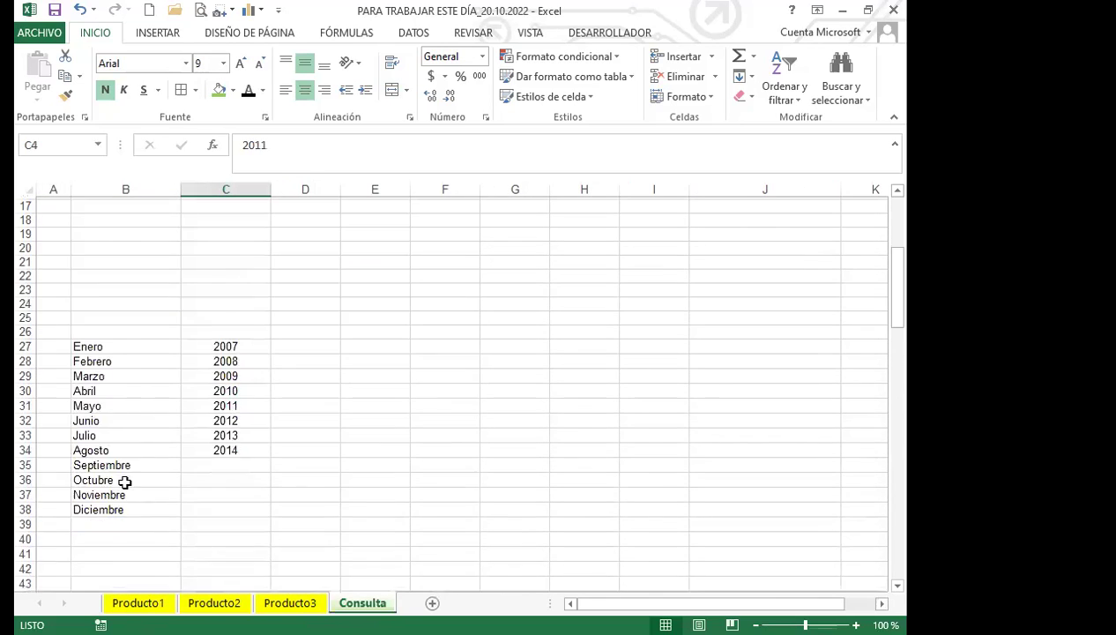
pyautogui.scroll(2, 220, 361)
pyautogui.moveTo(245, 317); pyautogui.dragTo(252, 419)
pyautogui.click(419, 36)
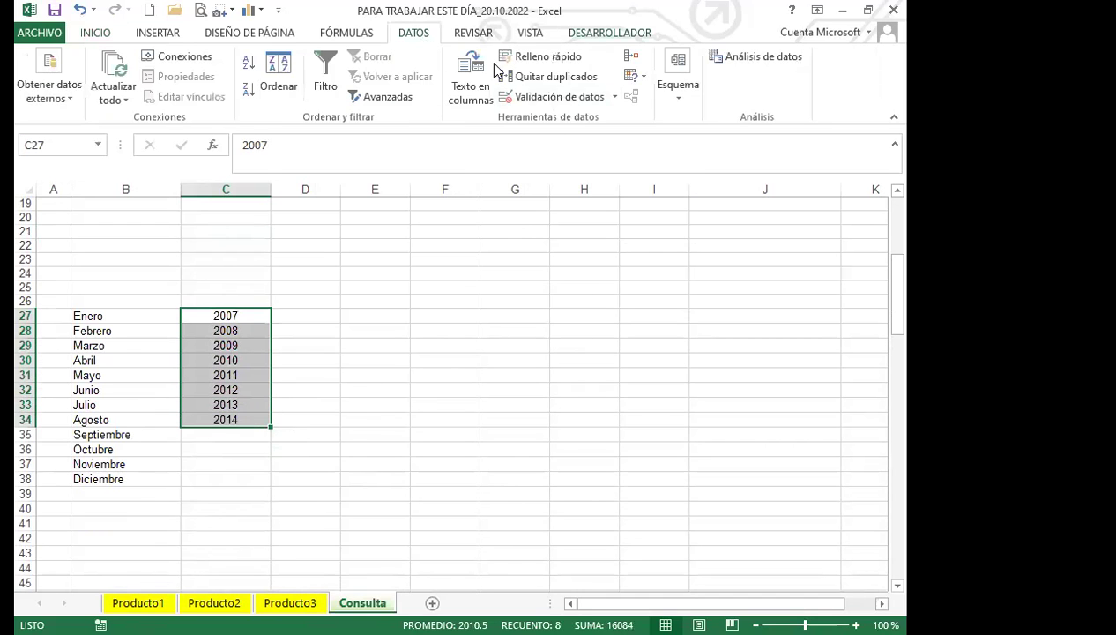
pyautogui.moveTo(252, 319); pyautogui.dragTo(236, 429)
pyautogui.click(242, 419)
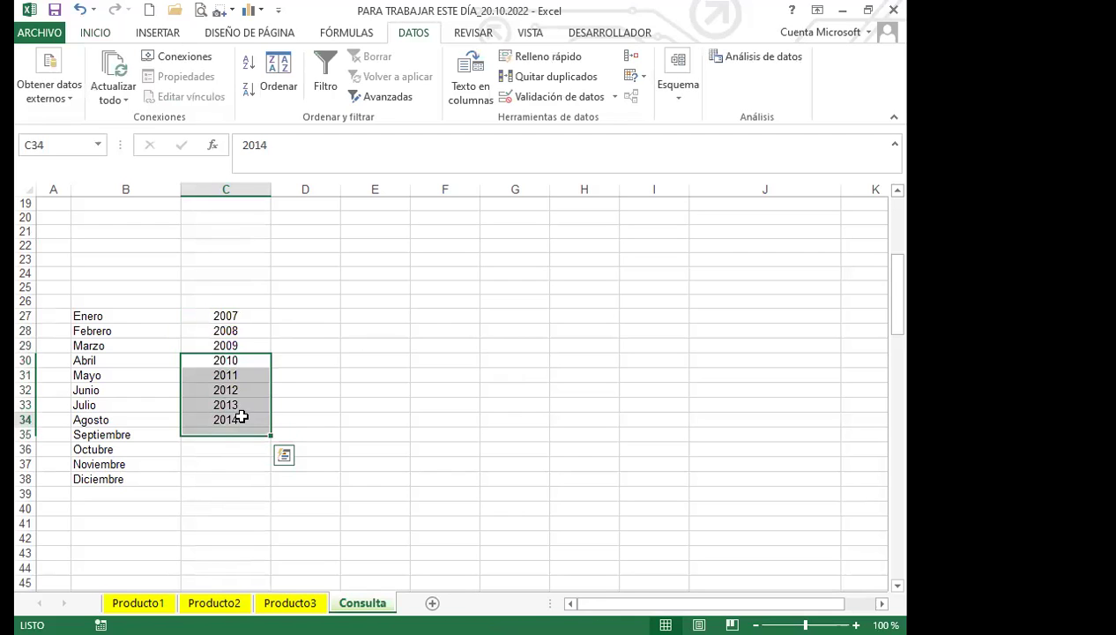
pyautogui.moveTo(124, 318); pyautogui.dragTo(124, 479)
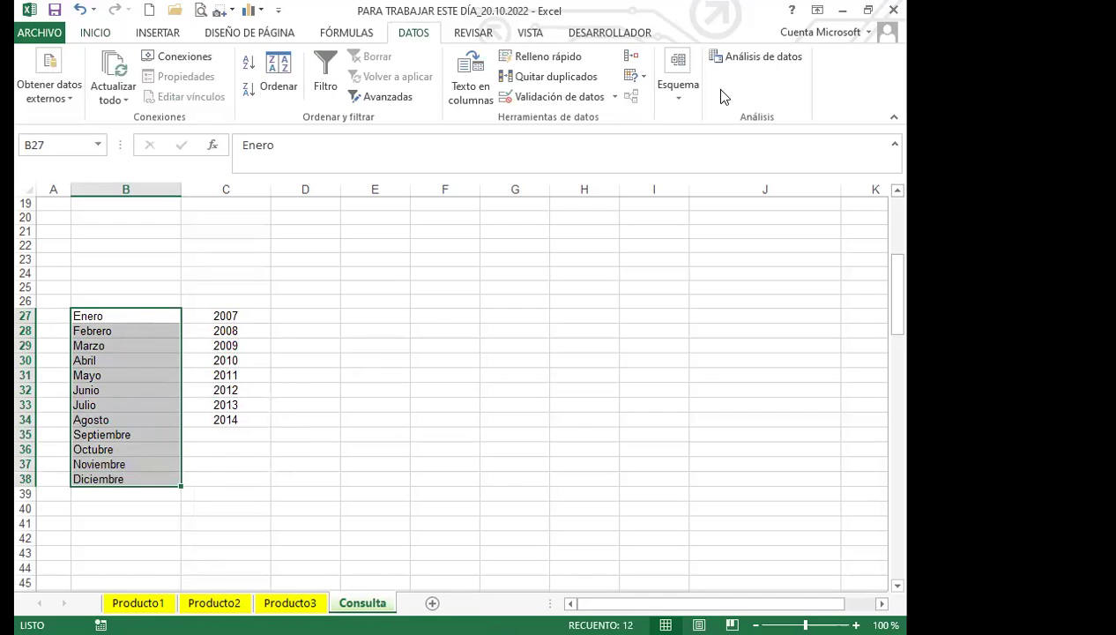
pyautogui.moveTo(124, 318); pyautogui.dragTo(119, 479)
pyautogui.moveTo(241, 315); pyautogui.dragTo(242, 444)
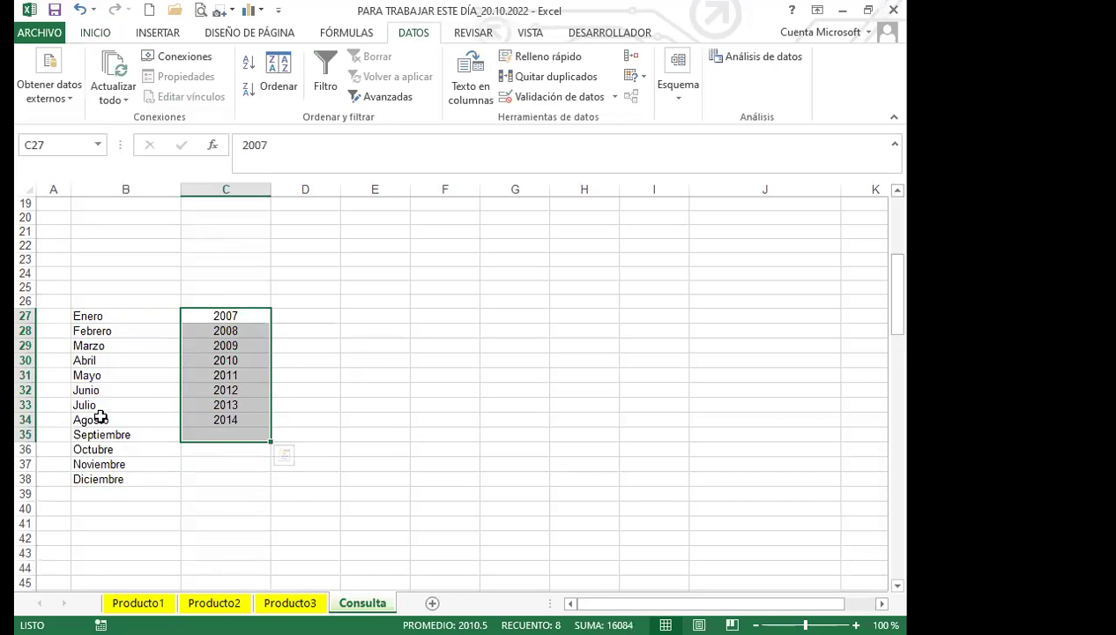
# Check the final-year list in C4 again and inspect the formula of the first table year in A8
pyautogui.scroll(1, 135, 405)
pyautogui.scroll(6, 135, 405)
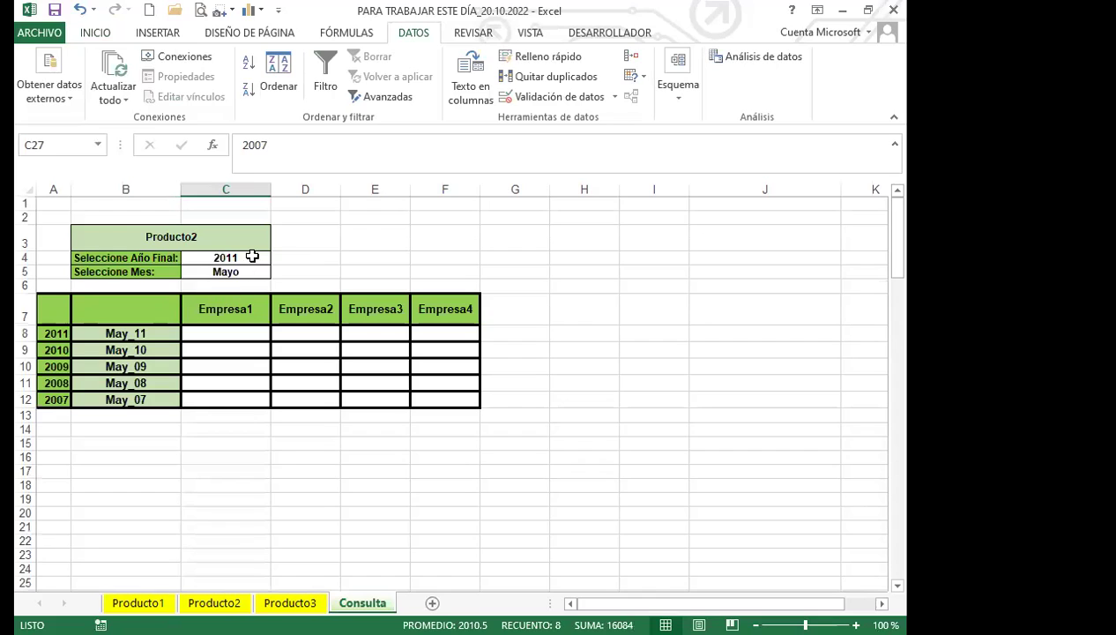
pyautogui.click(250, 257)
pyautogui.click(276, 261)
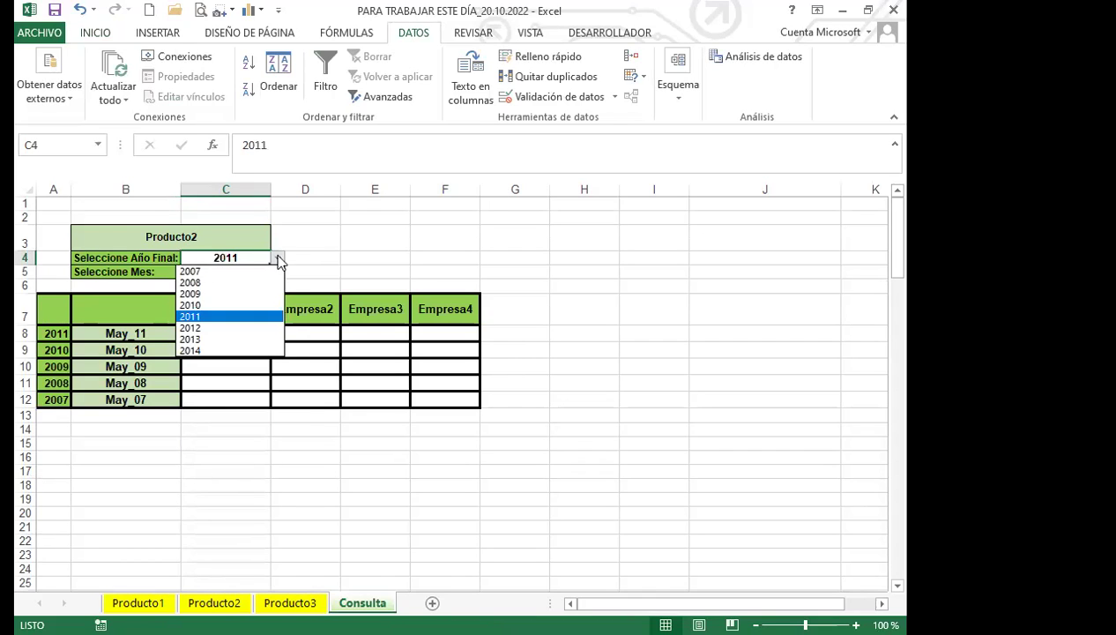
pyautogui.click(278, 258)
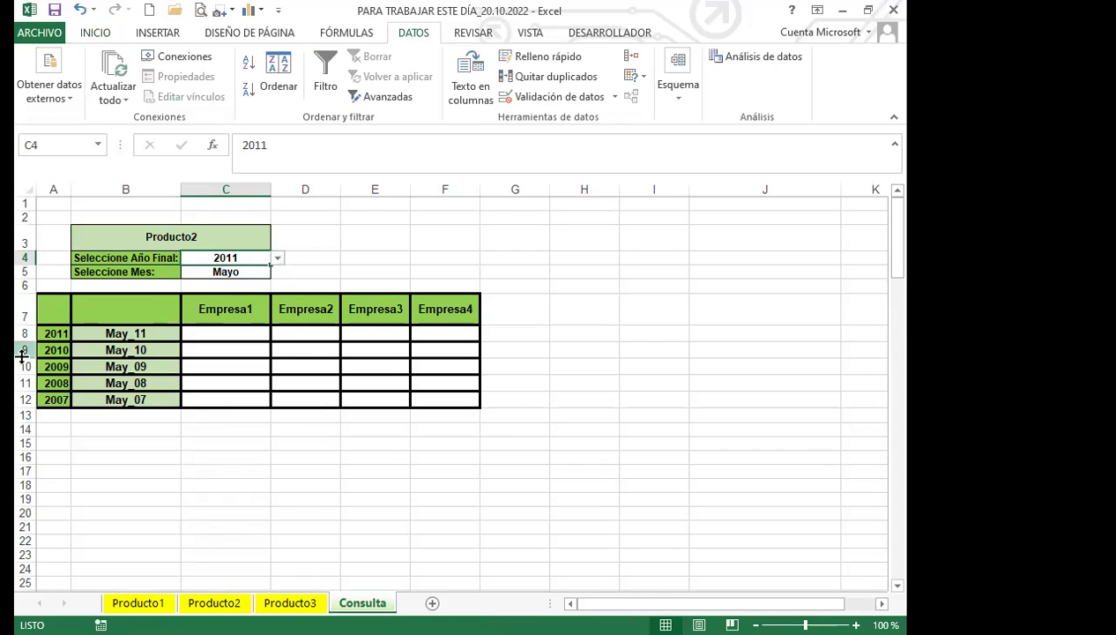
pyautogui.click(53, 333)
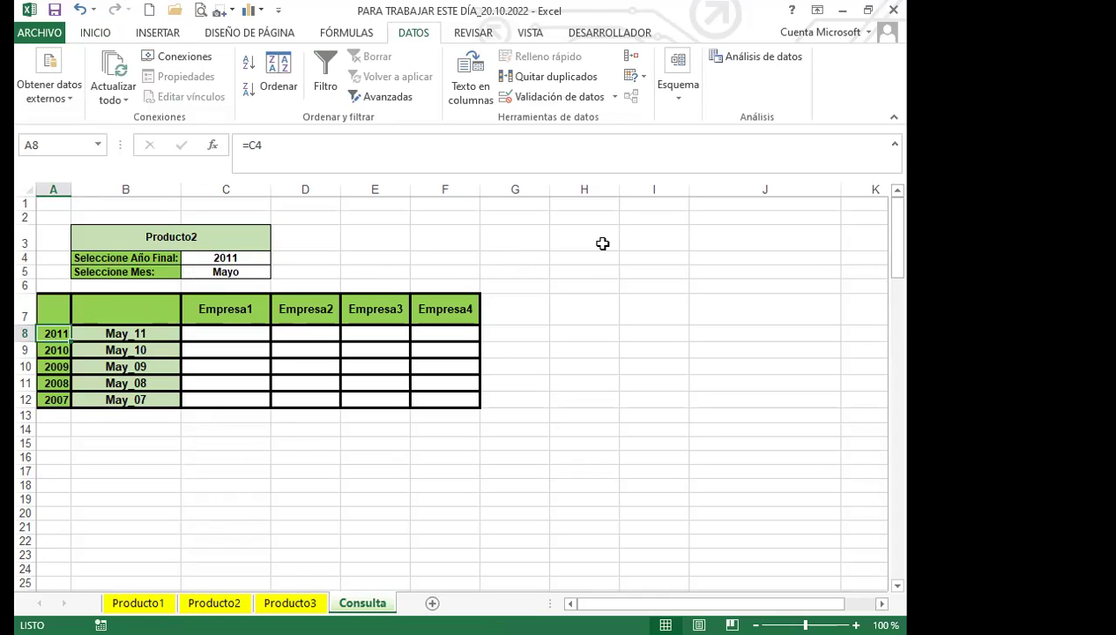
# Try 2012 as the final year in C4 and undo the change
pyautogui.click(254, 258)
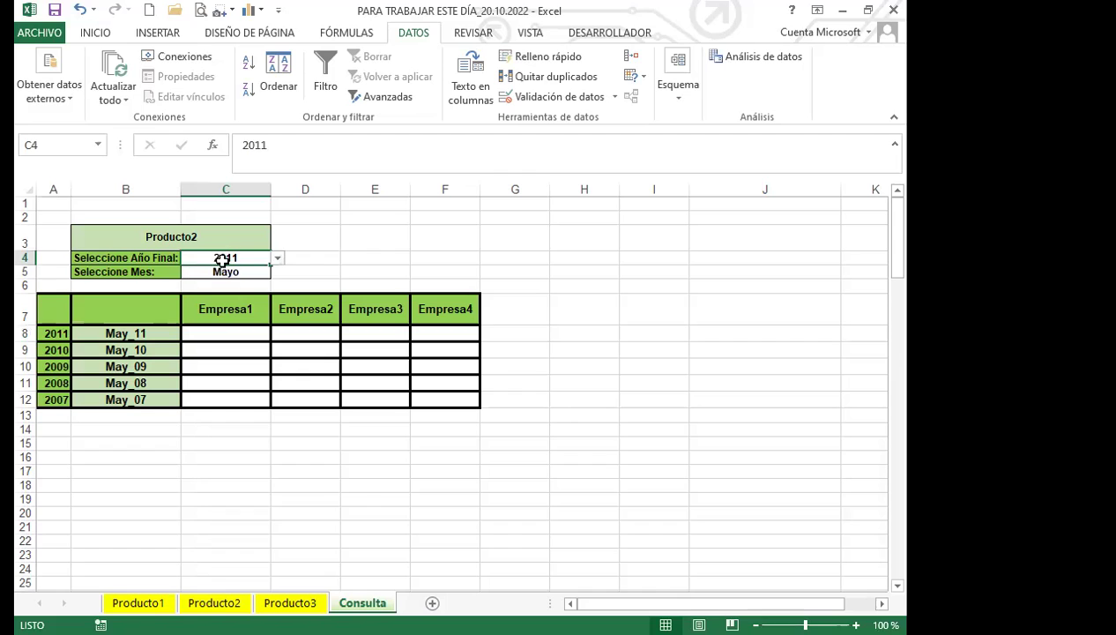
pyautogui.click(278, 258)
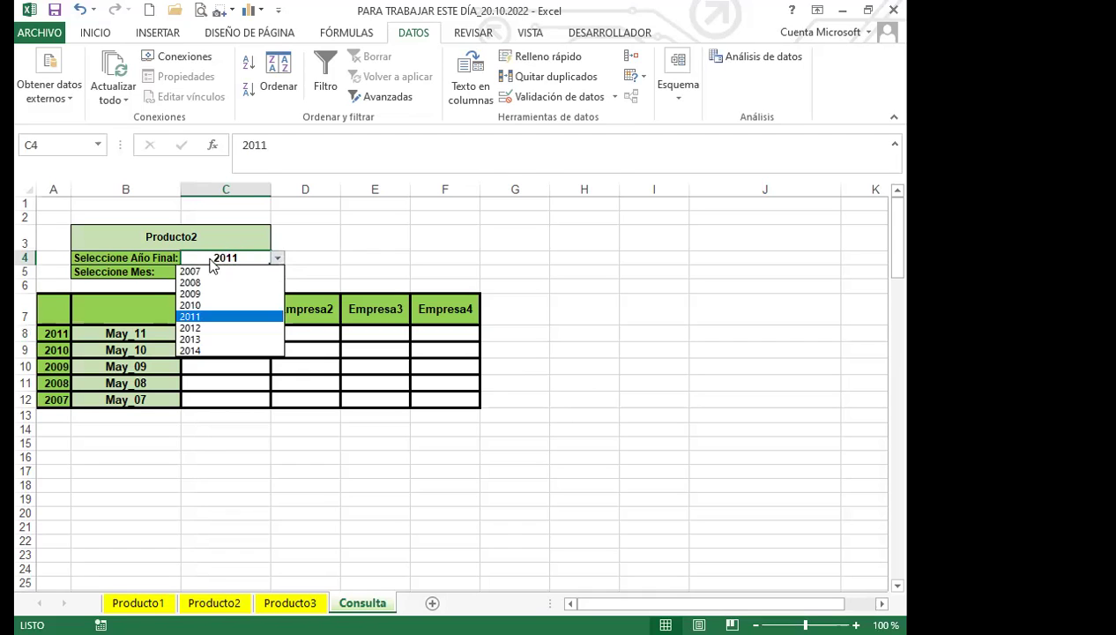
pyautogui.click(199, 328)
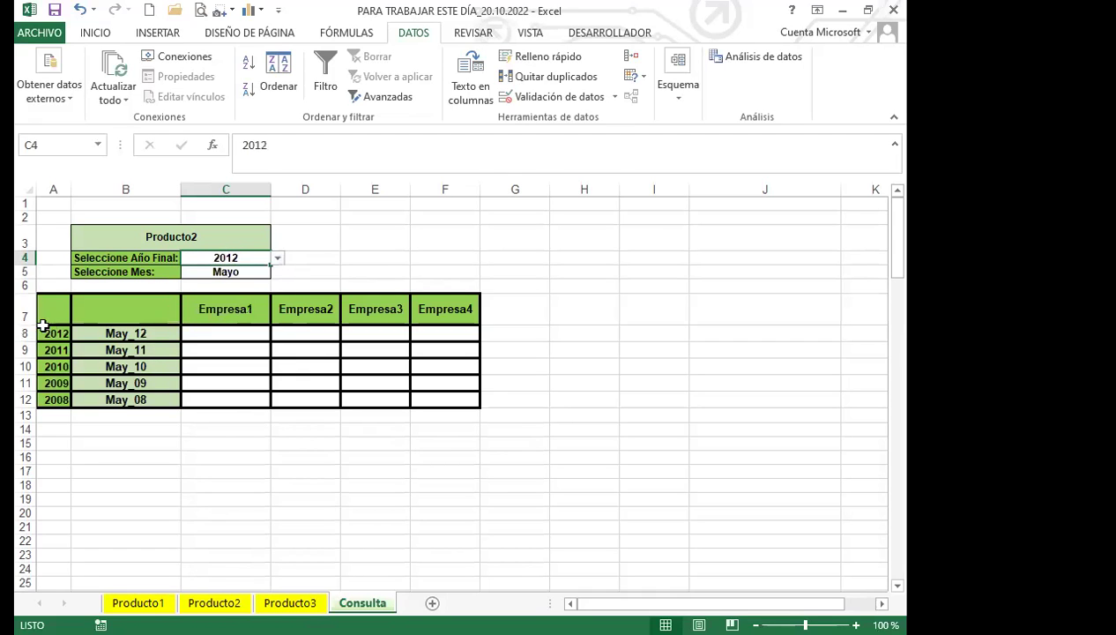
pyautogui.click(79, 9)
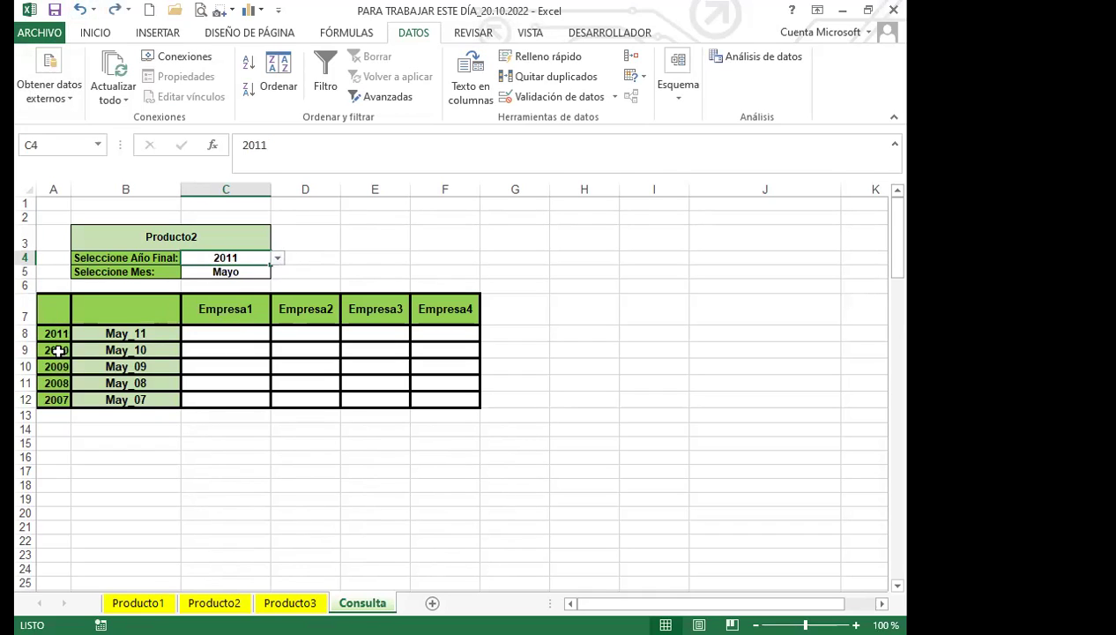
# Inspect the formulas that build the descending years in A8:A12
pyautogui.click(57, 350)
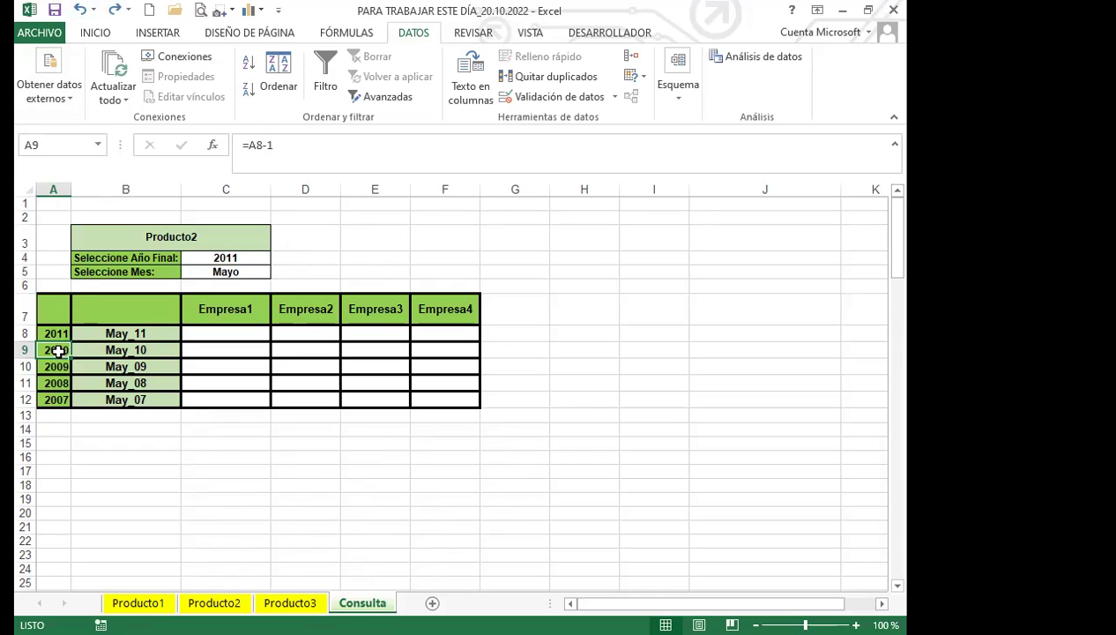
pyautogui.click(63, 333)
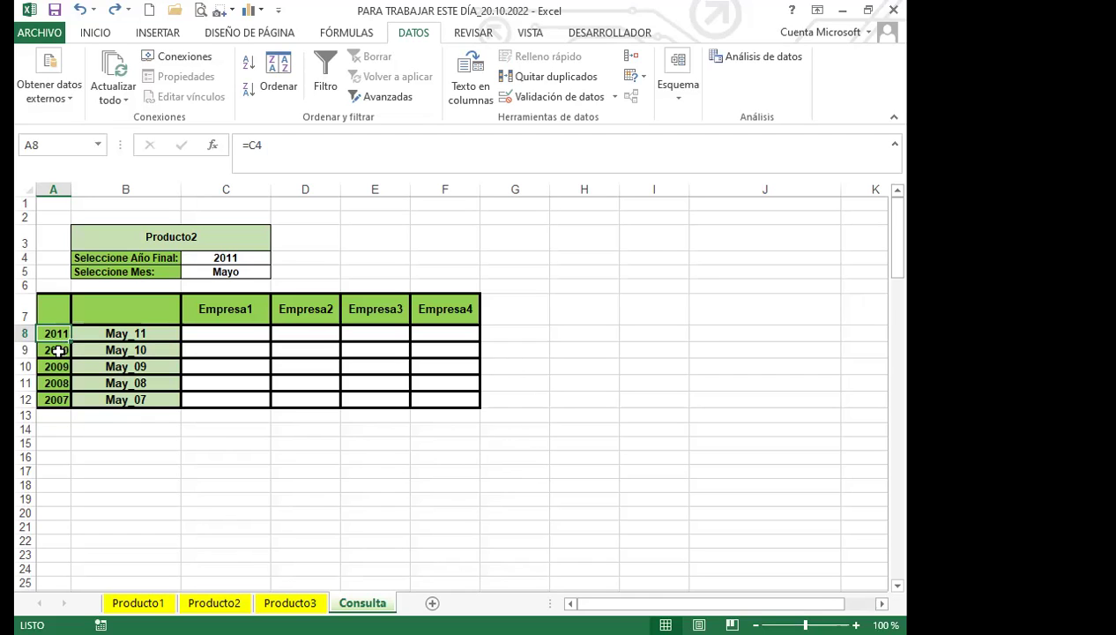
pyautogui.click(58, 350)
pyautogui.click(50, 400)
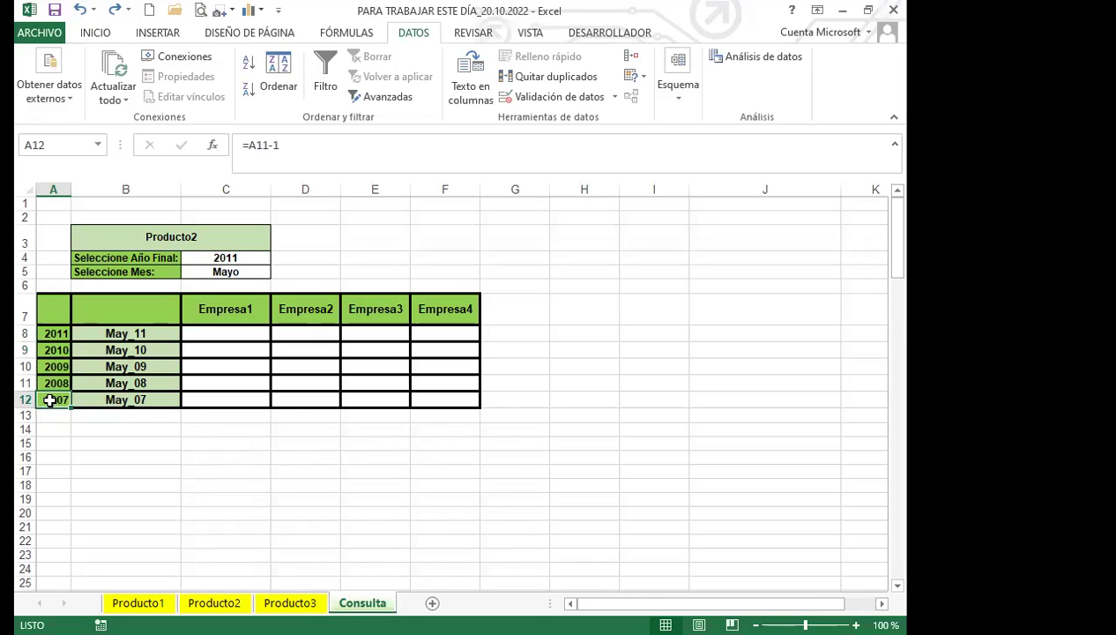
pyautogui.moveTo(51, 350); pyautogui.dragTo(53, 333)
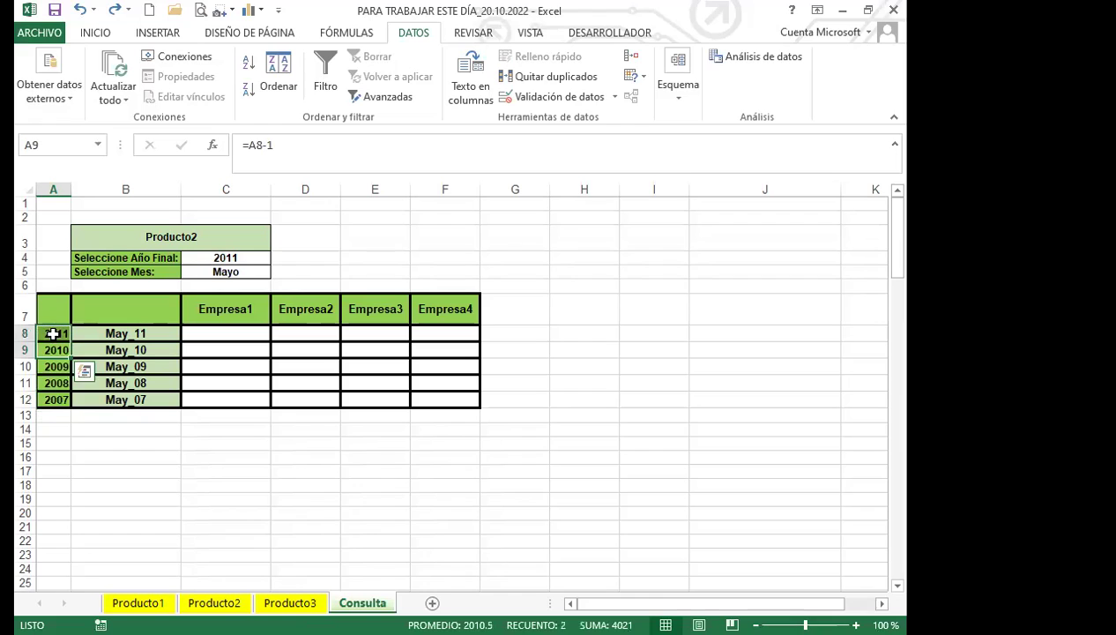
# Test the final year in C4 with 2013 and set it to 2007
pyautogui.click(240, 259)
pyautogui.click(277, 258)
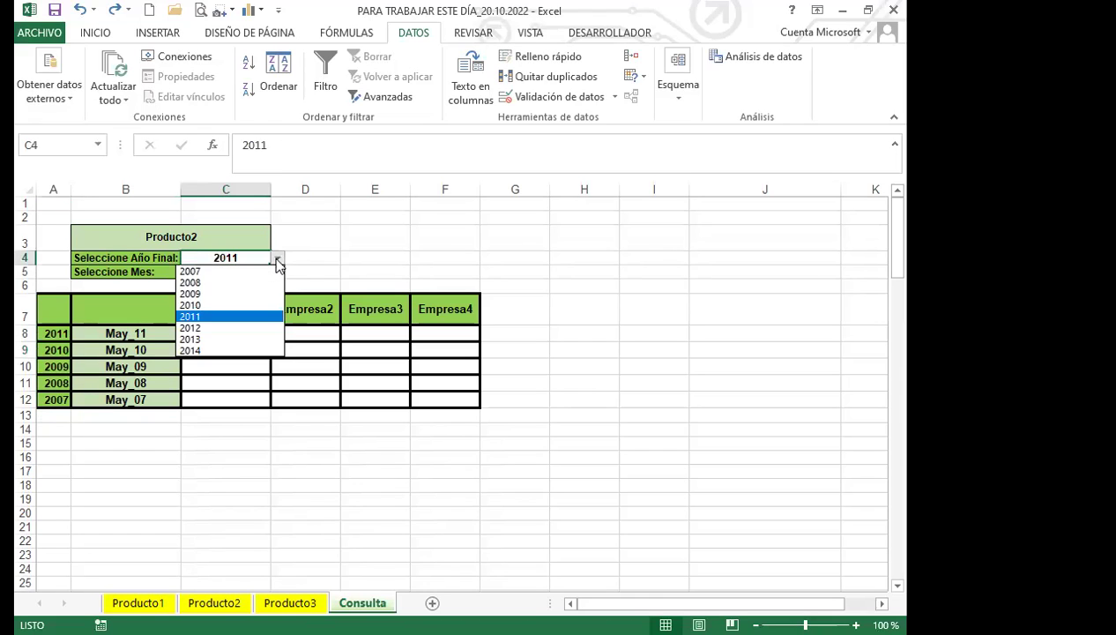
pyautogui.click(188, 340)
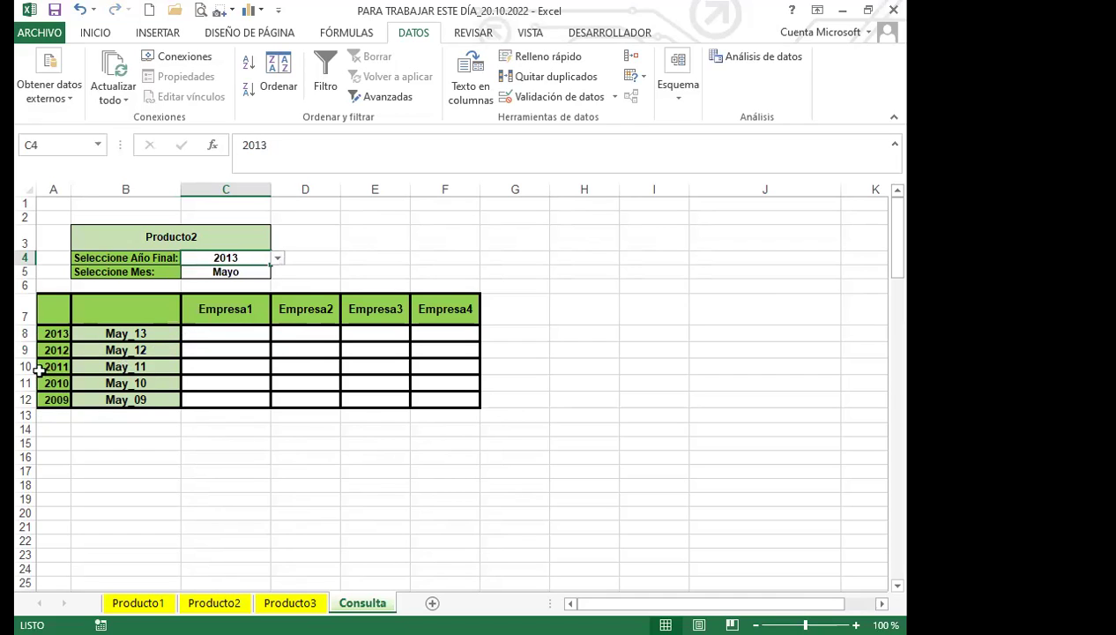
pyautogui.click(277, 258)
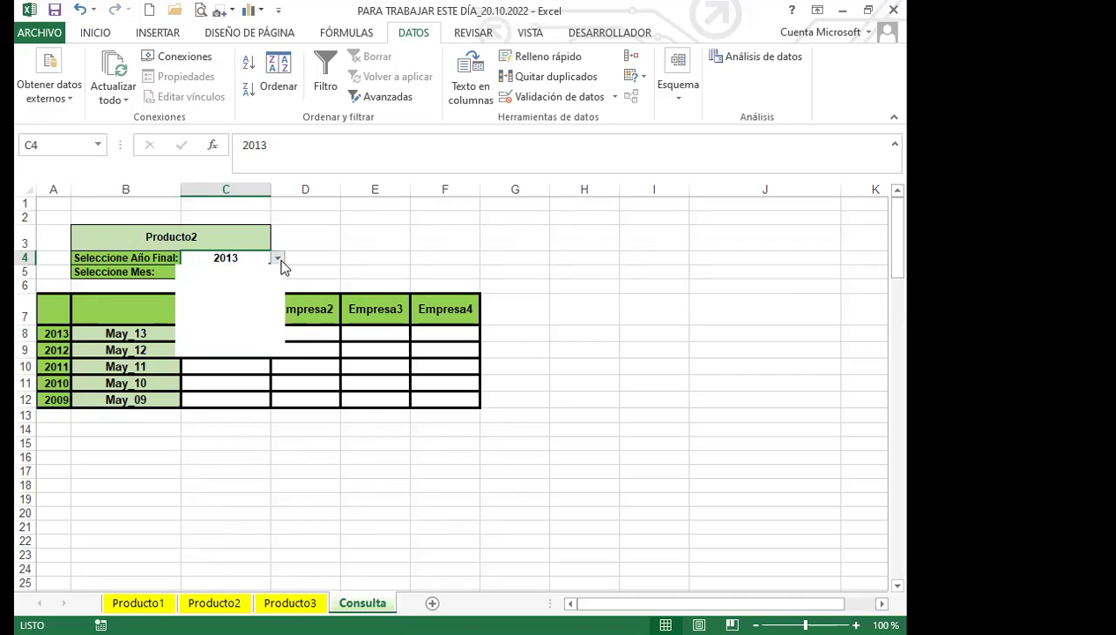
pyautogui.click(206, 271)
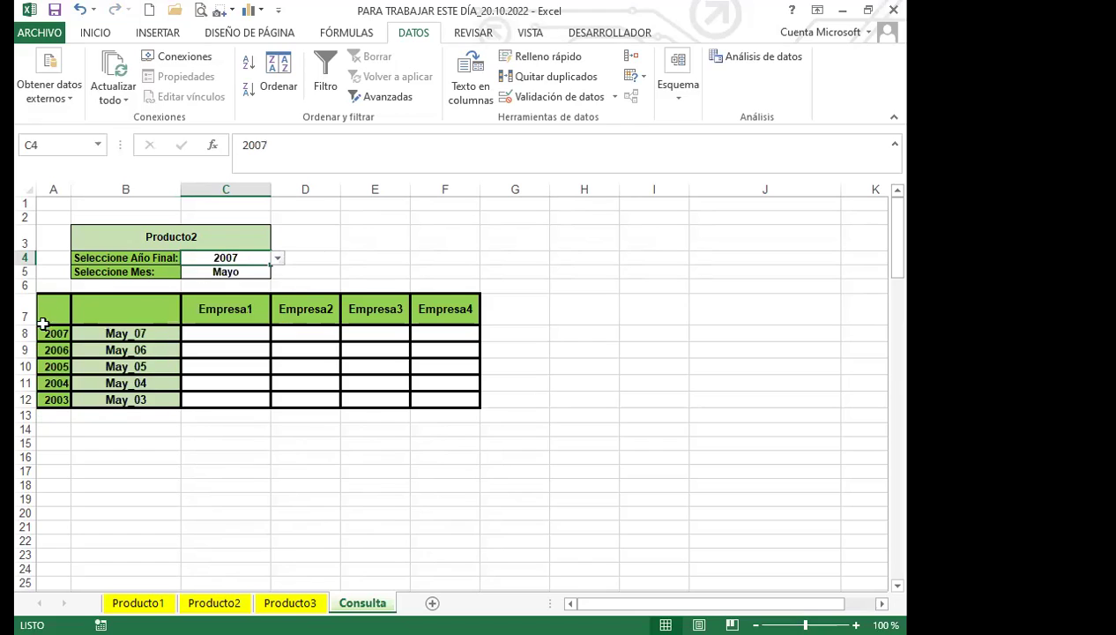
# Inspect the date-label formulas in B8 and B9 together with the selected month in C5
pyautogui.click(147, 333)
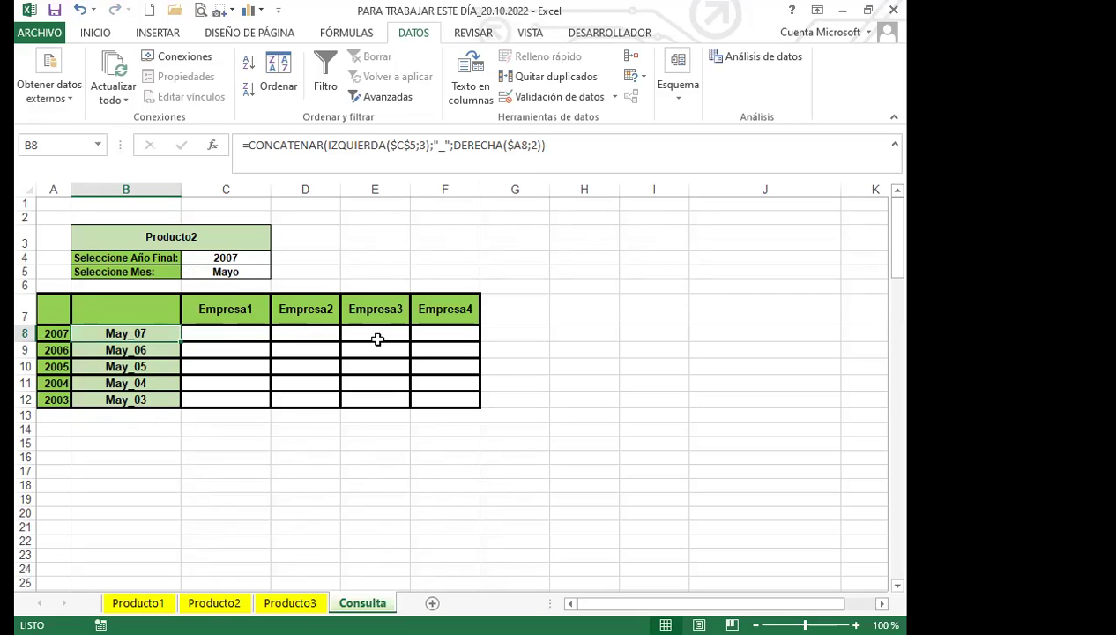
pyautogui.click(226, 272)
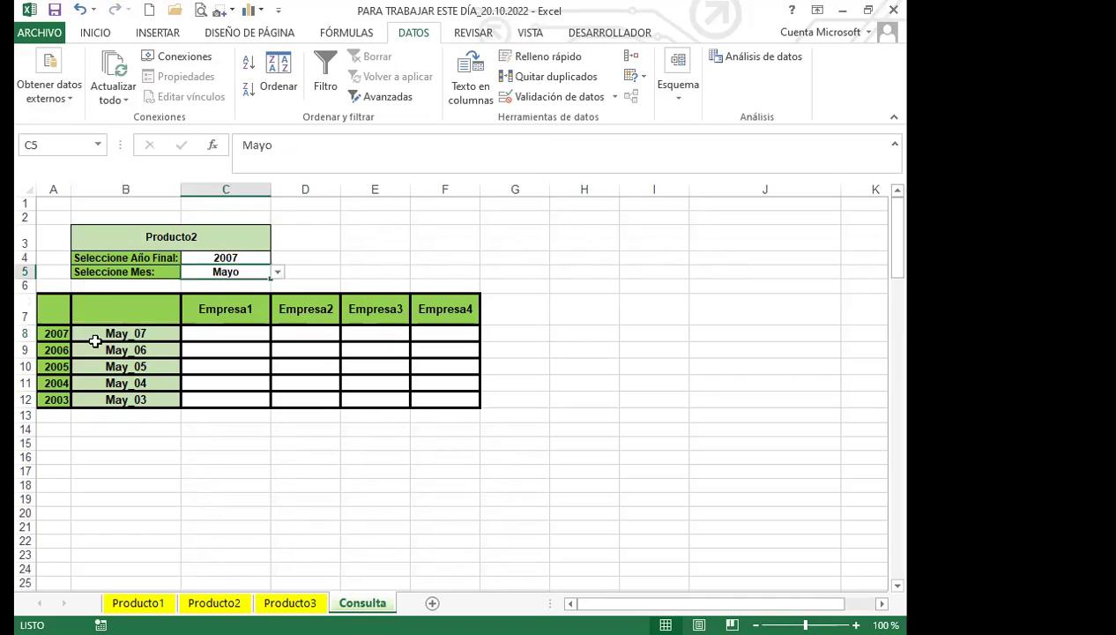
pyautogui.click(145, 334)
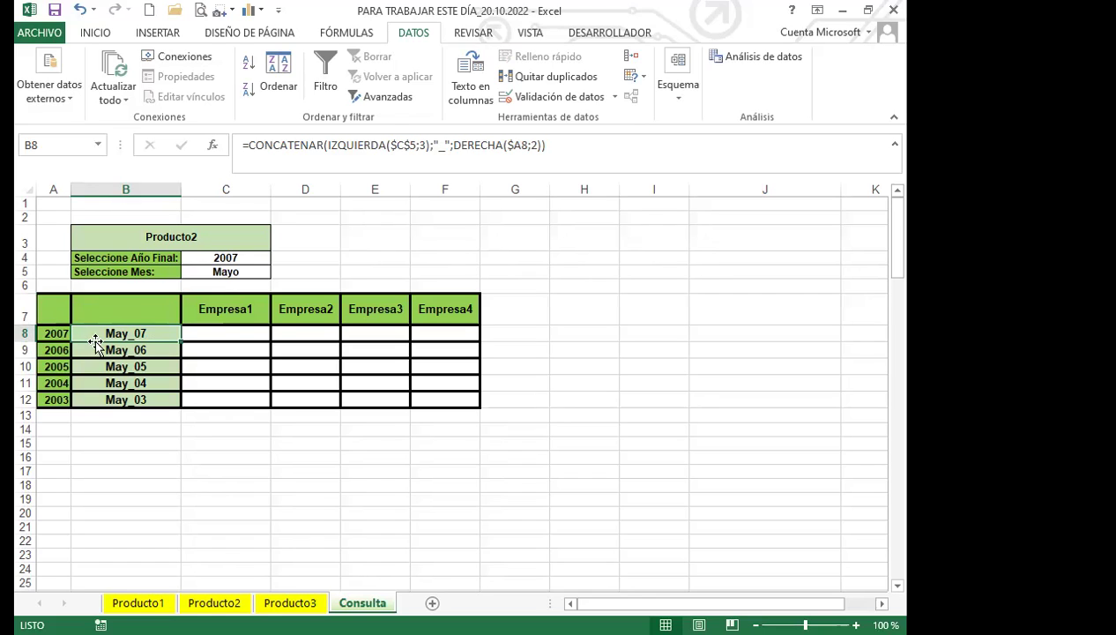
pyautogui.click(157, 353)
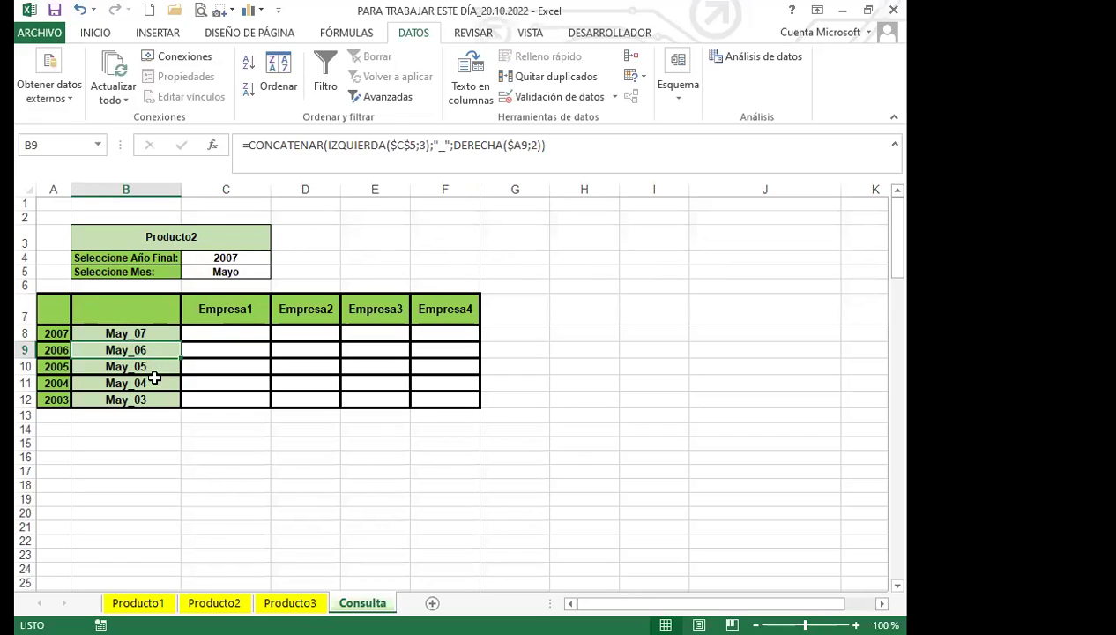
pyautogui.click(149, 333)
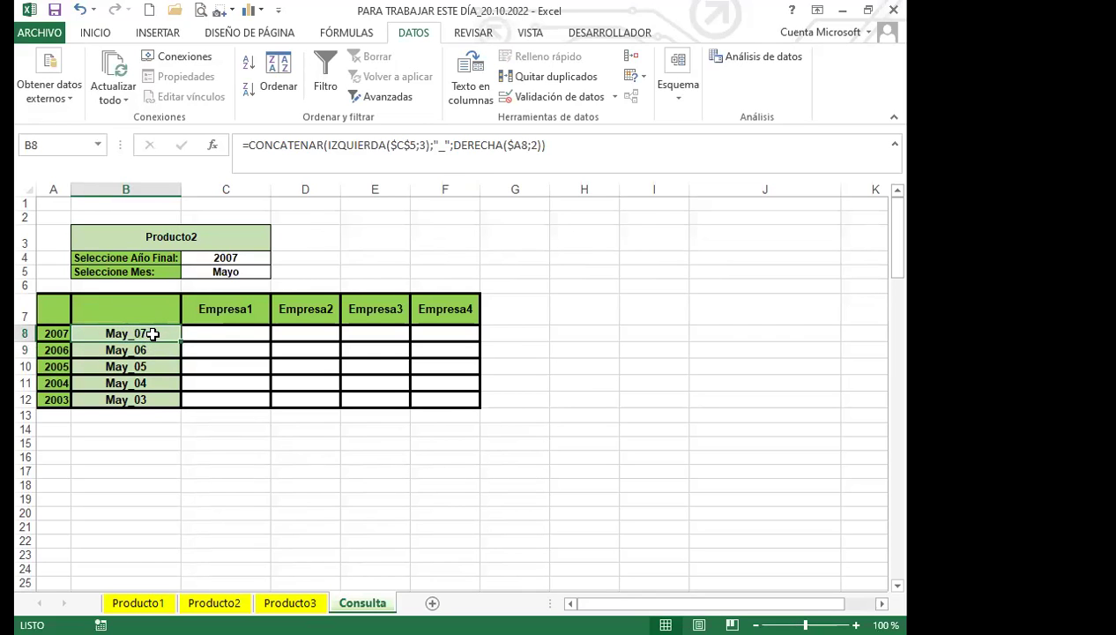
# Compare the B8 label formula with the Fecha formula in C2 of the Producto2 sheet
pyautogui.click(213, 603)
pyautogui.click(210, 232)
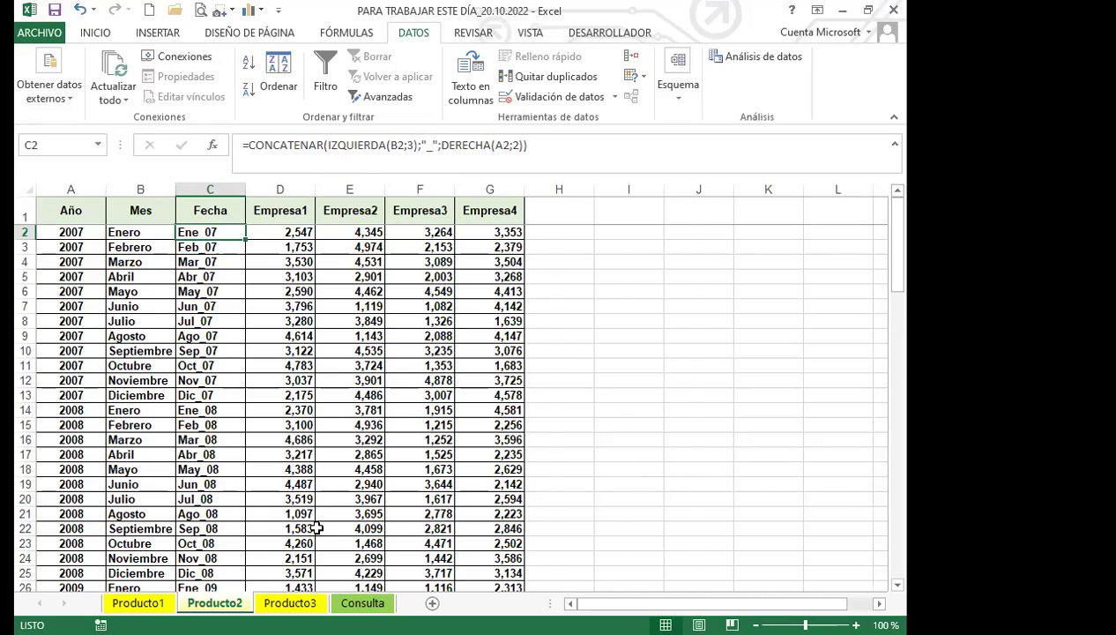
pyautogui.hotkey('ctrl', 'pagedown')
pyautogui.hotkey('ctrl', 'pagedown')
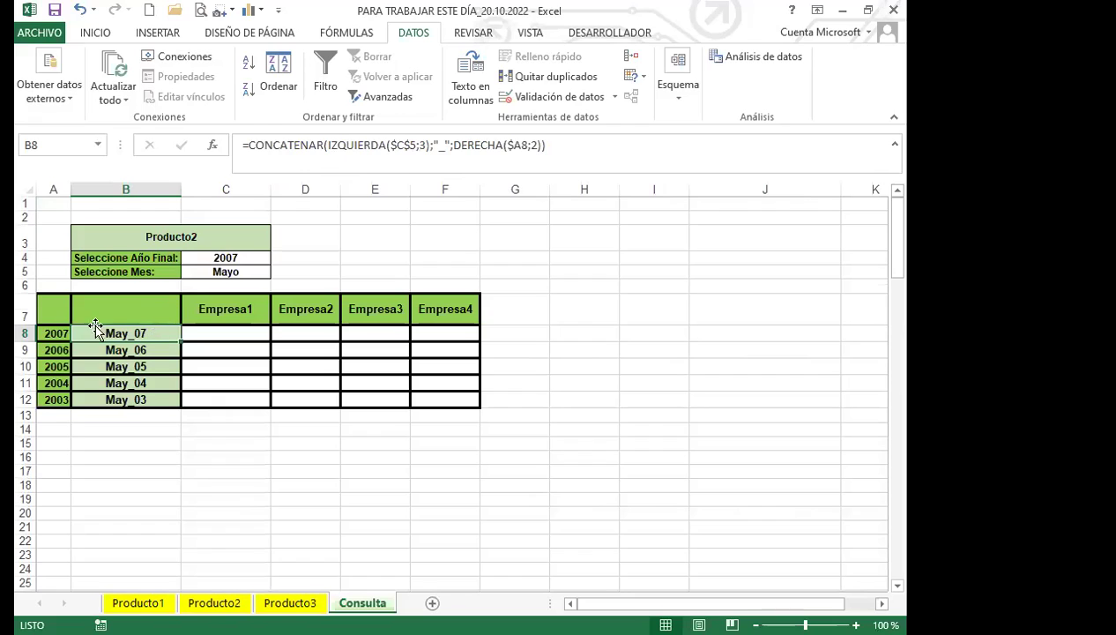
# Check how the first table year in A8 refers to C4 and view the final-year list
pyautogui.click(48, 332)
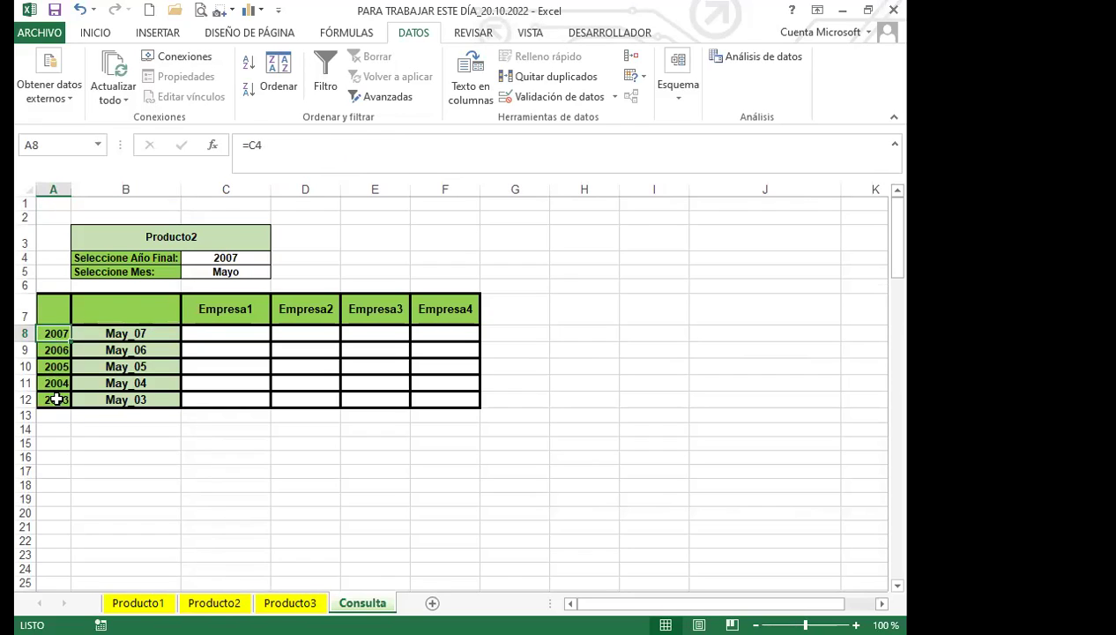
pyautogui.click(238, 259)
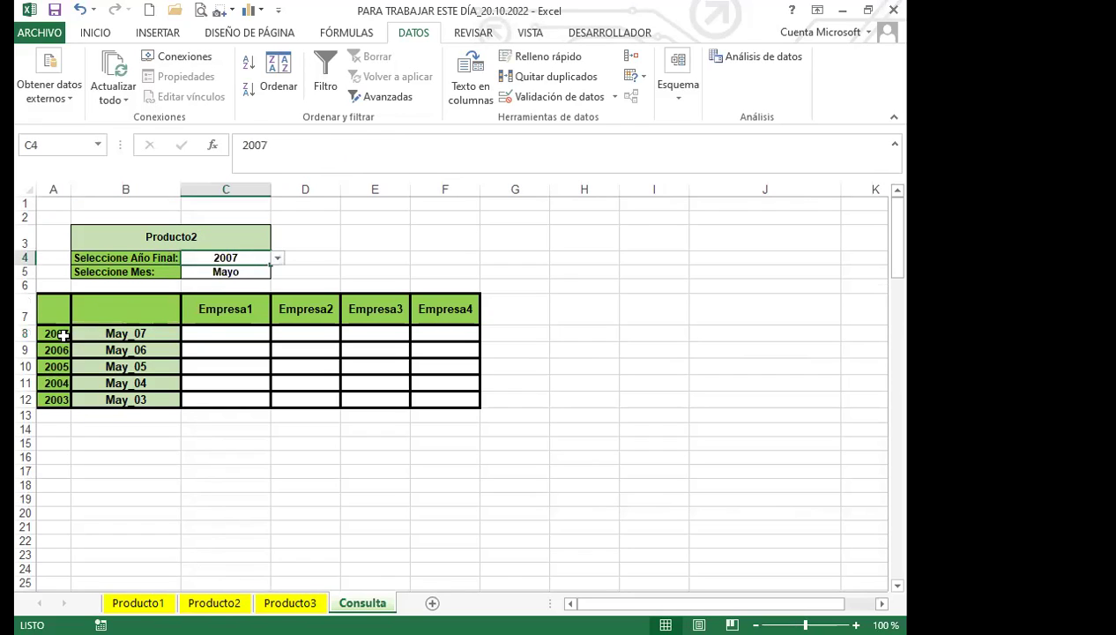
pyautogui.click(53, 333)
pyautogui.click(260, 258)
pyautogui.click(276, 260)
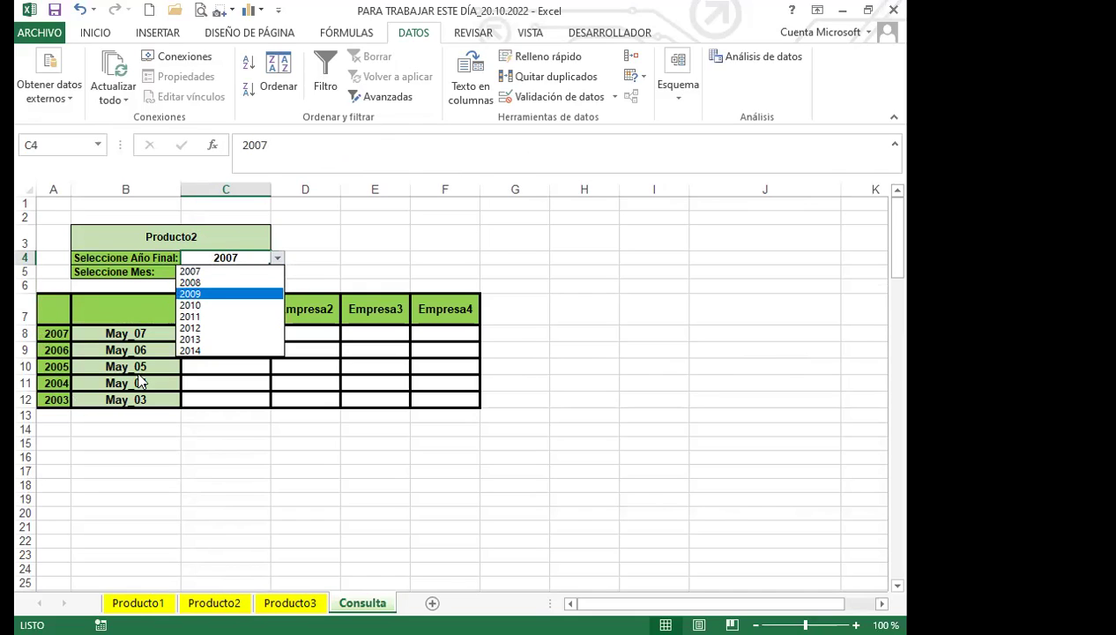
pyautogui.click(284, 261)
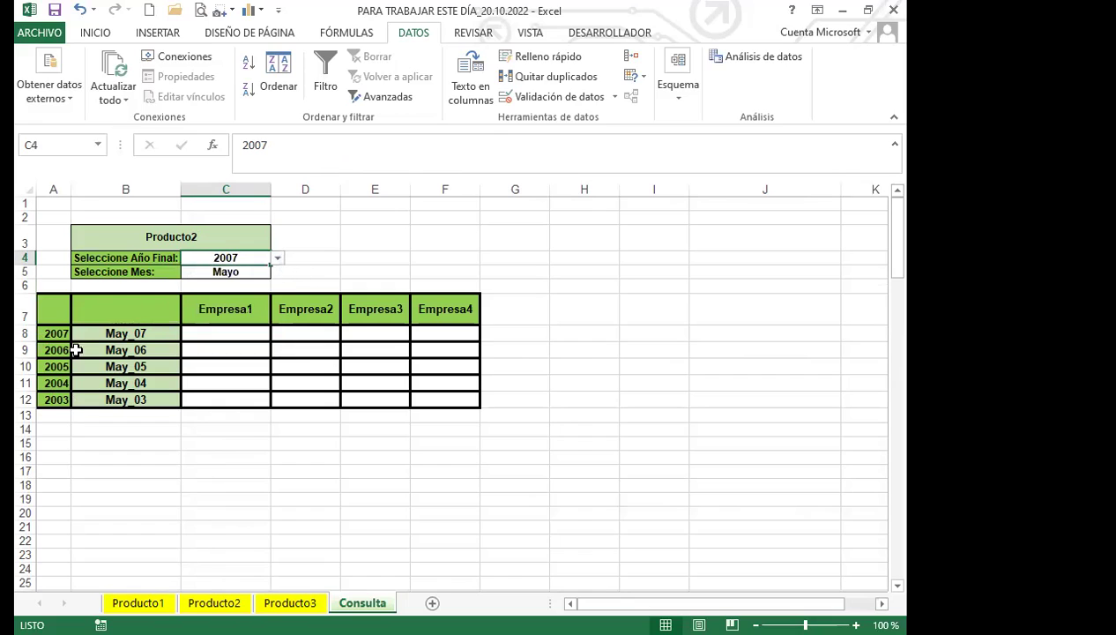
# Review the CONCATENAR formula in B8, re-enter it as is, and fill it down to B12
pyautogui.click(172, 334)
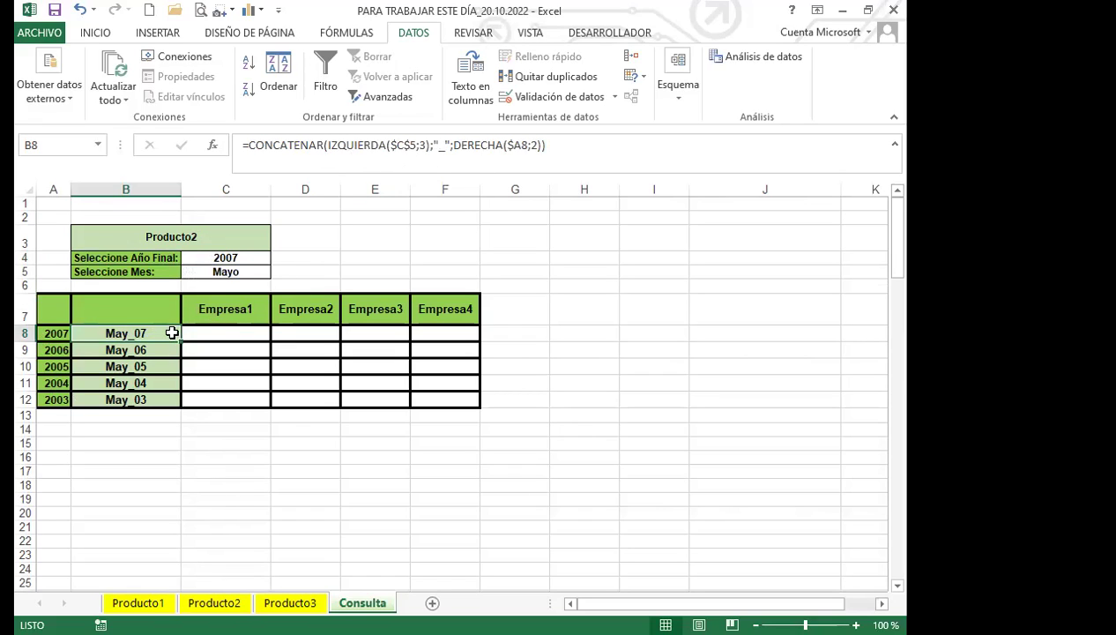
pyautogui.click(404, 145)
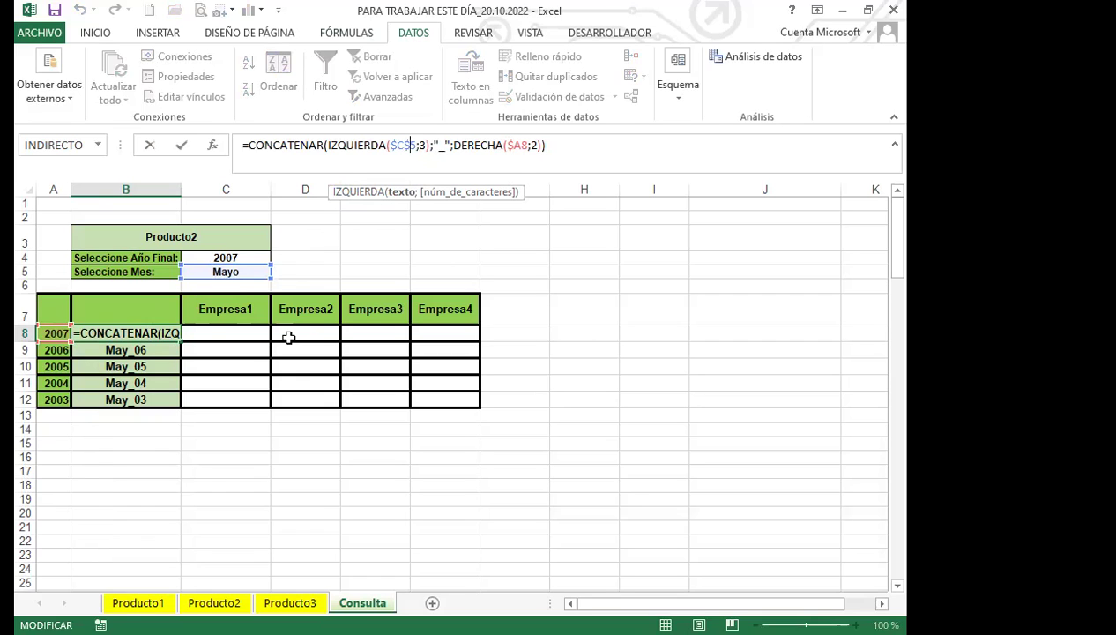
pyautogui.press('Return')
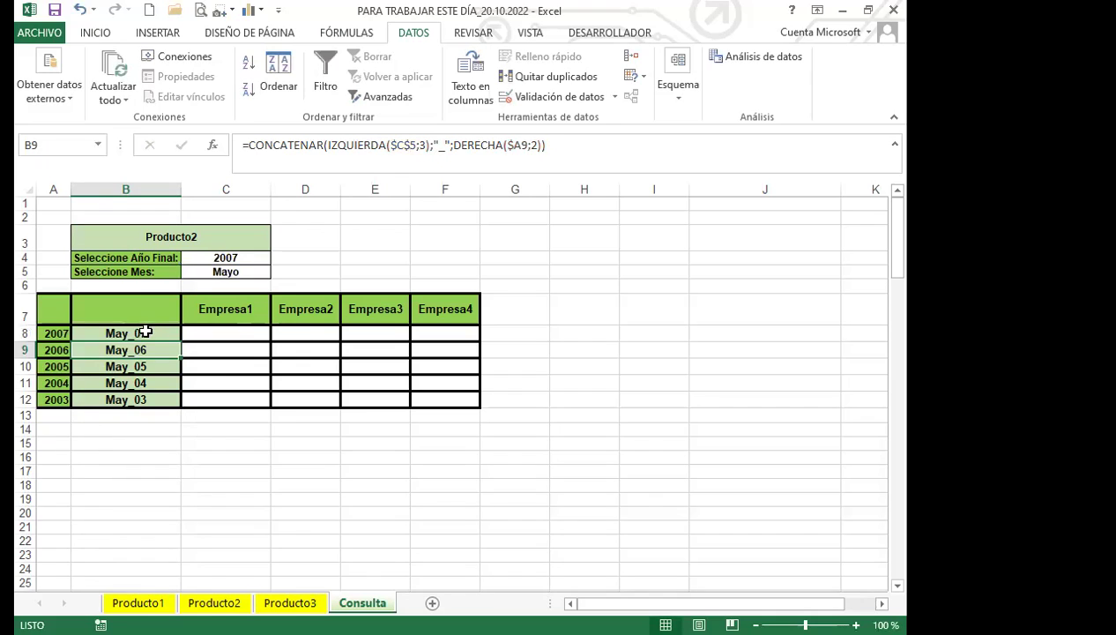
pyautogui.click(144, 334)
pyautogui.moveTo(180, 341); pyautogui.dragTo(177, 402)
# View the final-year options in C4, the label formula in B8, and the first Empresa1 cell, C8
pyautogui.click(244, 259)
pyautogui.click(277, 259)
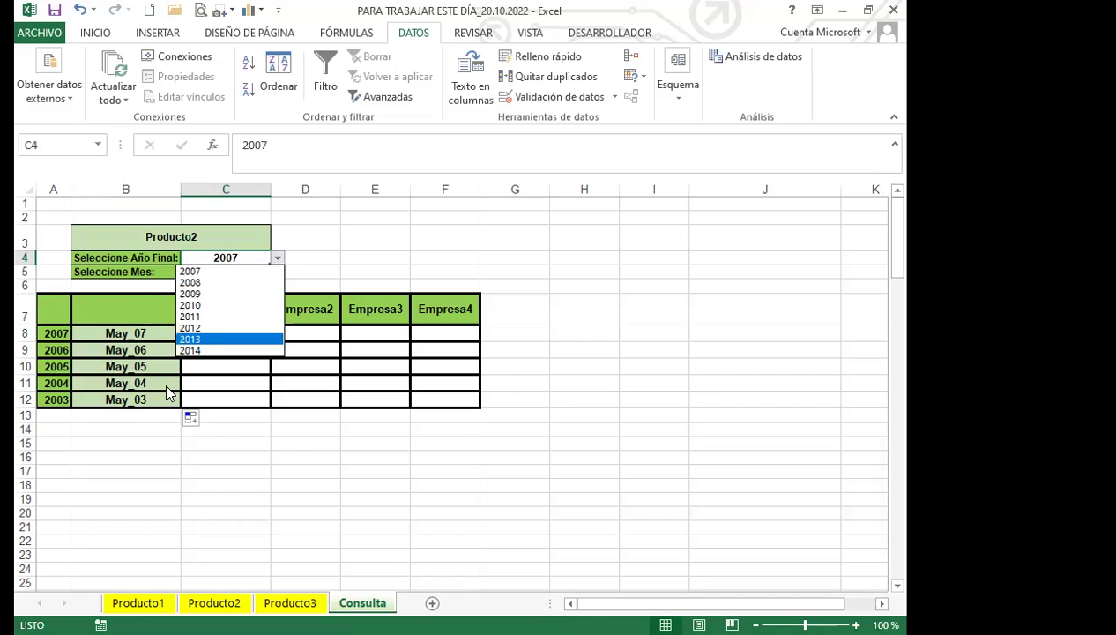
pyautogui.press('Escape')
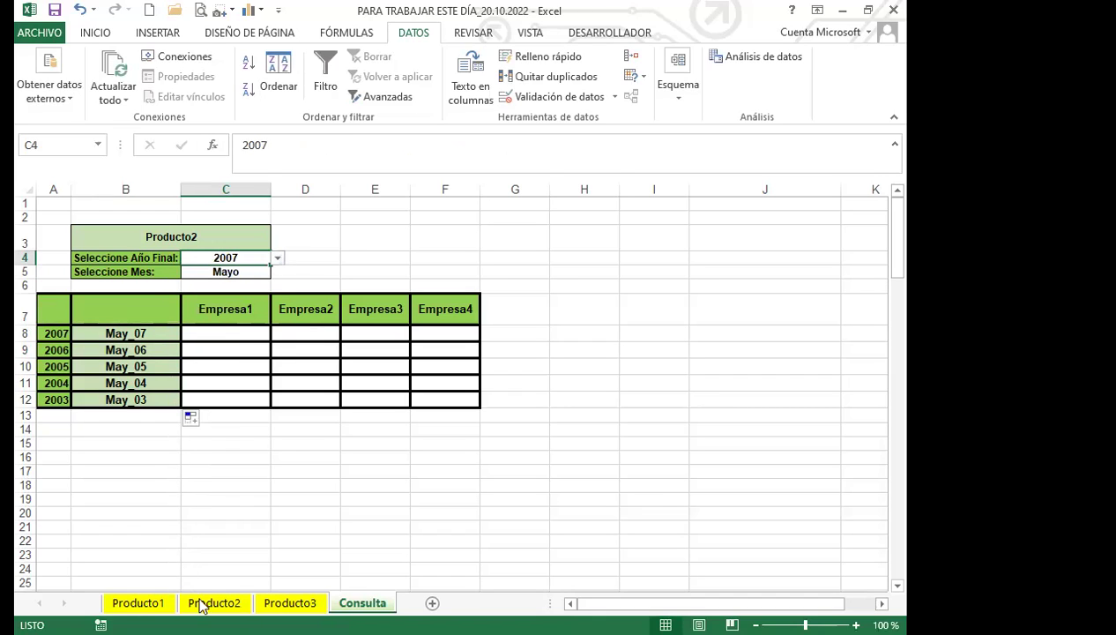
pyautogui.click(155, 332)
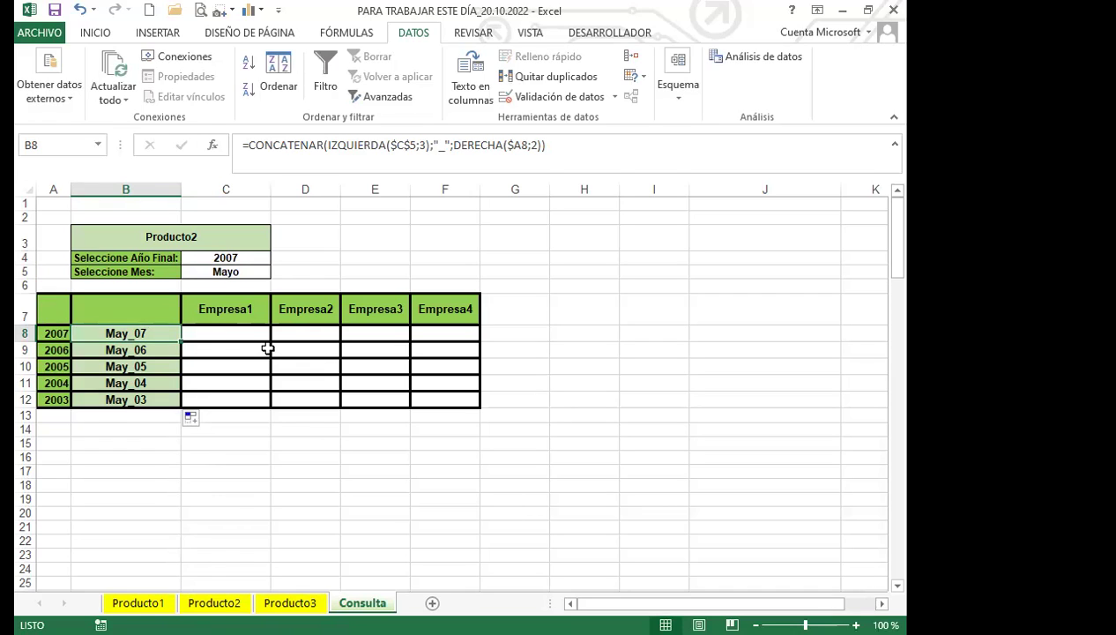
pyautogui.click(240, 334)
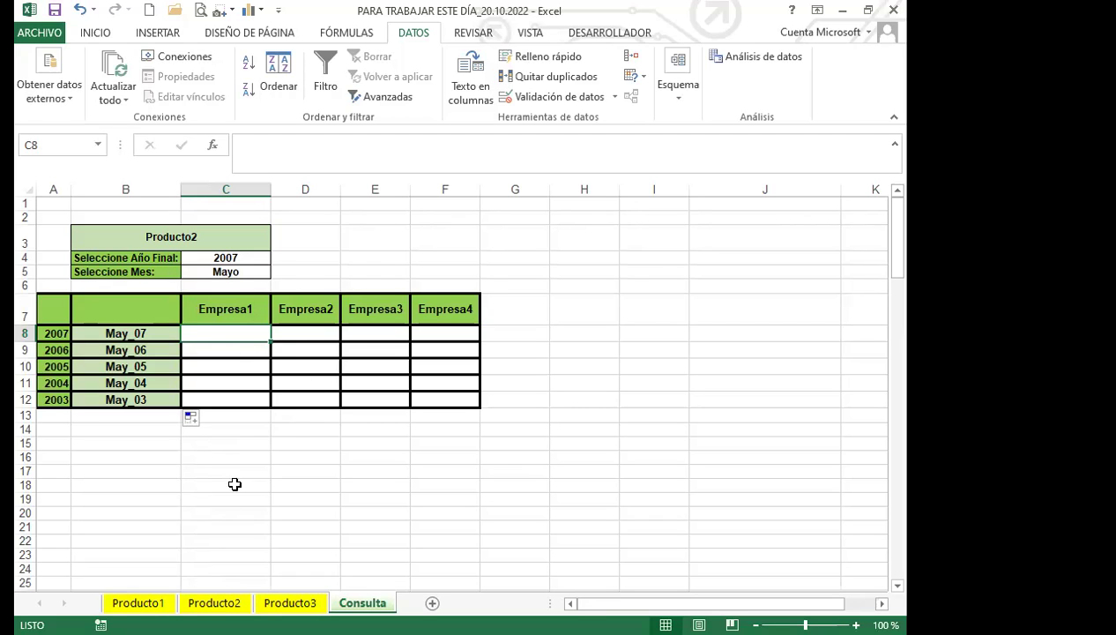
# Examine the Empresa1 to Empresa4 column headers on the Producto2 sheet
pyautogui.click(214, 604)
pyautogui.moveTo(297, 337); pyautogui.dragTo(298, 323)
pyautogui.click(298, 323)
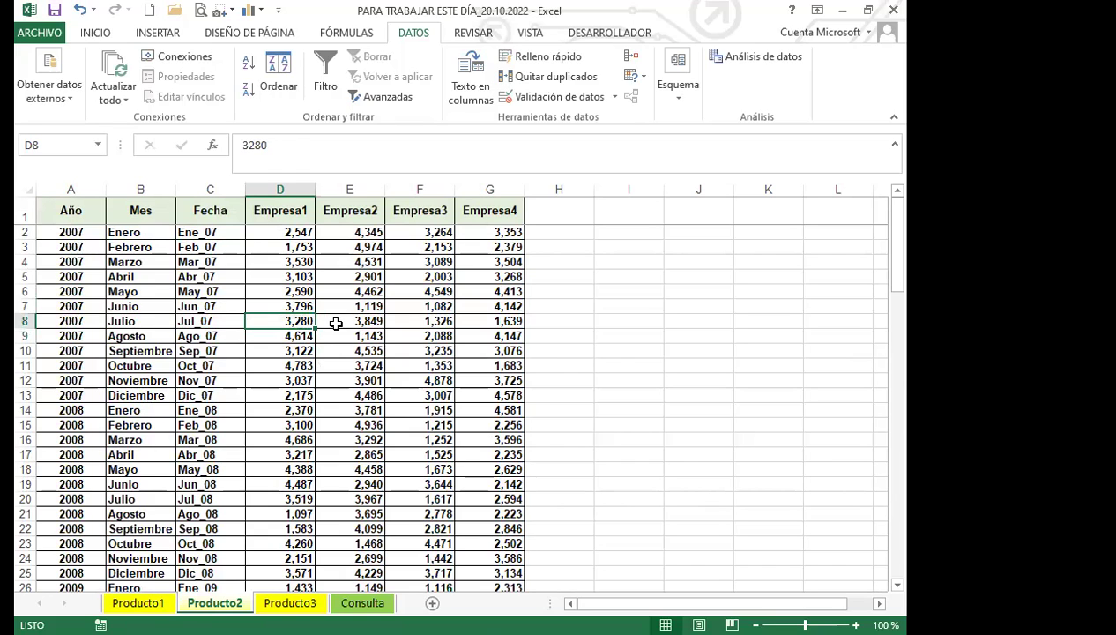
pyautogui.click(283, 210)
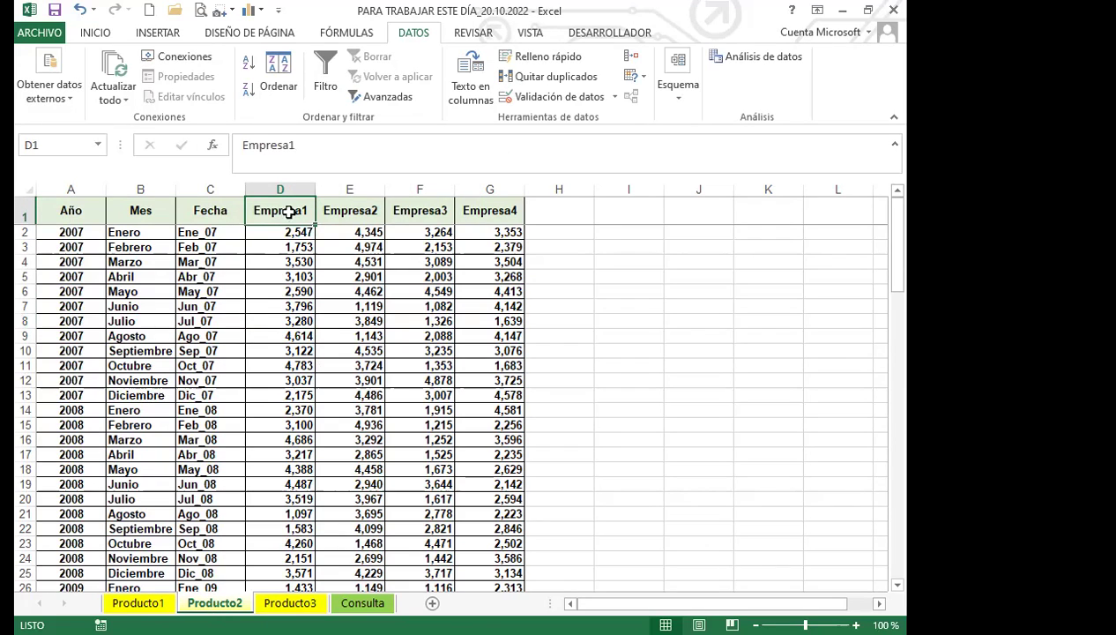
pyautogui.click(352, 214)
pyautogui.click(419, 212)
pyautogui.click(494, 214)
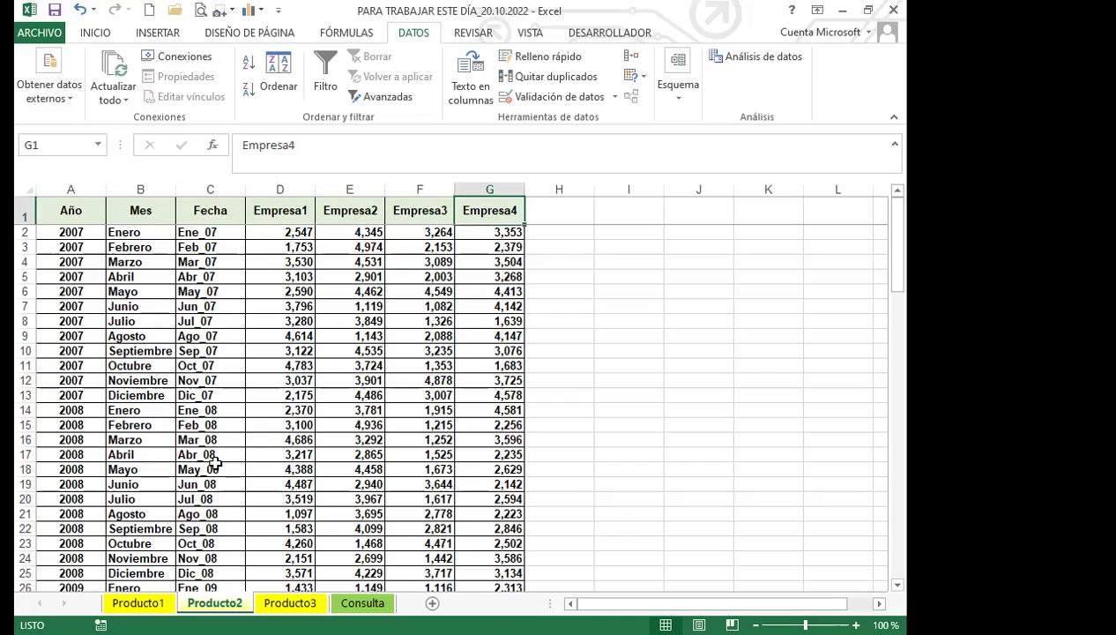
# Look through the Empresa1 to Empresa4 figures on the Producto1 sheet
pyautogui.click(139, 602)
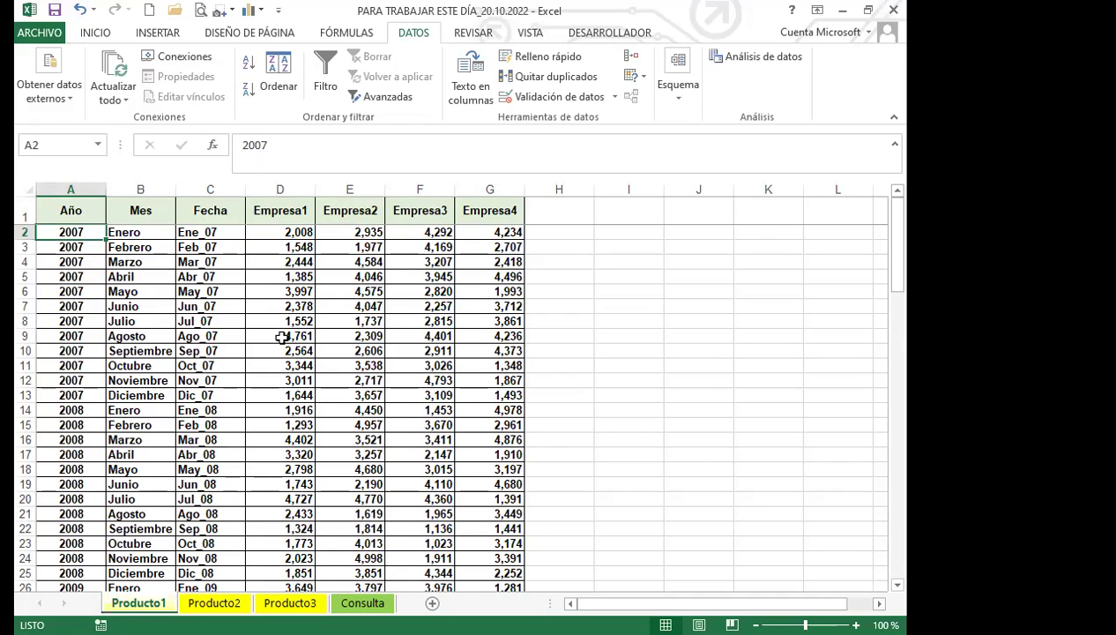
pyautogui.click(276, 251)
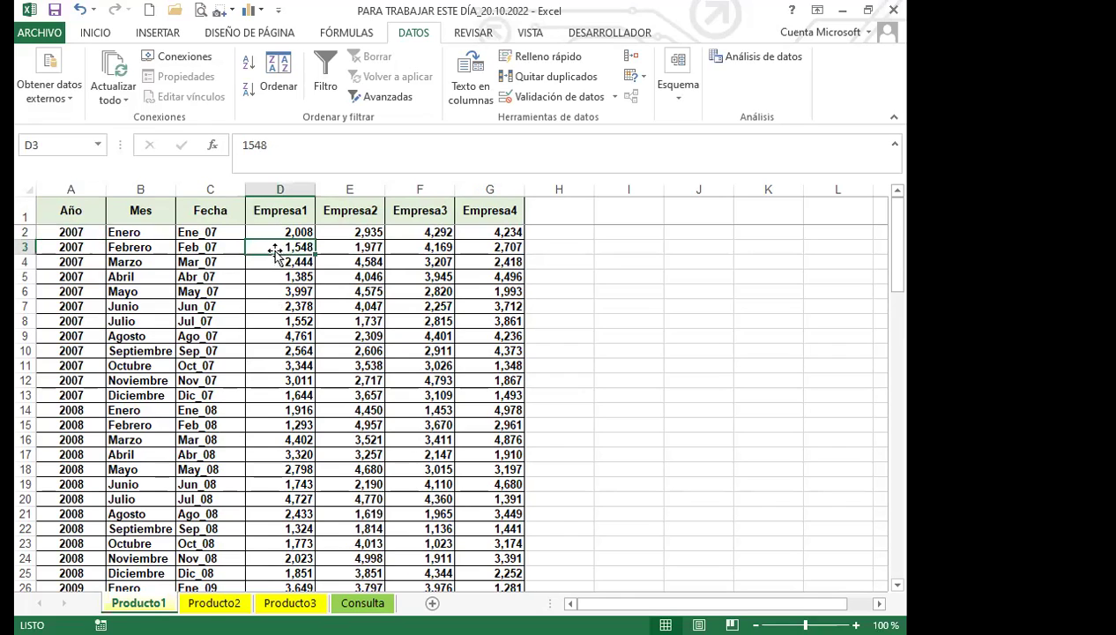
pyautogui.click(348, 247)
pyautogui.click(363, 335)
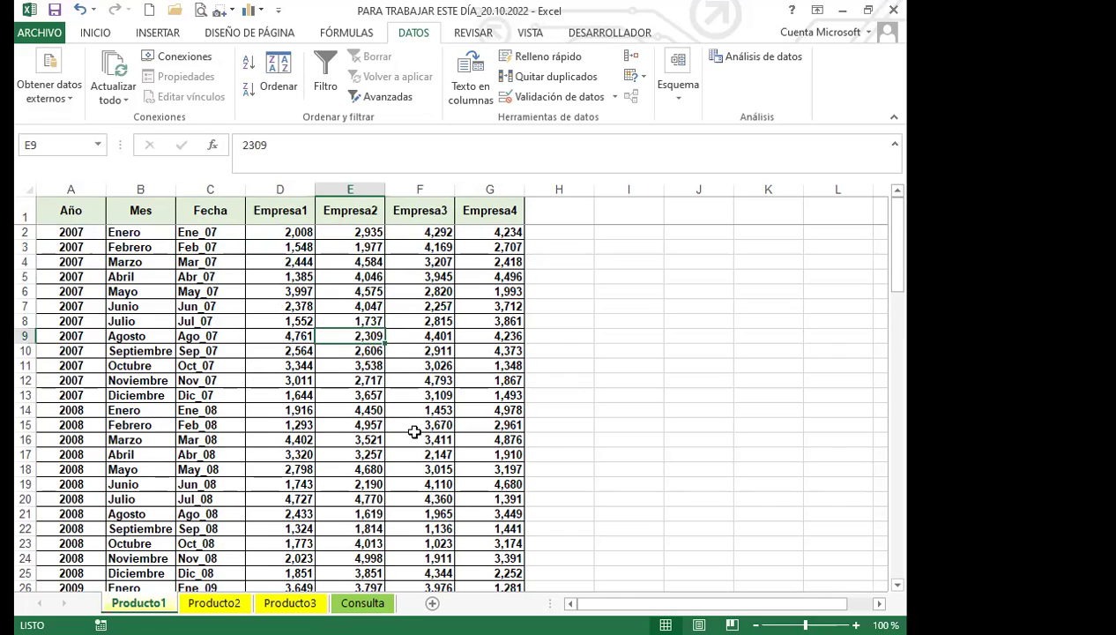
pyautogui.click(414, 437)
pyautogui.click(484, 469)
# Compare the Producto2 data layout with the empty query table on the Consulta sheet
pyautogui.click(214, 603)
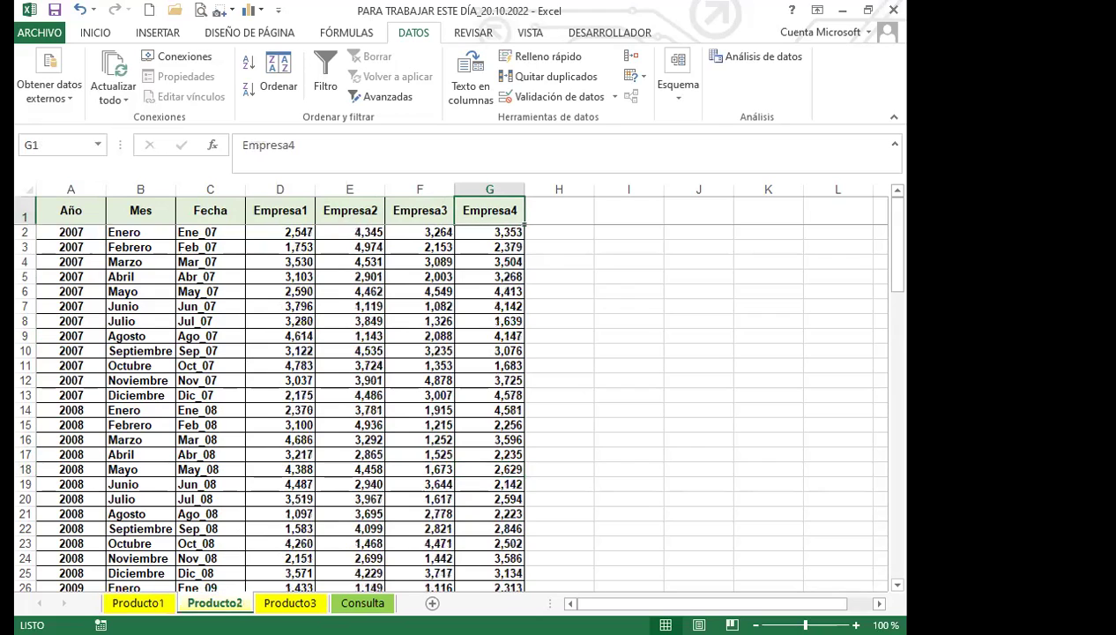
pyautogui.click(363, 603)
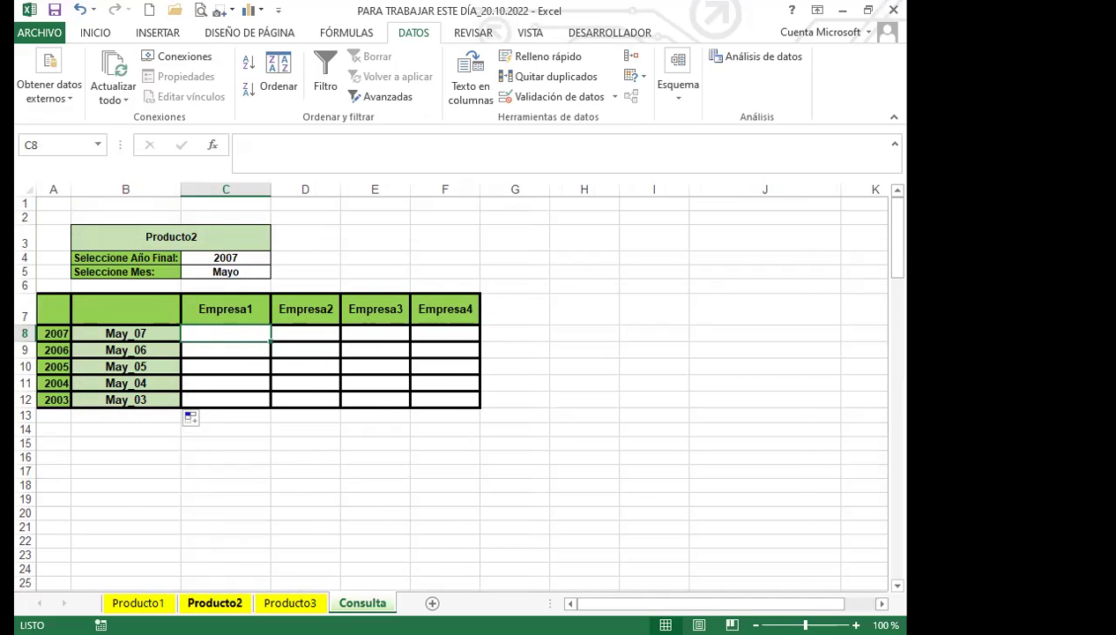
pyautogui.click(219, 604)
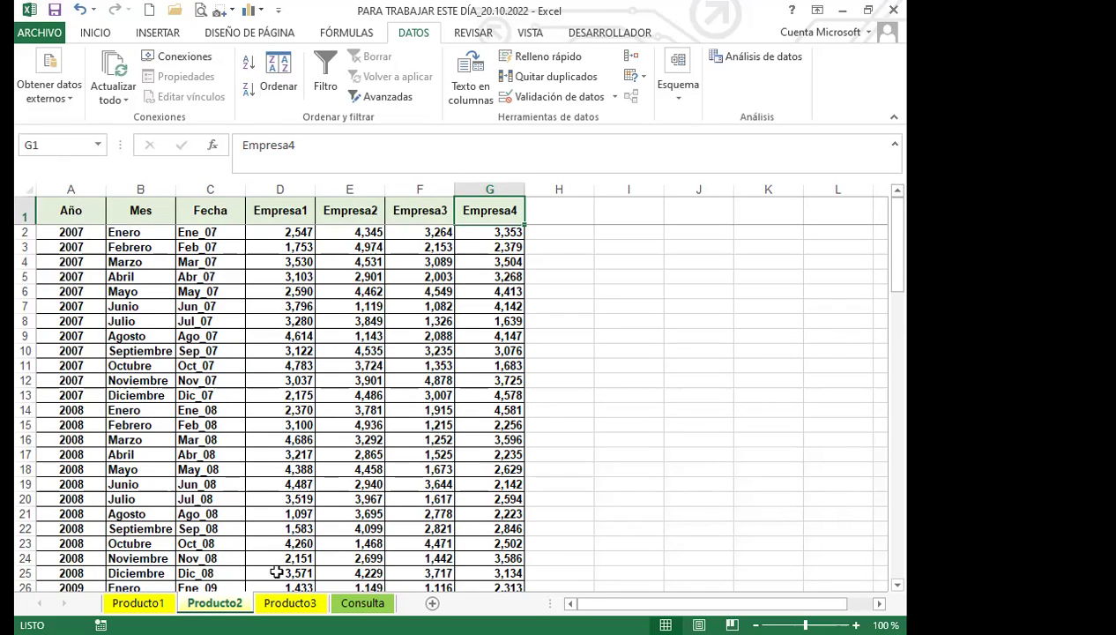
pyautogui.click(362, 603)
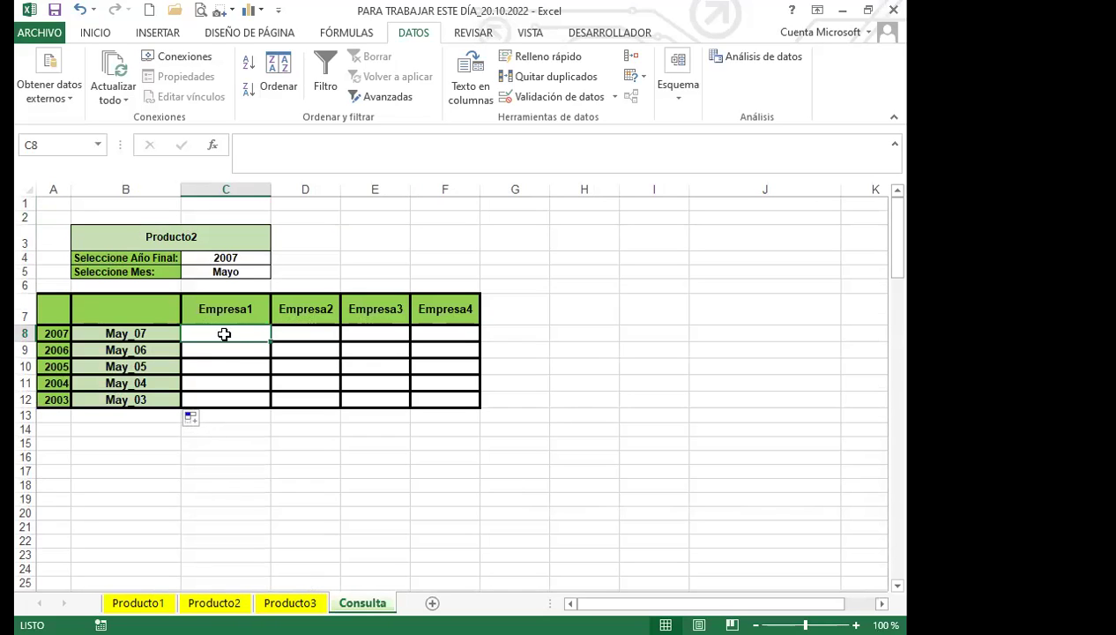
# Examine the four company headers on the Producto1 sheet and the first row of their figures, D2:G2
pyautogui.click(137, 603)
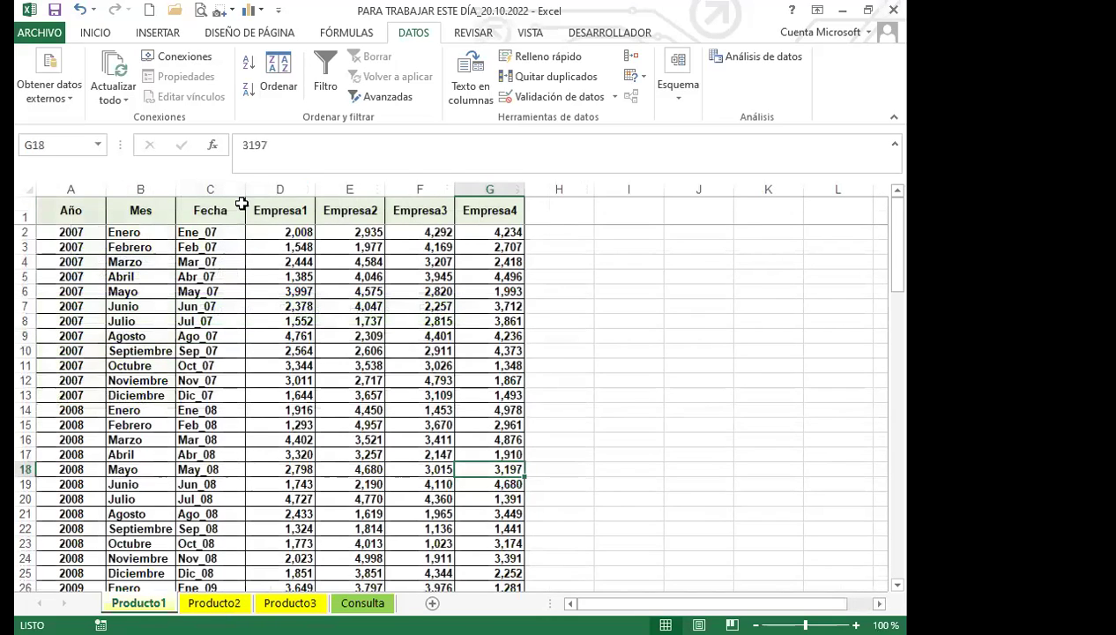
pyautogui.click(280, 209)
pyautogui.click(353, 211)
pyautogui.click(420, 210)
pyautogui.click(491, 211)
pyautogui.moveTo(300, 232); pyautogui.dragTo(514, 231)
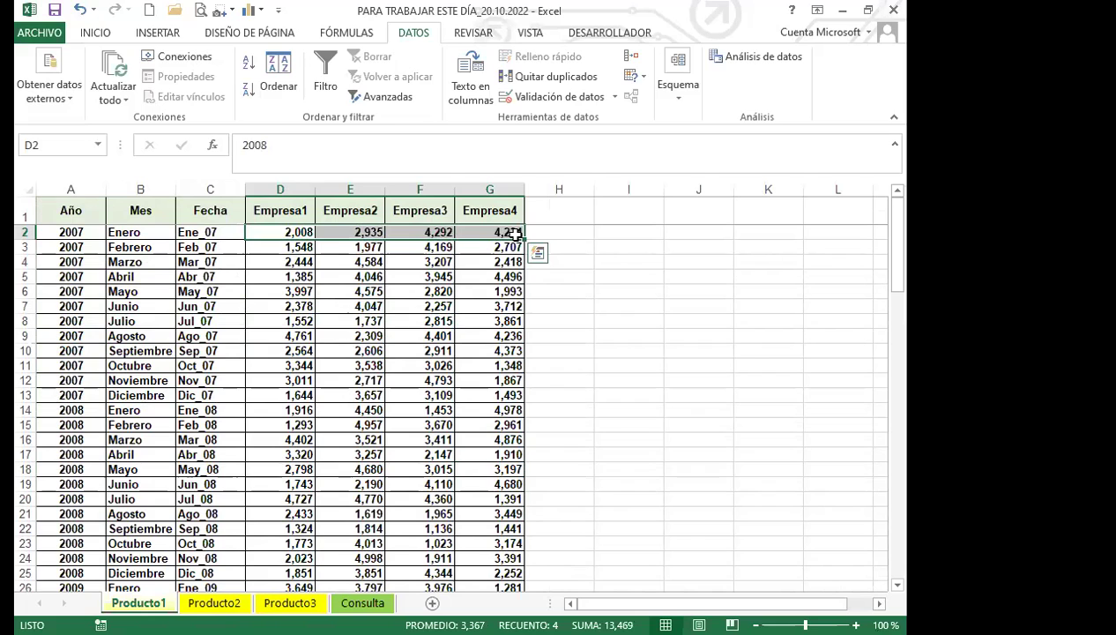
# Choose Producto3 as the product in B3 of the Consulta sheet and select the results range C8:F12
pyautogui.click(354, 603)
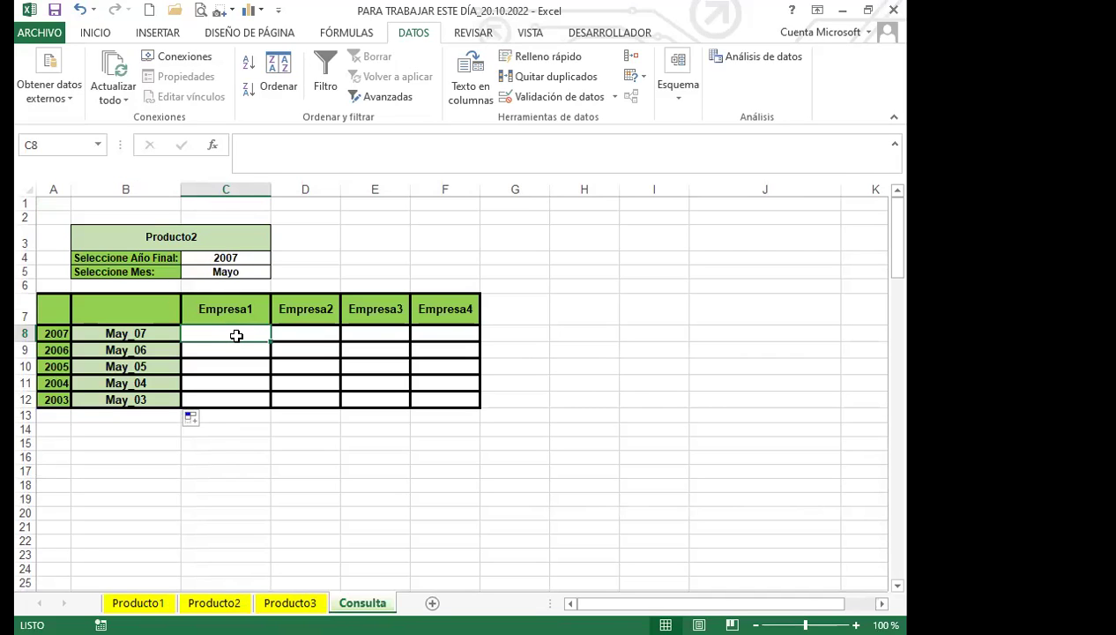
pyautogui.click(247, 236)
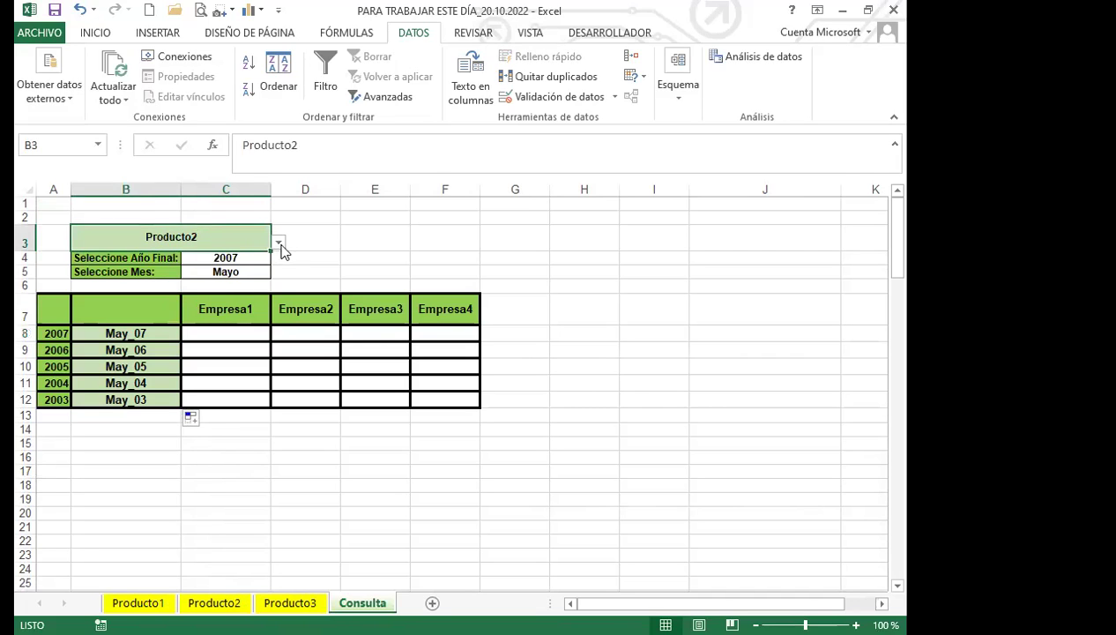
pyautogui.click(278, 241)
pyautogui.click(147, 280)
pyautogui.moveTo(227, 335); pyautogui.dragTo(427, 404)
pyautogui.moveTo(226, 332); pyautogui.dragTo(420, 399)
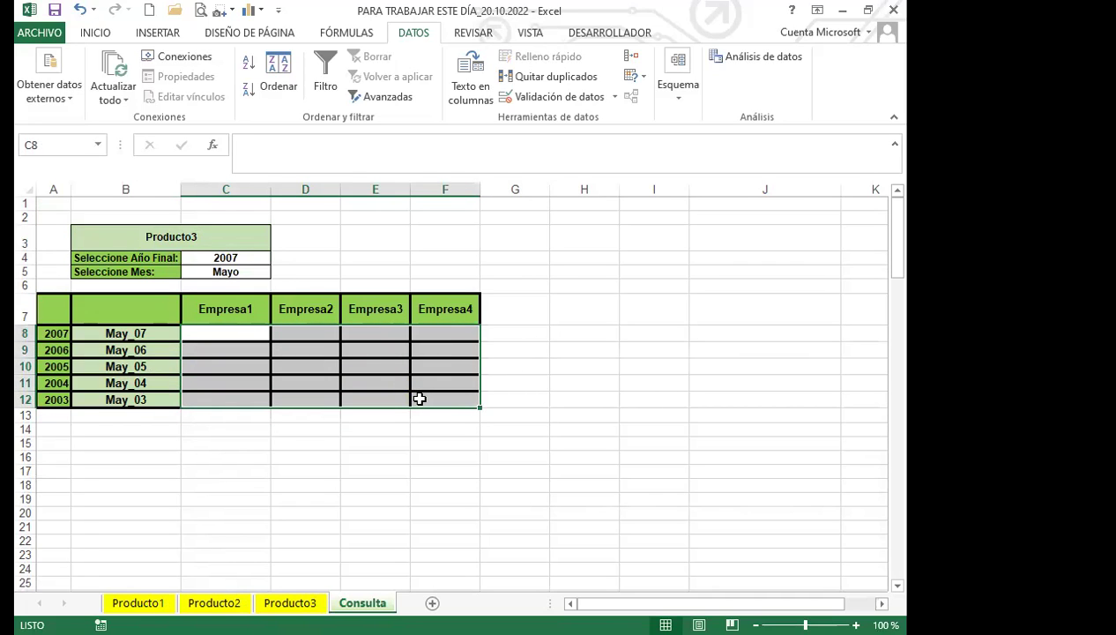
pyautogui.click(138, 602)
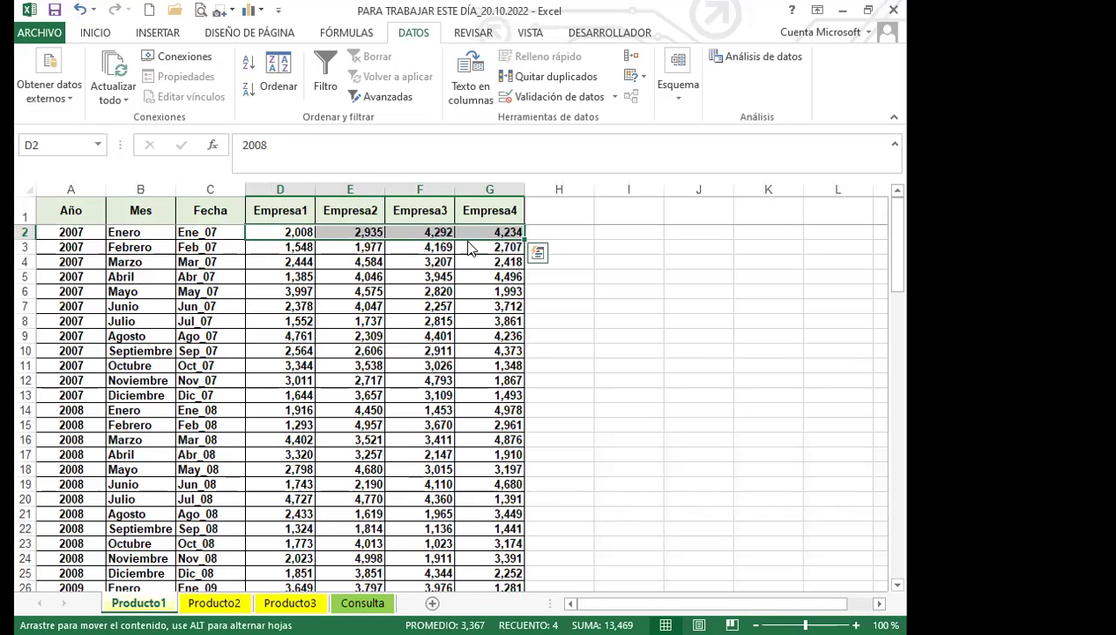
pyautogui.moveTo(467, 243); pyautogui.dragTo(467, 257)
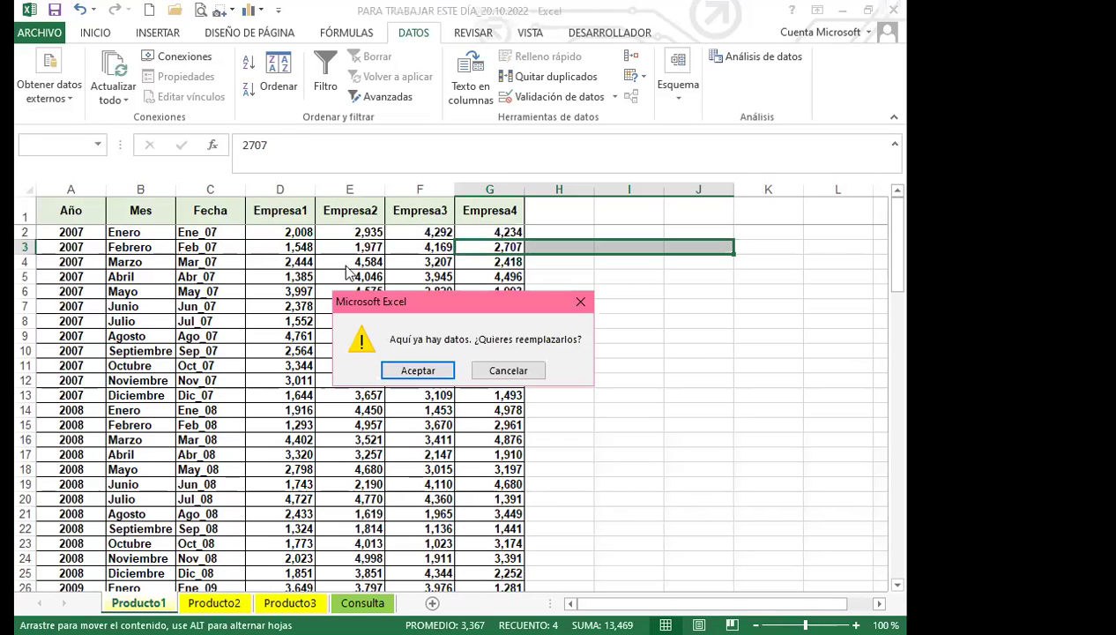
pyautogui.click(506, 368)
pyautogui.click(357, 602)
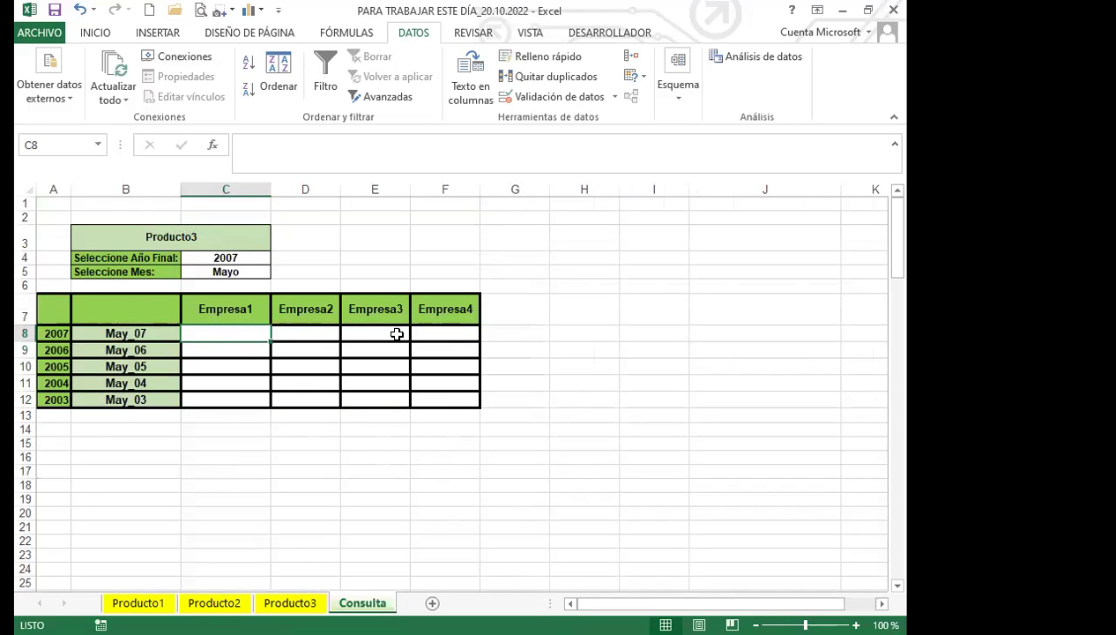
# Try Producto1, Producto2 and producto4 in turn as the product in B3 of the Consulta sheet
pyautogui.click(256, 240)
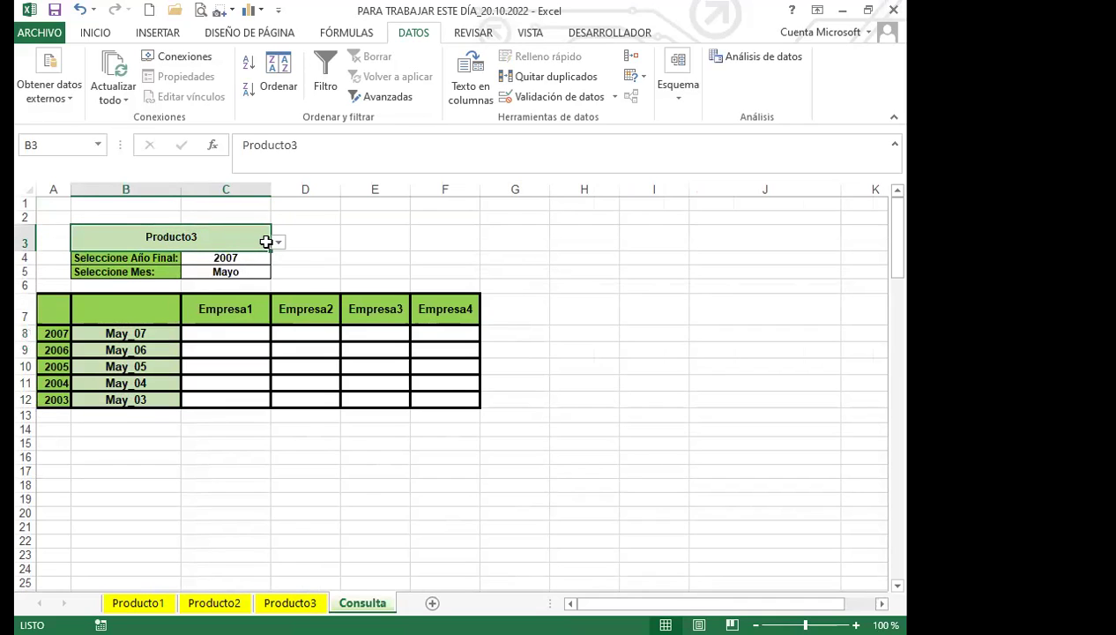
pyautogui.click(278, 242)
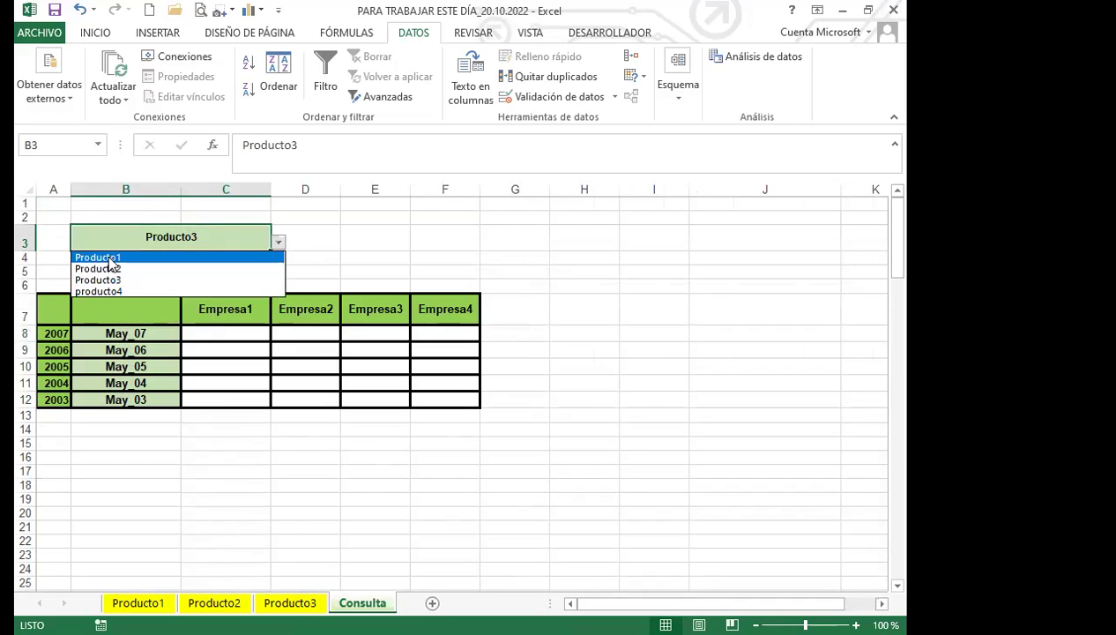
pyautogui.click(110, 259)
pyautogui.click(279, 243)
pyautogui.click(114, 269)
pyautogui.click(279, 243)
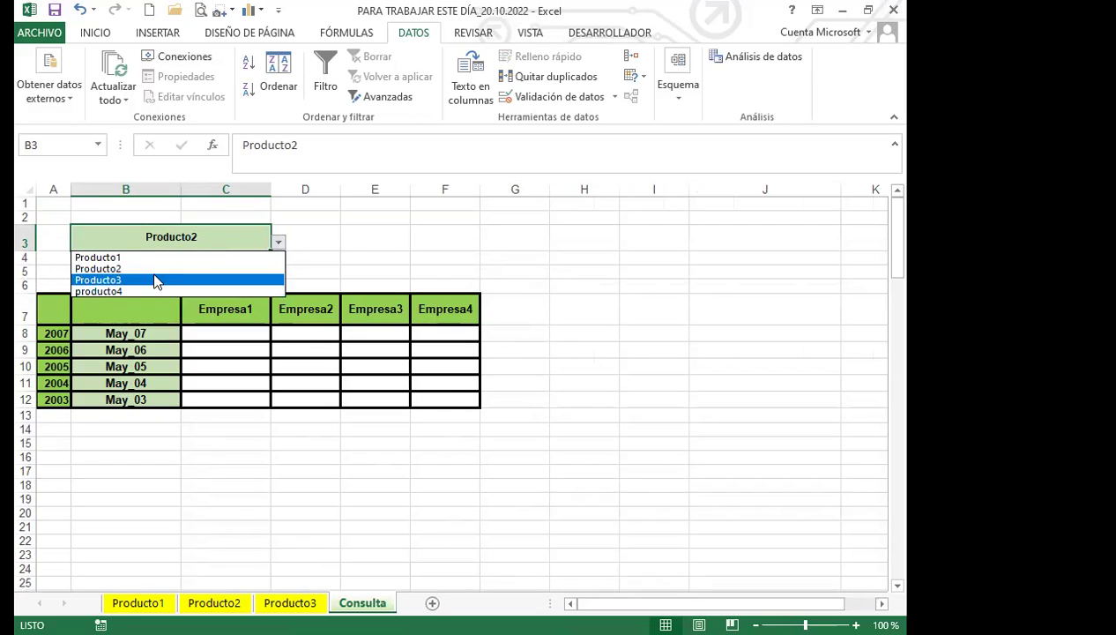
pyautogui.click(261, 241)
pyautogui.click(279, 242)
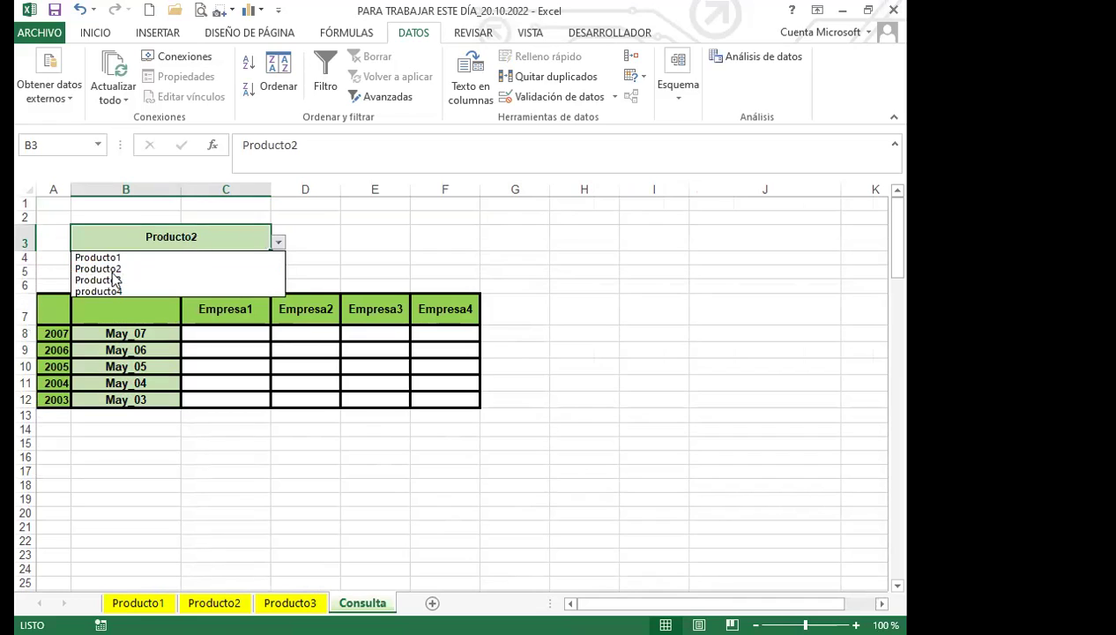
pyautogui.click(105, 286)
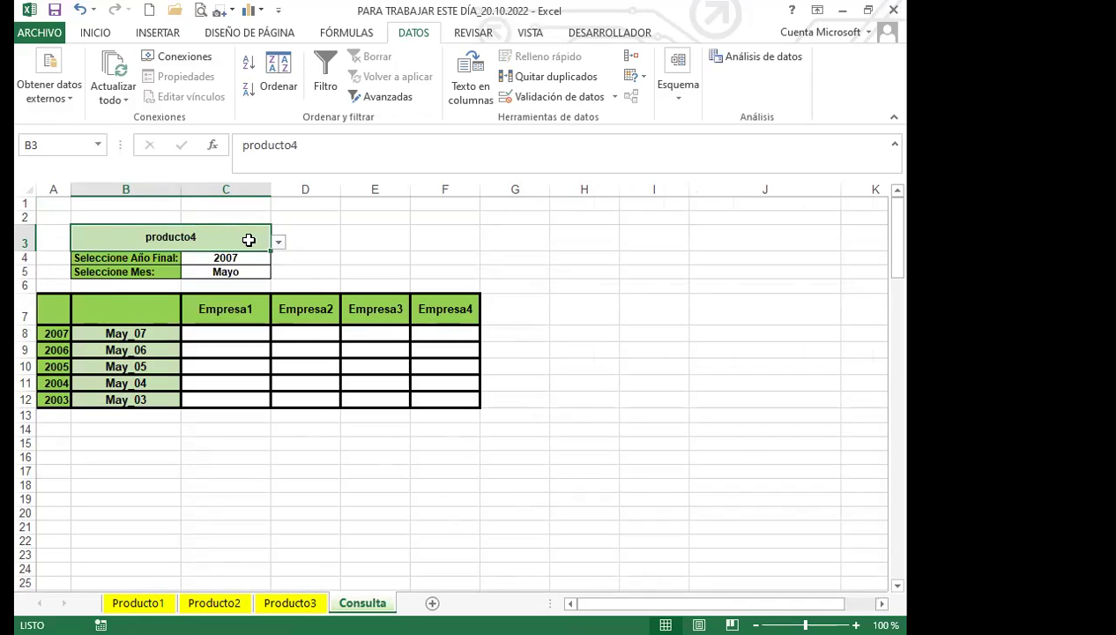
# Set the product in B3 to Producto2 and select C8, the Empresa1 result cell for May_07
pyautogui.click(279, 242)
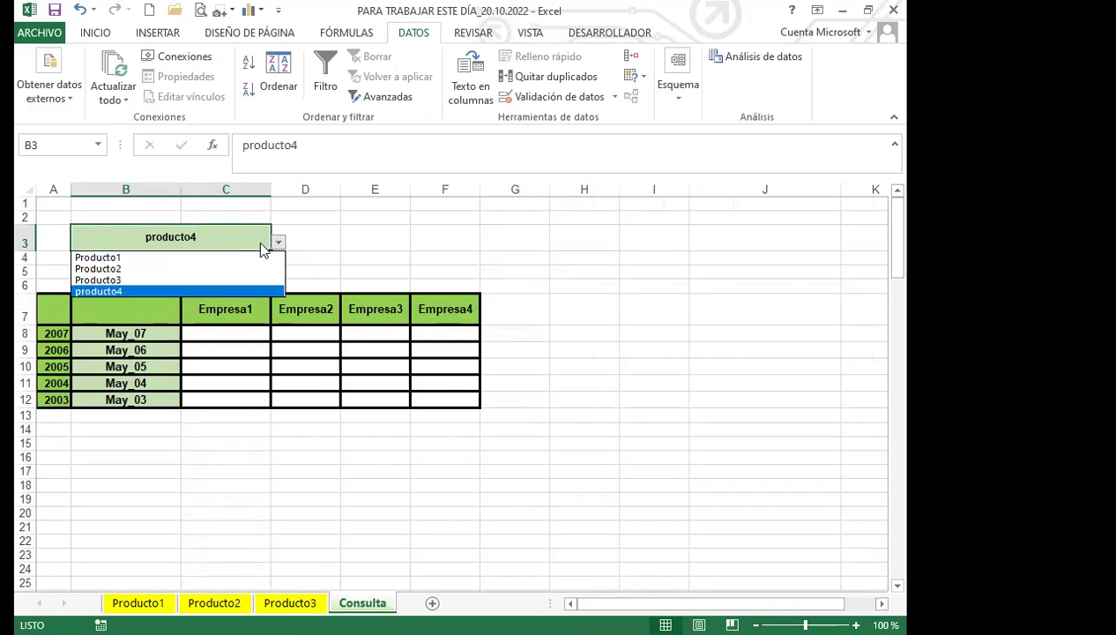
pyautogui.click(158, 265)
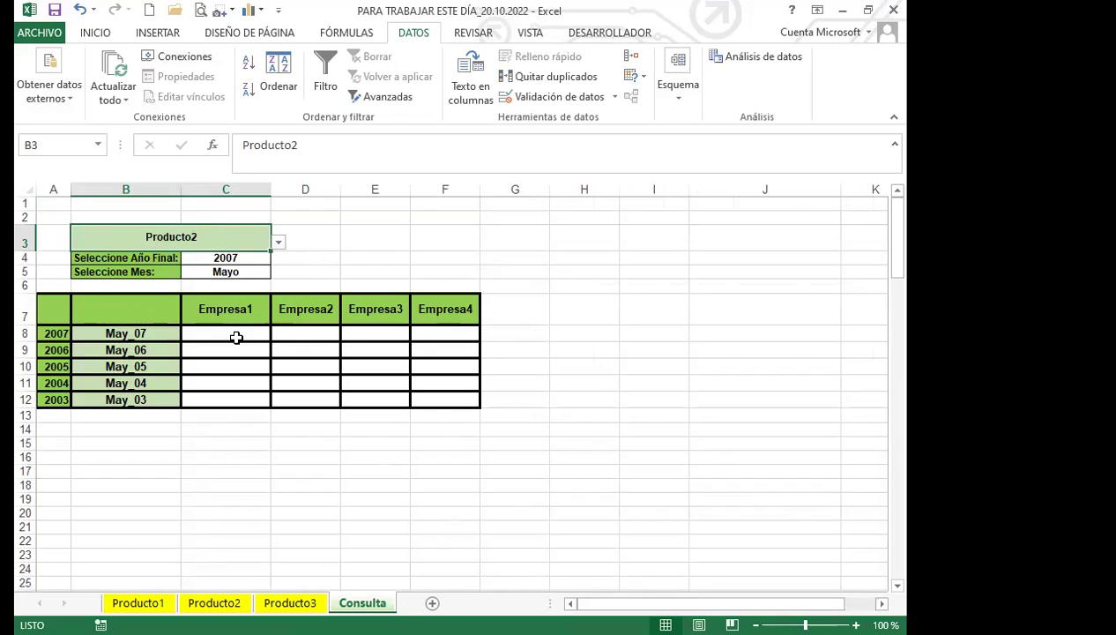
pyautogui.click(238, 332)
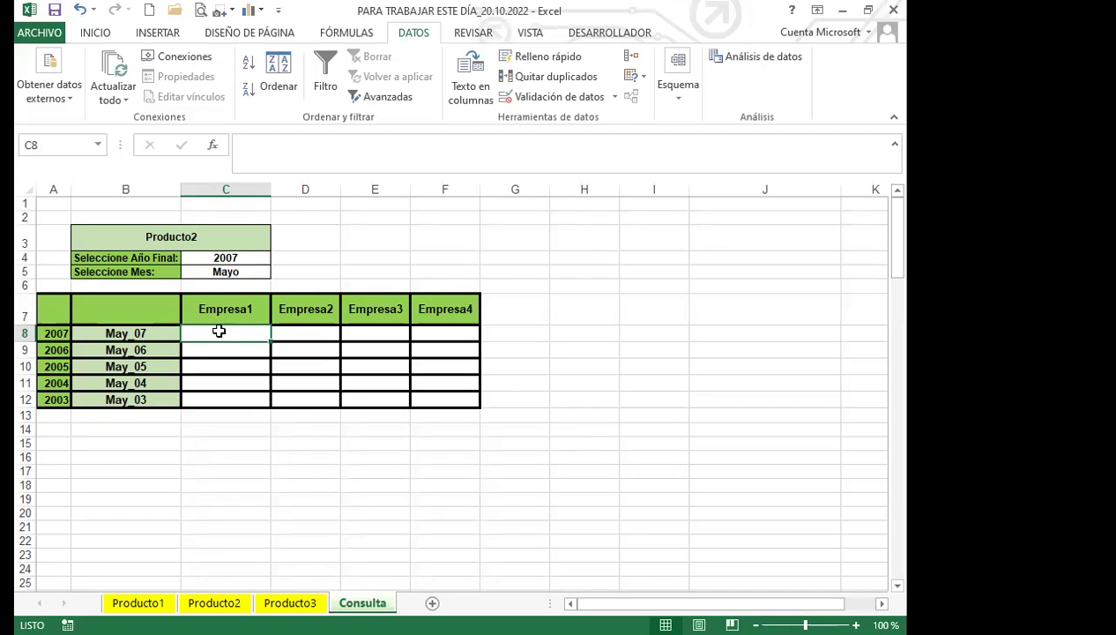
pyautogui.moveTo(229, 329)
pyautogui.mouseDown()
pyautogui.moveTo(434, 335)
pyautogui.moveTo(232, 331)
pyautogui.moveTo(243, 334)
pyautogui.mouseUp()
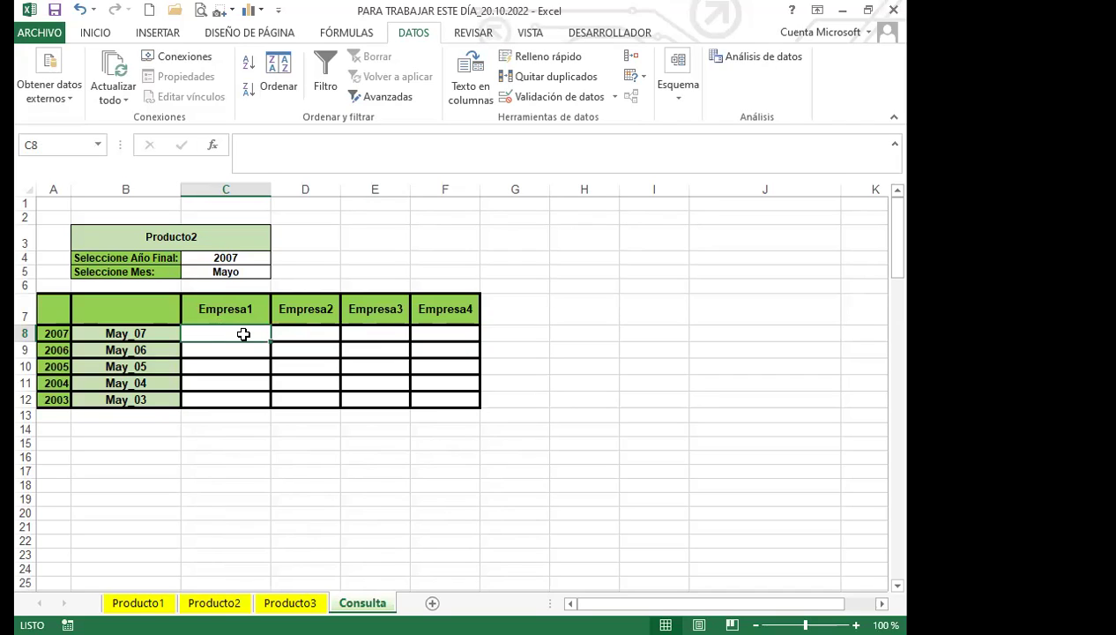